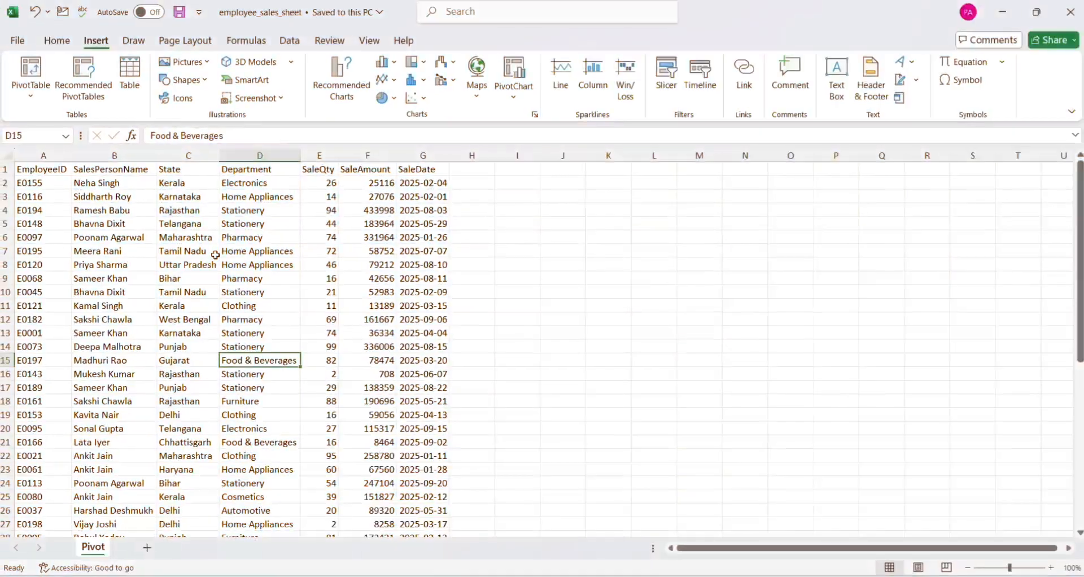
{"action": "left_click", "coordinate": [316, 255]}
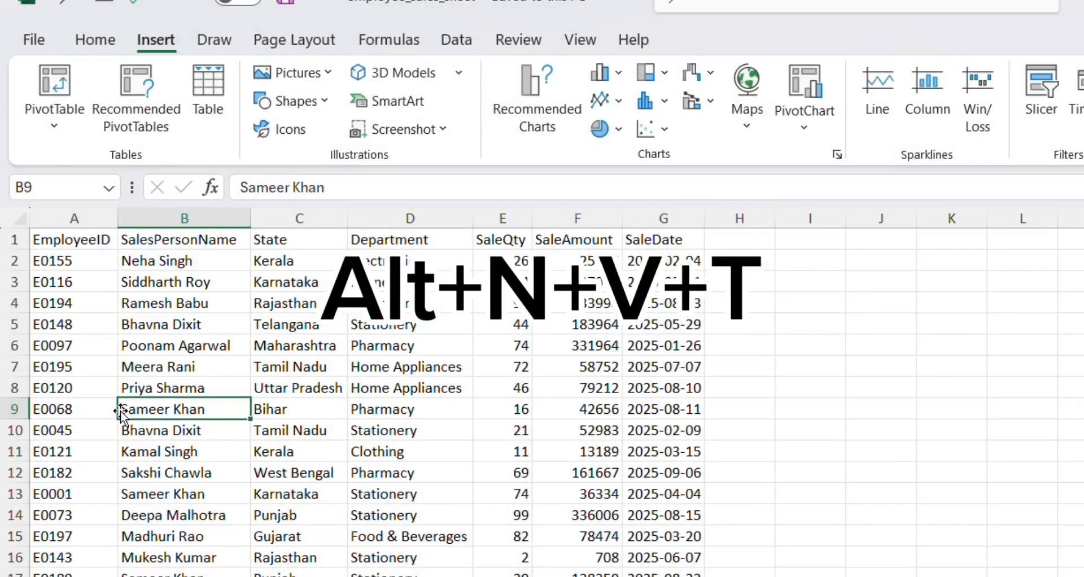
{"action": "key", "text": "alt+n"}
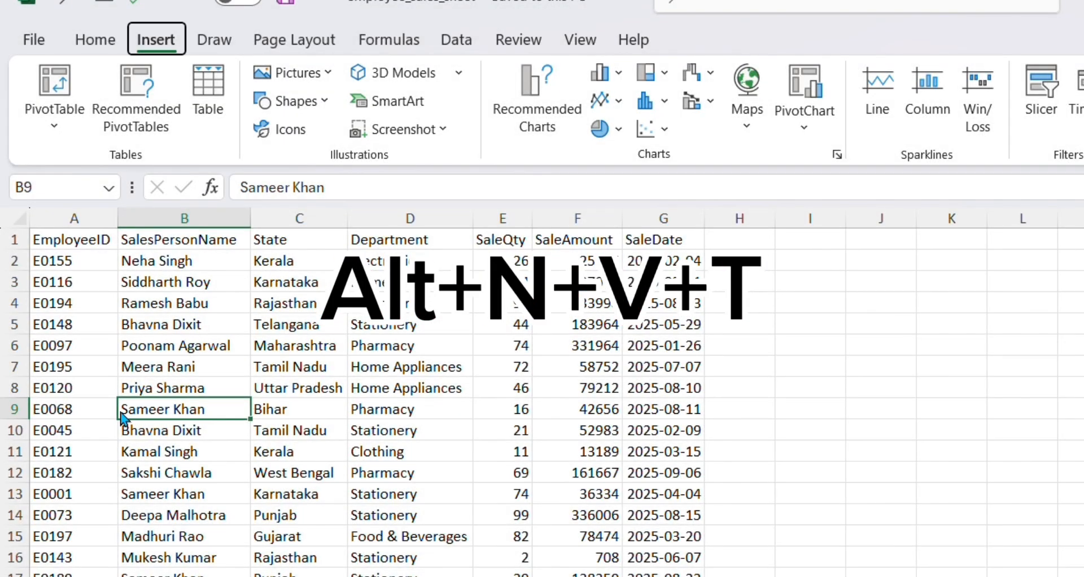
{"action": "key", "text": "v"}
{"action": "key", "text": "t"}
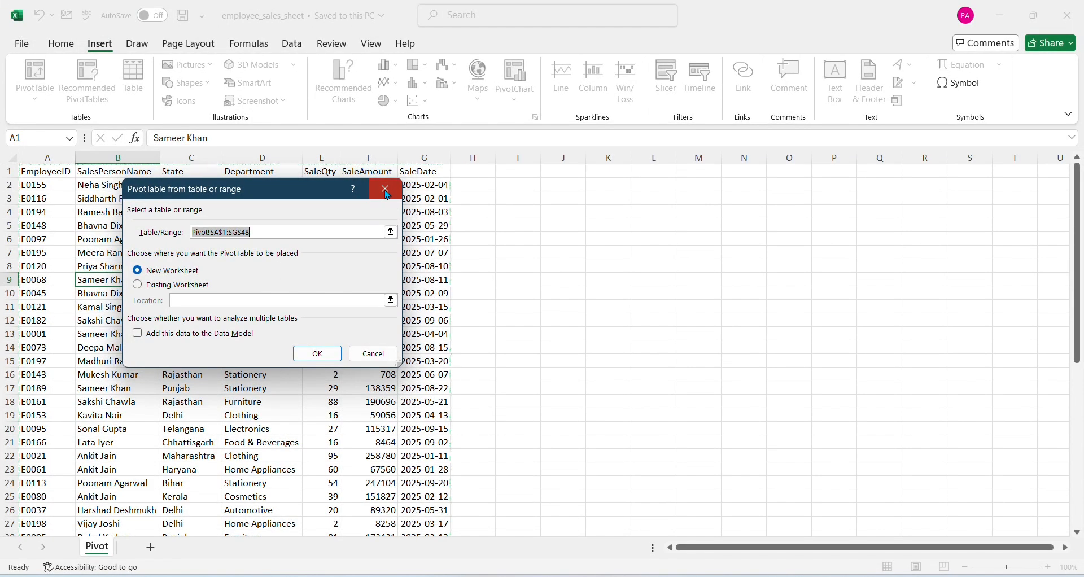
{"action": "key", "text": "Escape"}
Insert a PivotTable from the employee sales data in Pivot!$A$1:$G$48 on a new worksheet
{"action": "left_click", "coordinate": [234, 271]}
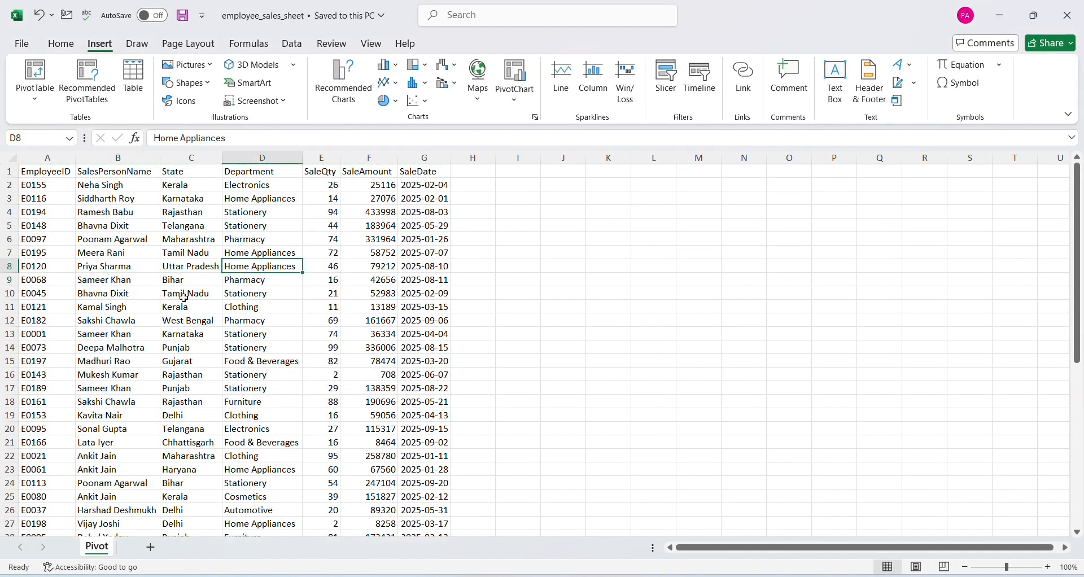
{"action": "left_click", "coordinate": [196, 242]}
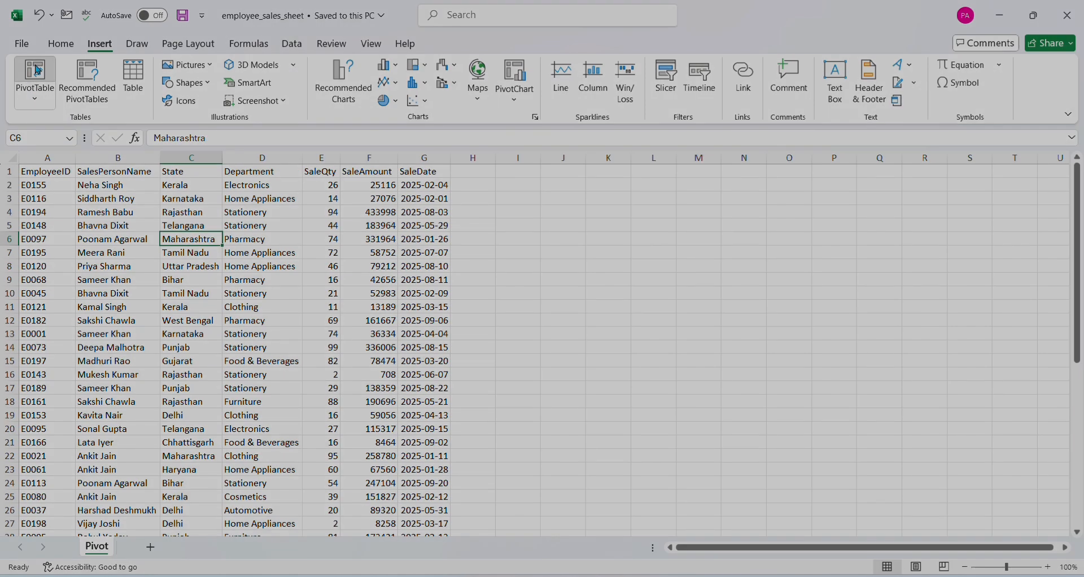
{"action": "left_click", "coordinate": [38, 72]}
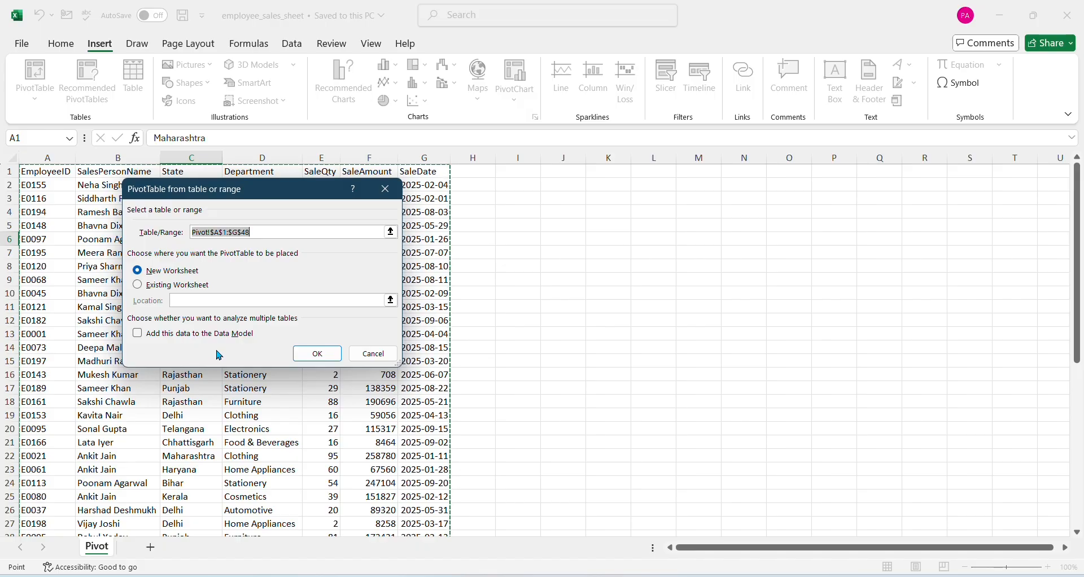
{"action": "left_click", "coordinate": [330, 354]}
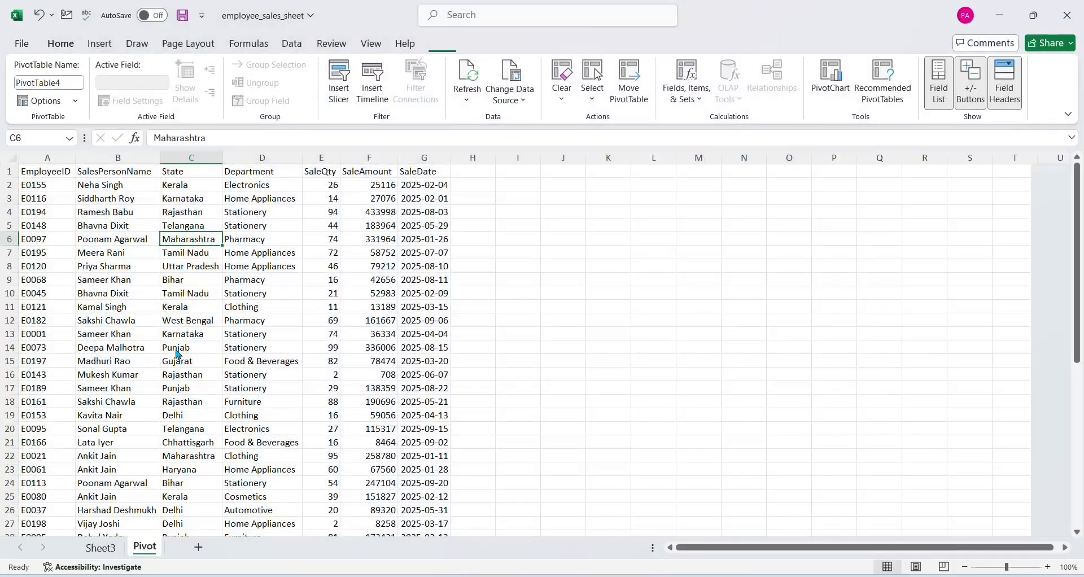
Review the source columns, and add SalesPersonName and State as rows and the sum of SaleQty as values in the PivotTable
{"action": "left_click", "coordinate": [181, 334]}
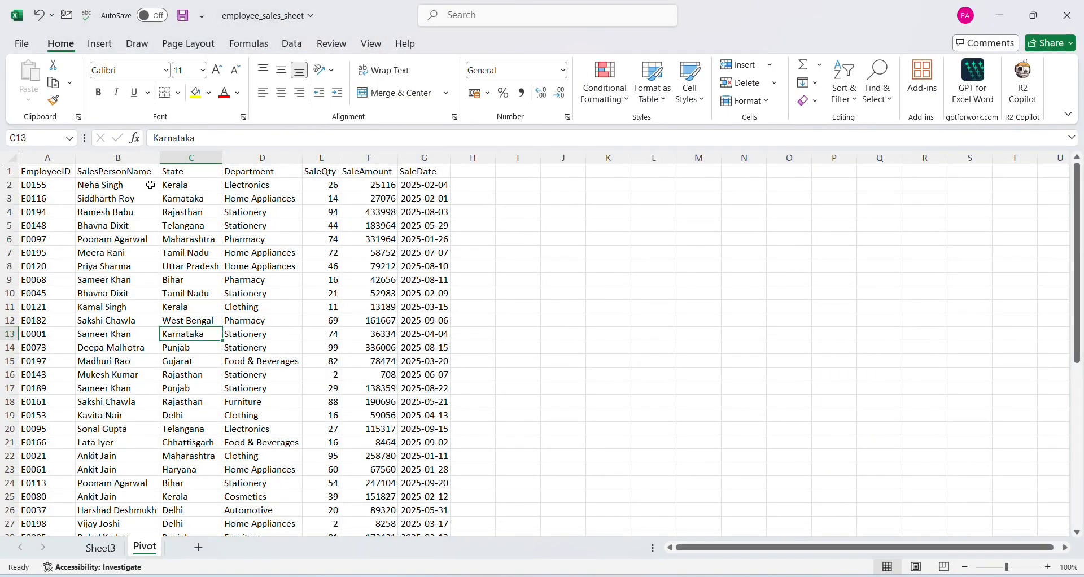
{"action": "left_click", "coordinate": [130, 158]}
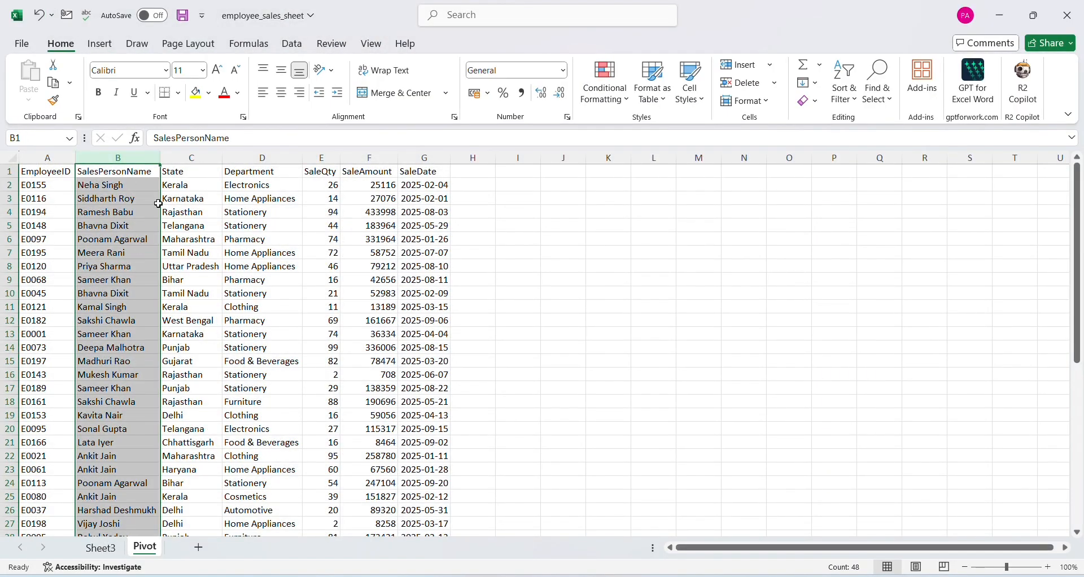
{"action": "left_click_drag", "start_coordinate": [171, 182], "coordinate": [183, 261]}
{"action": "left_click_drag", "start_coordinate": [327, 185], "coordinate": [321, 283]}
{"action": "left_click", "coordinate": [115, 556]}
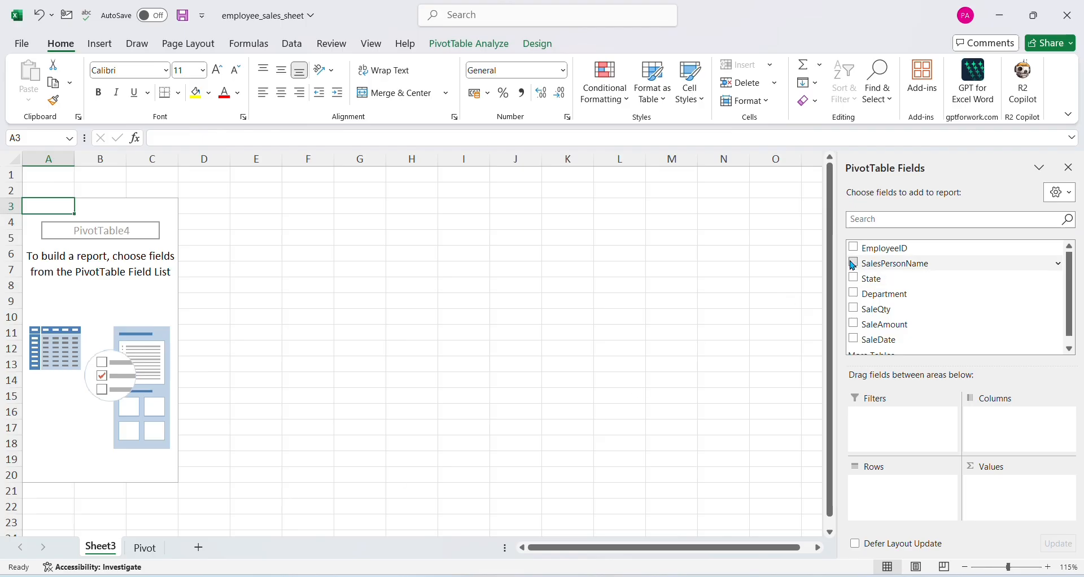
{"action": "left_click_drag", "start_coordinate": [853, 266], "coordinate": [879, 493]}
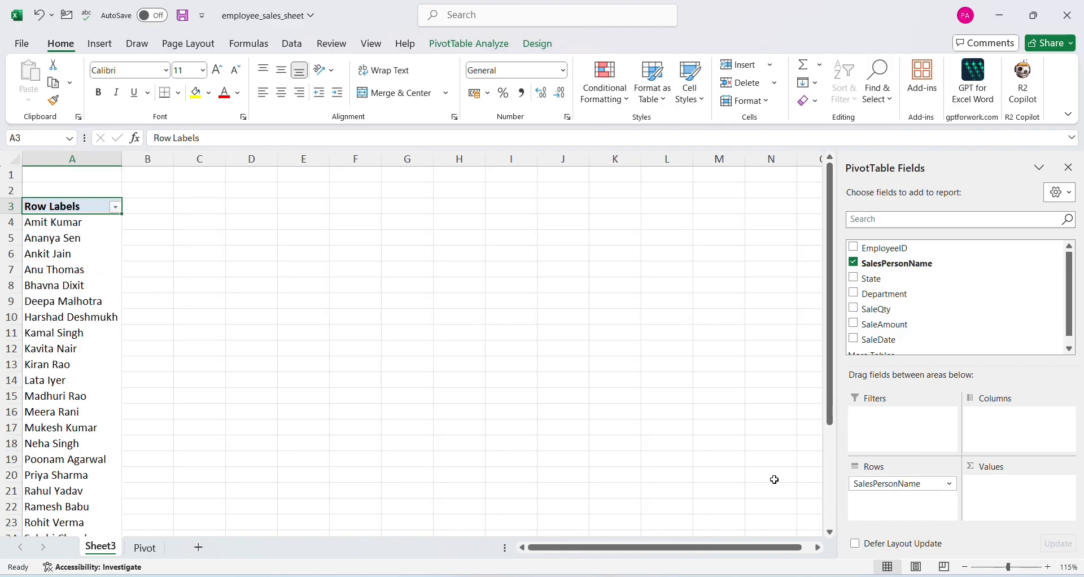
{"action": "left_click", "coordinate": [854, 278]}
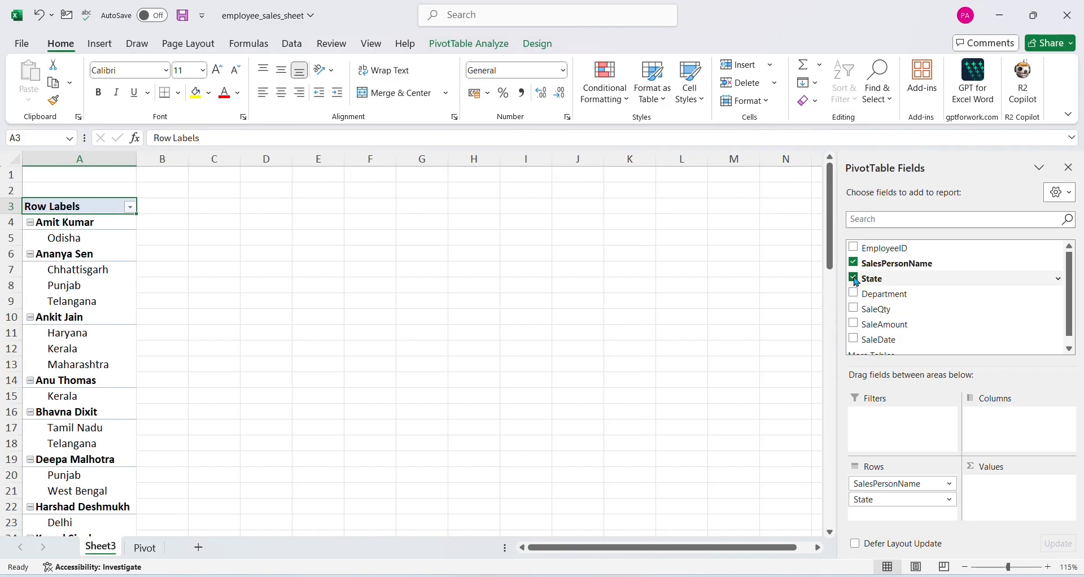
{"action": "left_click", "coordinate": [854, 309]}
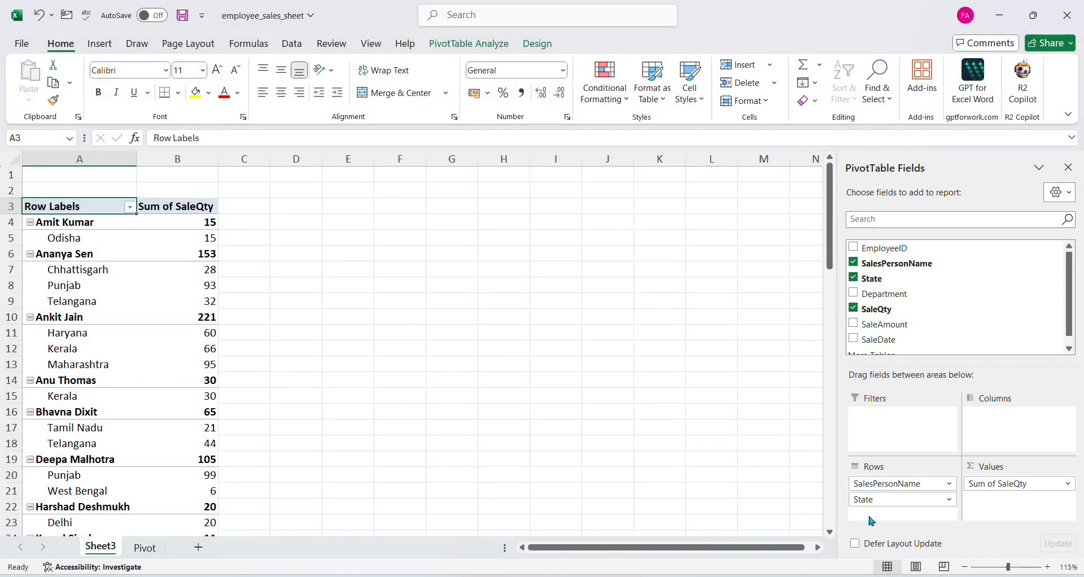
Move the State field to the report filter and filter the sales quantities by Bihar and, in turn, by Chhattisgarh
{"action": "left_click_drag", "start_coordinate": [886, 503], "coordinate": [875, 417]}
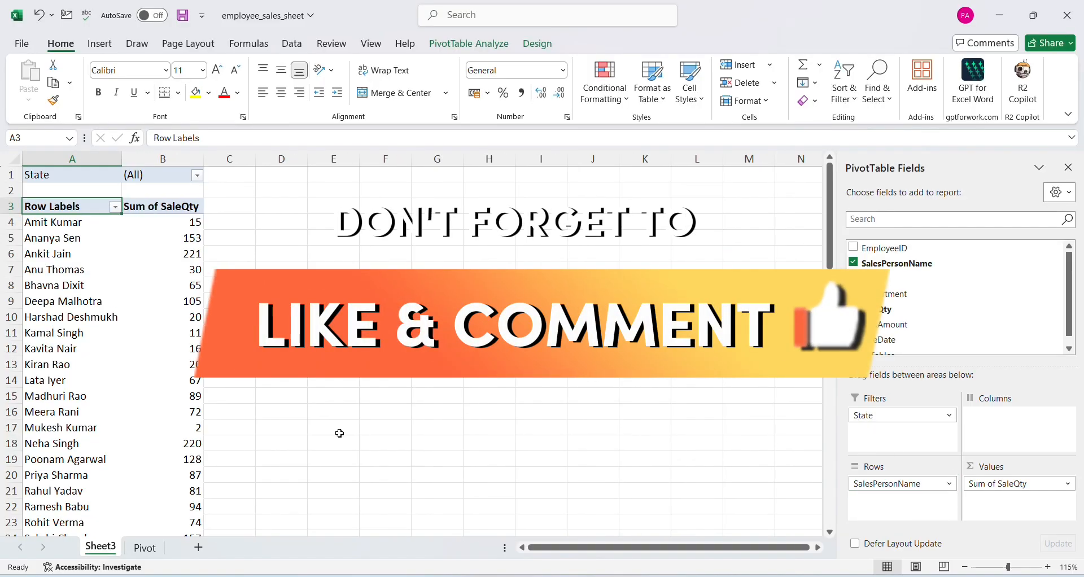
{"action": "left_click", "coordinate": [196, 176]}
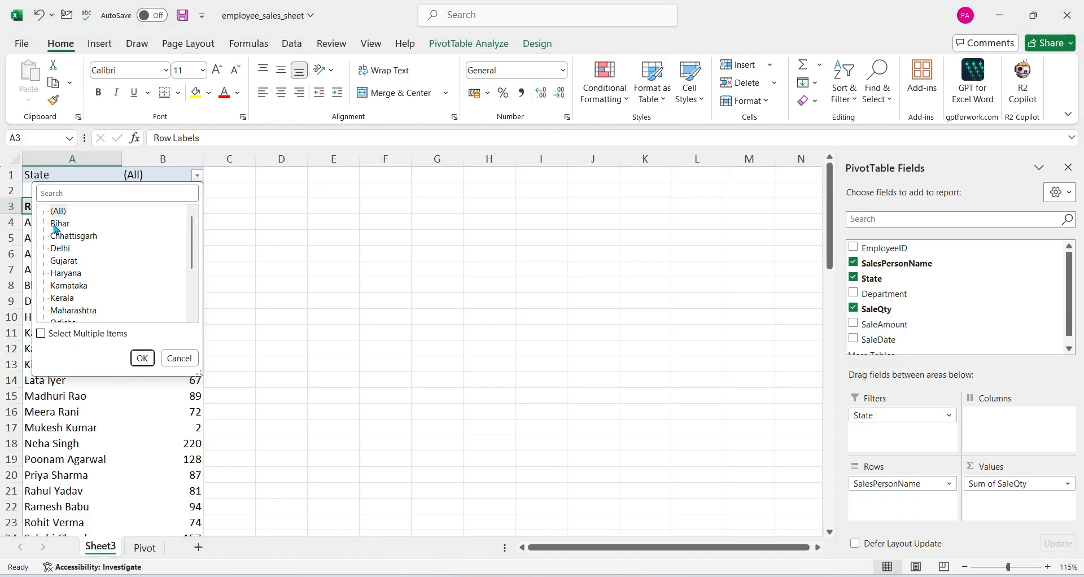
{"action": "left_click", "coordinate": [58, 226]}
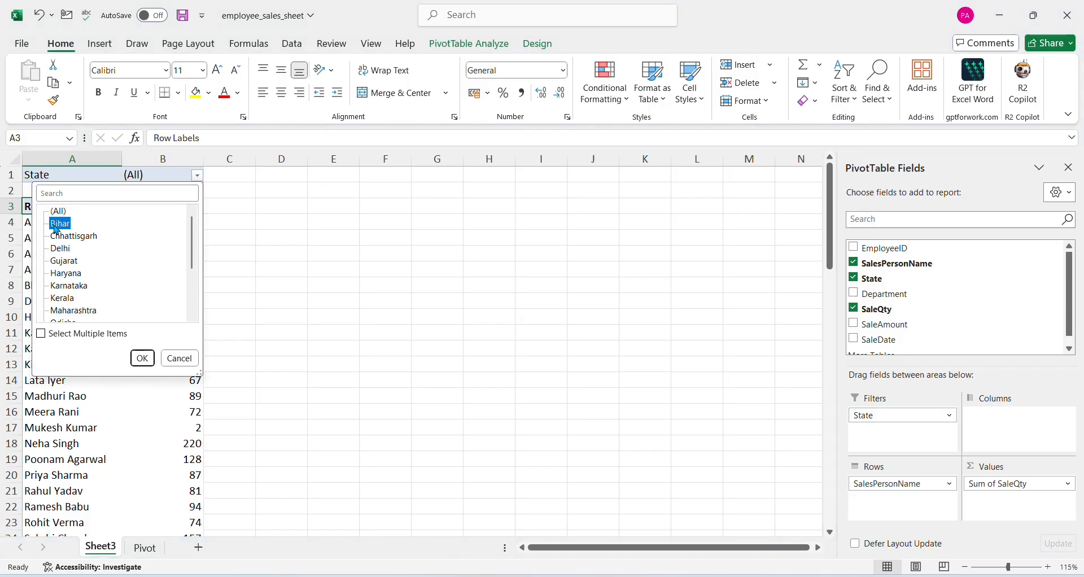
{"action": "left_click", "coordinate": [143, 362]}
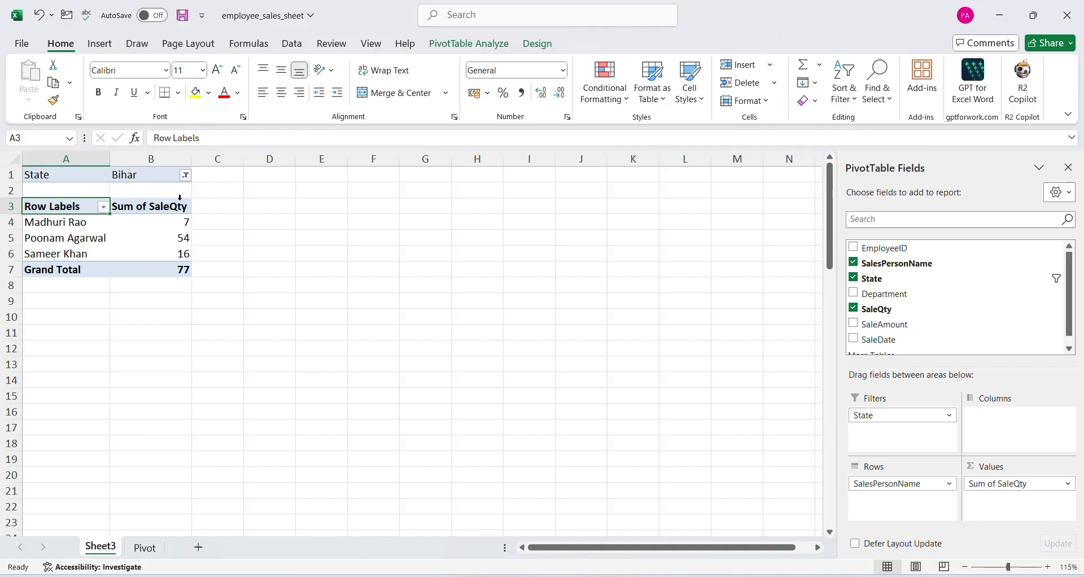
{"action": "left_click", "coordinate": [188, 175]}
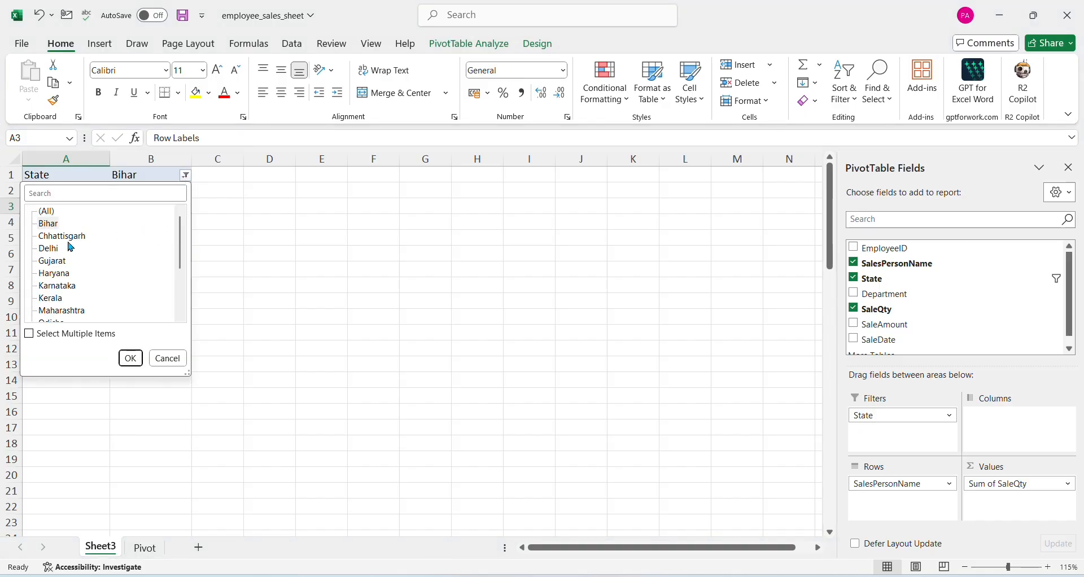
{"action": "left_click", "coordinate": [130, 358]}
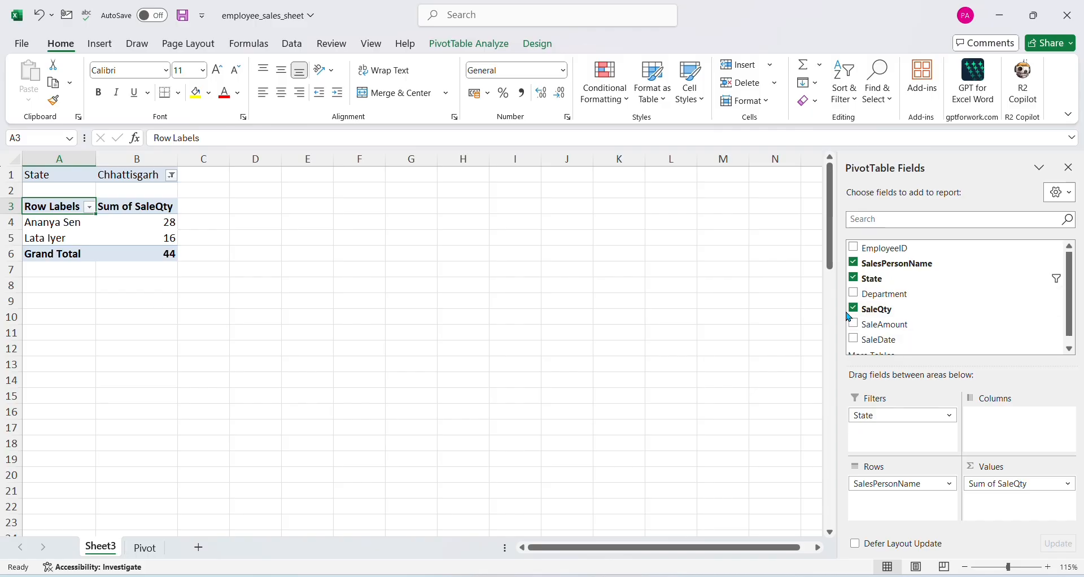
Remove State, set Department as the column field, and replace SaleQty with SaleAmount as the summed value
{"action": "left_click", "coordinate": [854, 278]}
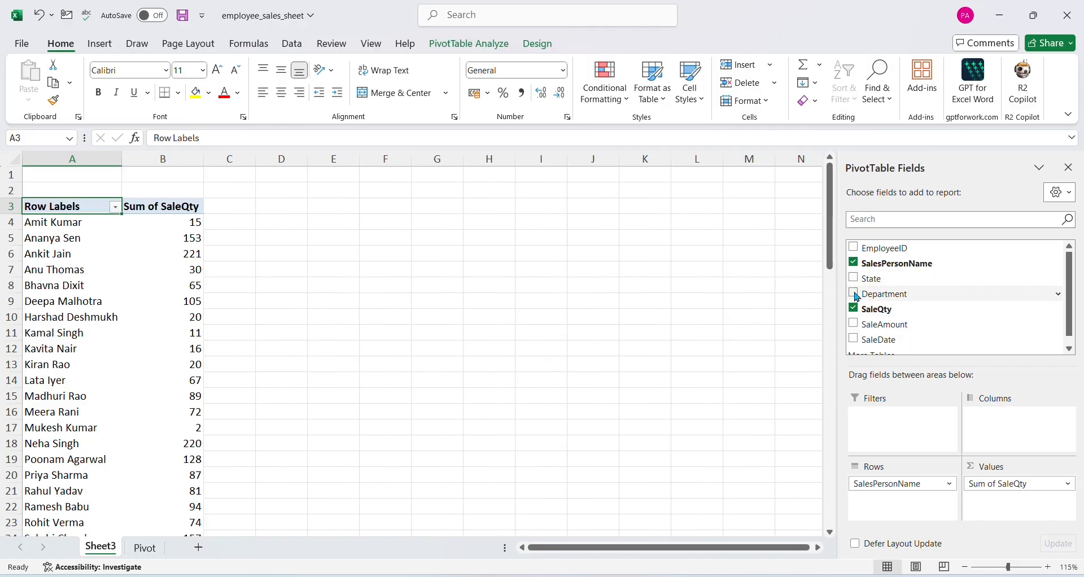
{"action": "left_click", "coordinate": [854, 294]}
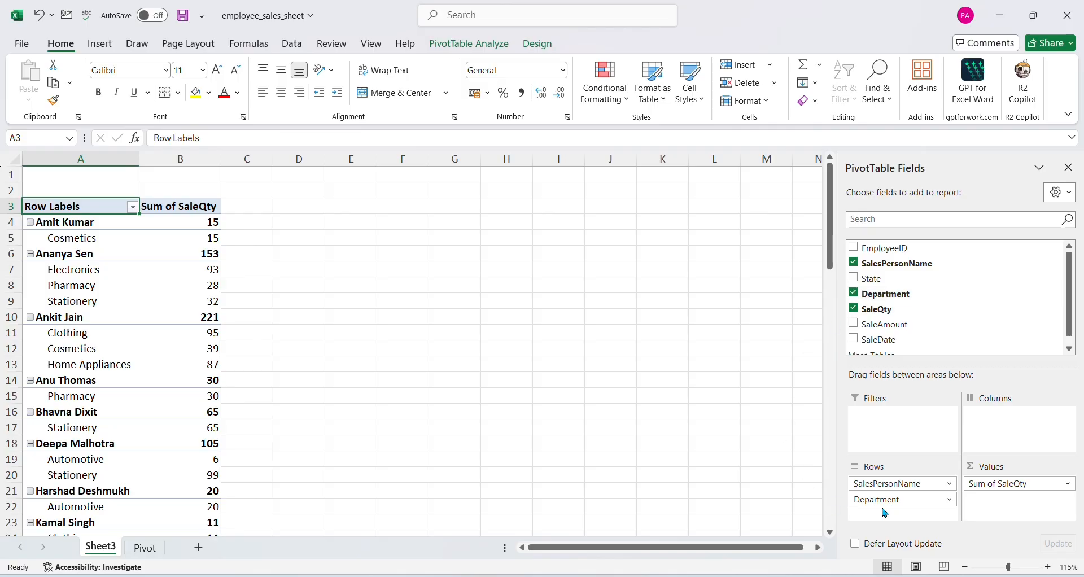
{"action": "left_click_drag", "start_coordinate": [887, 500], "coordinate": [1010, 430]}
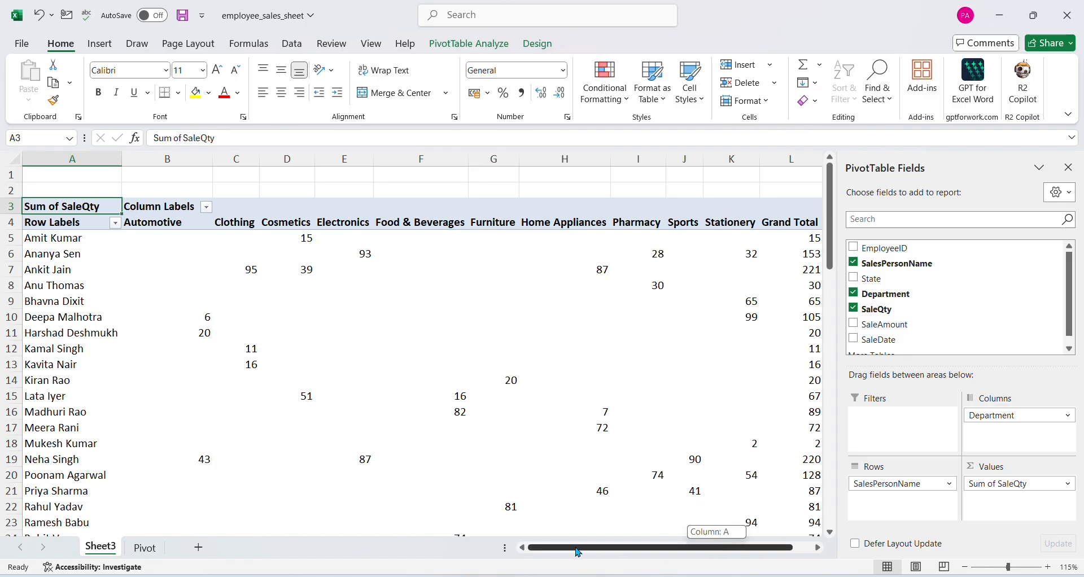
{"action": "mouse_move", "coordinate": [587, 546]}
{"action": "left_mouse_down"}
{"action": "mouse_move", "coordinate": [747, 555]}
{"action": "mouse_move", "coordinate": [597, 562]}
{"action": "left_mouse_up"}
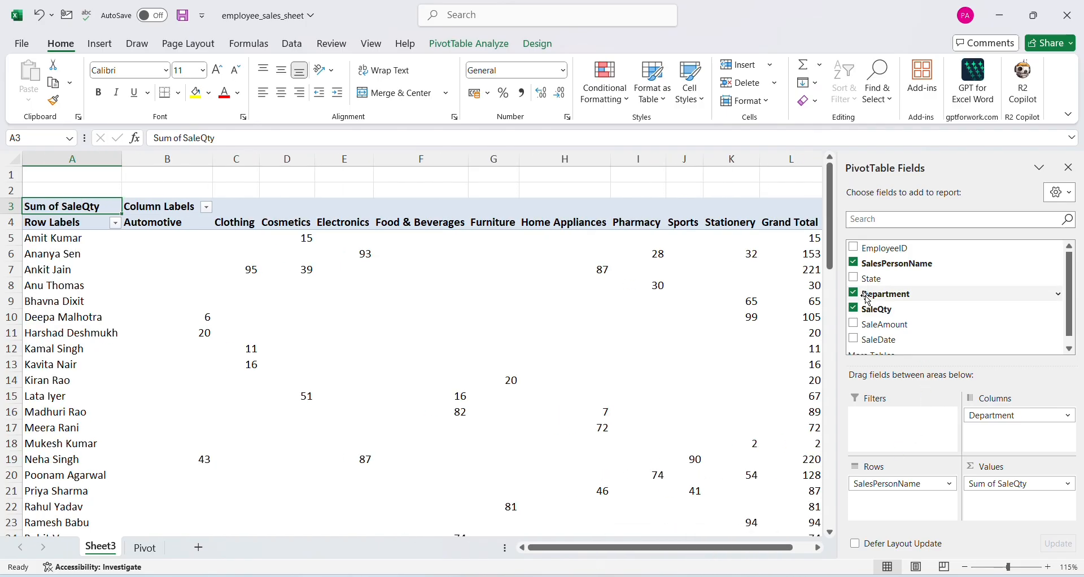
{"action": "left_click", "coordinate": [853, 309]}
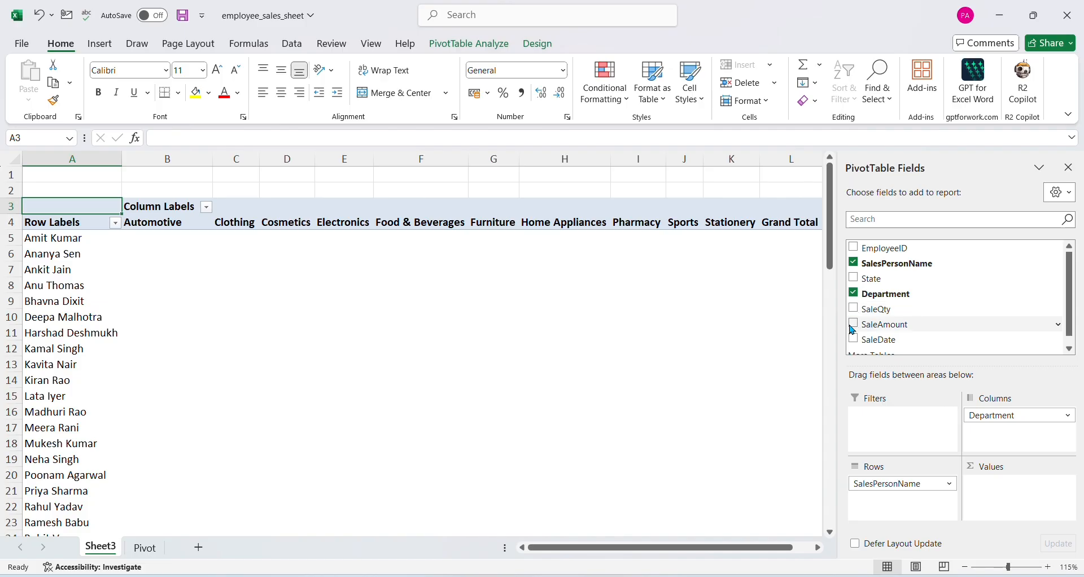
{"action": "left_click", "coordinate": [854, 326]}
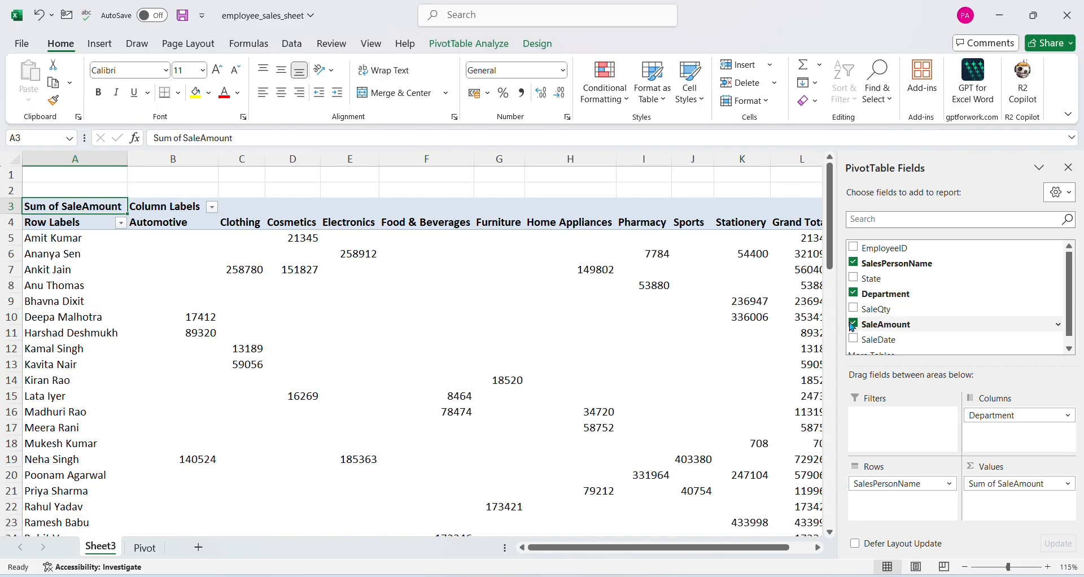
Replace Department with State as the PivotTable's column field, and clear State from the layout after reviewing the sale amounts
{"action": "left_click", "coordinate": [854, 294]}
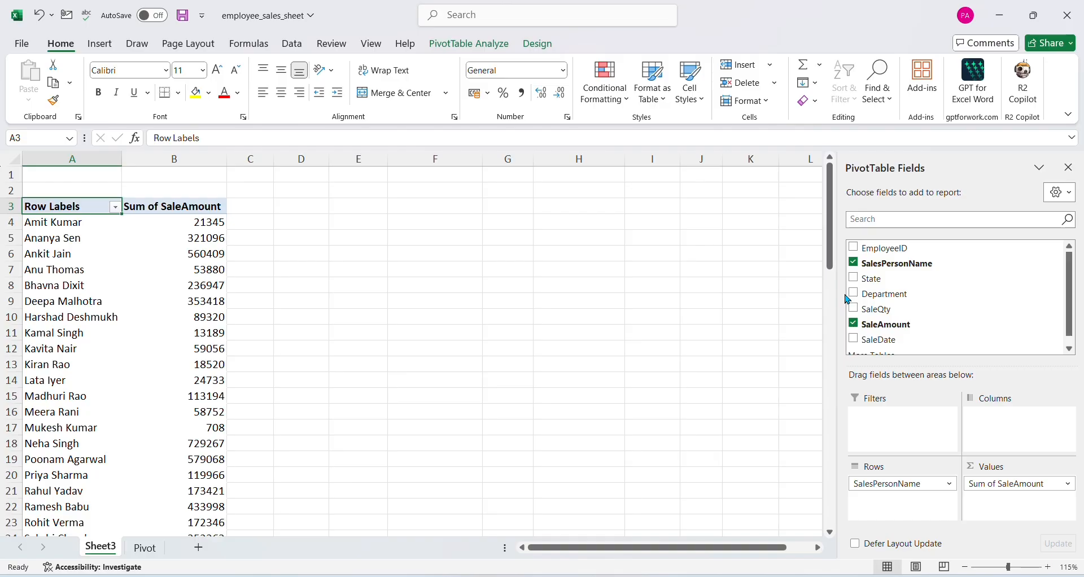
{"action": "left_click", "coordinate": [854, 279]}
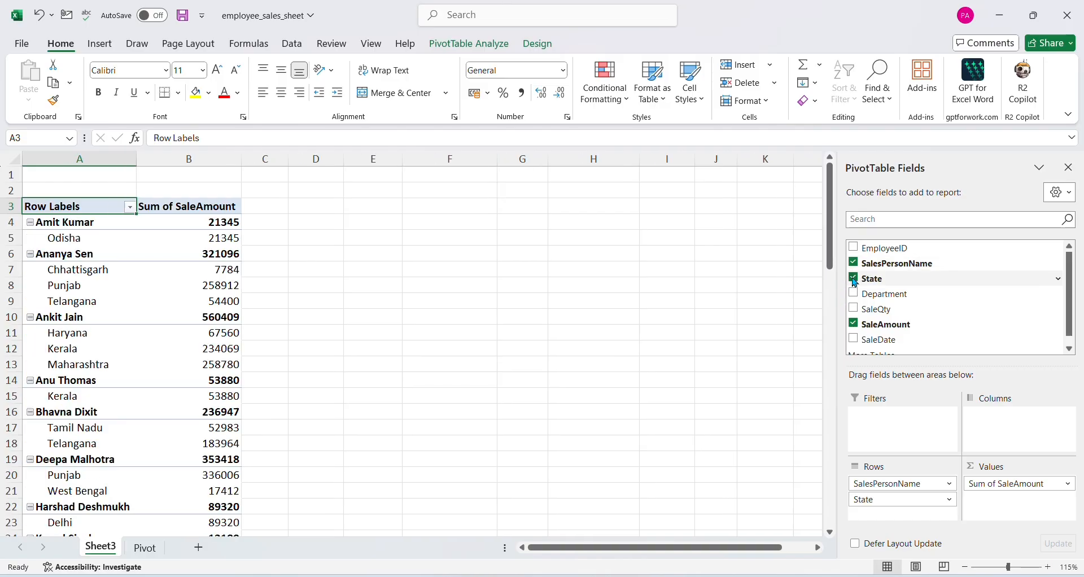
{"action": "left_click_drag", "start_coordinate": [906, 504], "coordinate": [1021, 430]}
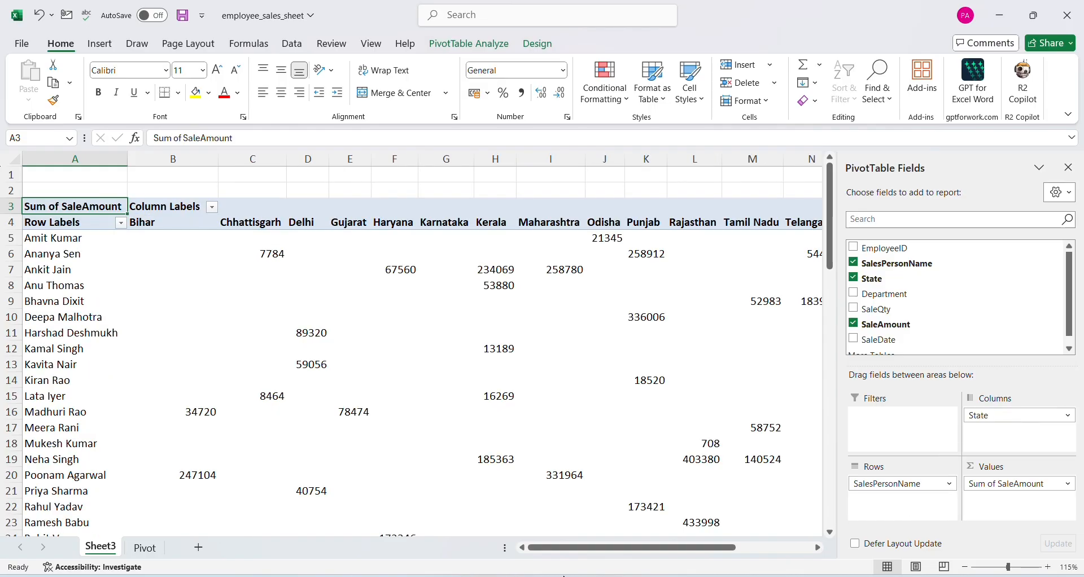
{"action": "left_click_drag", "start_coordinate": [621, 548], "coordinate": [569, 542]}
{"action": "mouse_move", "coordinate": [540, 480]}
{"action": "left_click", "coordinate": [855, 279]}
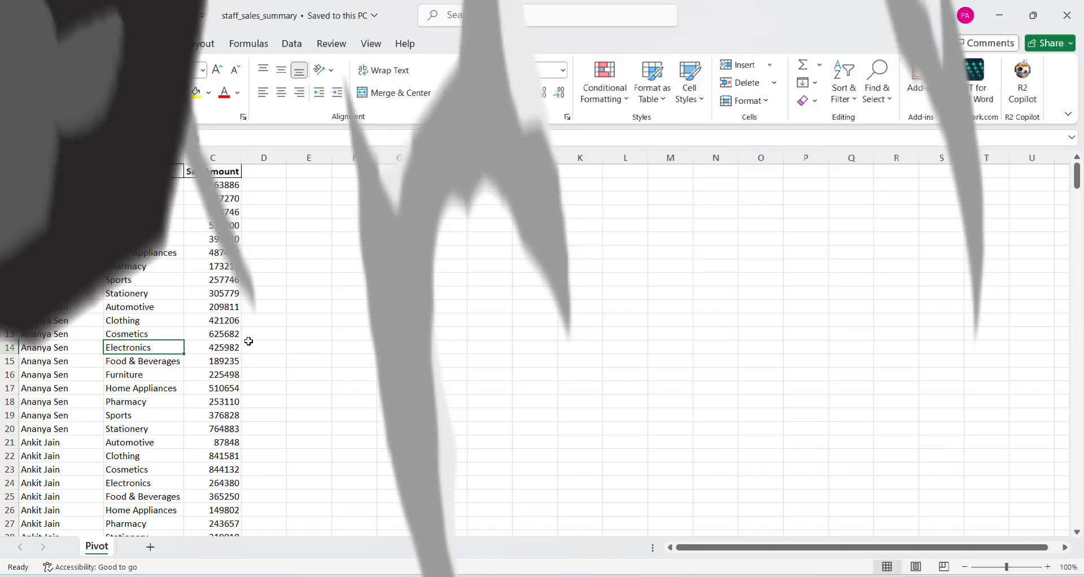
Switch to the staff_sales_summary workbook and examine the first salesperson's SalesPersonName, Department and SaleAmount entries
{"action": "left_click", "coordinate": [80, 267]}
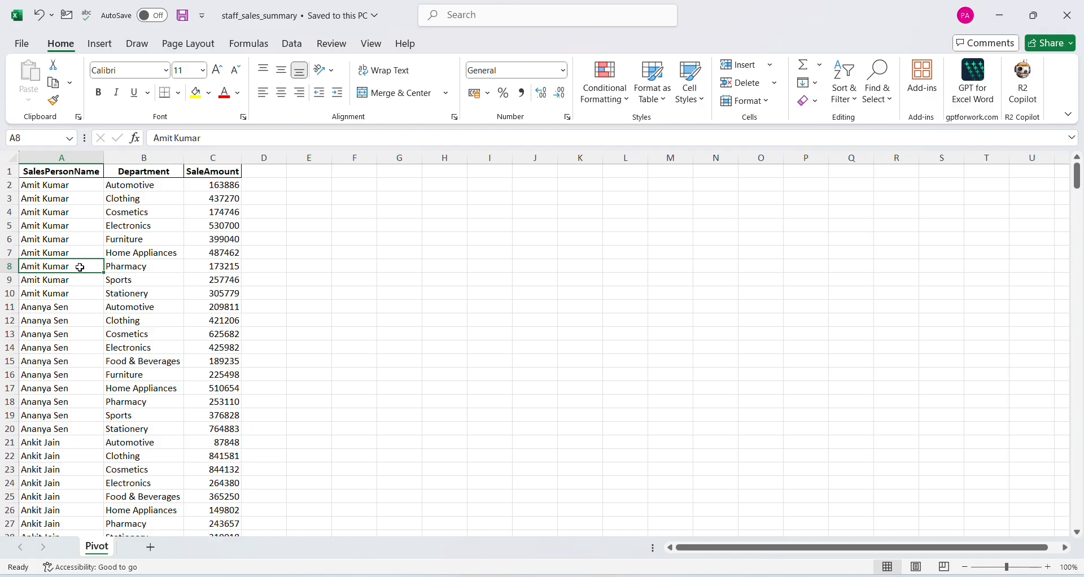
{"action": "left_click", "coordinate": [63, 185]}
{"action": "left_click_drag", "start_coordinate": [63, 186], "coordinate": [60, 292]}
{"action": "left_click_drag", "start_coordinate": [144, 186], "coordinate": [150, 289]}
{"action": "left_click_drag", "start_coordinate": [220, 186], "coordinate": [230, 294]}
{"action": "left_click", "coordinate": [113, 277]}
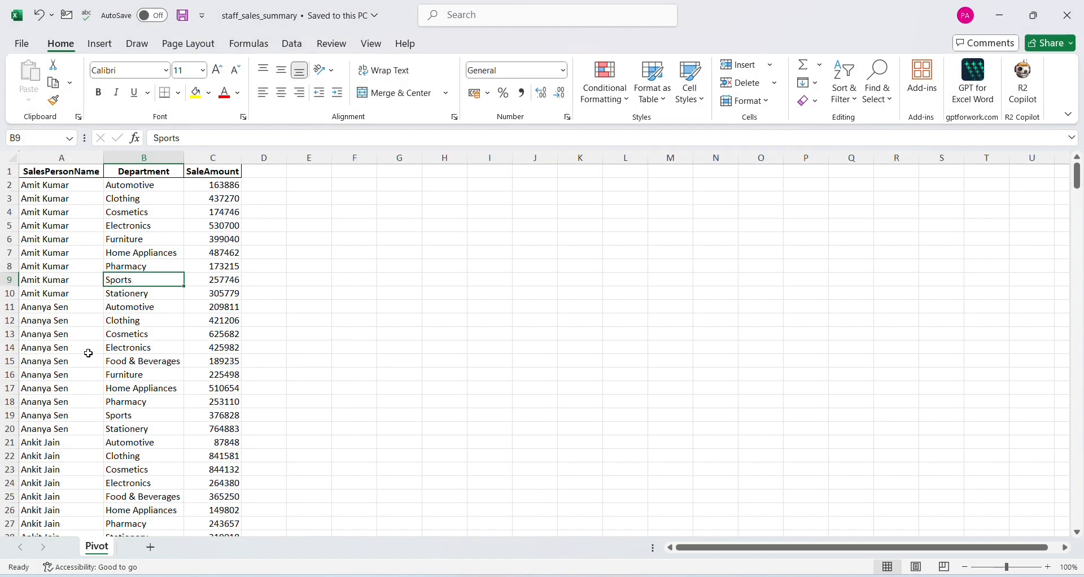
Insert a PivotTable on a new worksheet from the sales data in Pivot!$A$1:$C$364
{"action": "left_click", "coordinate": [88, 353]}
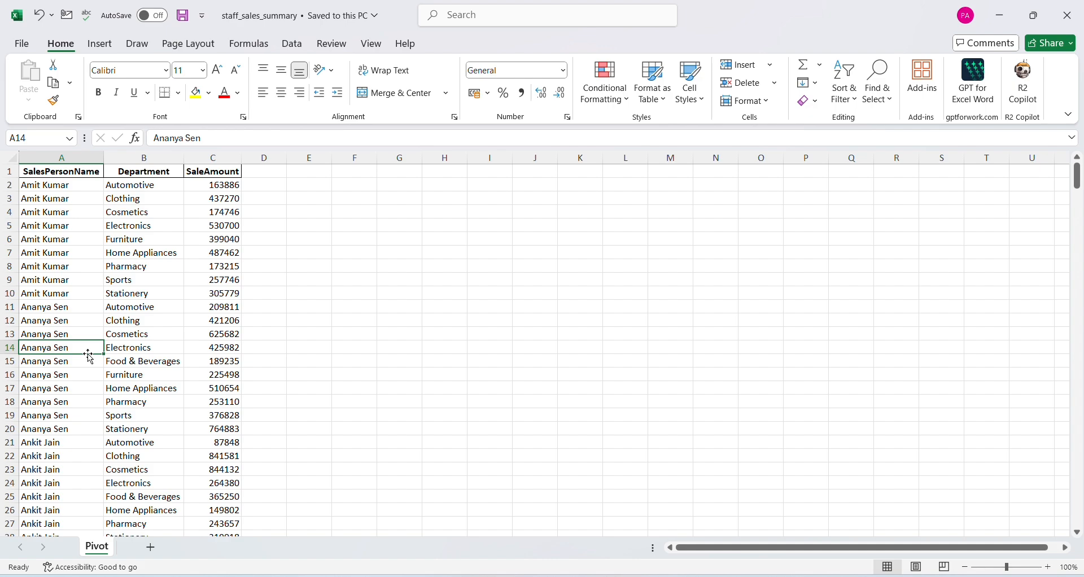
{"action": "key", "text": "alt"}
{"action": "key", "text": "Right"}
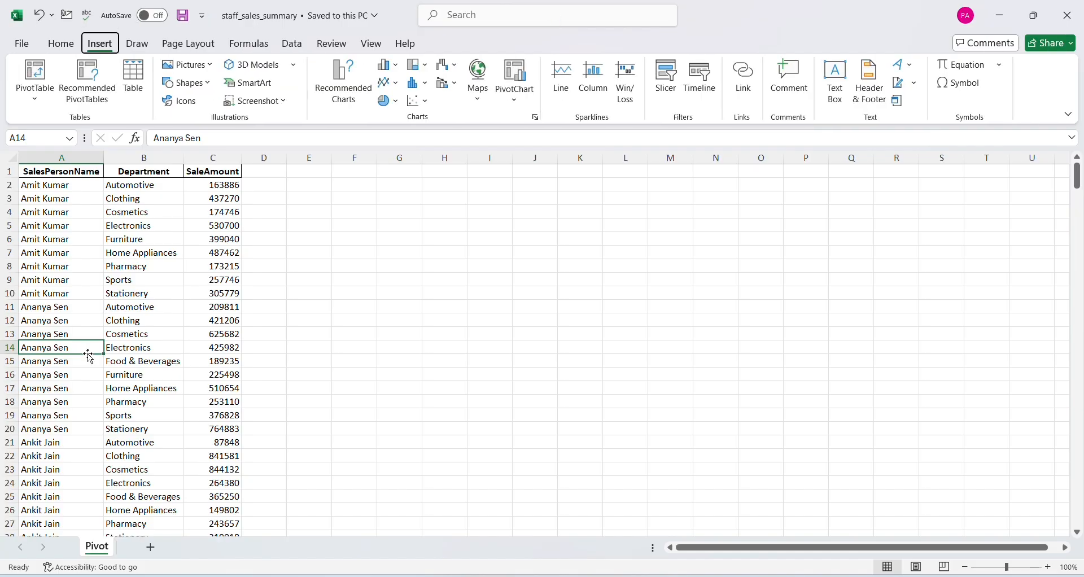
{"action": "key", "text": "Down"}
{"action": "key", "text": "Return"}
{"action": "key", "text": "Return"}
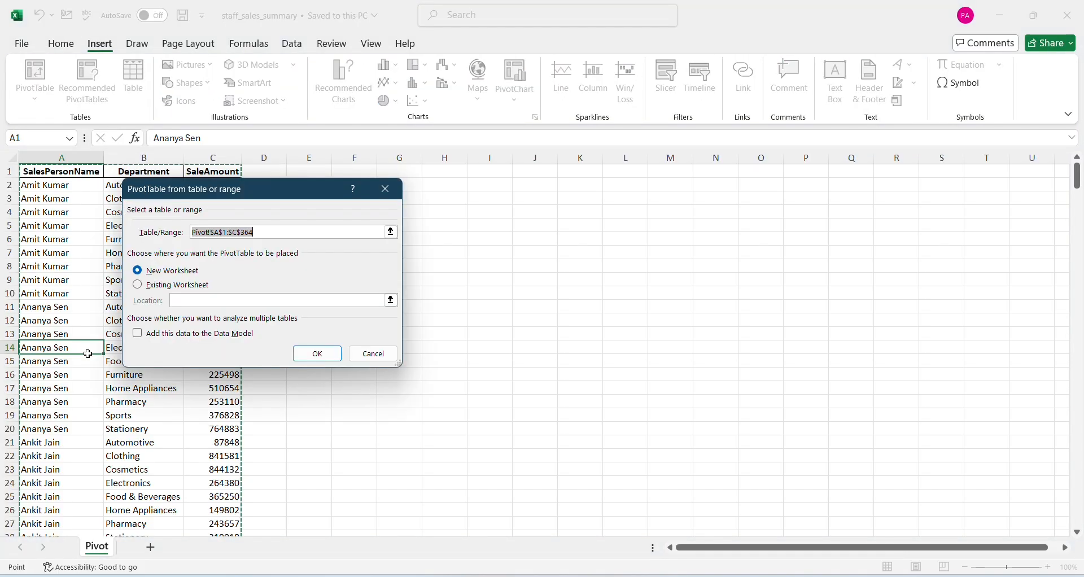
{"action": "key", "text": "Return"}
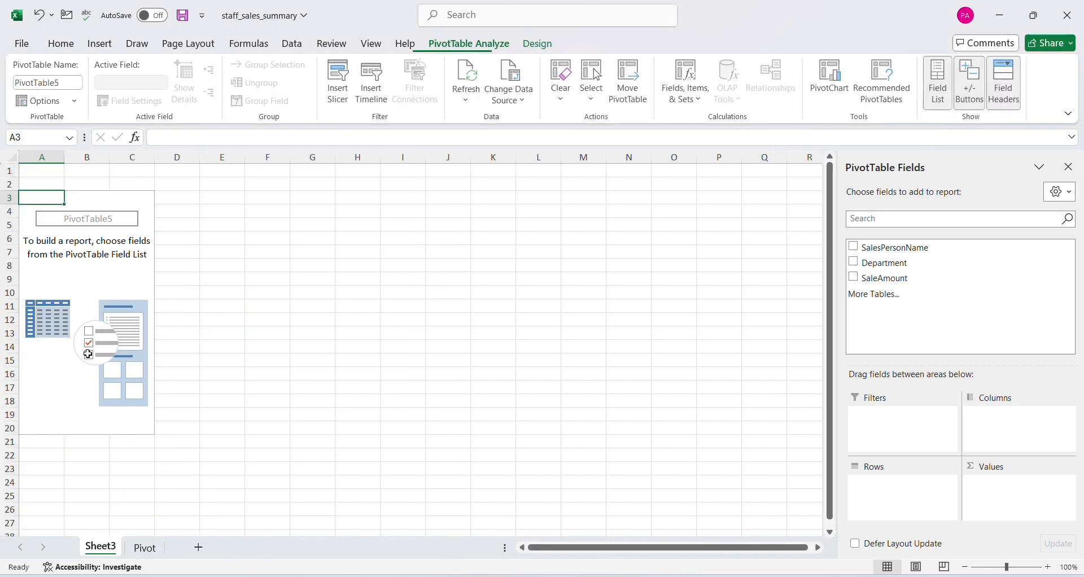
Lay out the PivotTable with SalesPersonName as rows, Department as columns and SaleAmount summed as values, and review the totals
{"action": "left_click", "coordinate": [853, 246]}
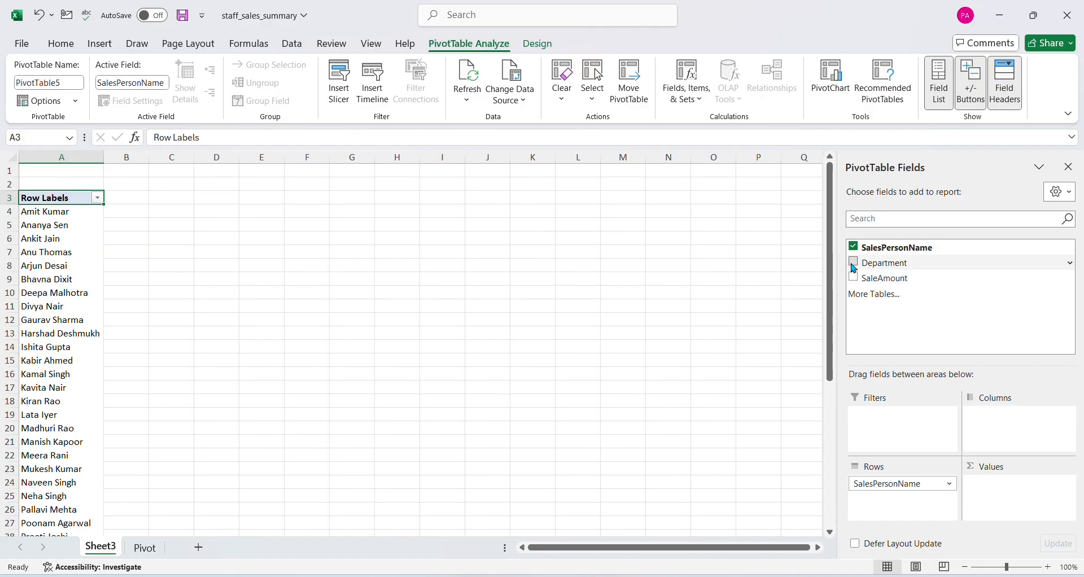
{"action": "left_click", "coordinate": [854, 265]}
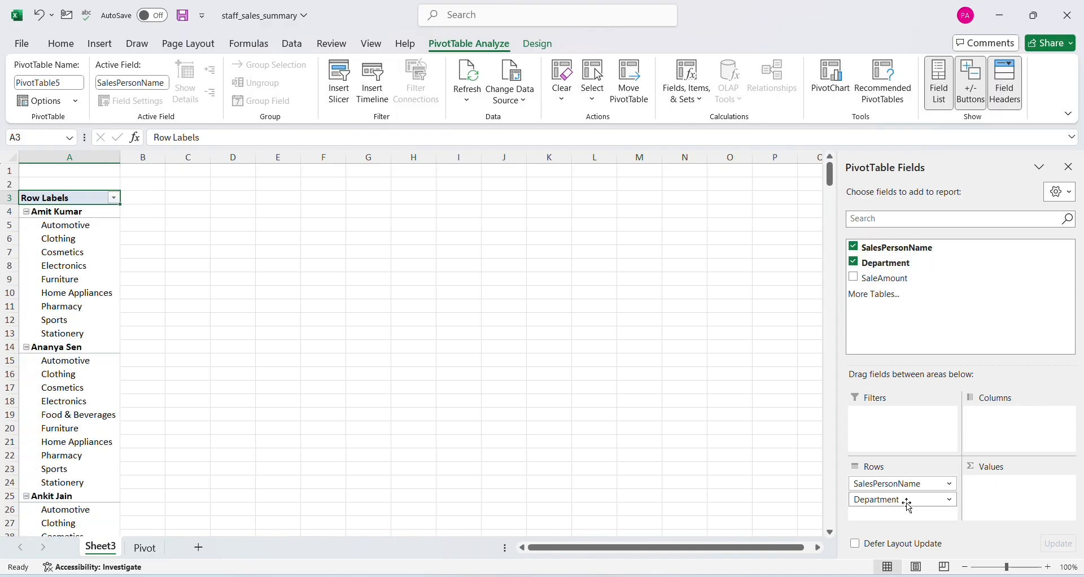
{"action": "left_click_drag", "start_coordinate": [909, 507], "coordinate": [1004, 435]}
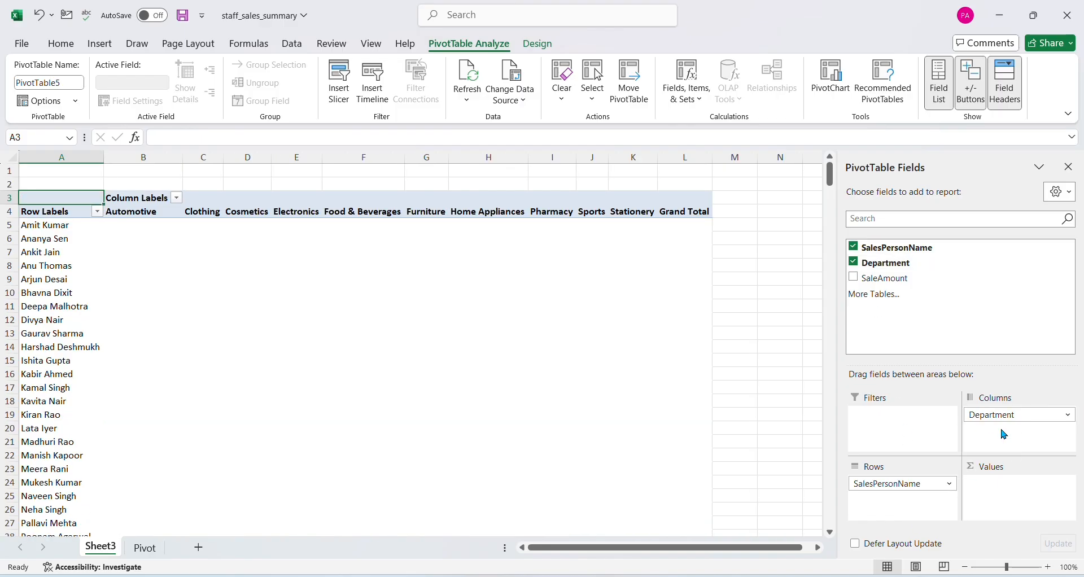
{"action": "left_click", "coordinate": [853, 277]}
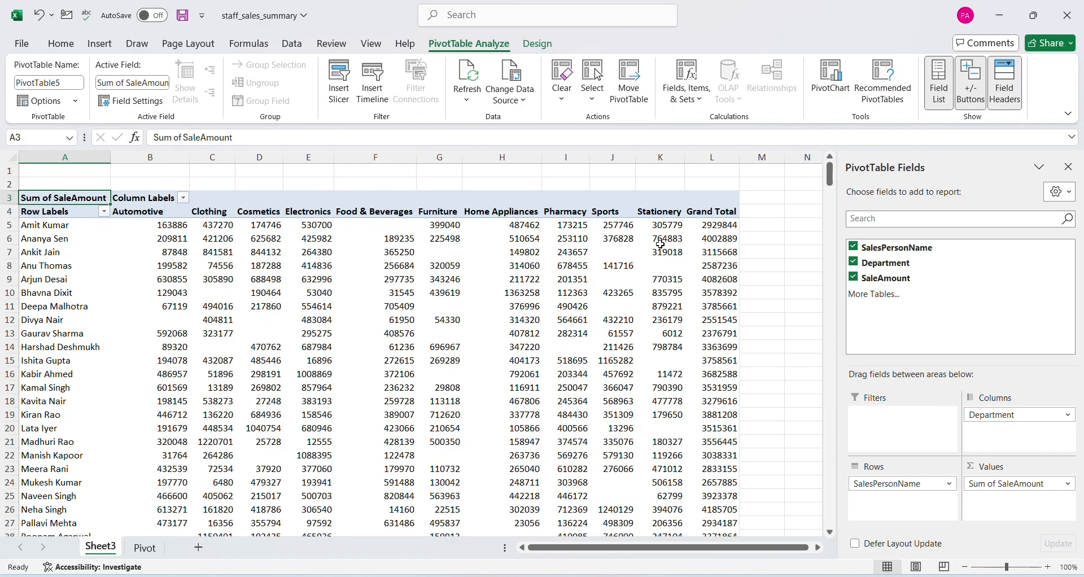
{"action": "scroll", "coordinate": [564, 409], "scroll_direction": "down", "scroll_amount": 7}
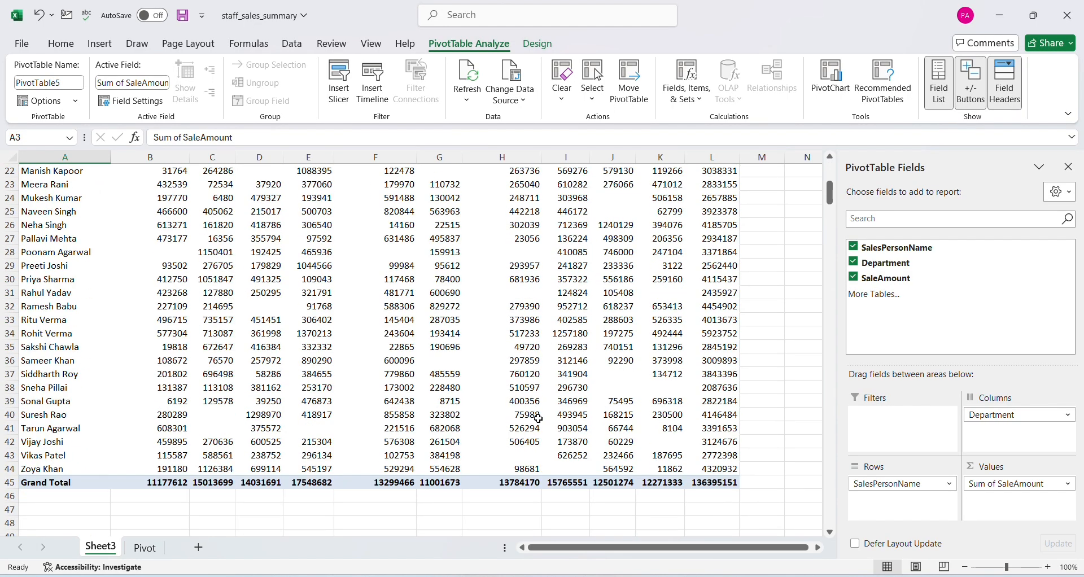
{"action": "scroll", "coordinate": [164, 409], "scroll_direction": "up", "scroll_amount": 7}
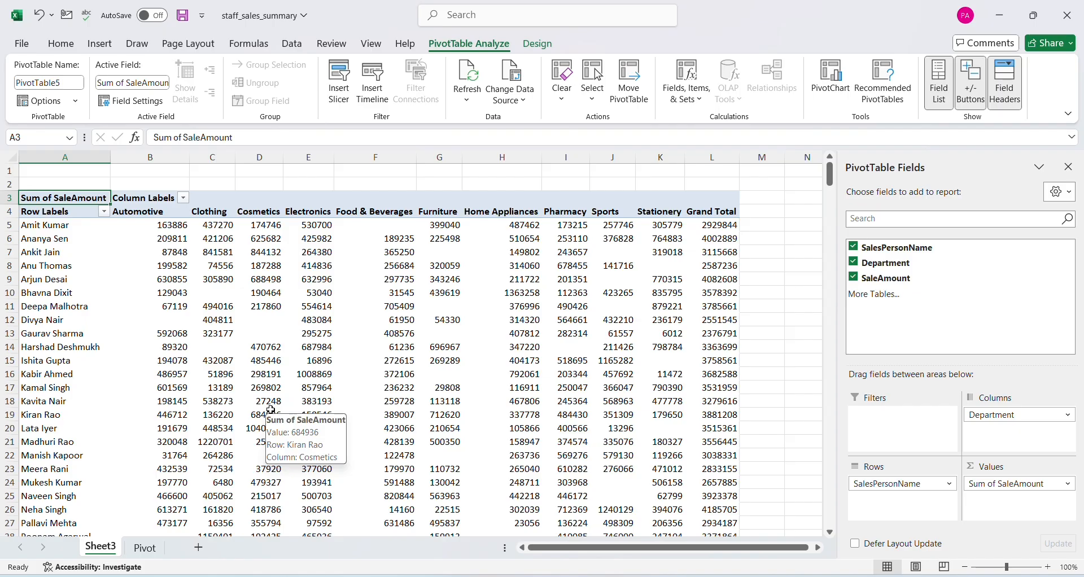
Return to the Pivot sheet and convert the source range $A$1:$C$364 into a table with headers
{"action": "left_click", "coordinate": [149, 550]}
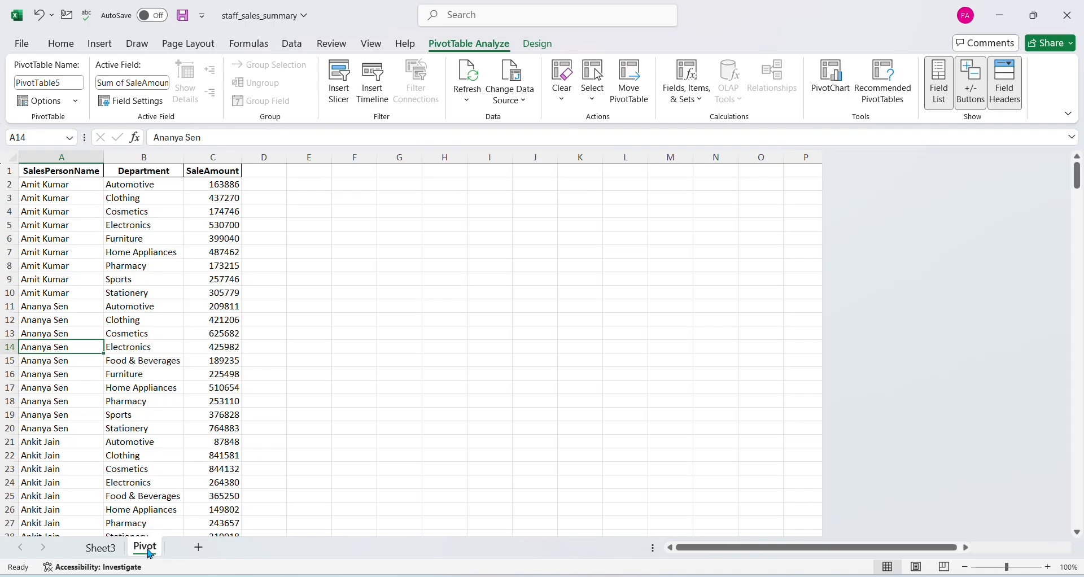
{"action": "left_click", "coordinate": [83, 278]}
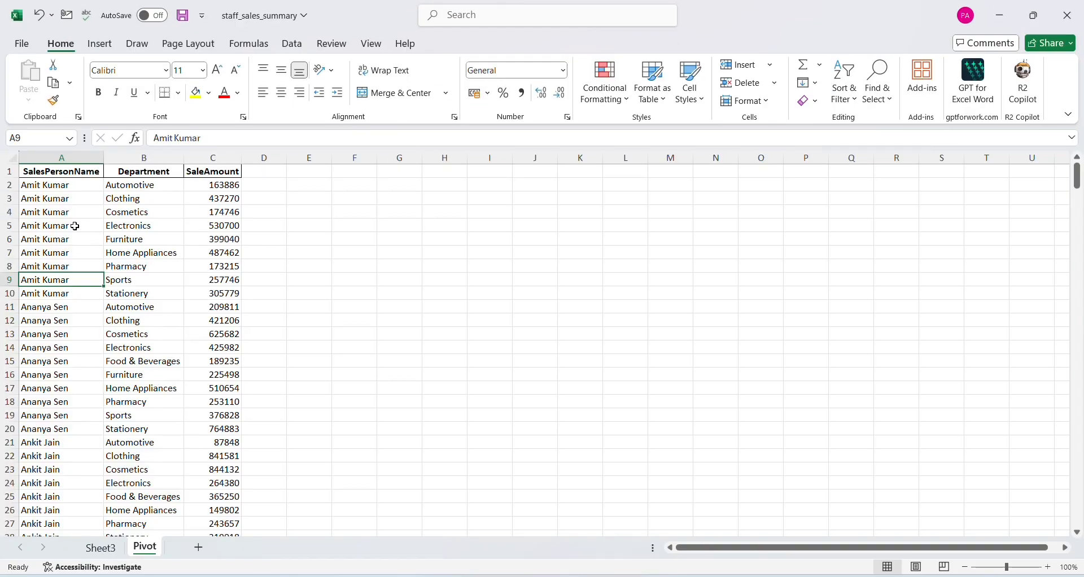
{"action": "left_click", "coordinate": [99, 43]}
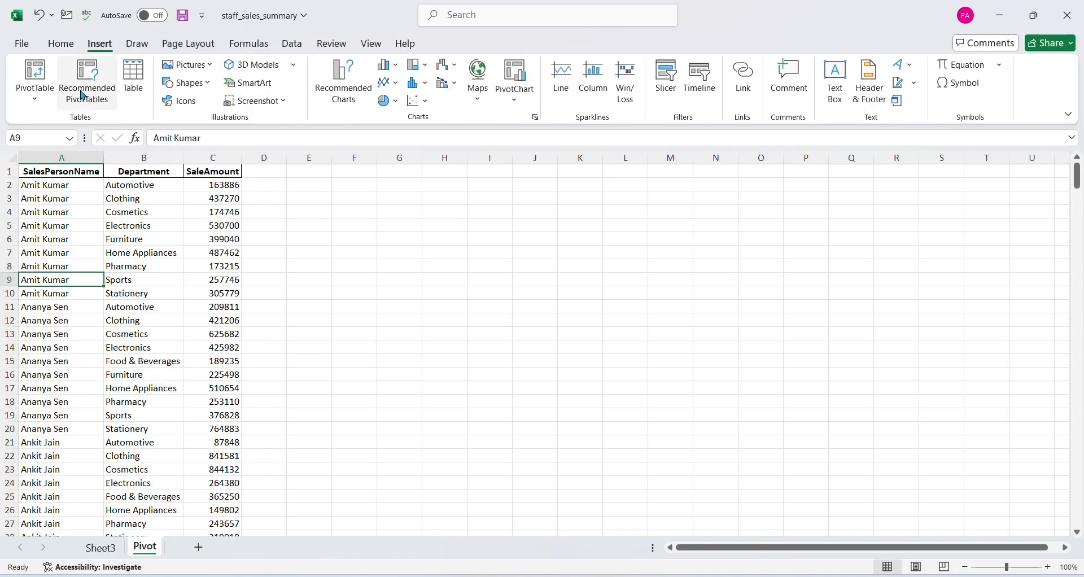
{"action": "left_click", "coordinate": [138, 79]}
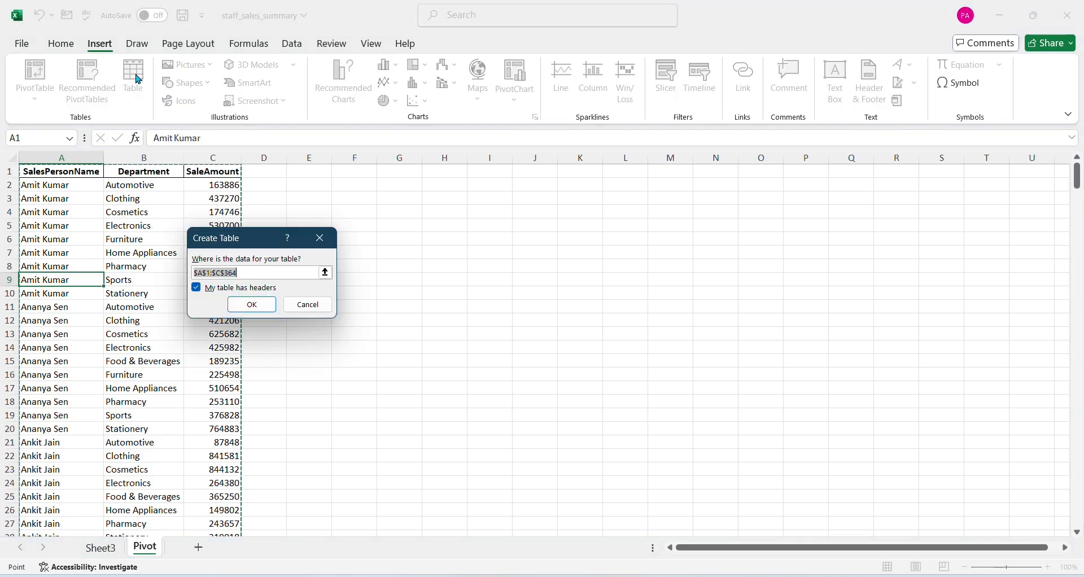
{"action": "left_click", "coordinate": [252, 305]}
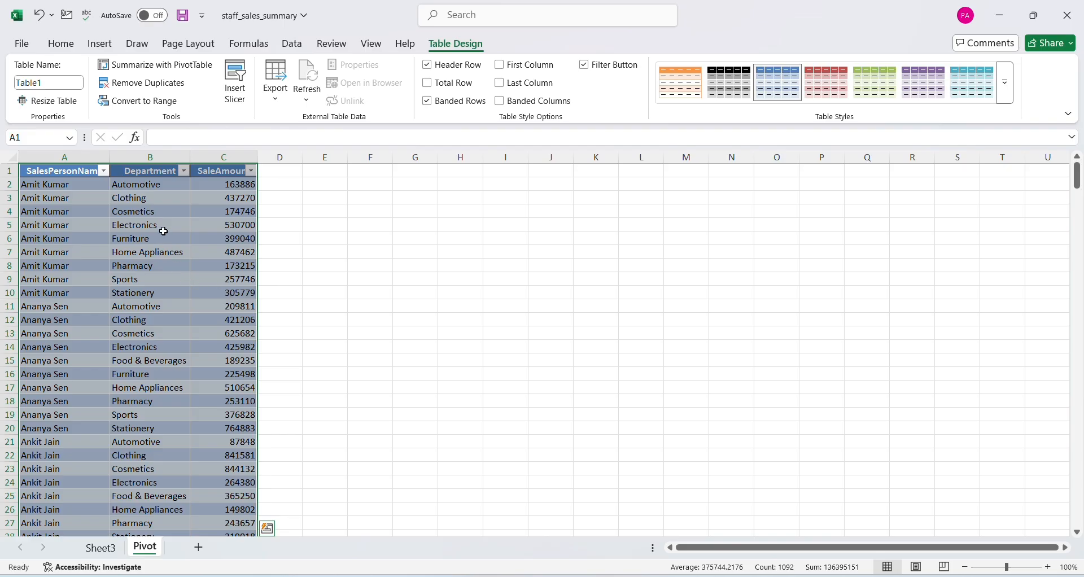
Try orange, purple and dark red styles on the sales table, and apply the light orange banded Medium style
{"action": "left_click", "coordinate": [698, 92]}
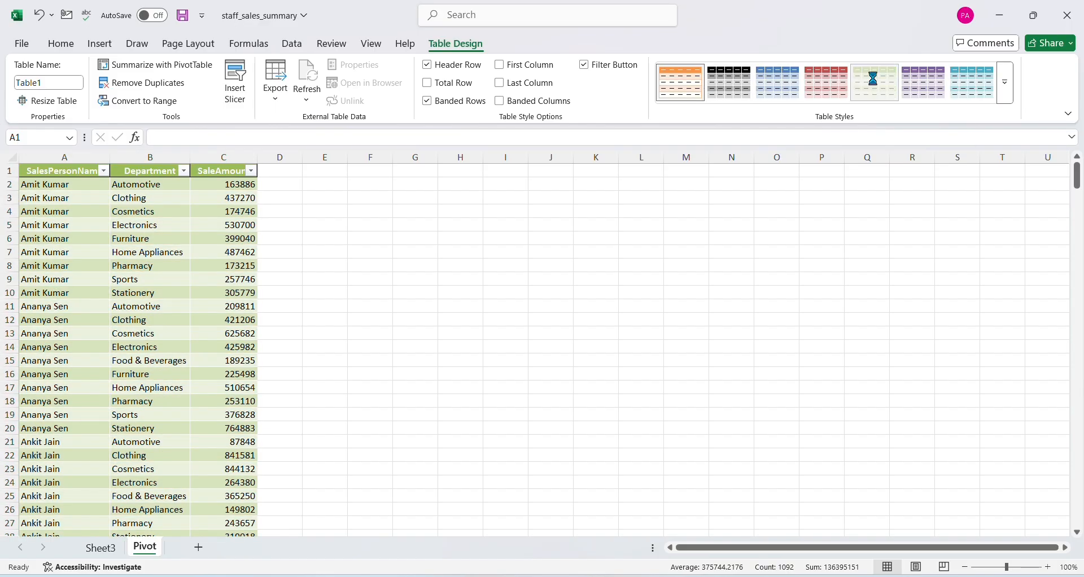
{"action": "left_click", "coordinate": [924, 88]}
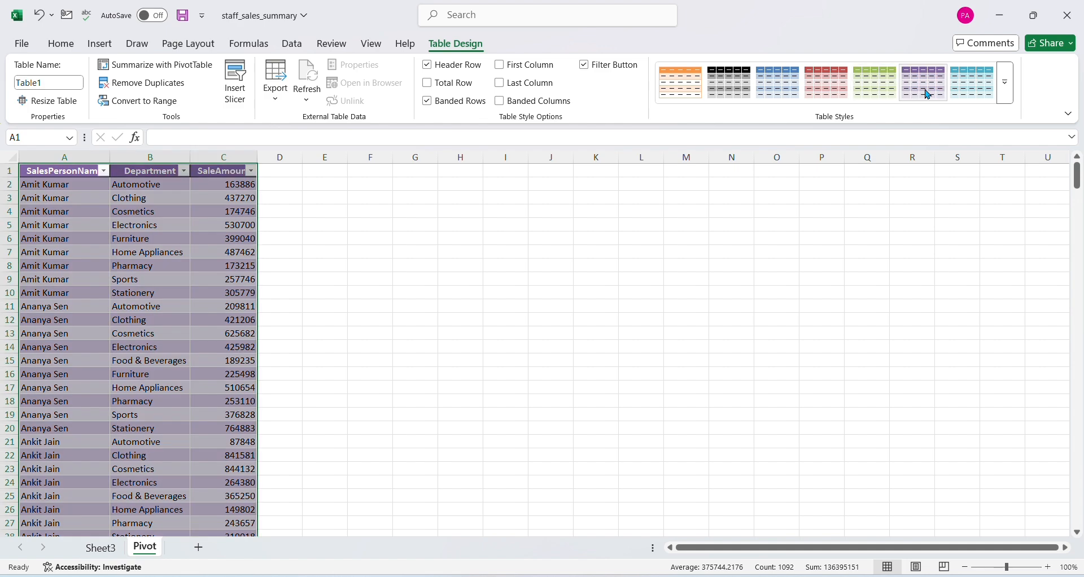
{"action": "left_click", "coordinate": [1005, 84]}
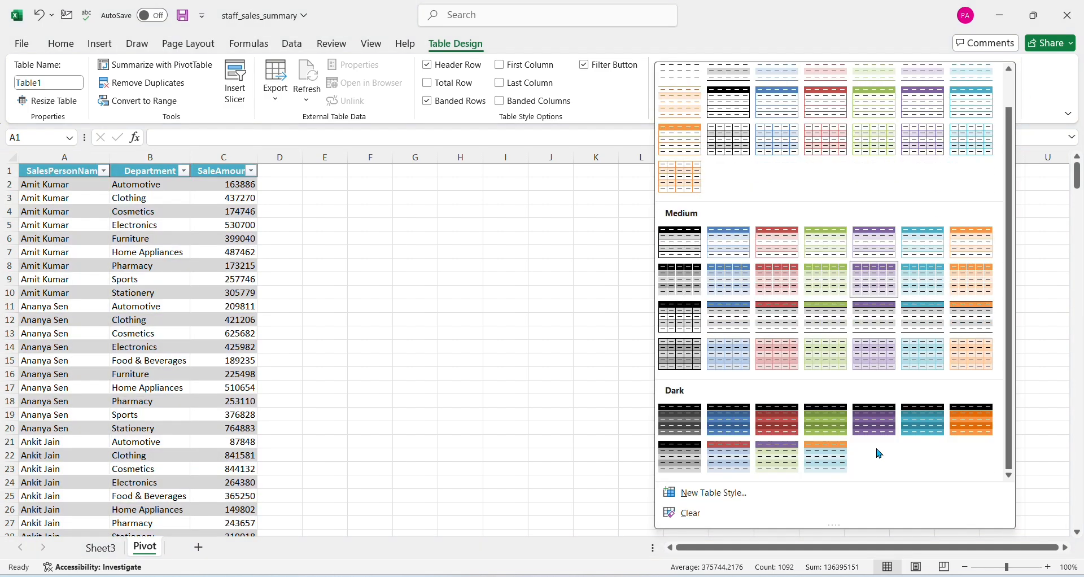
{"action": "left_click", "coordinate": [763, 416]}
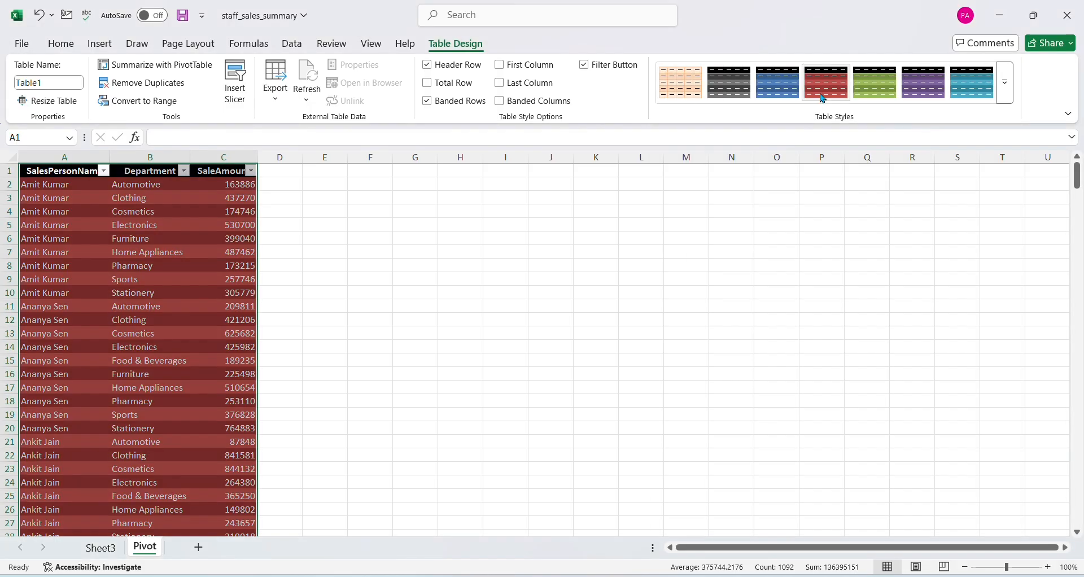
{"action": "left_click", "coordinate": [1005, 83]}
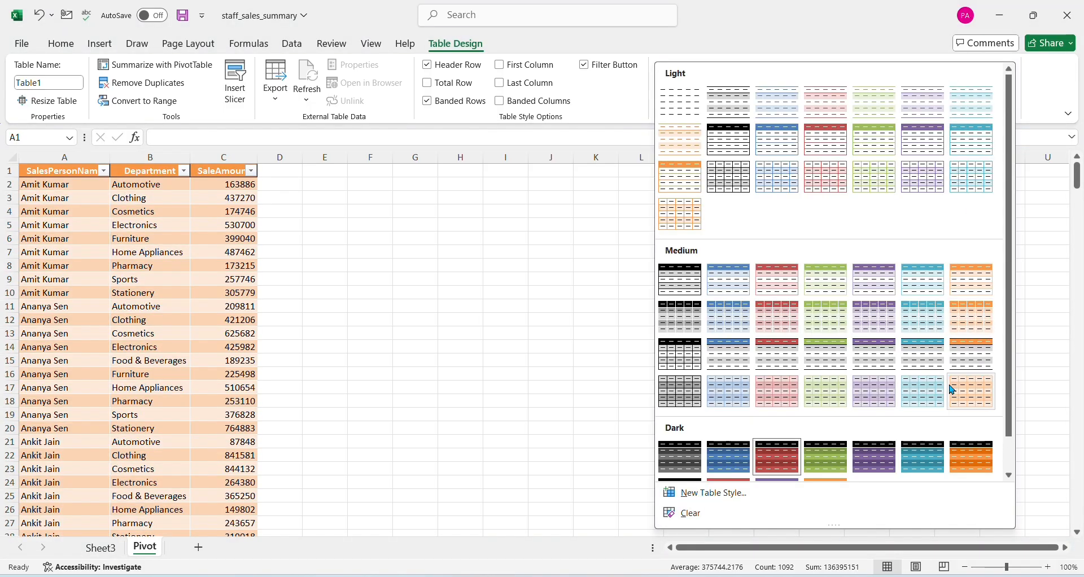
{"action": "left_click", "coordinate": [952, 390]}
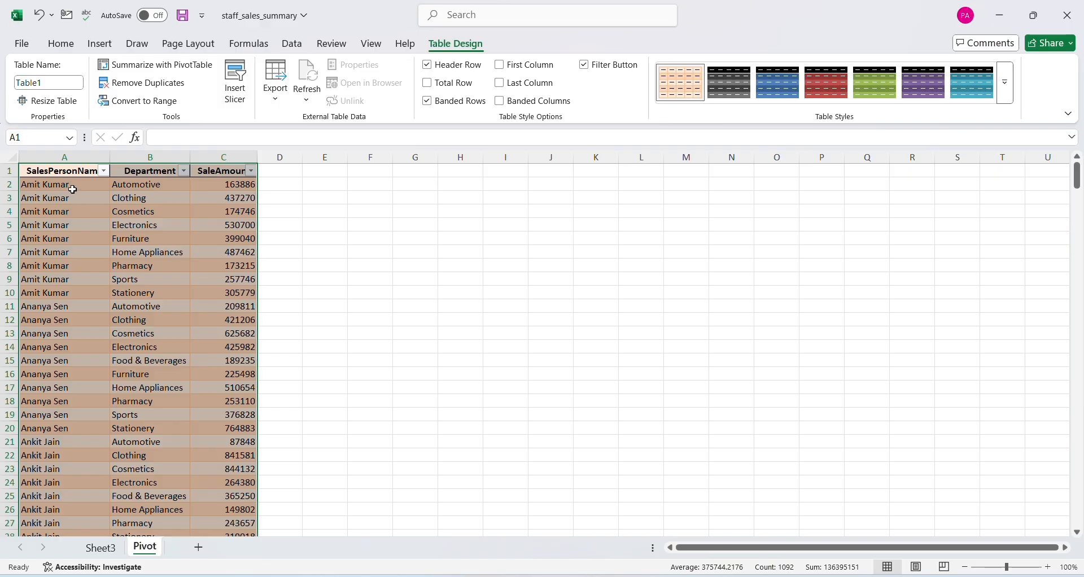
Filter the table's SalesPersonName column to show only the first salesperson
{"action": "left_click", "coordinate": [104, 171]}
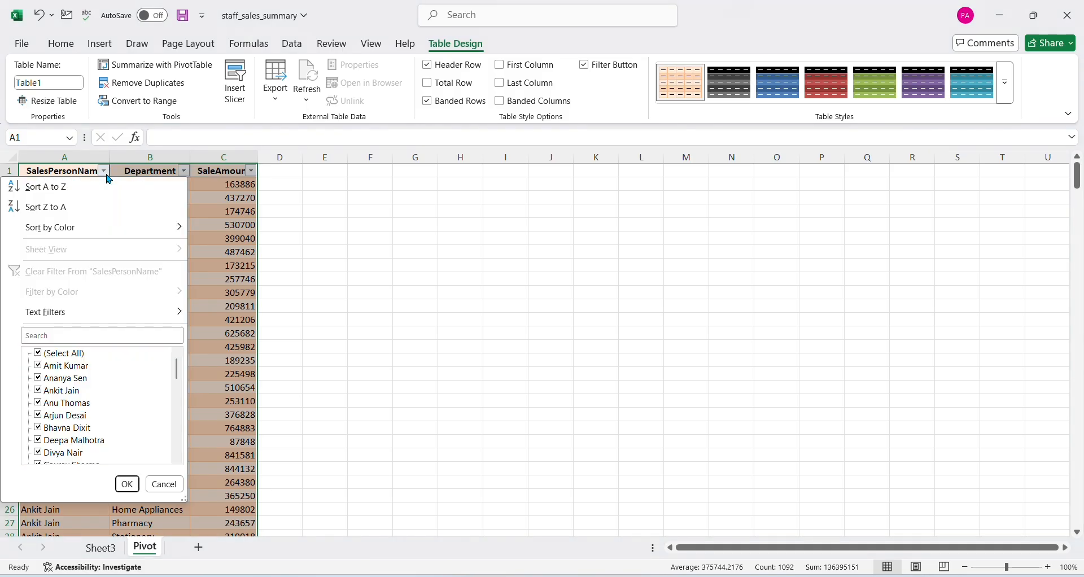
{"action": "left_click", "coordinate": [71, 354]}
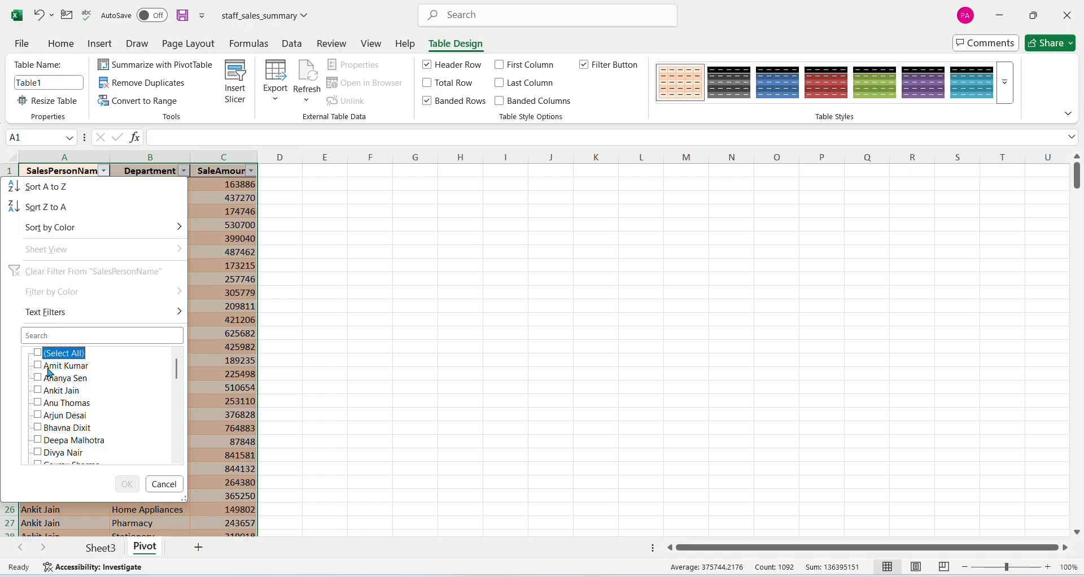
{"action": "key", "text": "Down"}
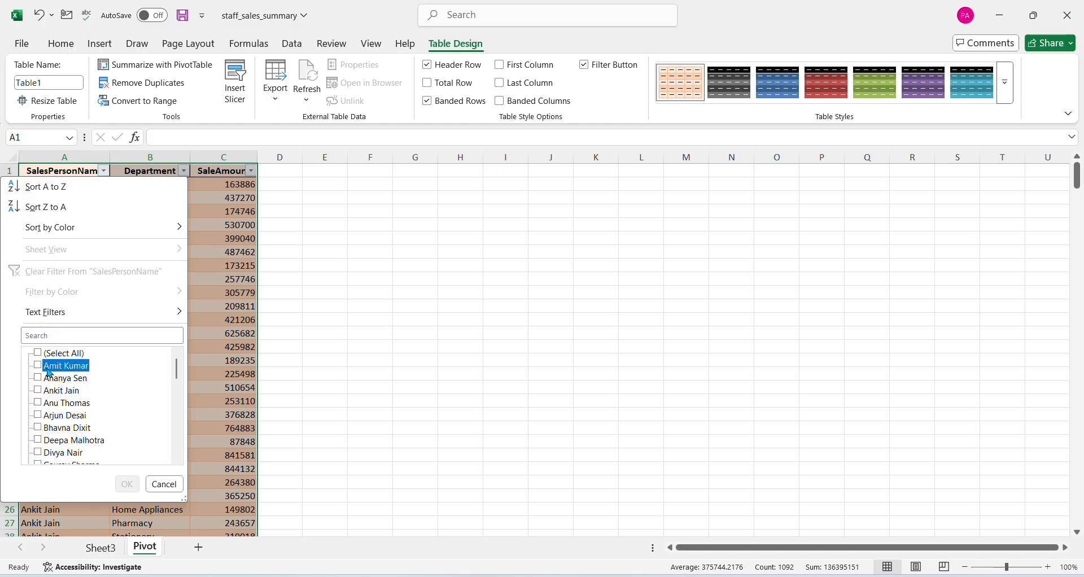
{"action": "key", "text": "space"}
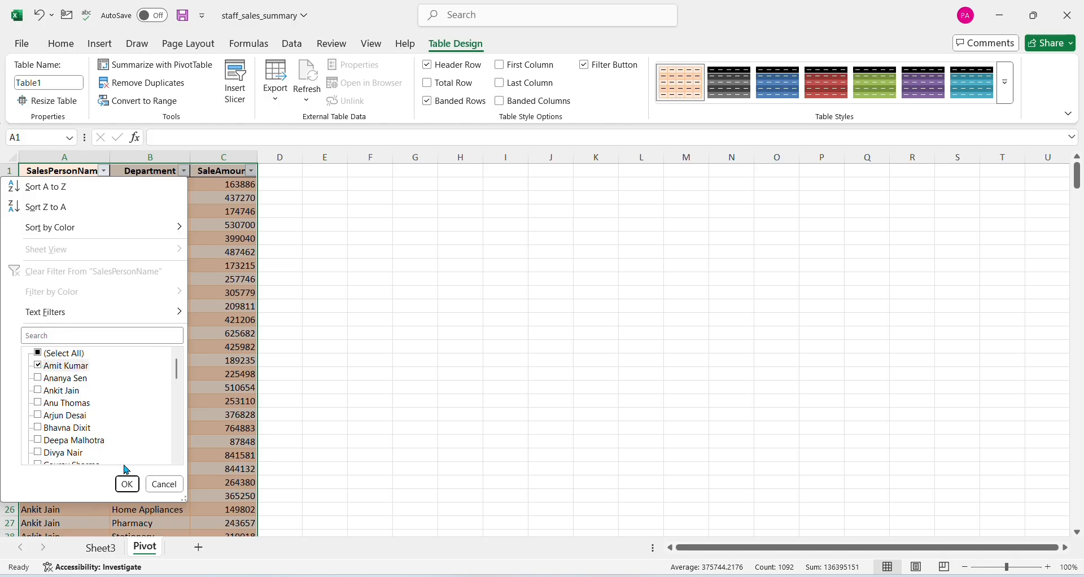
{"action": "left_click", "coordinate": [127, 483]}
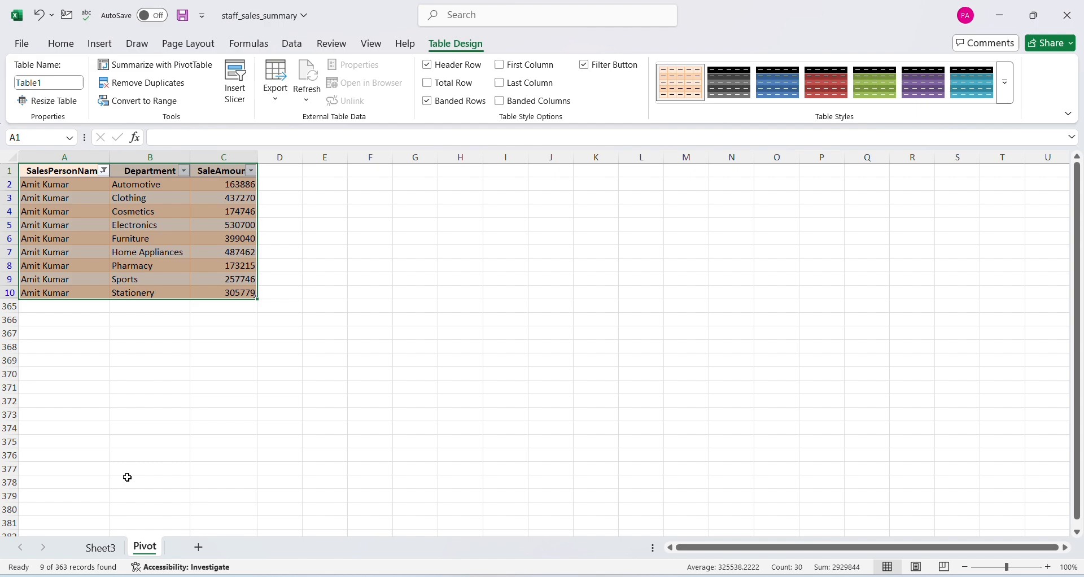
Narrow the first salesperson's rows to the Clothing department, and reset the table's filters
{"action": "left_click", "coordinate": [184, 170]}
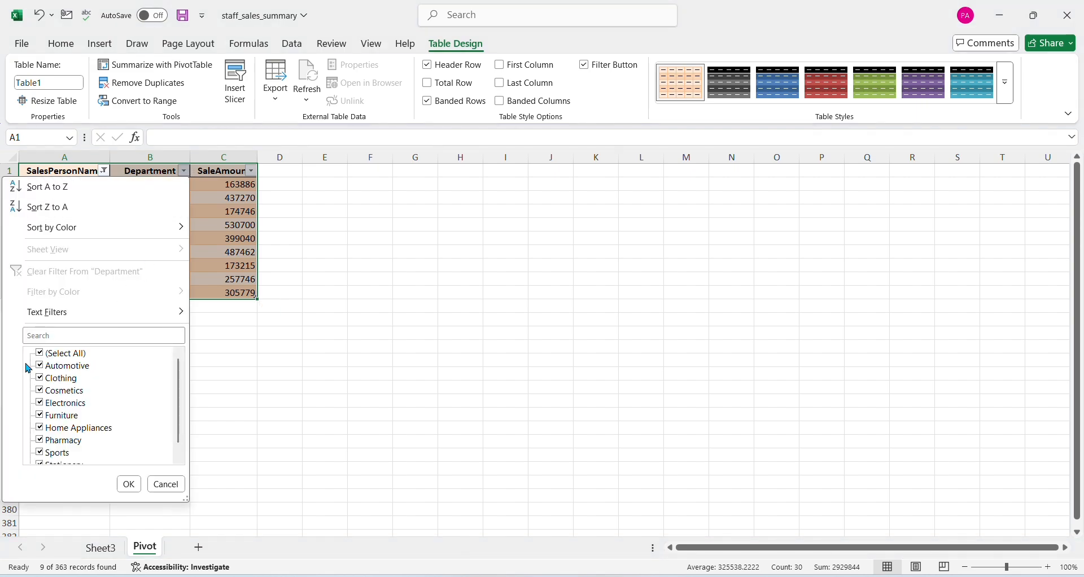
{"action": "left_click", "coordinate": [55, 354]}
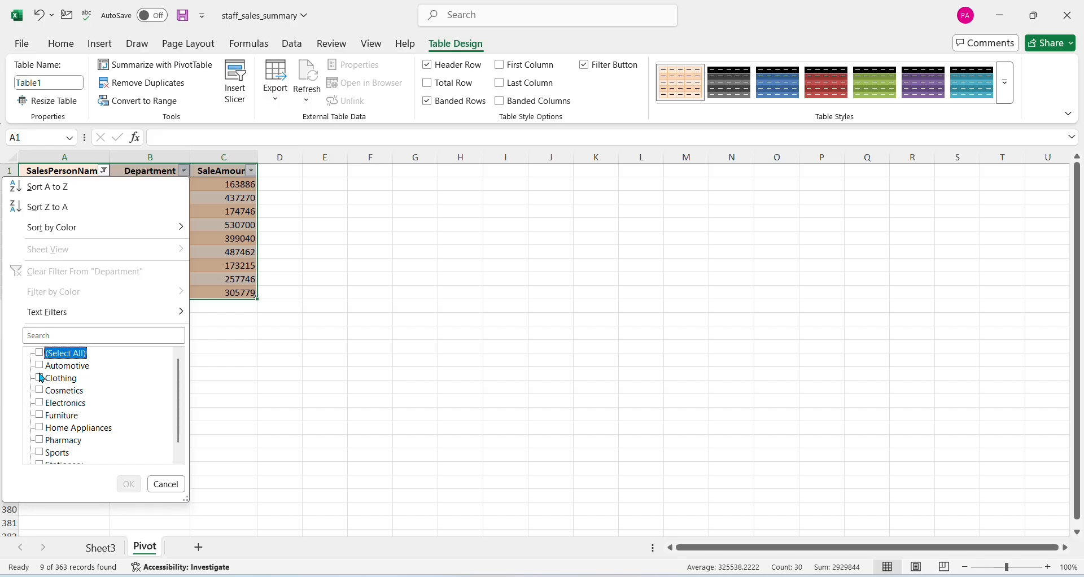
{"action": "left_click", "coordinate": [41, 378]}
{"action": "left_click", "coordinate": [133, 488]}
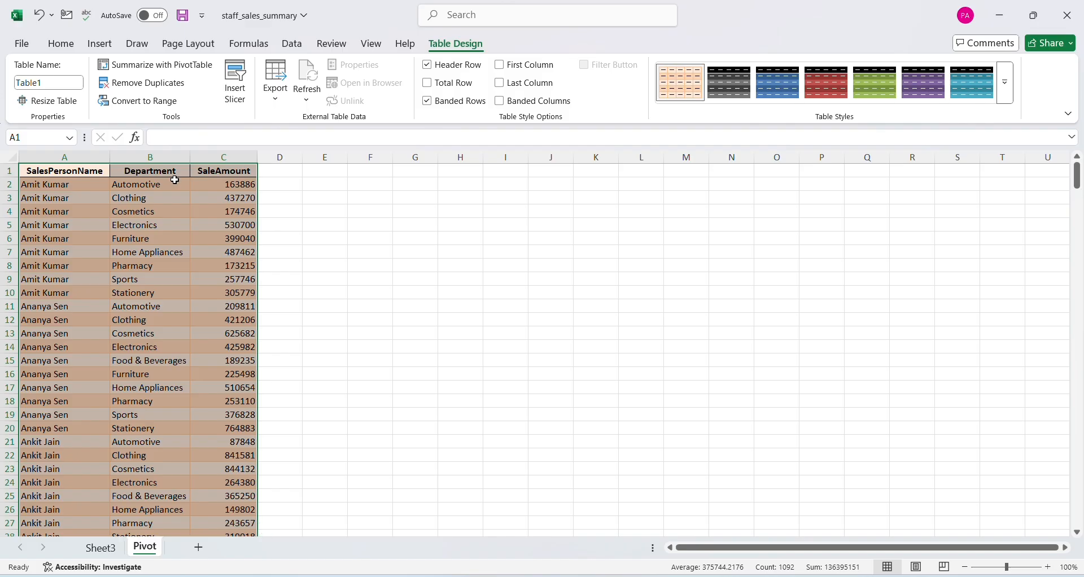
{"action": "key", "text": "ctrl+shift+l"}
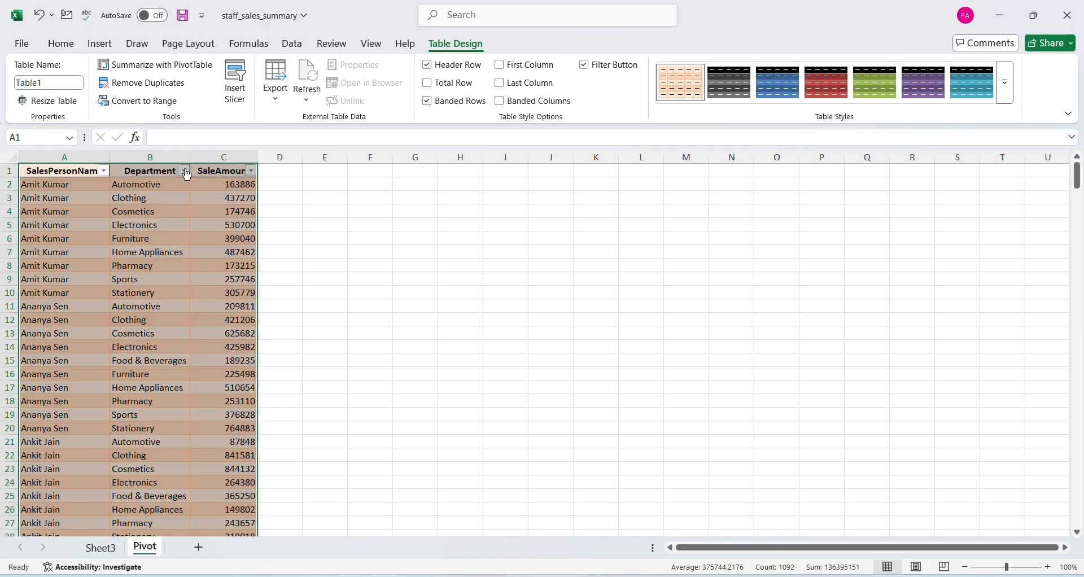
Filter the Department column to Clothing for all salespeople, review the rows, and select the SaleAmount header cell
{"action": "left_click", "coordinate": [184, 171]}
{"action": "left_click", "coordinate": [71, 354]}
{"action": "left_click", "coordinate": [67, 380]}
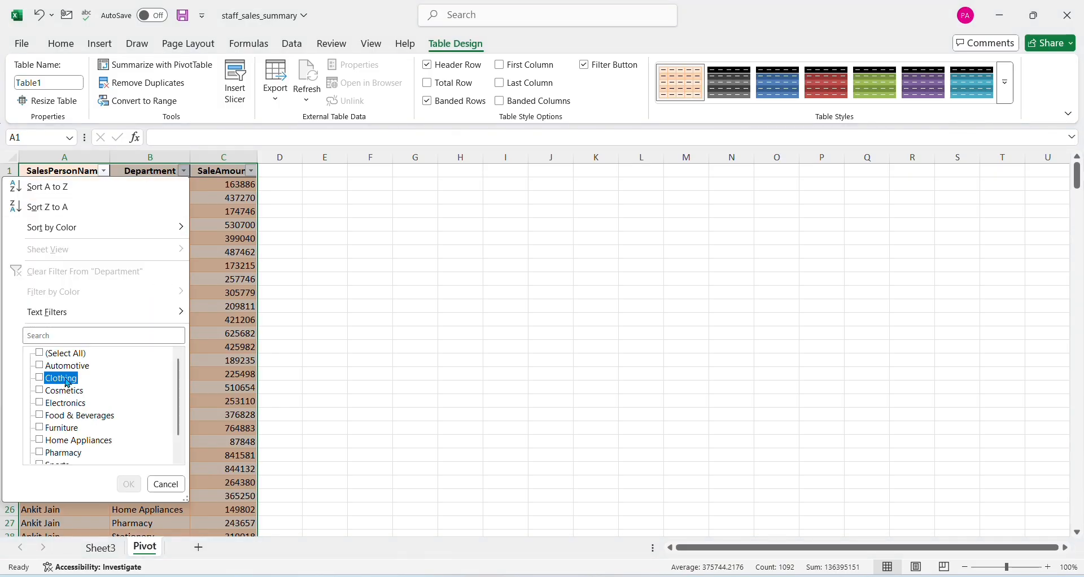
{"action": "left_click", "coordinate": [128, 483]}
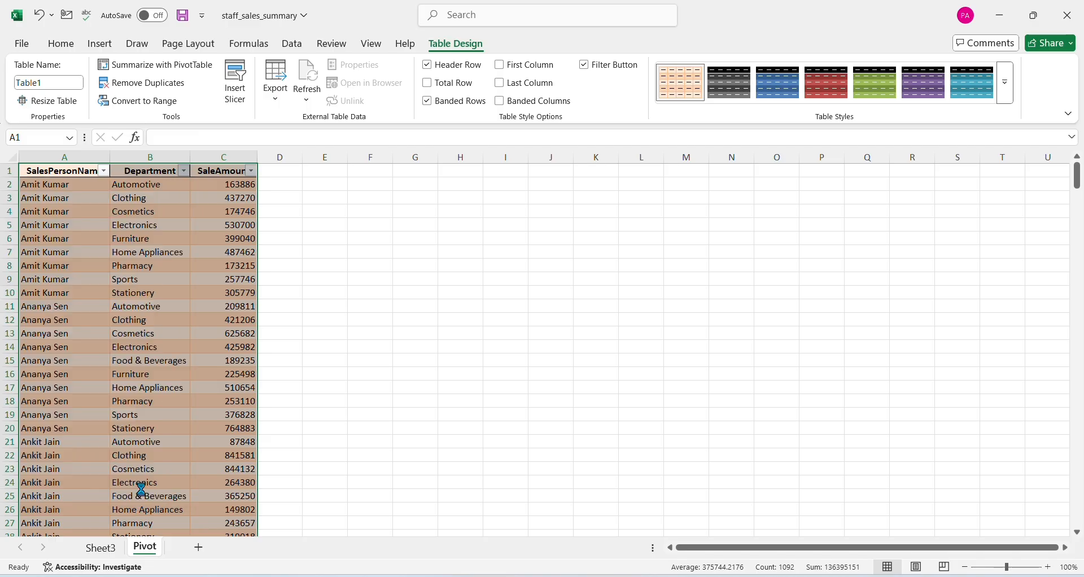
{"action": "scroll", "coordinate": [178, 388], "scroll_direction": "down", "scroll_amount": 8}
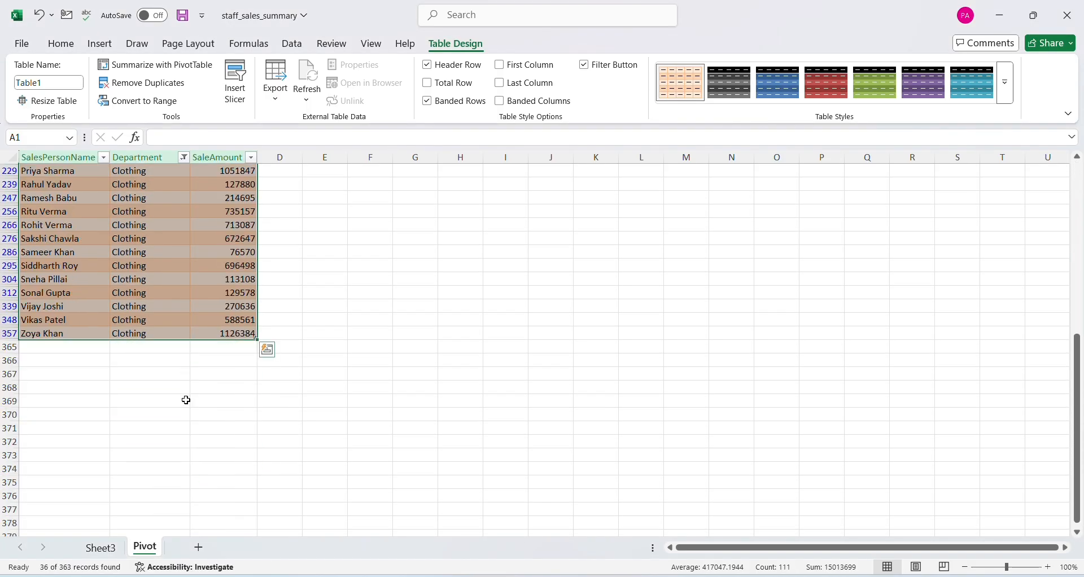
{"action": "scroll", "coordinate": [185, 399], "scroll_direction": "up", "scroll_amount": 8}
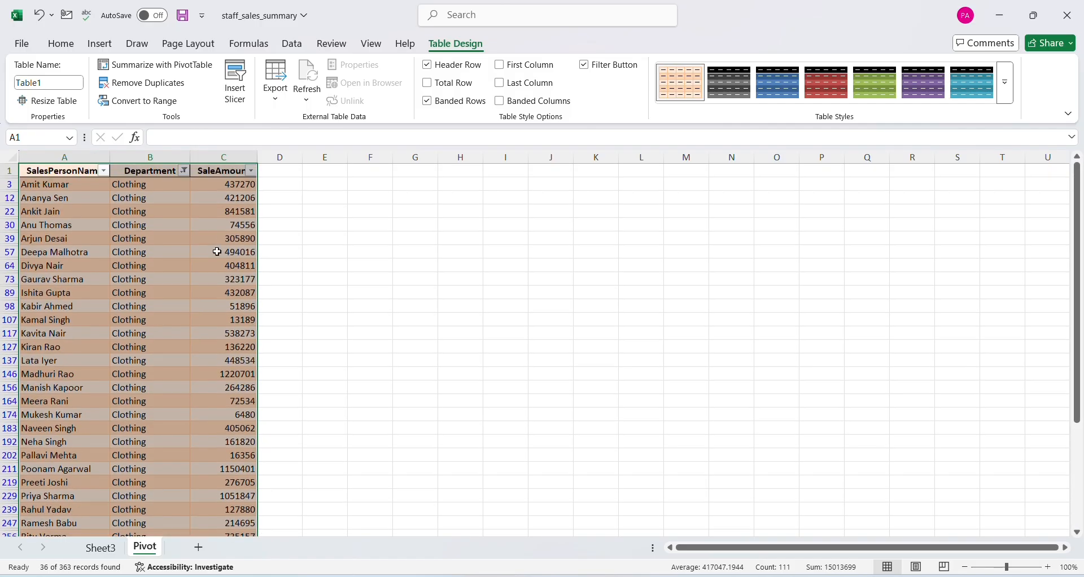
{"action": "left_click", "coordinate": [229, 170]}
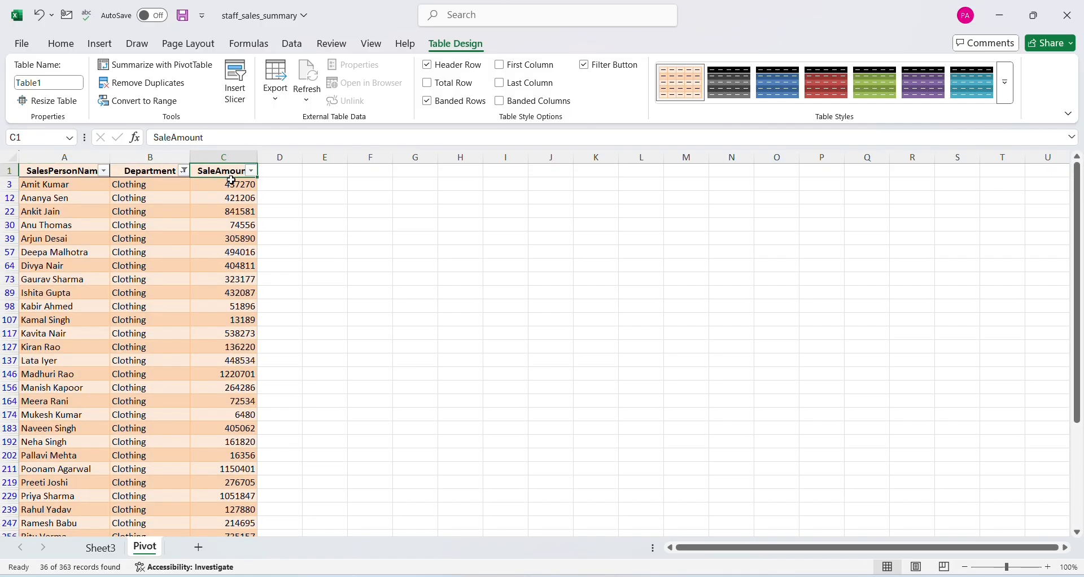
Reset the table's filters and sort the SaleAmount column from largest to smallest
{"action": "key", "text": "ctrl+shift+l"}
{"action": "key", "text": "ctrl+shift+l"}
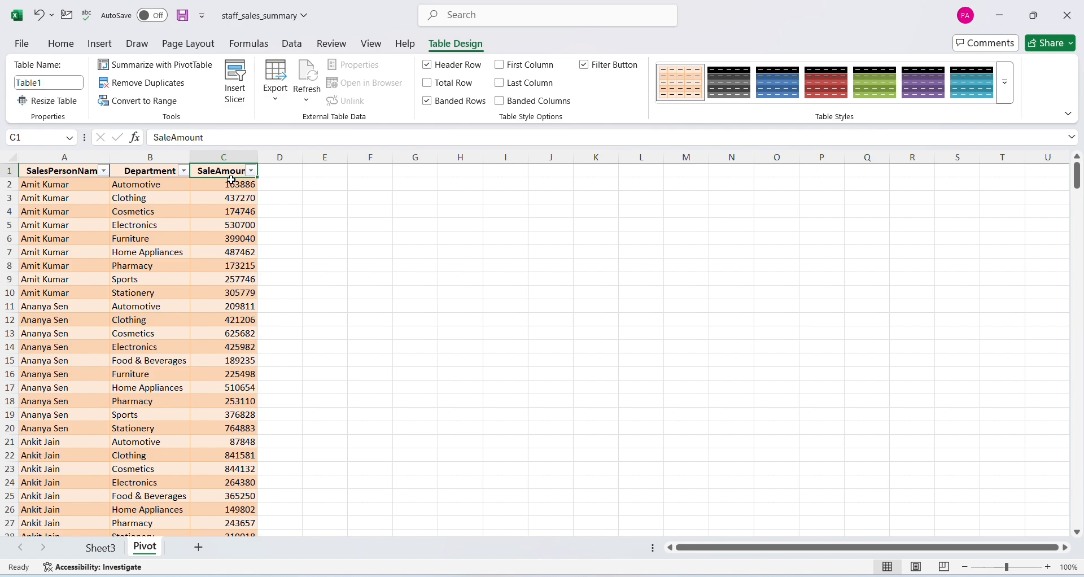
{"action": "key", "text": "alt+Down"}
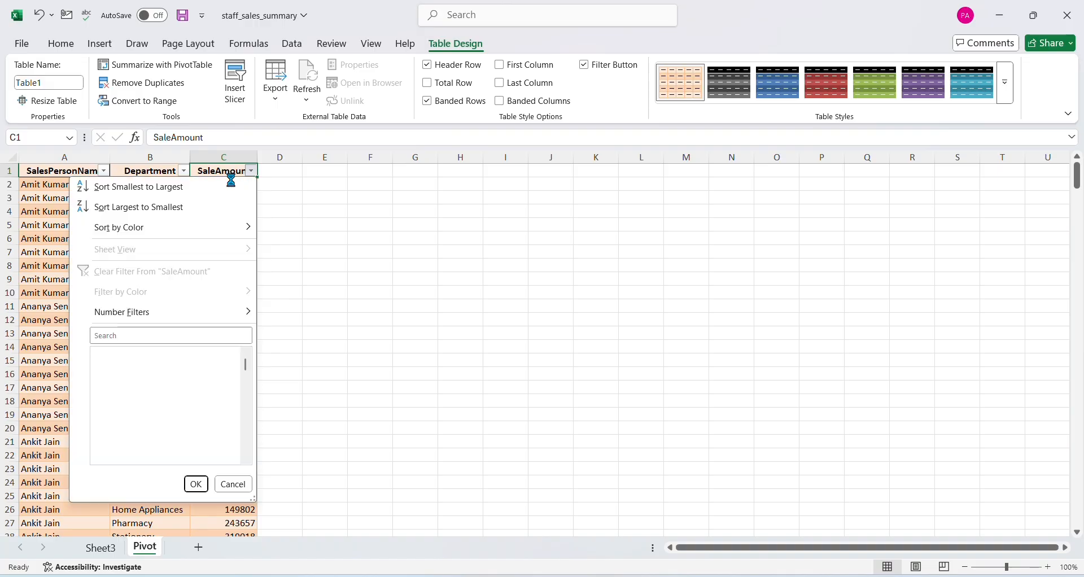
{"action": "key", "text": "Down"}
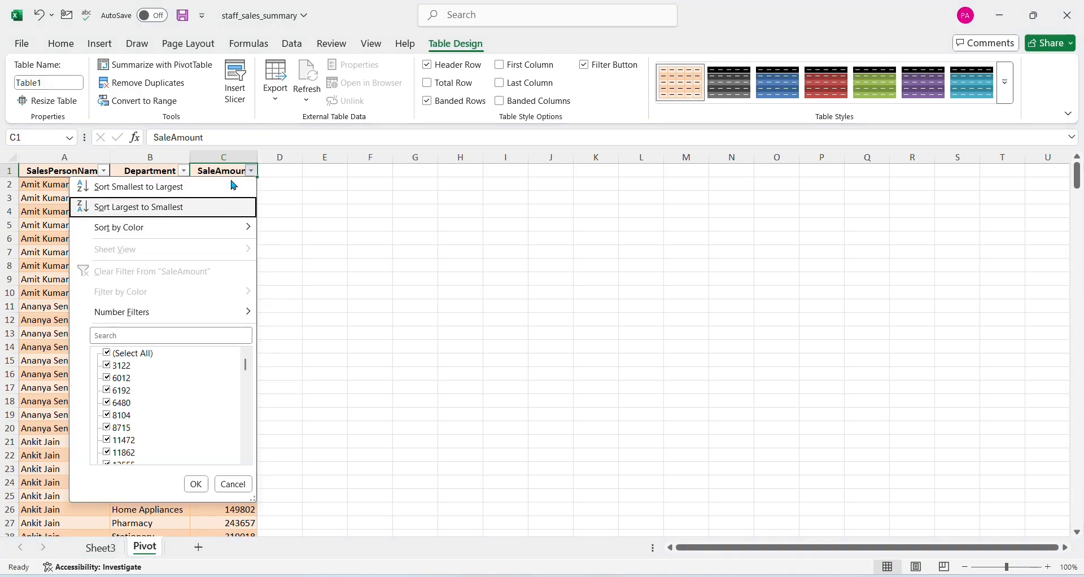
{"action": "key", "text": "Return"}
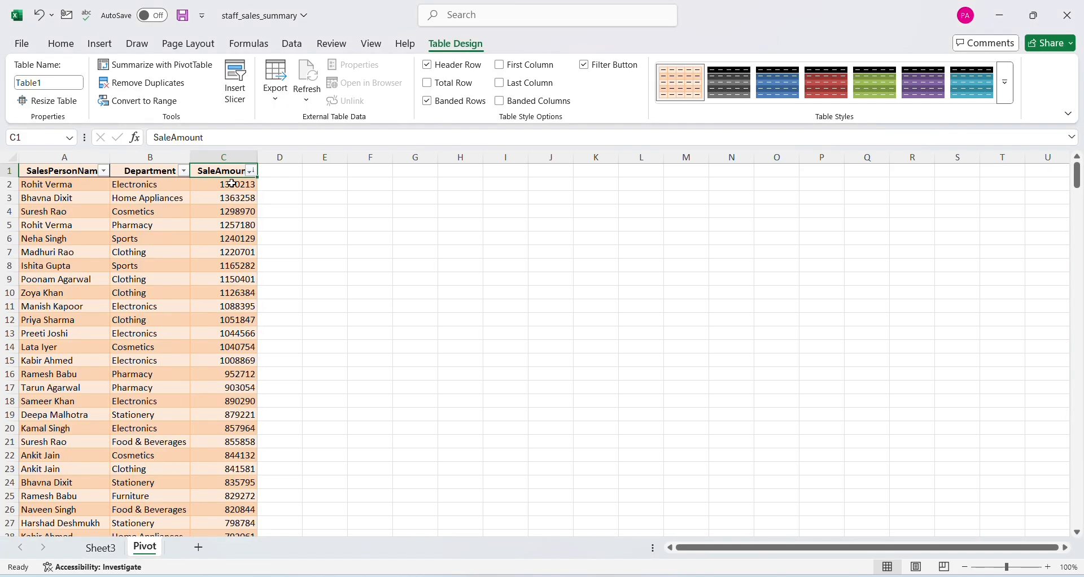
{"action": "left_click_drag", "start_coordinate": [231, 183], "coordinate": [233, 198]}
{"action": "left_click", "coordinate": [234, 184]}
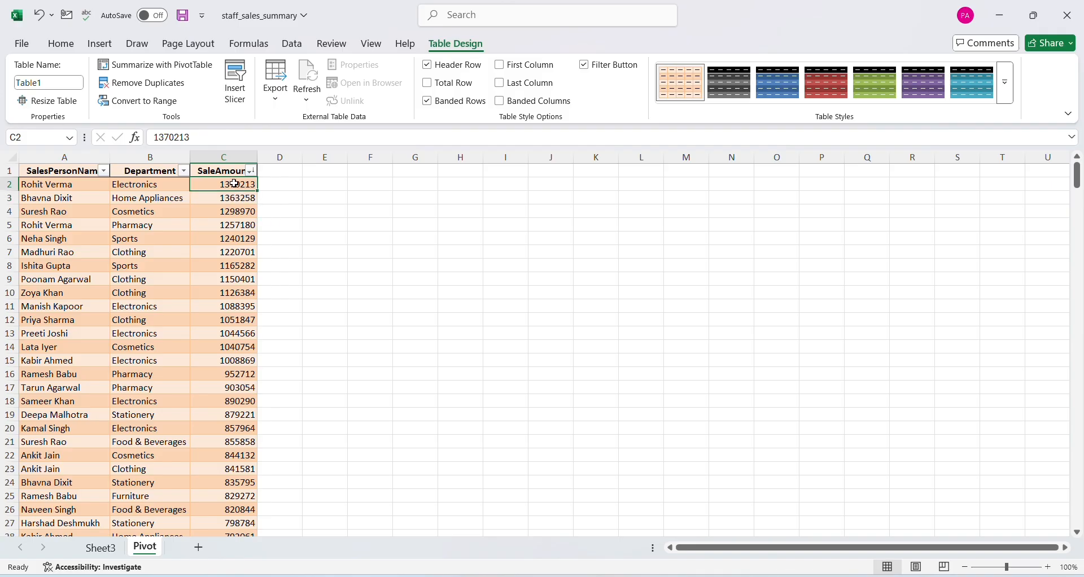
{"action": "left_click", "coordinate": [201, 228]}
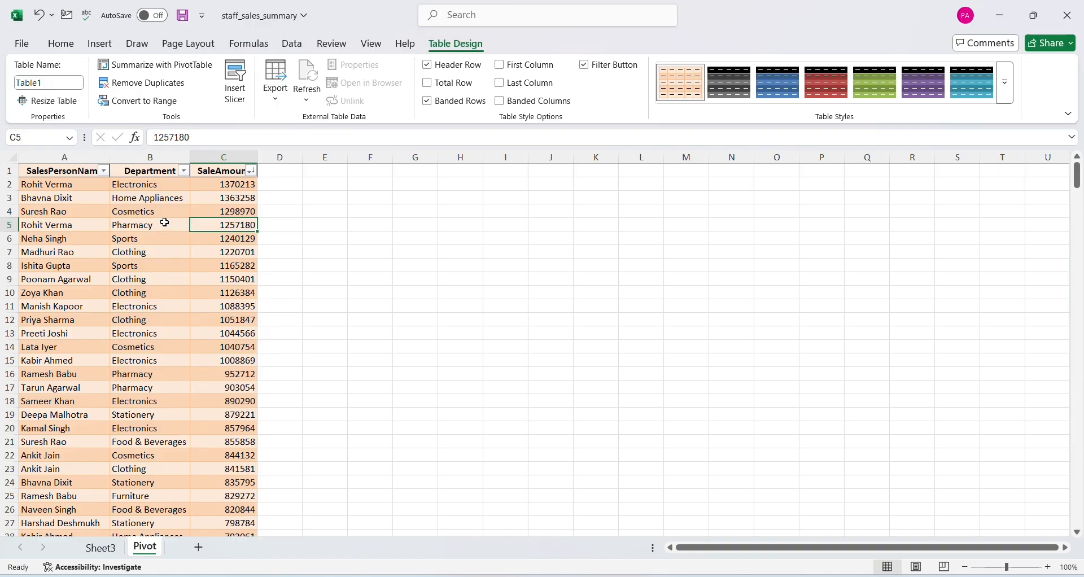
Add a new worksheet and insert the Flag_of_India.svg picture from this device inside cell A1
{"action": "left_click", "coordinate": [91, 51]}
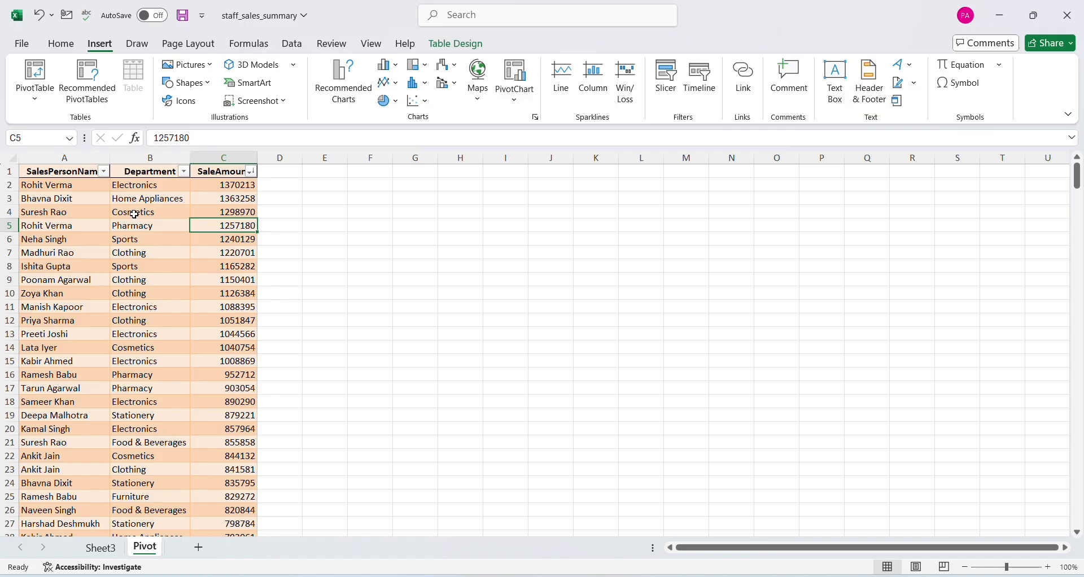
{"action": "left_click", "coordinate": [198, 547]}
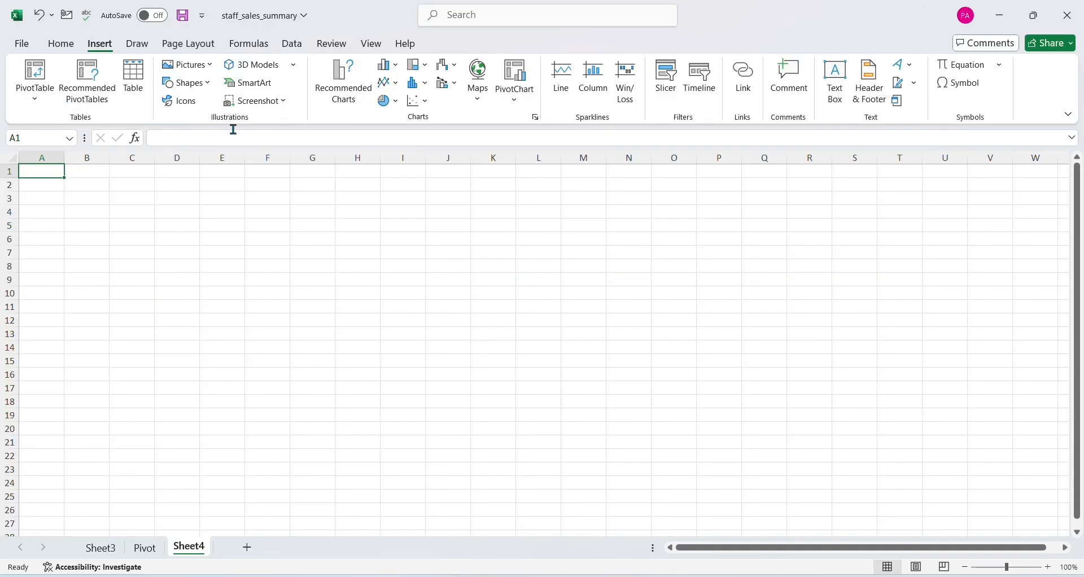
{"action": "left_click", "coordinate": [209, 74]}
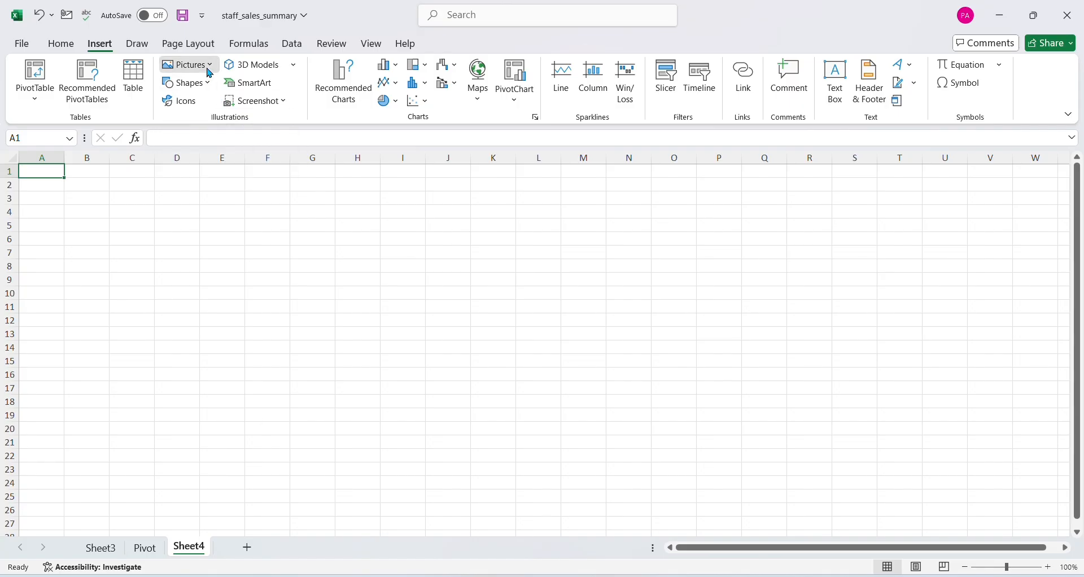
{"action": "mouse_move", "coordinate": [218, 92]}
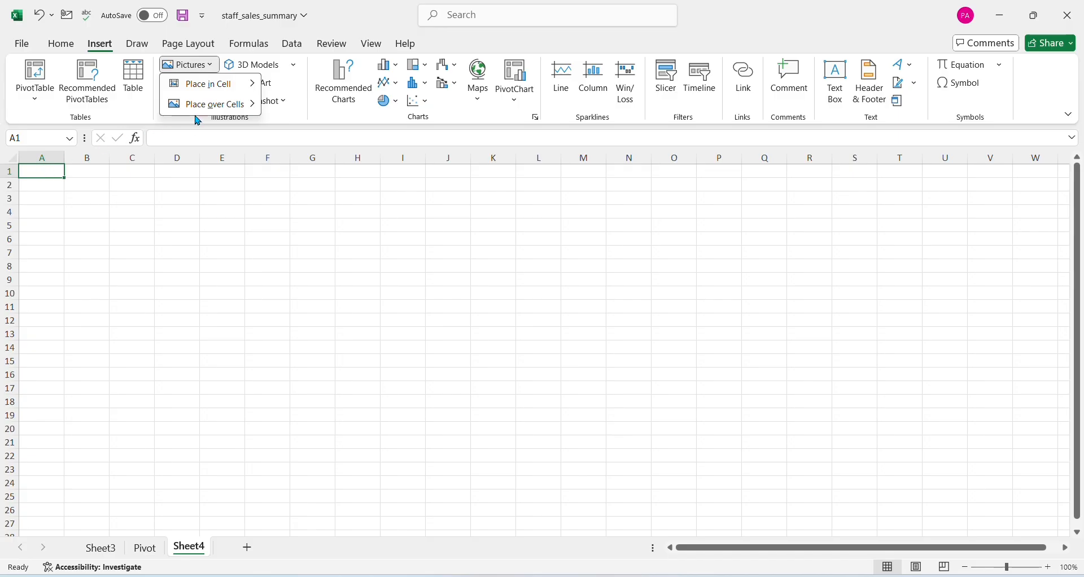
{"action": "mouse_move", "coordinate": [197, 119]}
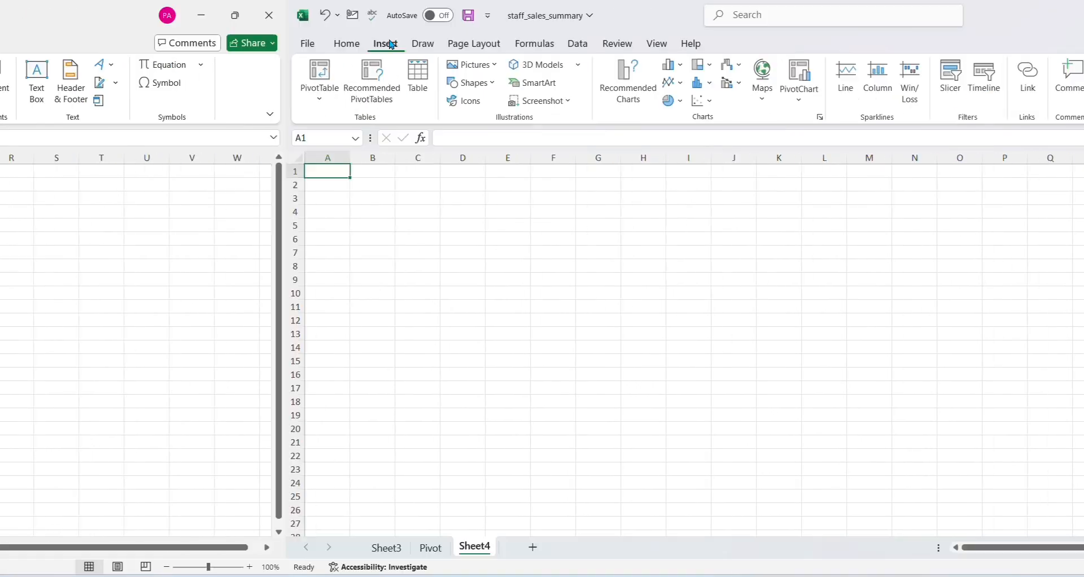
{"action": "left_click", "coordinate": [188, 65]}
{"action": "mouse_move", "coordinate": [218, 84]}
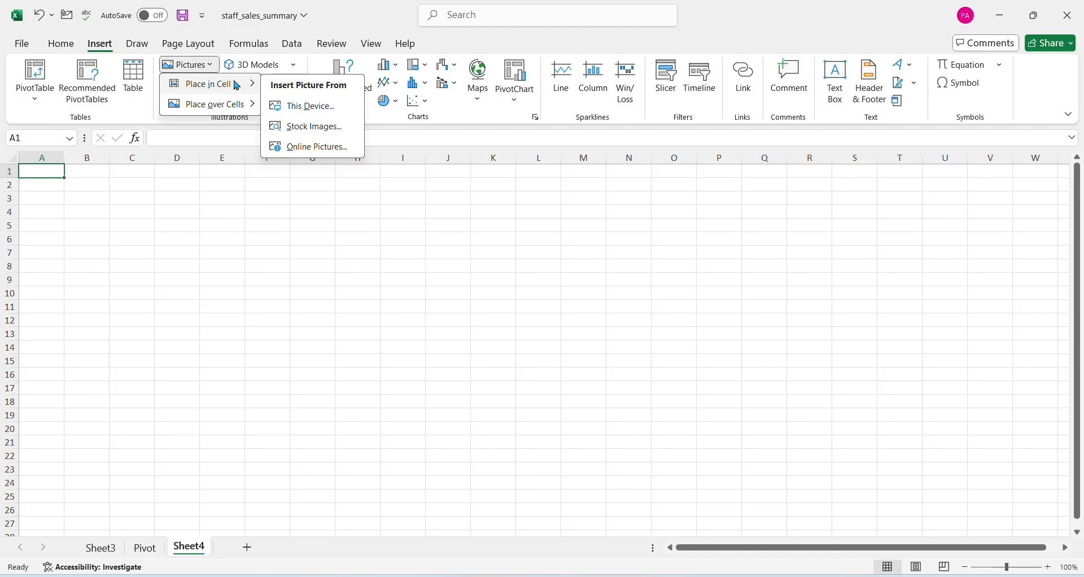
{"action": "left_click", "coordinate": [309, 107]}
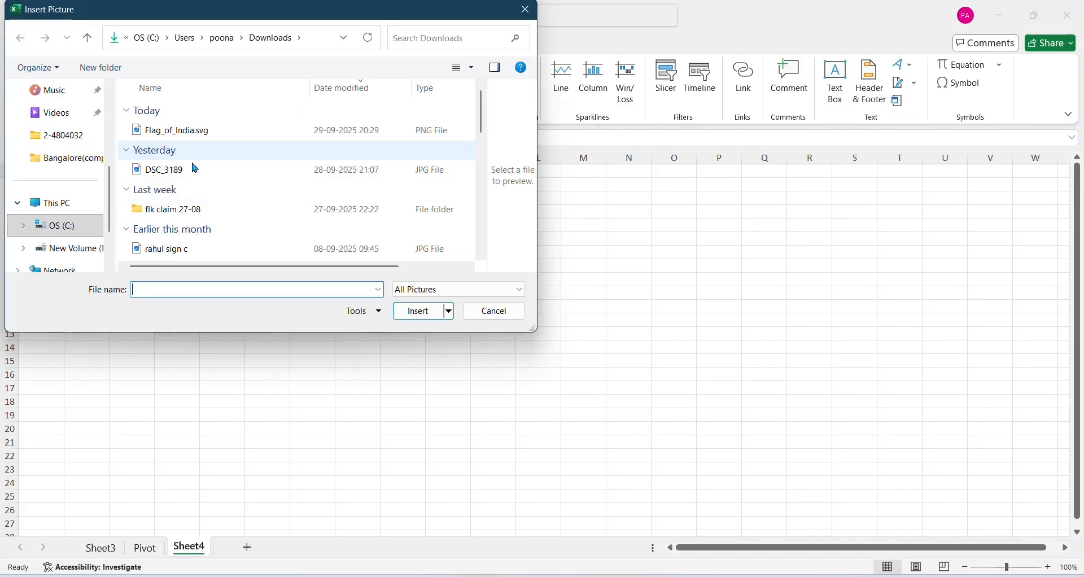
{"action": "left_click", "coordinate": [198, 132]}
{"action": "left_click", "coordinate": [416, 311]}
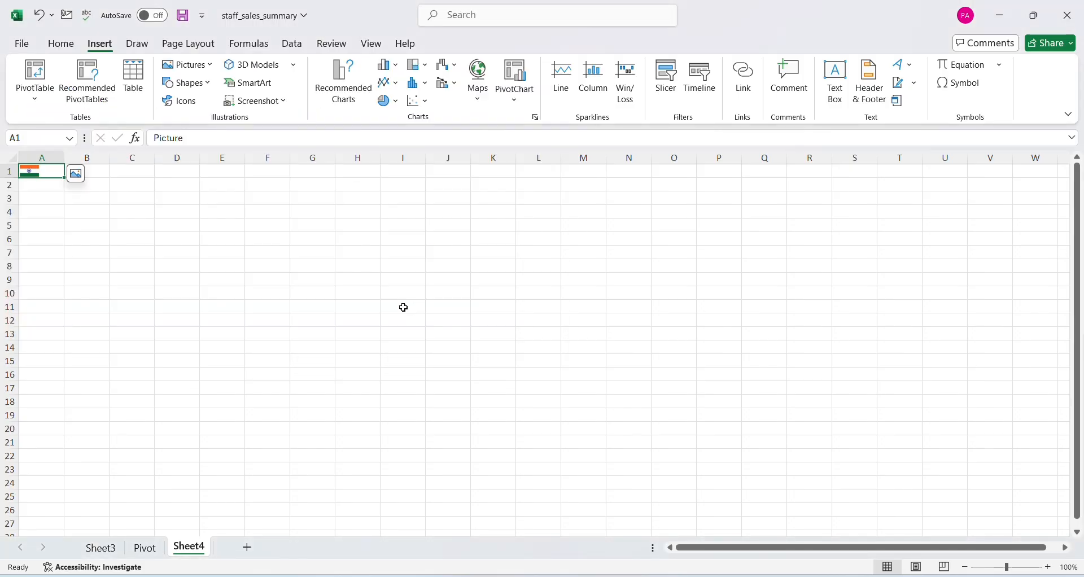
Try filling the flag picture down from cell A1 to A7, and undo the fill
{"action": "left_click", "coordinate": [63, 197]}
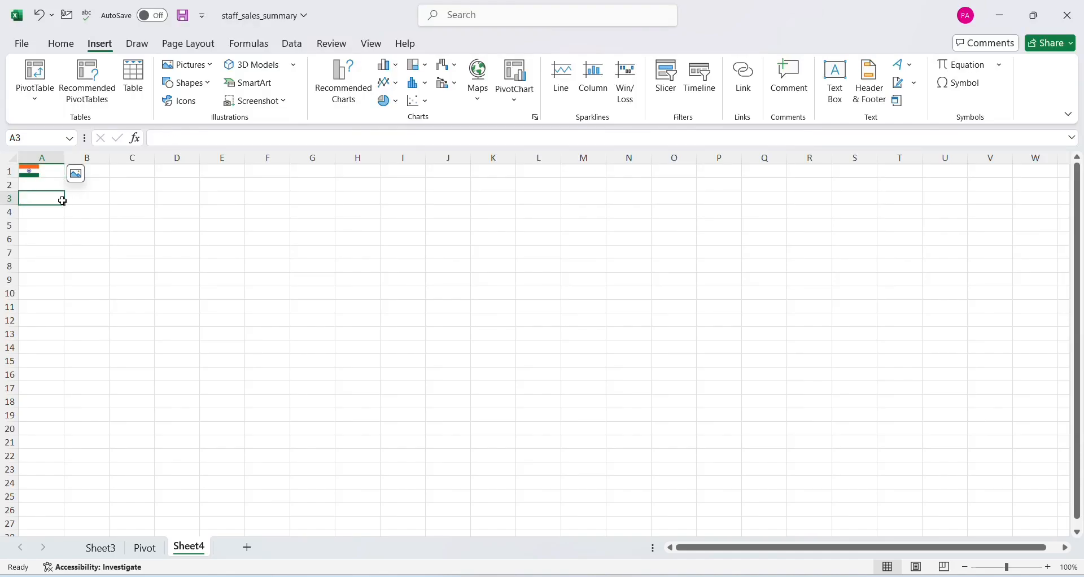
{"action": "left_click", "coordinate": [45, 174]}
{"action": "left_click_drag", "start_coordinate": [64, 178], "coordinate": [66, 255]}
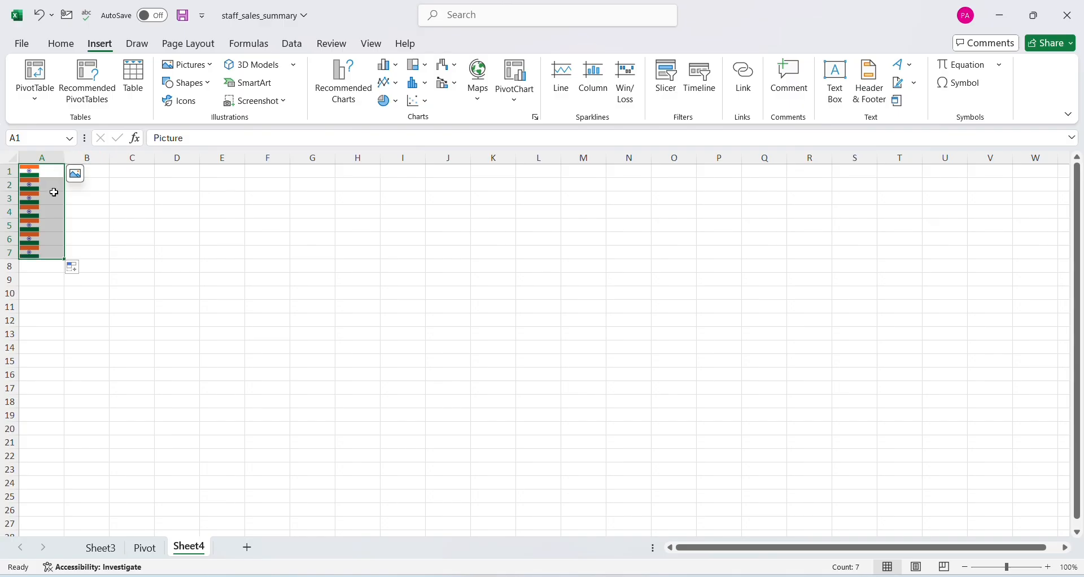
{"action": "key", "text": "ctrl+z"}
Increase the height of row 1 and the width of column A to enlarge the in-cell flag picture
{"action": "left_click", "coordinate": [130, 252]}
{"action": "left_click_drag", "start_coordinate": [7, 177], "coordinate": [20, 271]}
{"action": "left_click_drag", "start_coordinate": [64, 157], "coordinate": [200, 193]}
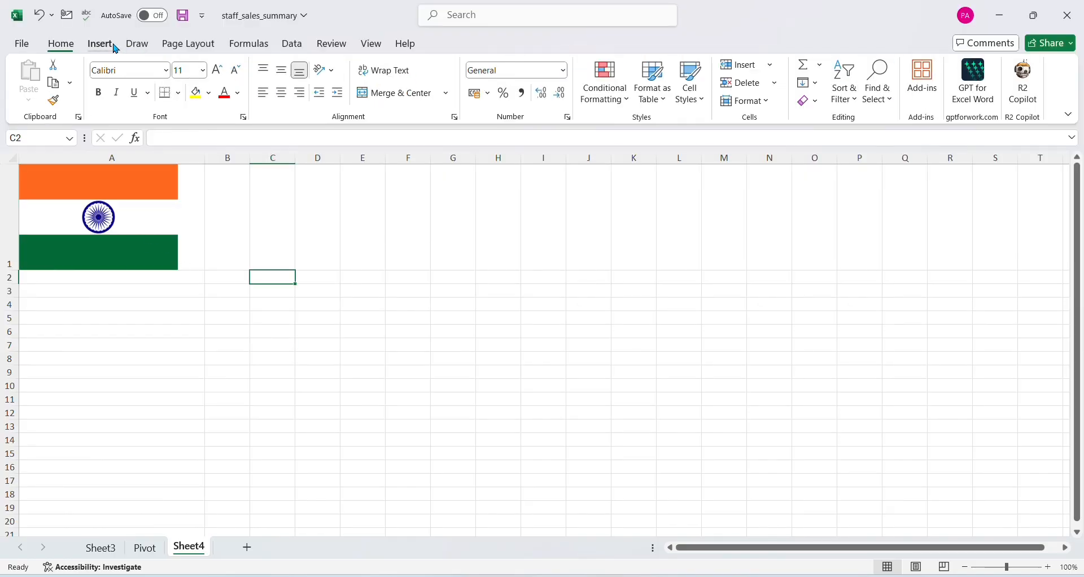
Insert the GPT_Image_1 picture of a seated crowd from the Downloads folder, placed over the cells at C2
{"action": "left_click", "coordinate": [115, 47]}
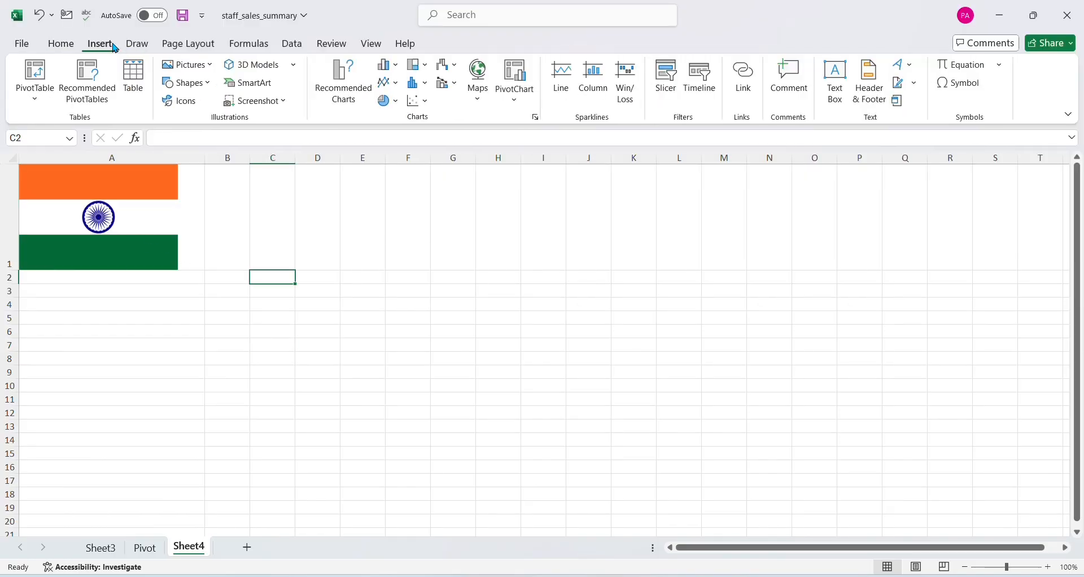
{"action": "left_click", "coordinate": [215, 73]}
{"action": "mouse_move", "coordinate": [228, 108]}
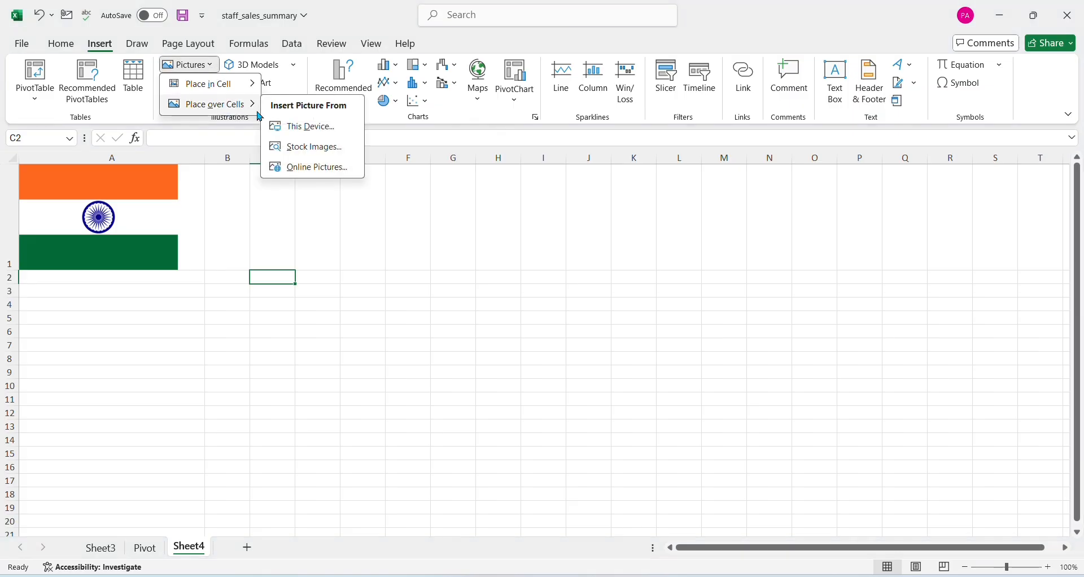
{"action": "left_click", "coordinate": [311, 128]}
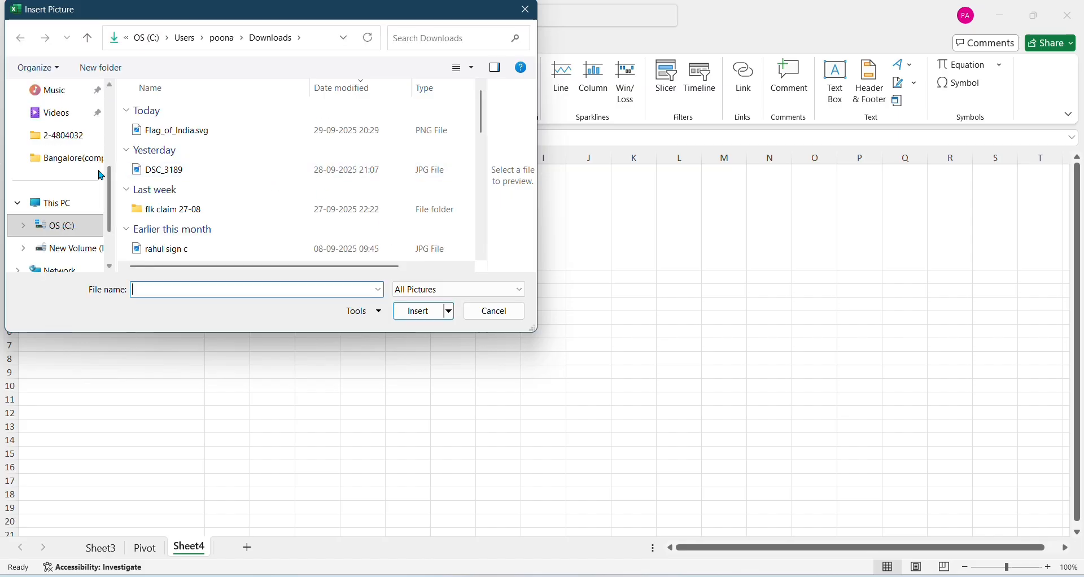
{"action": "scroll", "coordinate": [81, 243], "scroll_direction": "up", "scroll_amount": 1}
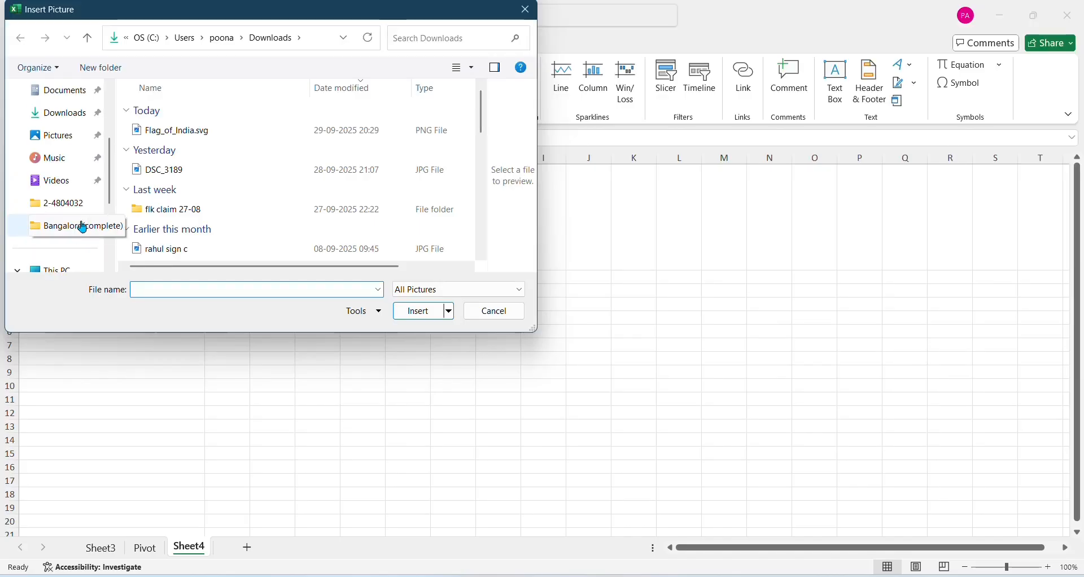
{"action": "left_click", "coordinate": [81, 115]}
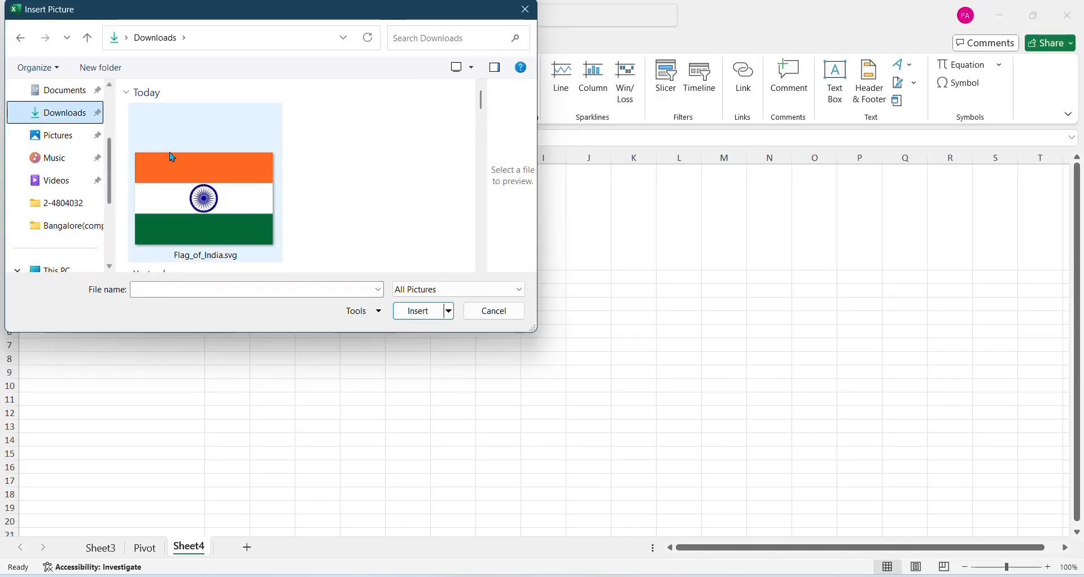
{"action": "scroll", "coordinate": [316, 213], "scroll_direction": "down", "scroll_amount": 5}
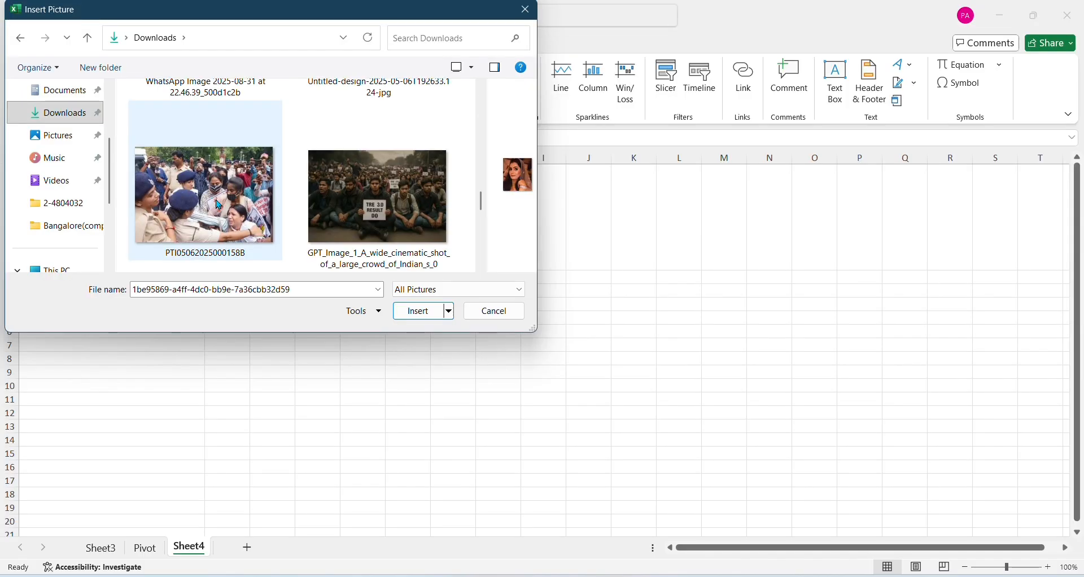
{"action": "left_click", "coordinate": [377, 204]}
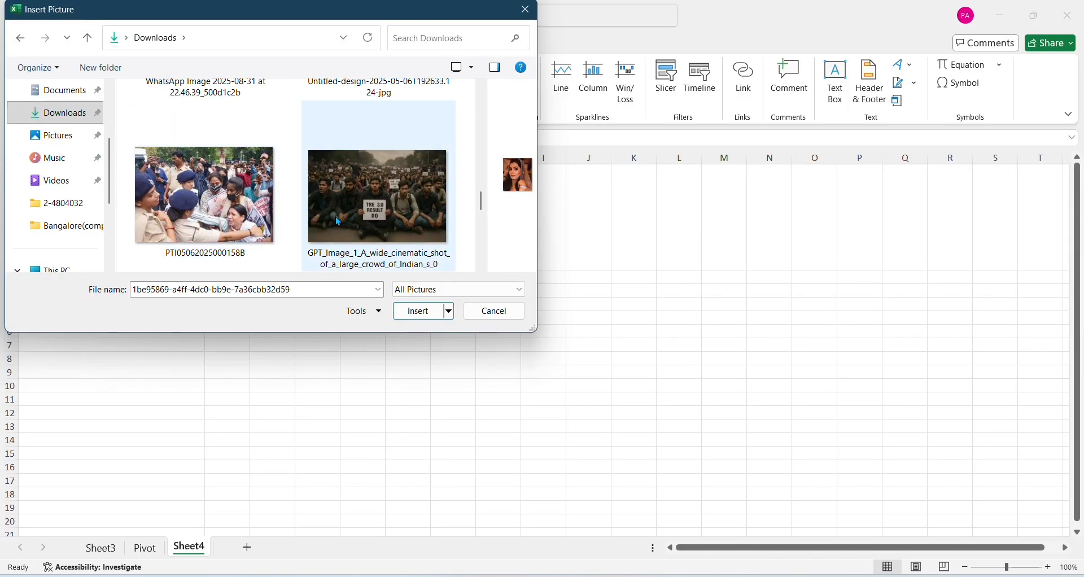
{"action": "left_click", "coordinate": [425, 321]}
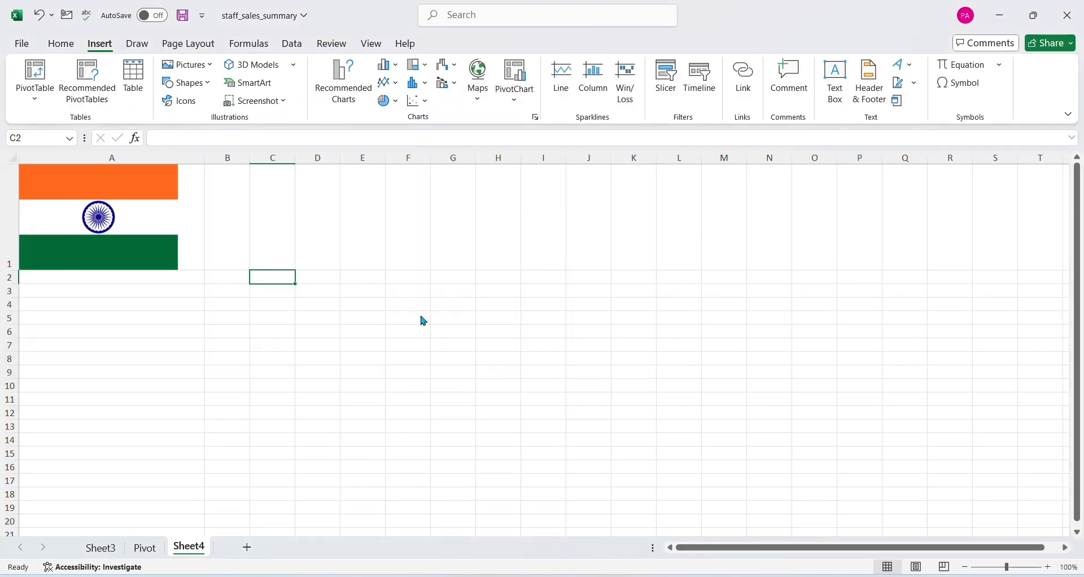
Set the crowd picture's height to 1 cm
{"action": "scroll", "coordinate": [603, 345], "scroll_direction": "down", "scroll_amount": 2}
{"action": "scroll", "coordinate": [601, 342], "scroll_direction": "down", "scroll_amount": 3}
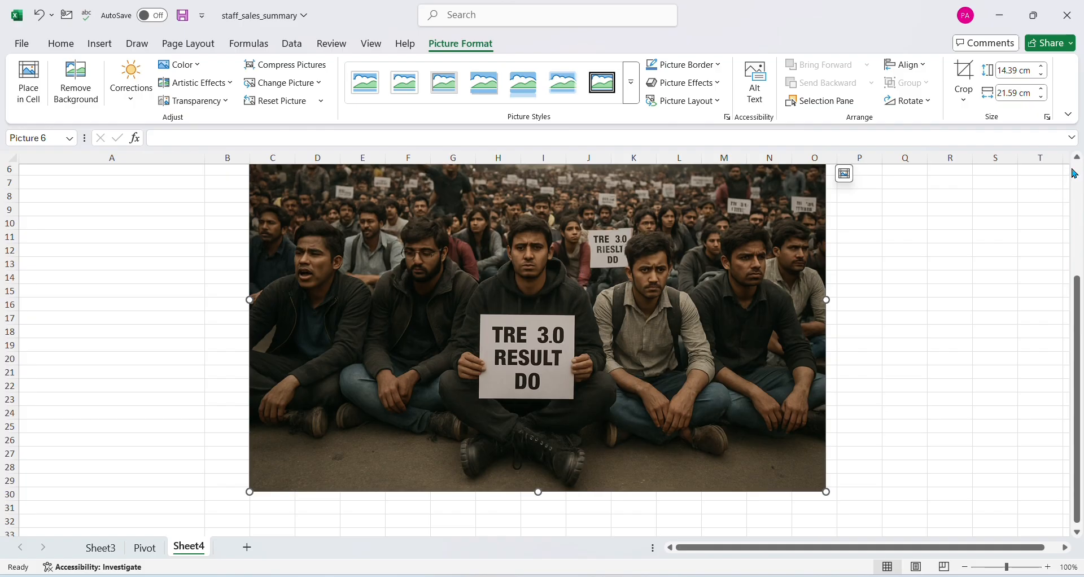
{"action": "double_click", "coordinate": [1018, 71]}
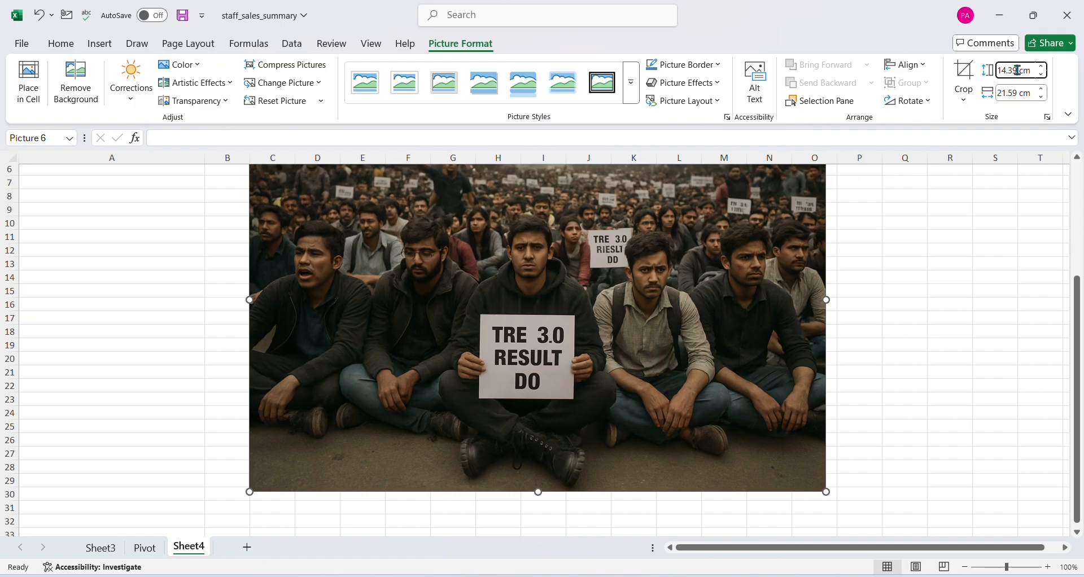
{"action": "triple_click", "coordinate": [1017, 70]}
{"action": "type", "text": "1"}
{"action": "key", "text": "Return"}
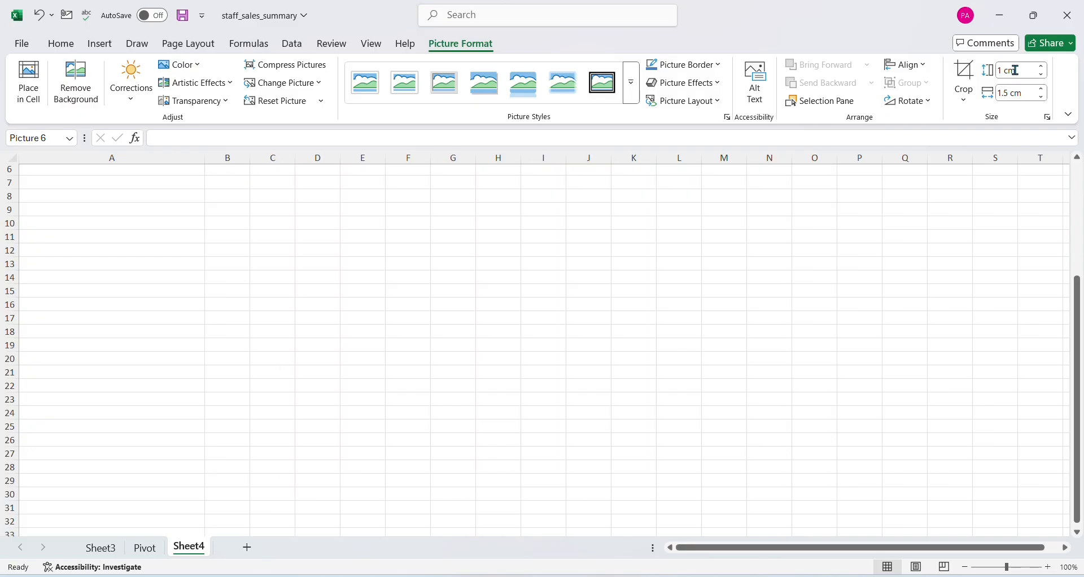
{"action": "scroll", "coordinate": [246, 446], "scroll_direction": "up", "scroll_amount": 2}
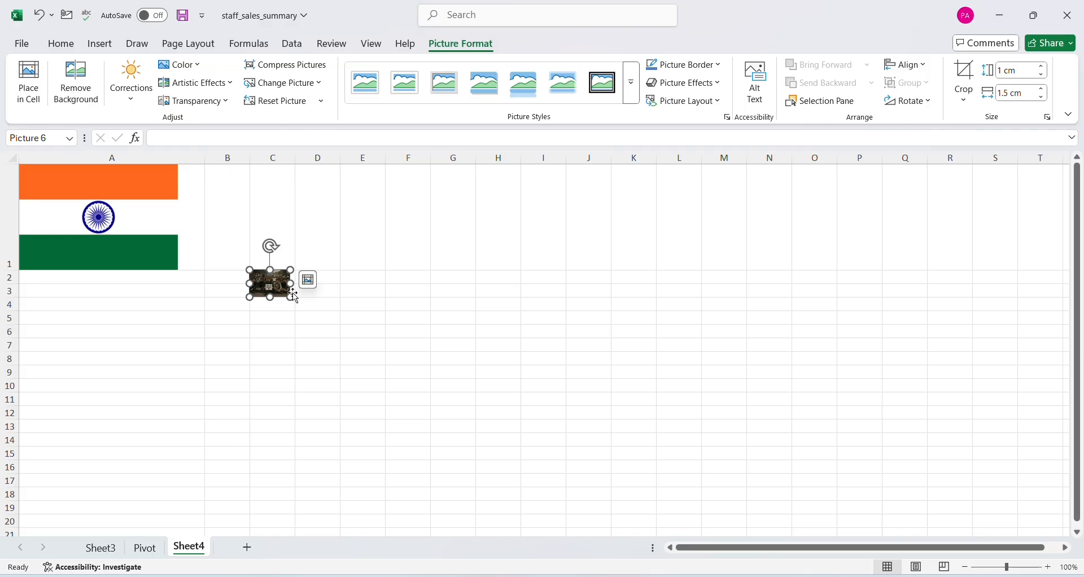
Set the crowd picture's height to 5 cm and move it below the flag, over column A
{"action": "left_click", "coordinate": [1015, 72]}
{"action": "type", "text": "5"}
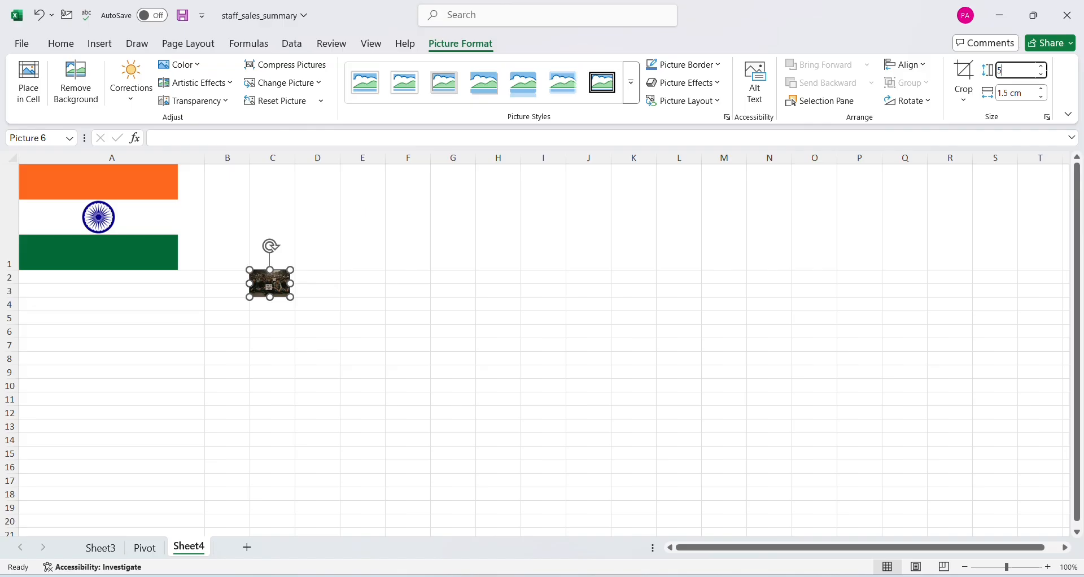
{"action": "key", "text": "Return"}
{"action": "left_click", "coordinate": [780, 374]}
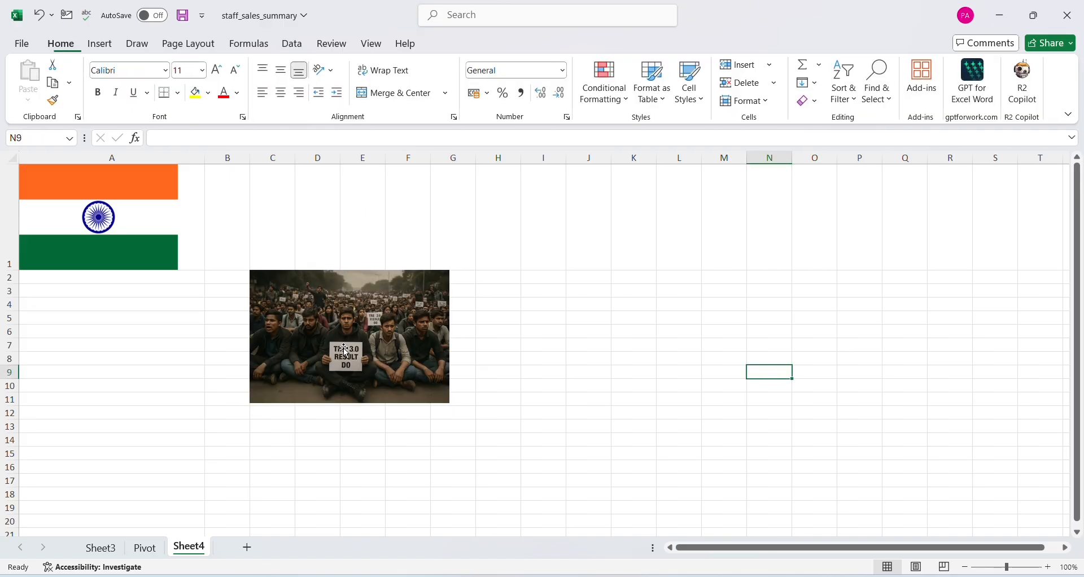
{"action": "left_click_drag", "start_coordinate": [344, 347], "coordinate": [119, 372]}
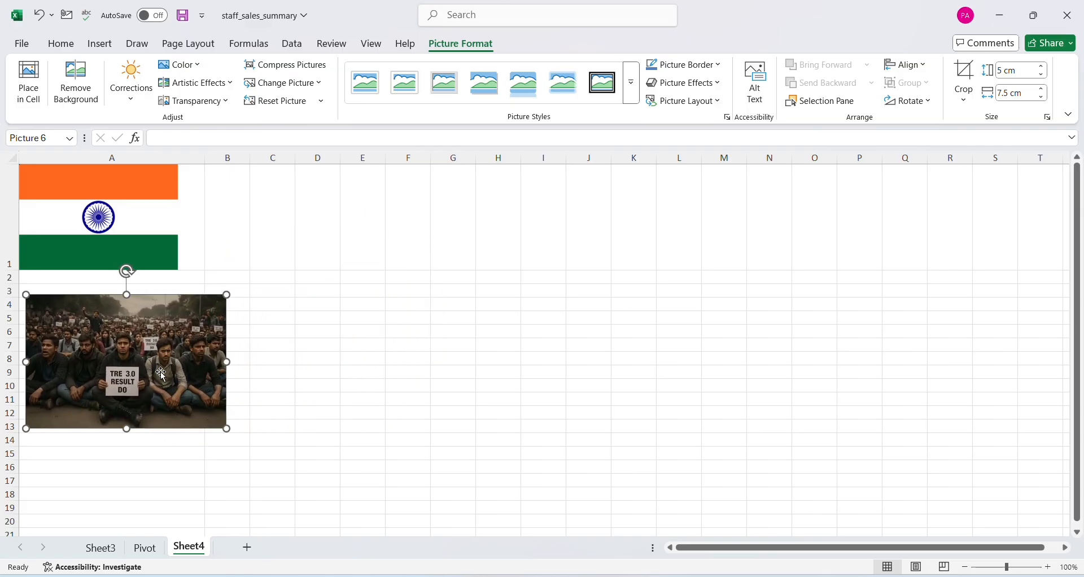
Insert the stock image of a child writing on paper into cell G5, placed in the cell
{"action": "left_click", "coordinate": [468, 322]}
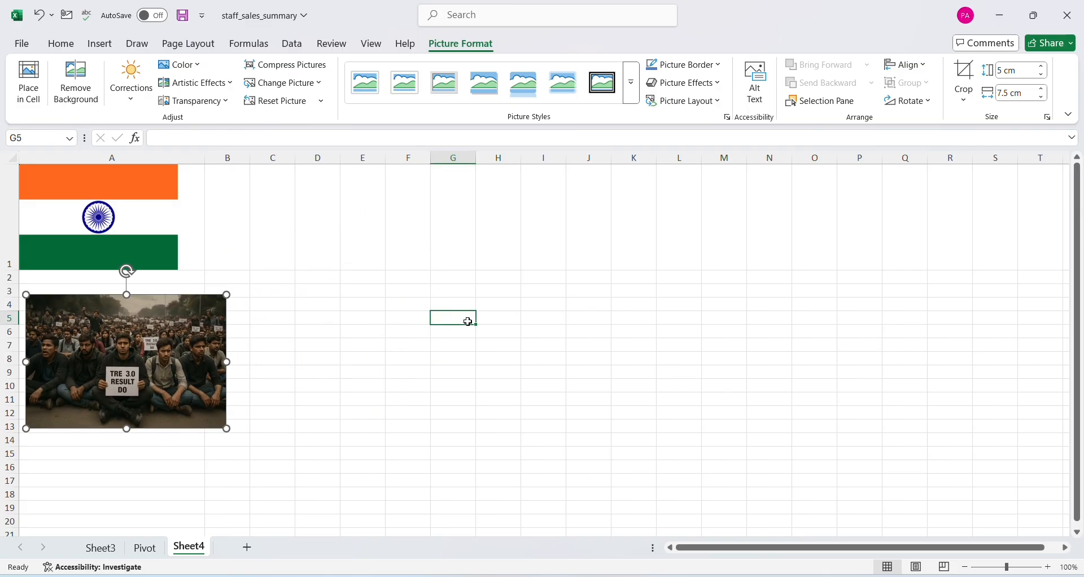
{"action": "left_click", "coordinate": [99, 43]}
{"action": "left_click", "coordinate": [210, 64]}
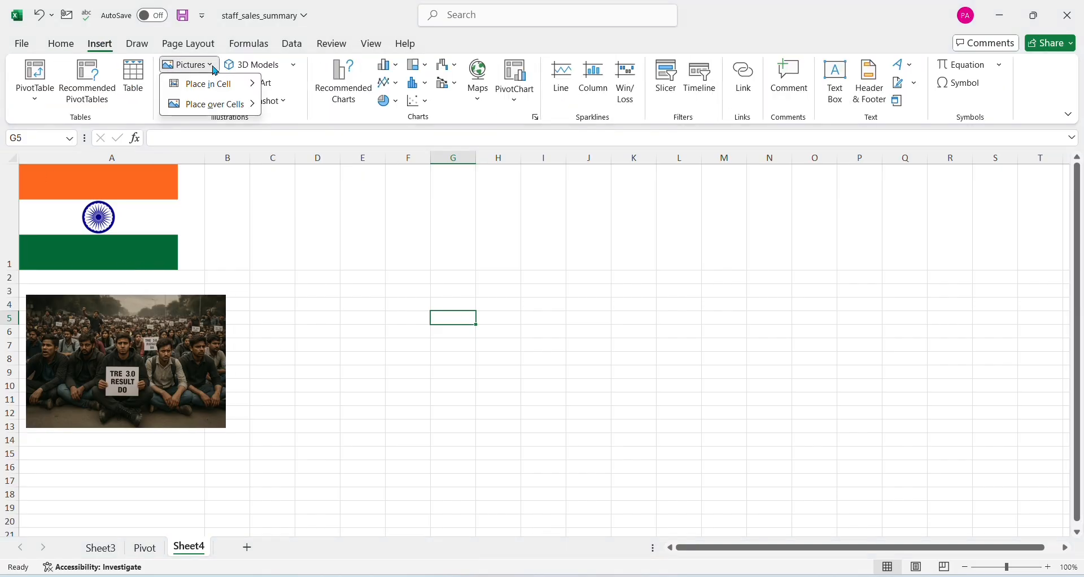
{"action": "mouse_move", "coordinate": [241, 85]}
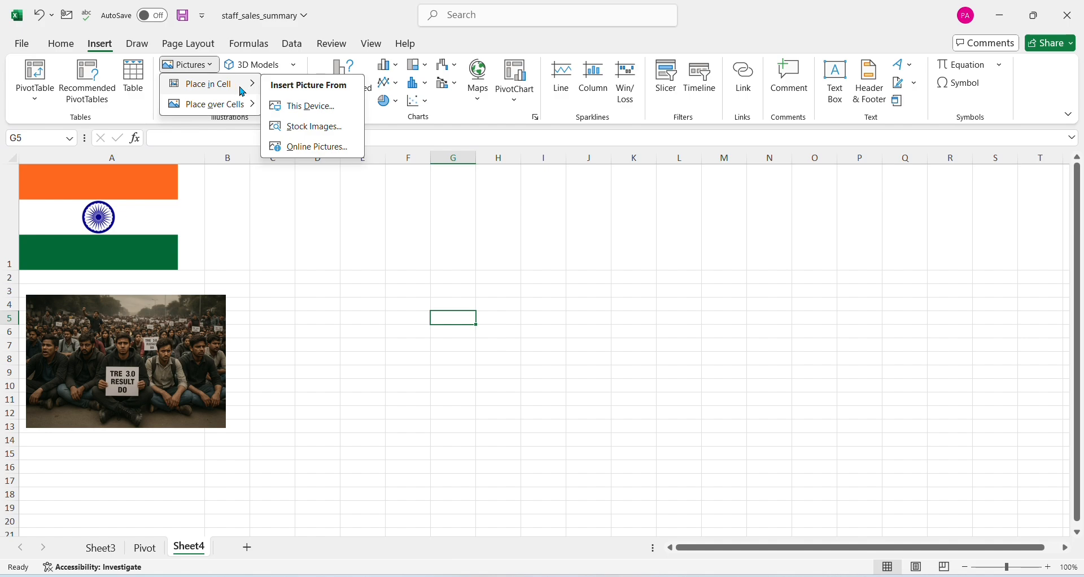
{"action": "left_click", "coordinate": [323, 131]}
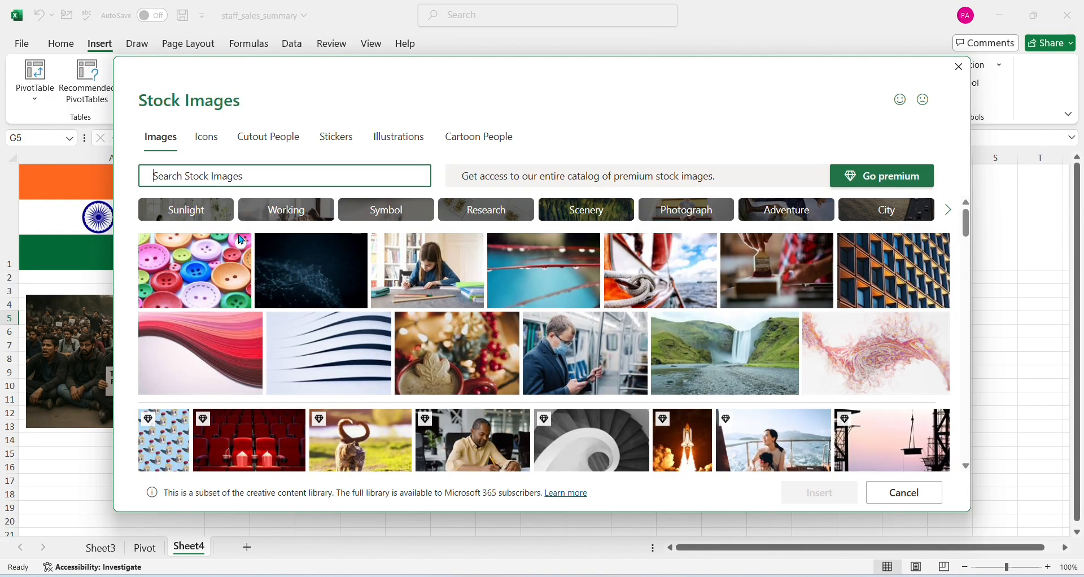
{"action": "scroll", "coordinate": [607, 323], "scroll_direction": "down", "scroll_amount": 1}
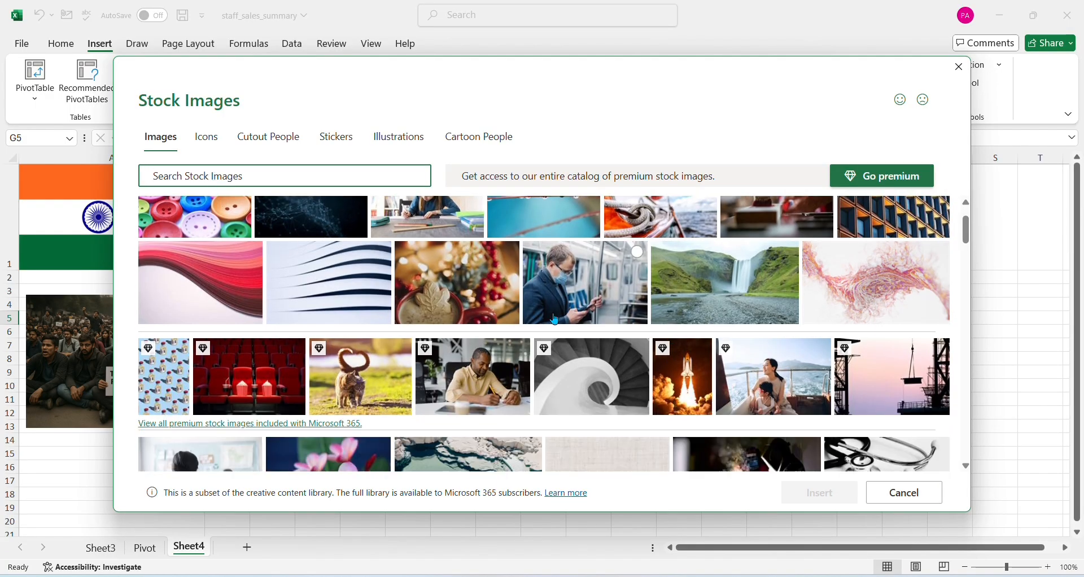
{"action": "scroll", "coordinate": [555, 320], "scroll_direction": "up", "scroll_amount": 1}
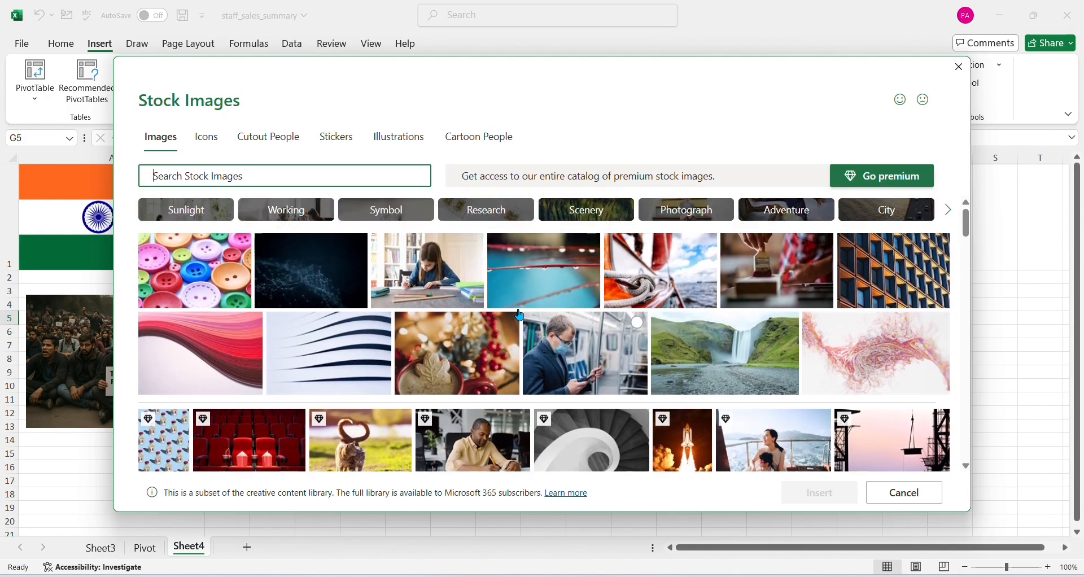
{"action": "left_click", "coordinate": [474, 245]}
{"action": "left_click", "coordinate": [816, 497]}
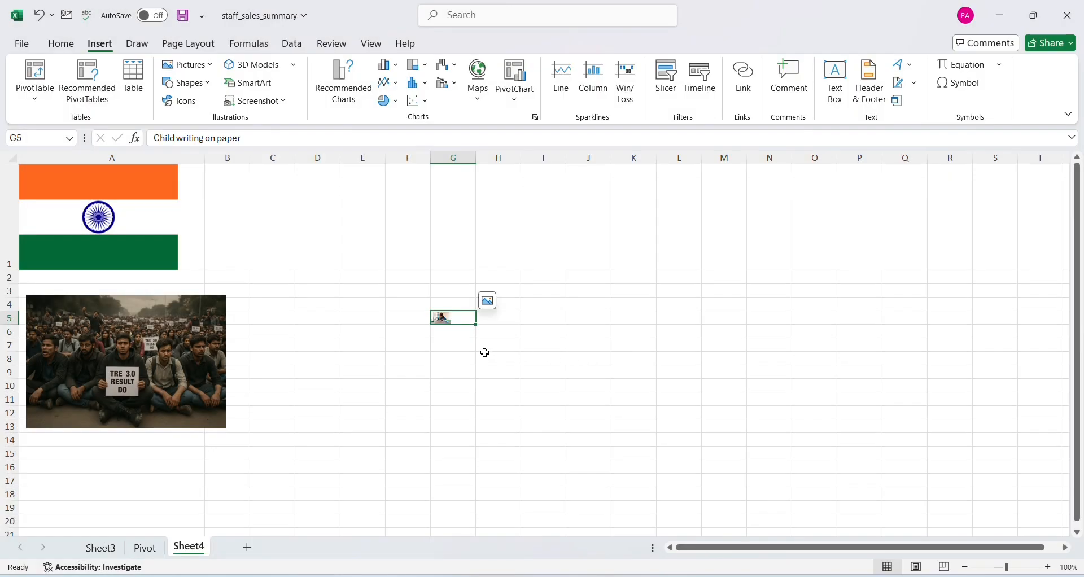
Open the stock image library for placement over the cells at C1 and browse its categories through to Cartoon People
{"action": "scroll", "coordinate": [452, 345], "scroll_direction": "up", "scroll_amount": 5, "text": "ctrl"}
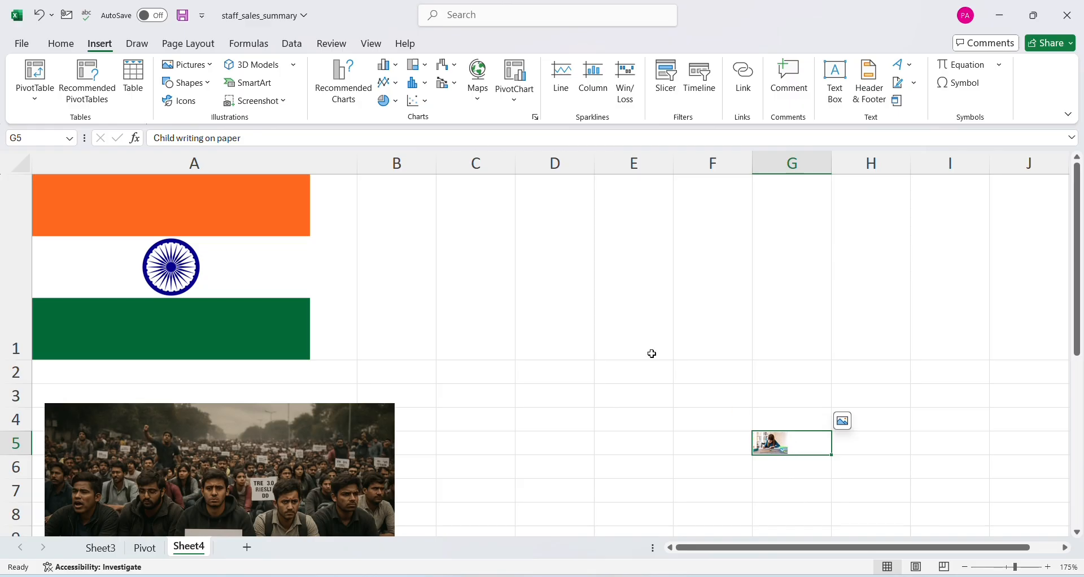
{"action": "left_click", "coordinate": [501, 251]}
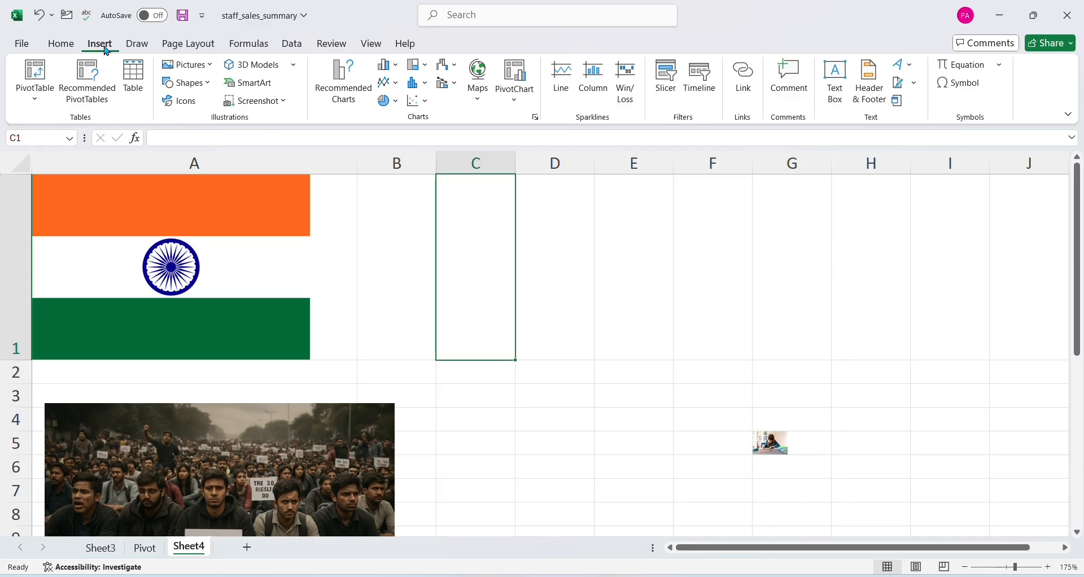
{"action": "left_click", "coordinate": [195, 65]}
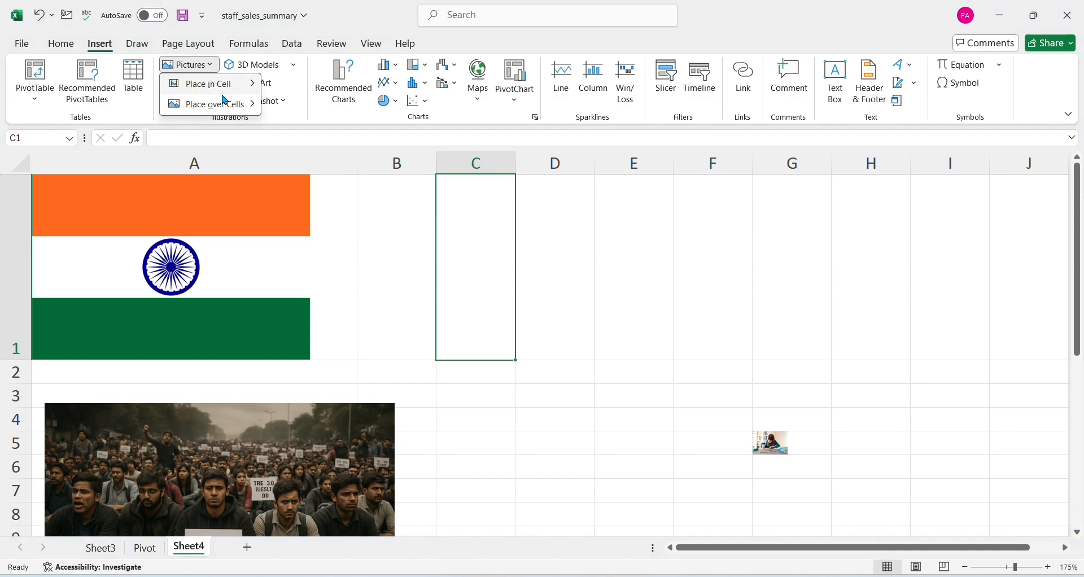
{"action": "mouse_move", "coordinate": [234, 106]}
{"action": "left_click", "coordinate": [307, 148]}
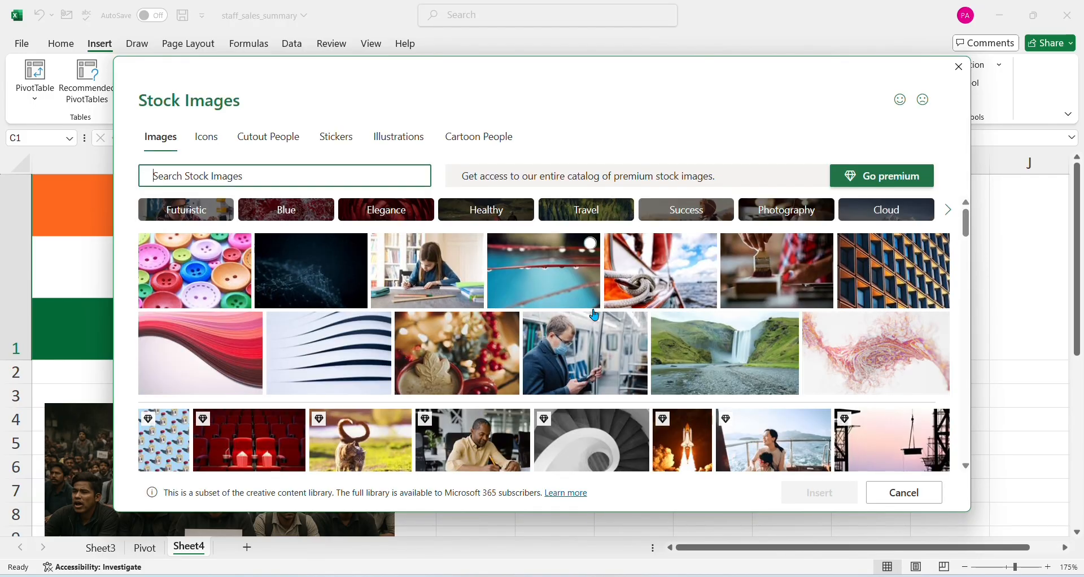
{"action": "scroll", "coordinate": [595, 315], "scroll_direction": "down", "scroll_amount": 3}
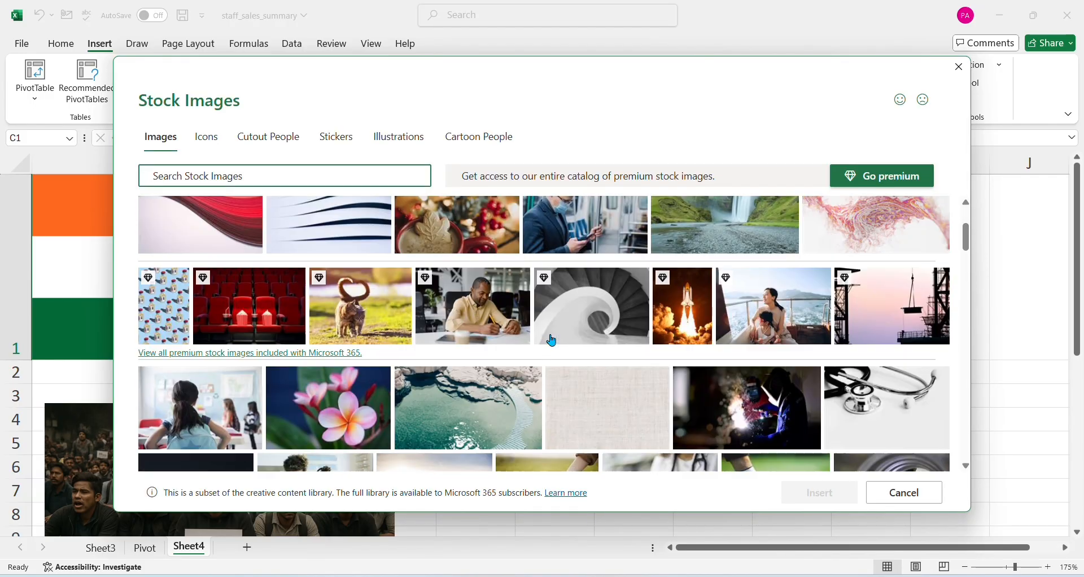
{"action": "left_click", "coordinate": [206, 137]}
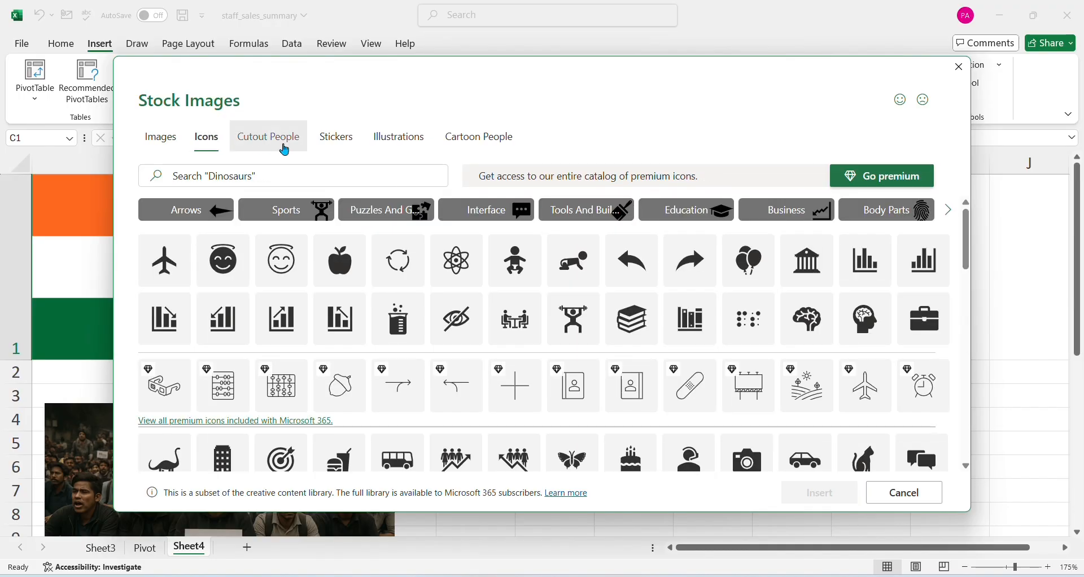
{"action": "left_click", "coordinate": [285, 150]}
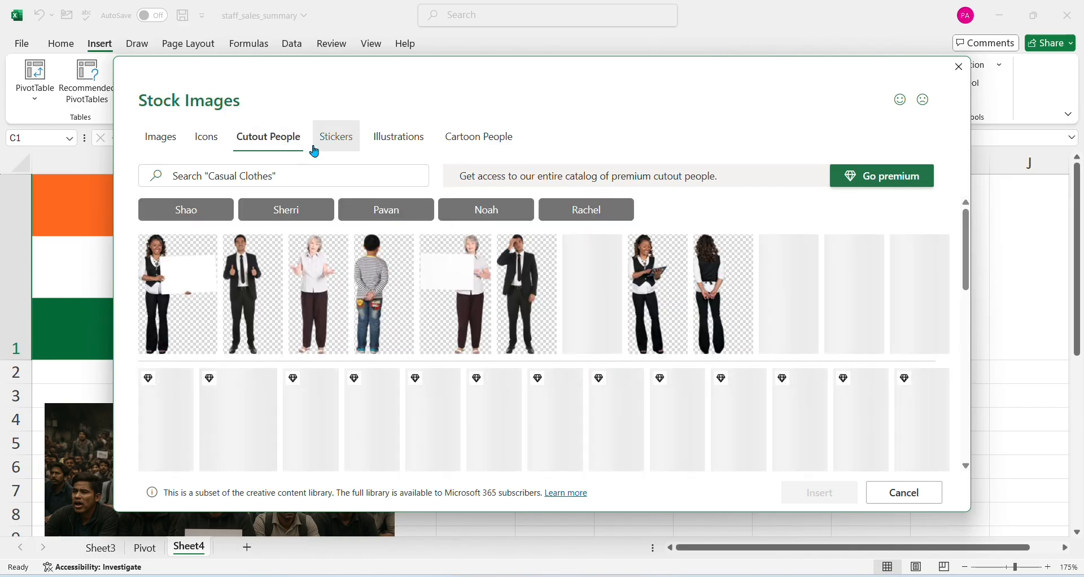
{"action": "left_click", "coordinate": [338, 152]}
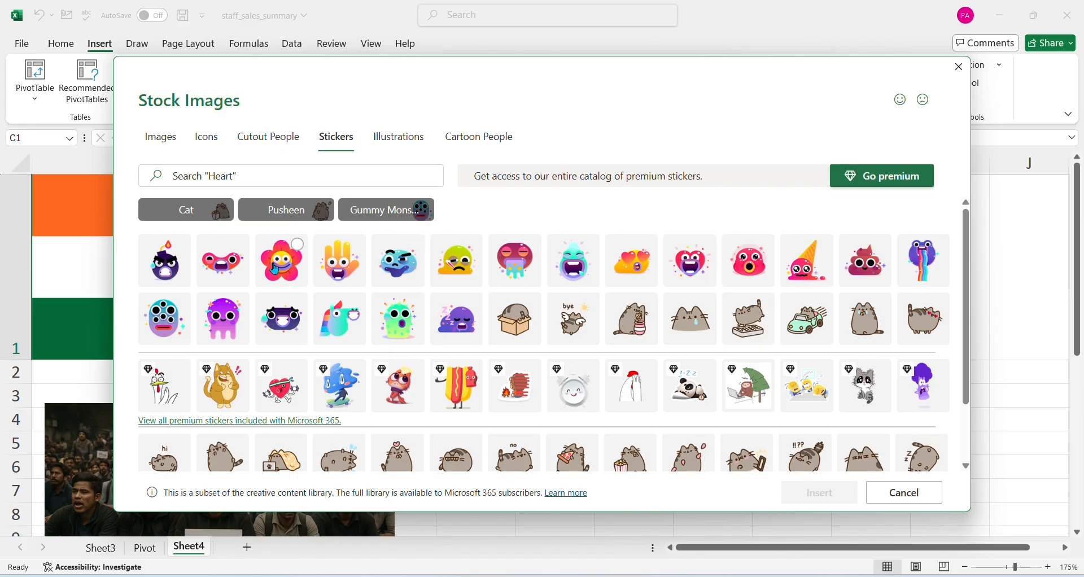
{"action": "left_click", "coordinate": [392, 147]}
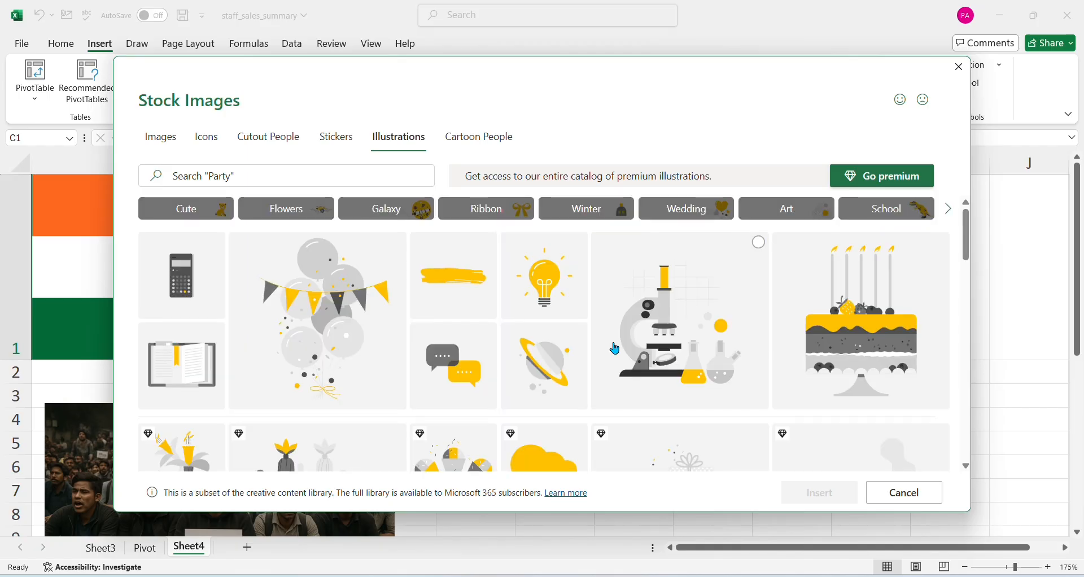
{"action": "scroll", "coordinate": [618, 348], "scroll_direction": "down", "scroll_amount": 3}
{"action": "left_click", "coordinate": [497, 144]}
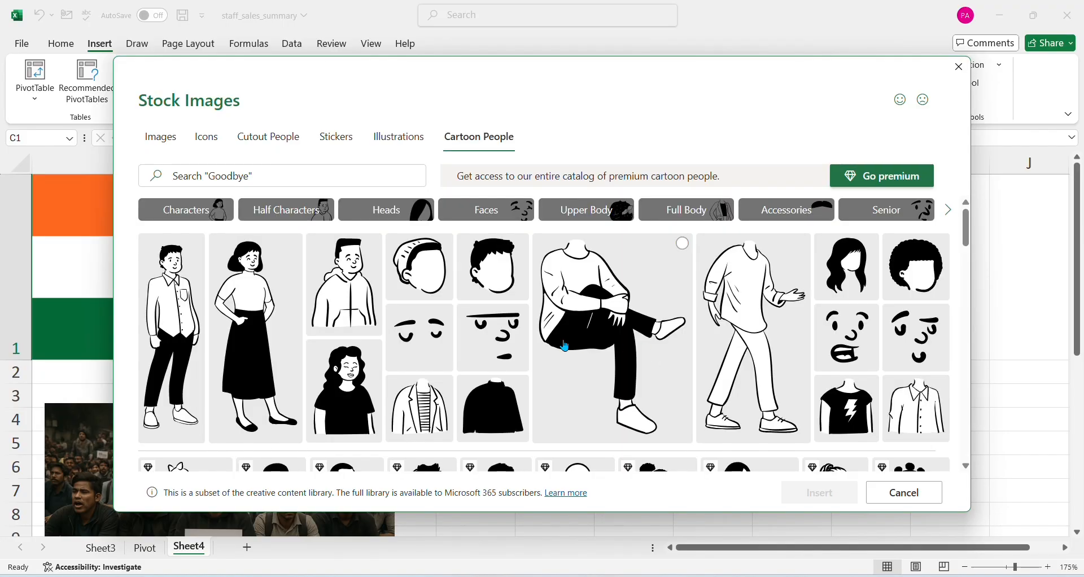
Insert the full-length cartoon woman and man over the cells, and move the woman beside the man, over columns E to G
{"action": "left_click", "coordinate": [249, 311]}
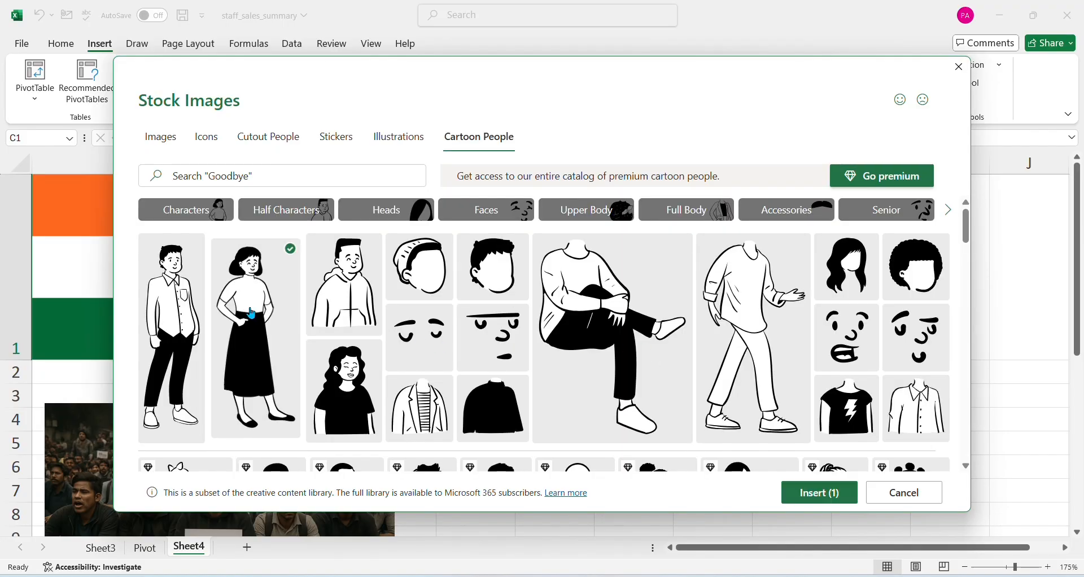
{"action": "left_click", "coordinate": [199, 268]}
{"action": "left_click", "coordinate": [805, 493]}
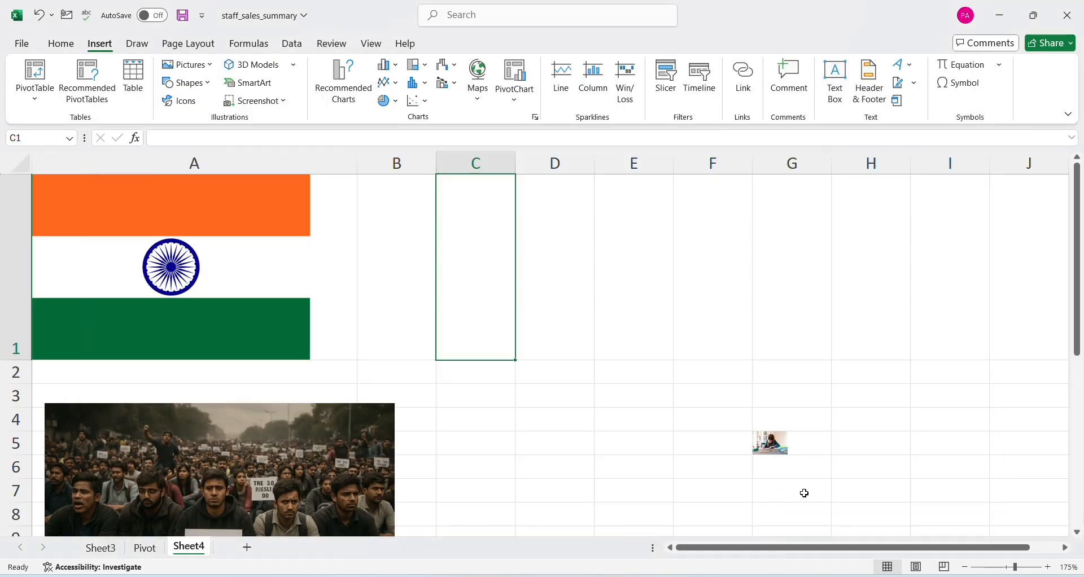
{"action": "mouse_move", "coordinate": [609, 345]}
{"action": "left_mouse_down"}
{"action": "mouse_move", "coordinate": [705, 353]}
{"action": "mouse_move", "coordinate": [610, 349]}
{"action": "left_mouse_up"}
{"action": "left_click", "coordinate": [645, 355]}
{"action": "left_click", "coordinate": [753, 351]}
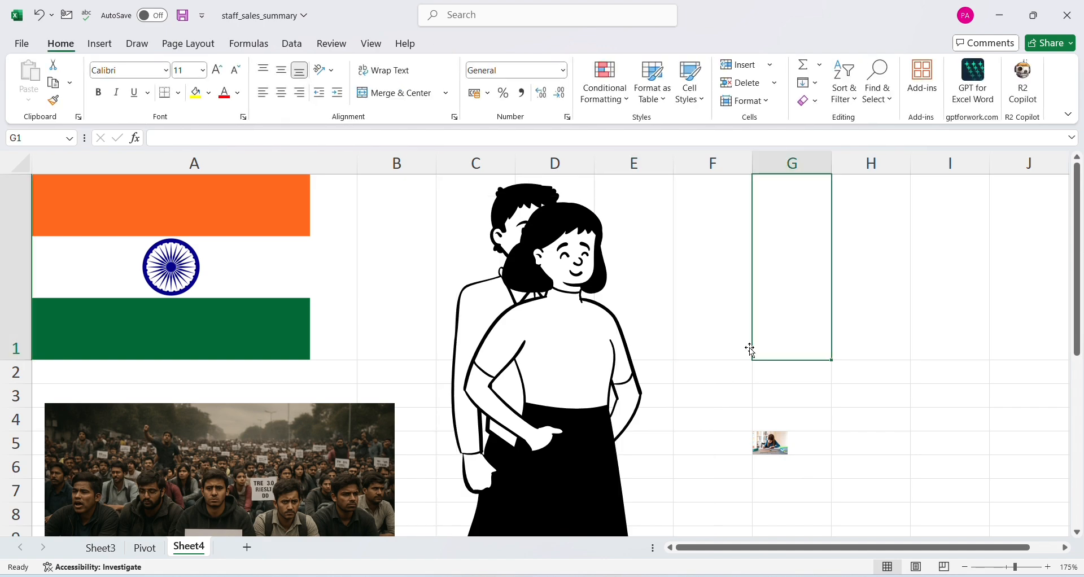
{"action": "left_click_drag", "start_coordinate": [667, 332], "coordinate": [727, 339]}
{"action": "left_click_drag", "start_coordinate": [584, 368], "coordinate": [730, 342]}
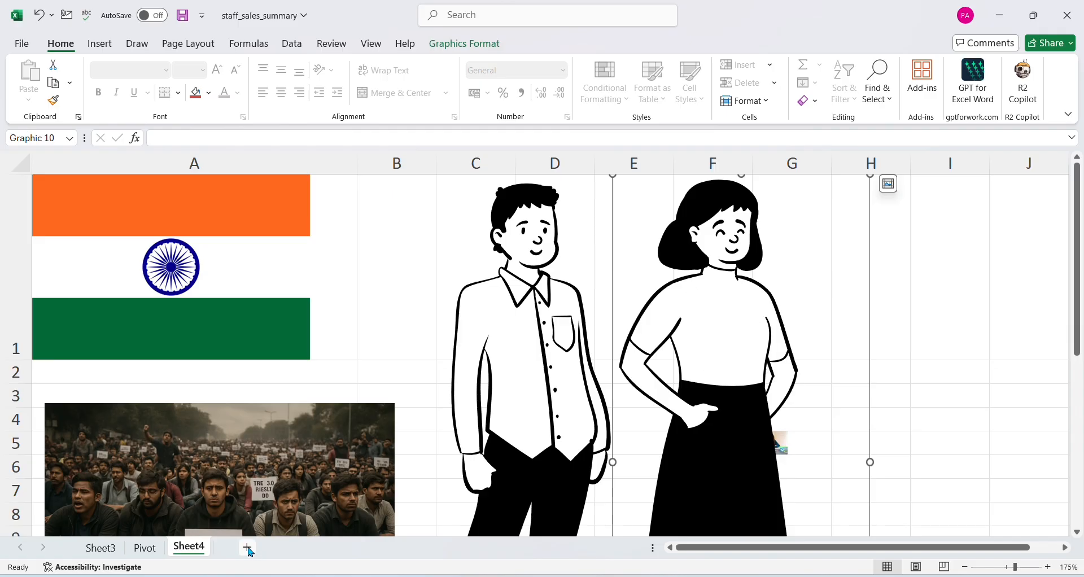
Add a new sheet and insert an online picture over its cells, searching for "Modi" and picking the portrait with the orange flag behind
{"action": "left_click", "coordinate": [100, 44]}
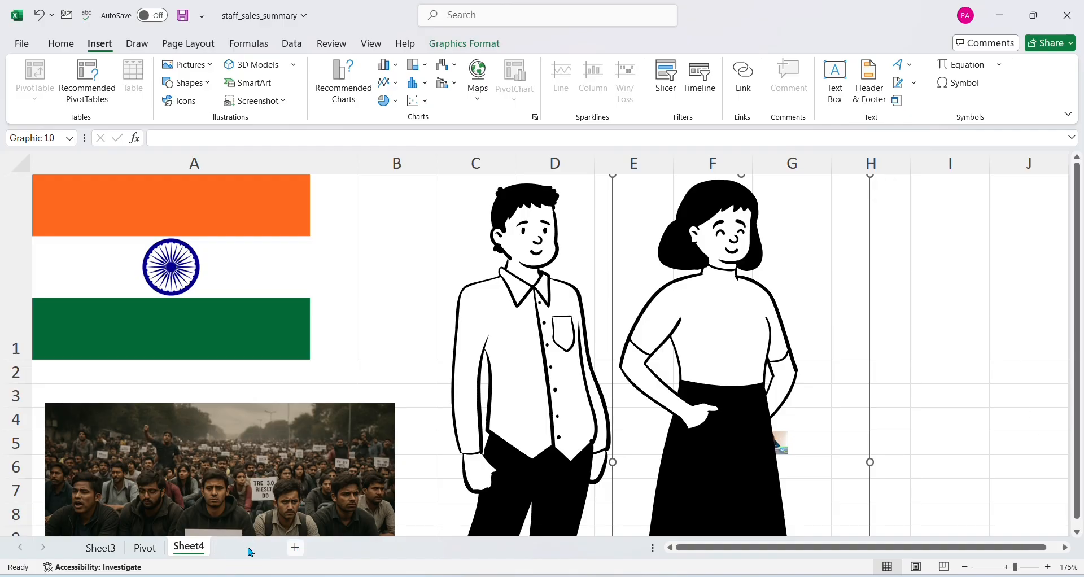
{"action": "left_click", "coordinate": [248, 548]}
{"action": "left_click", "coordinate": [206, 65]}
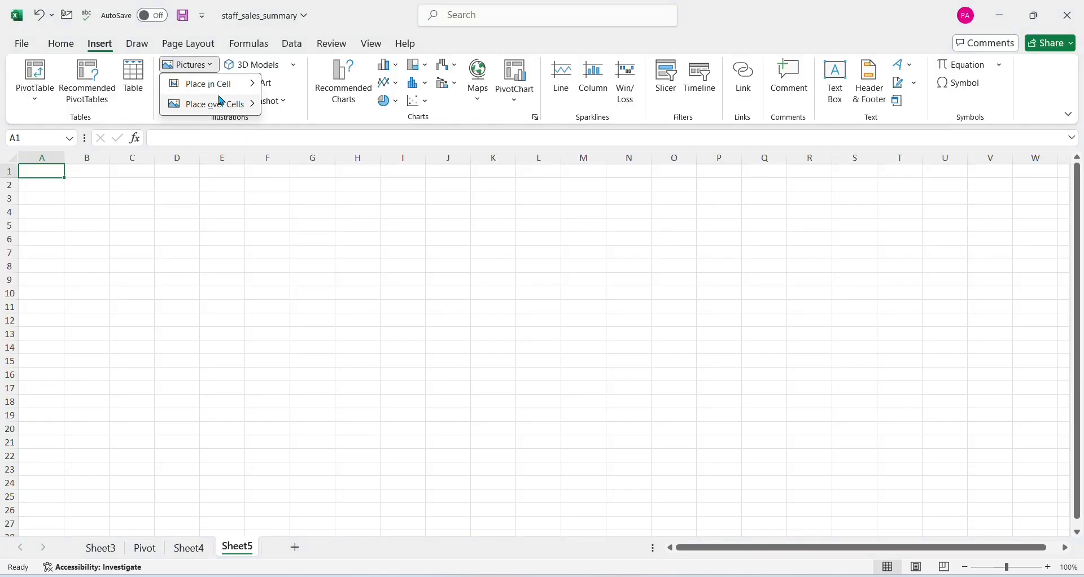
{"action": "mouse_move", "coordinate": [231, 104]}
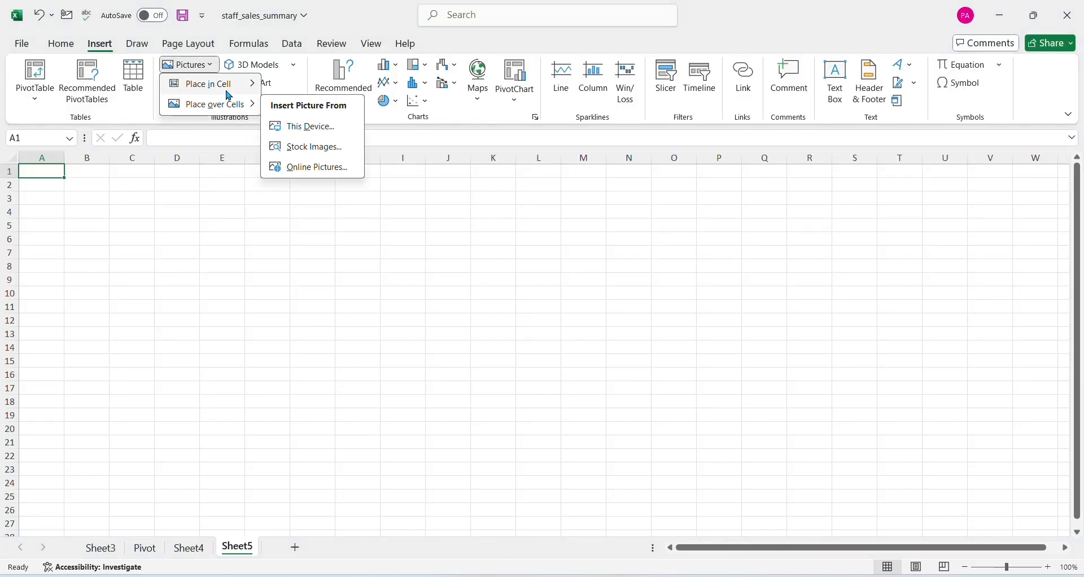
{"action": "left_click", "coordinate": [310, 148]}
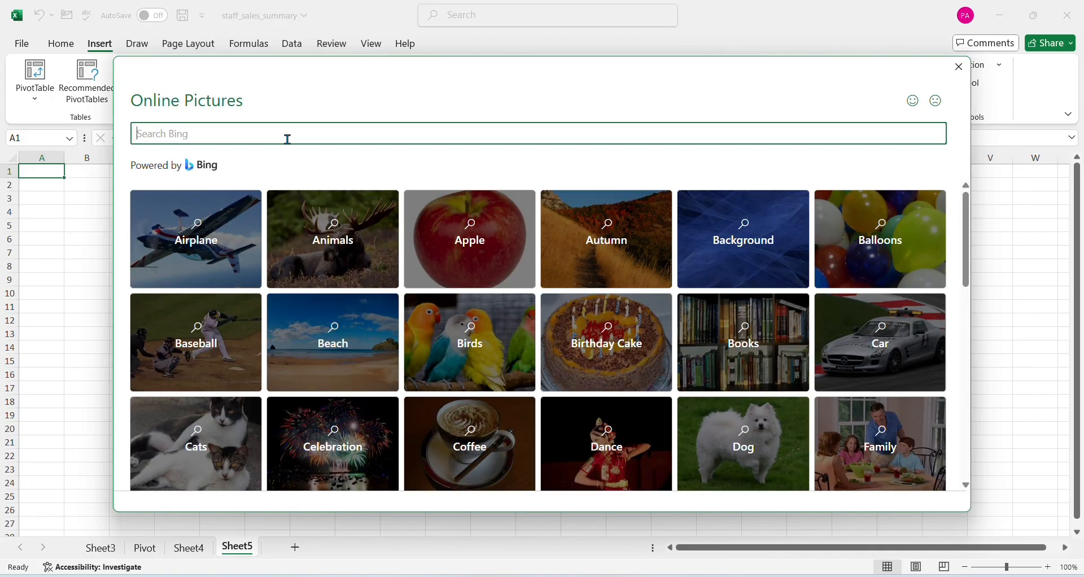
{"action": "type", "text": "Modi"}
{"action": "key", "text": "Return"}
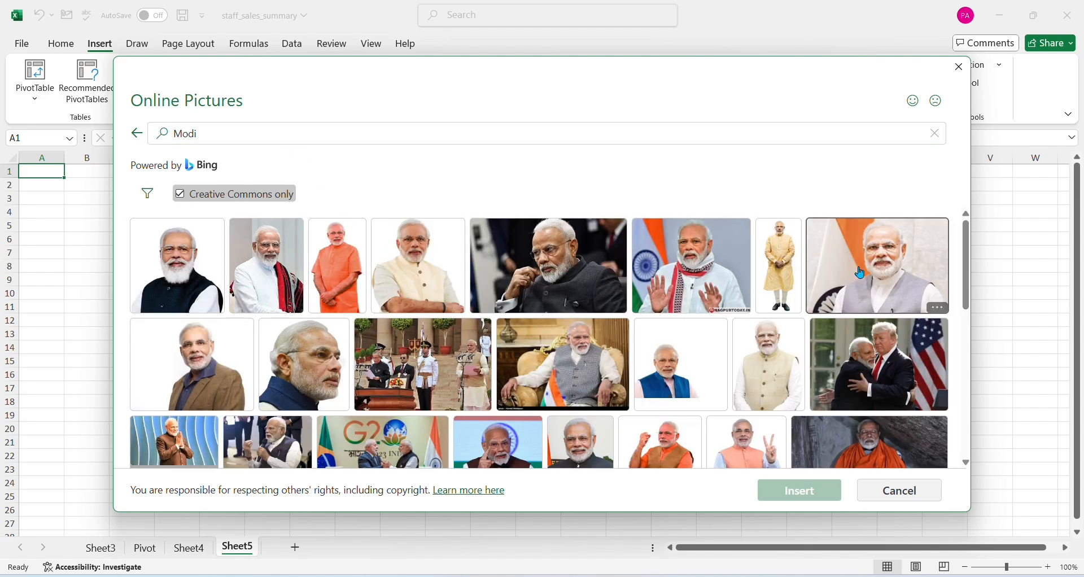
{"action": "left_click", "coordinate": [859, 272]}
{"action": "left_click", "coordinate": [806, 495]}
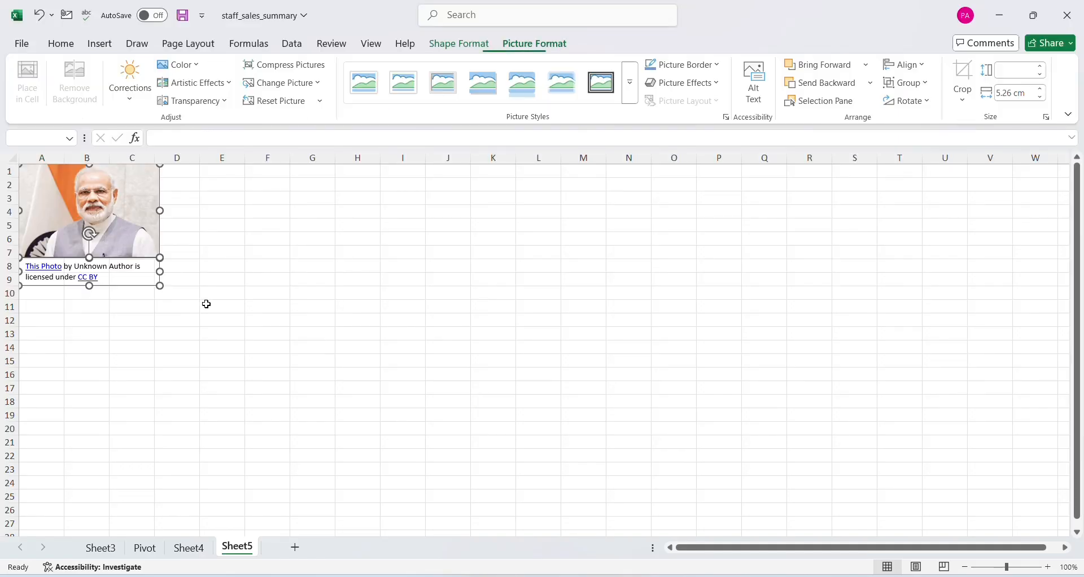
Move the portrait alone away from its photo credit, to about rows 6 to 13 over columns D to G
{"action": "left_click", "coordinate": [229, 321]}
{"action": "left_click_drag", "start_coordinate": [102, 246], "coordinate": [221, 274]}
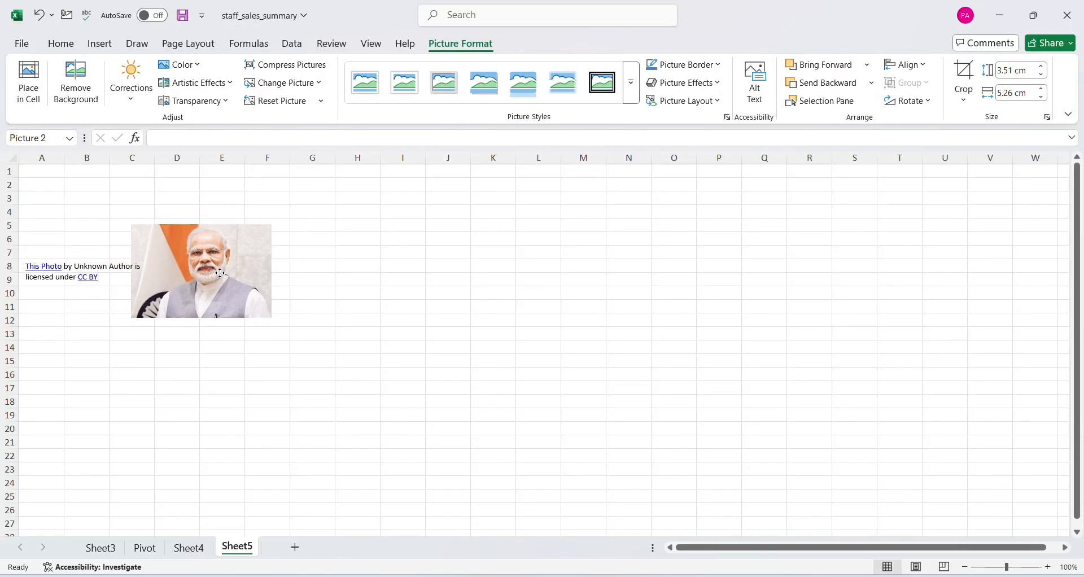
{"action": "left_click", "coordinate": [447, 280]}
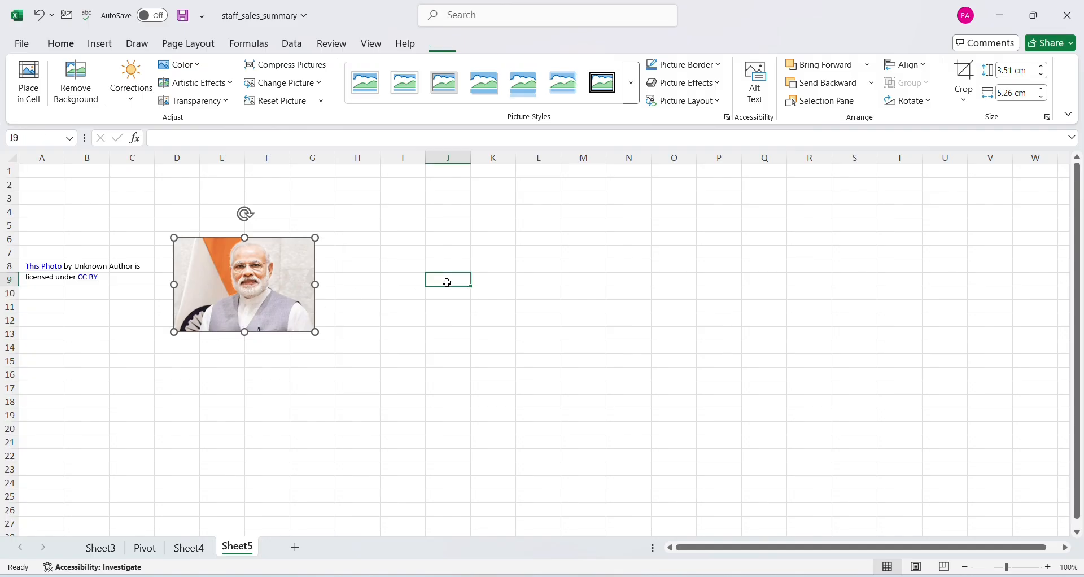
On a new sheet, draw a rectangle about 2.5 cm high and 3.4 cm wide over D3:E8 and enter the label "Rectangle" in G5
{"action": "left_click", "coordinate": [105, 56]}
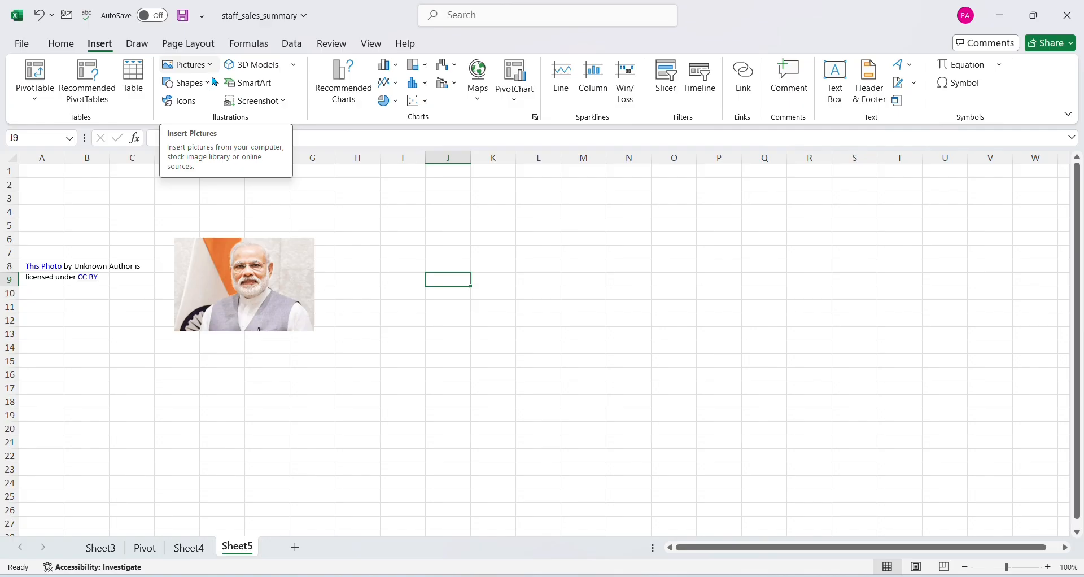
{"action": "left_click", "coordinate": [300, 549]}
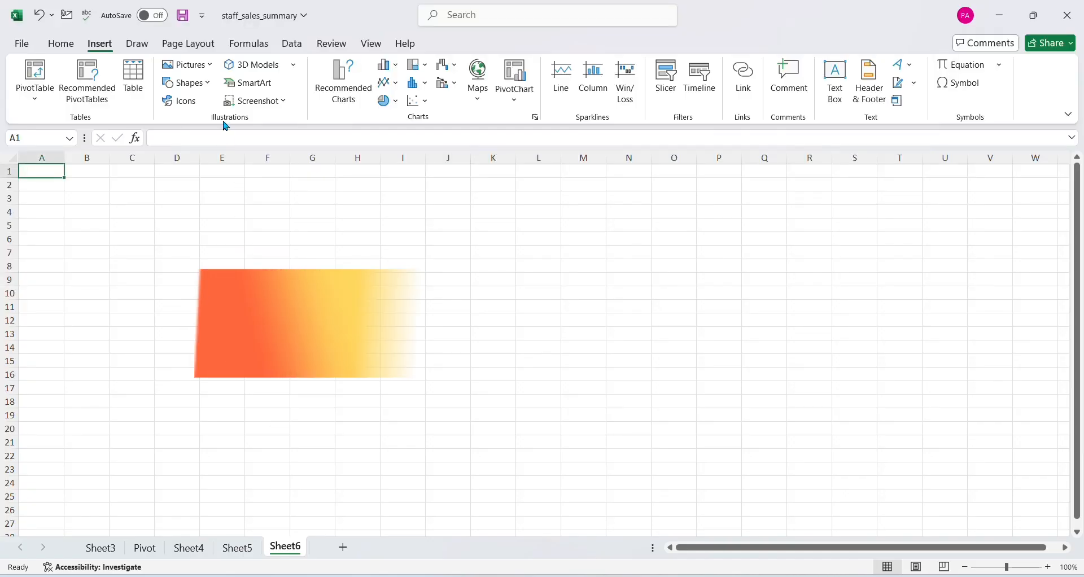
{"action": "left_click", "coordinate": [210, 87]}
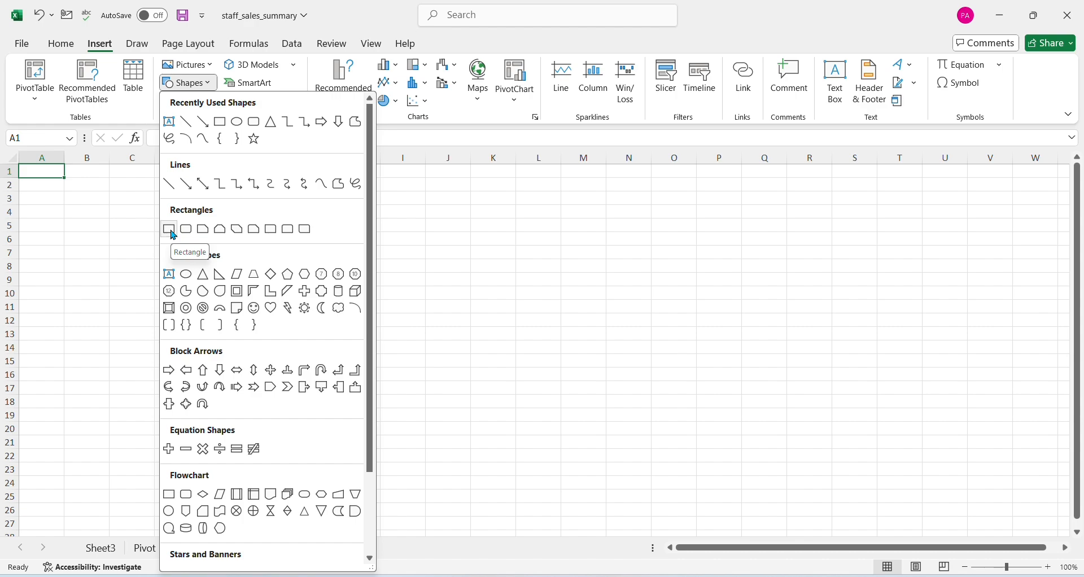
{"action": "left_click", "coordinate": [171, 230]}
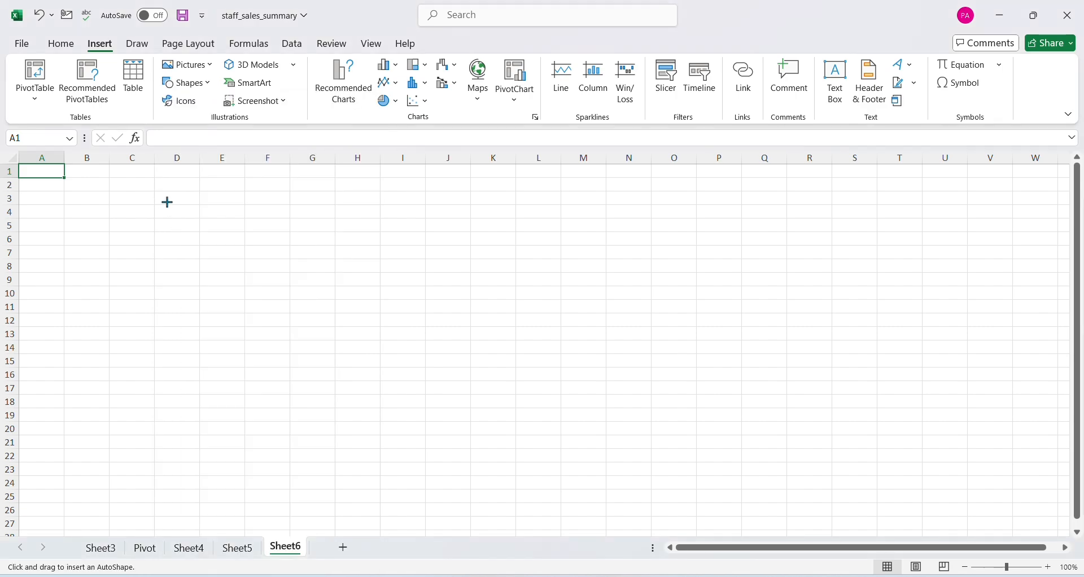
{"action": "left_click_drag", "start_coordinate": [157, 197], "coordinate": [249, 265]}
{"action": "left_click", "coordinate": [313, 226]}
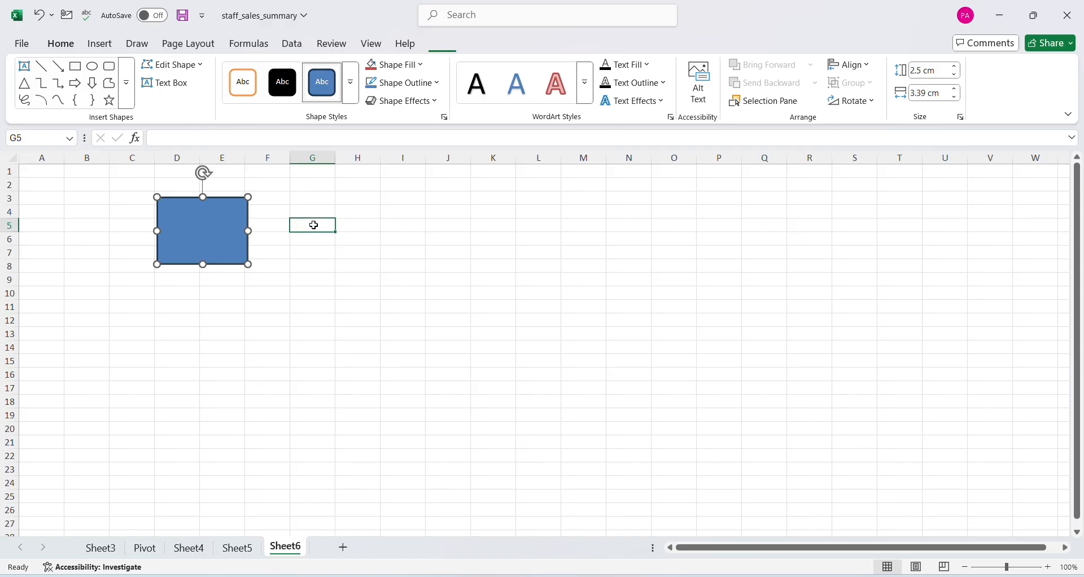
{"action": "type", "text": "Rectangle"}
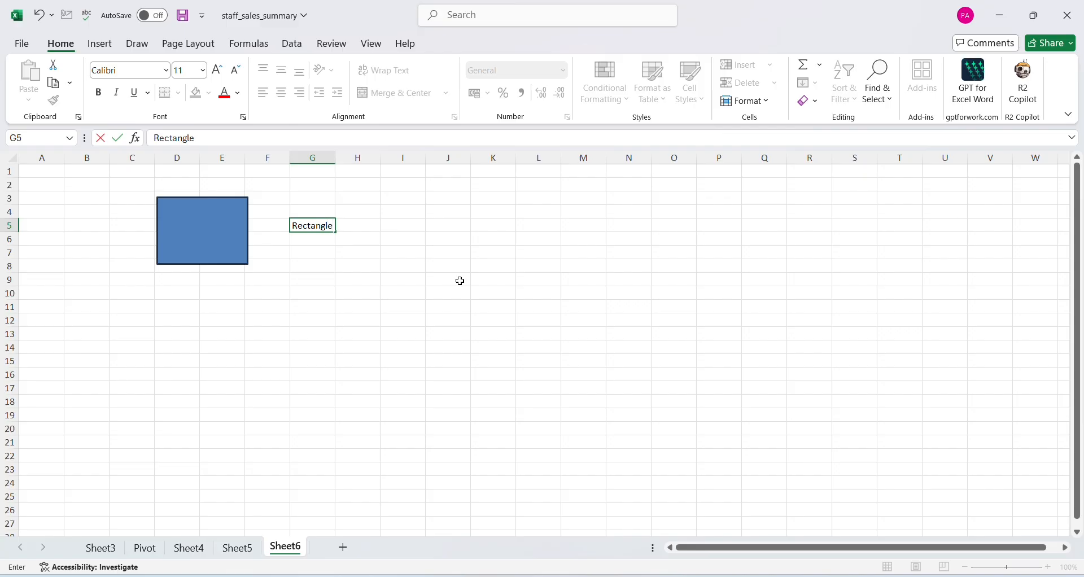
Draw a text box below the rectangle, over about E10:I17, and enter "welcome In my youtube channel" in it
{"action": "left_click", "coordinate": [424, 263]}
{"action": "left_click", "coordinate": [169, 309]}
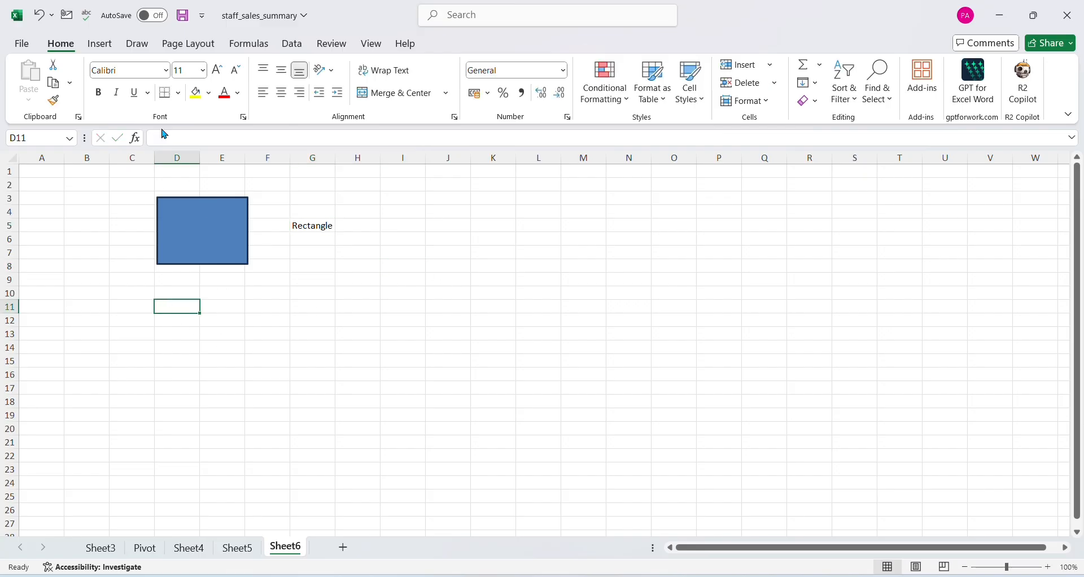
{"action": "left_click", "coordinate": [100, 44]}
{"action": "key", "text": "Right"}
{"action": "key", "text": "Right"}
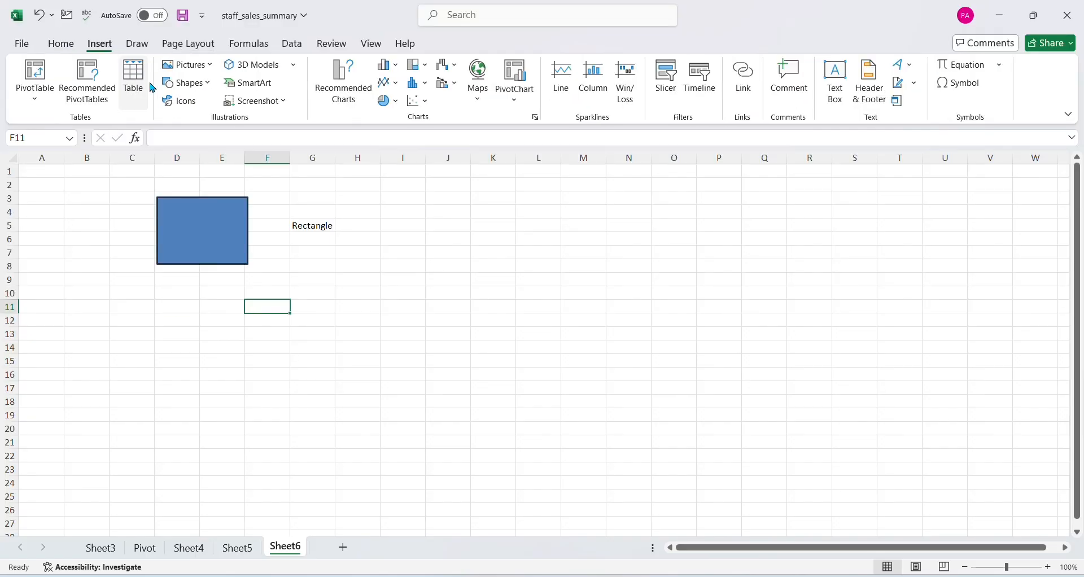
{"action": "left_click", "coordinate": [207, 96]}
{"action": "left_click", "coordinate": [169, 120]}
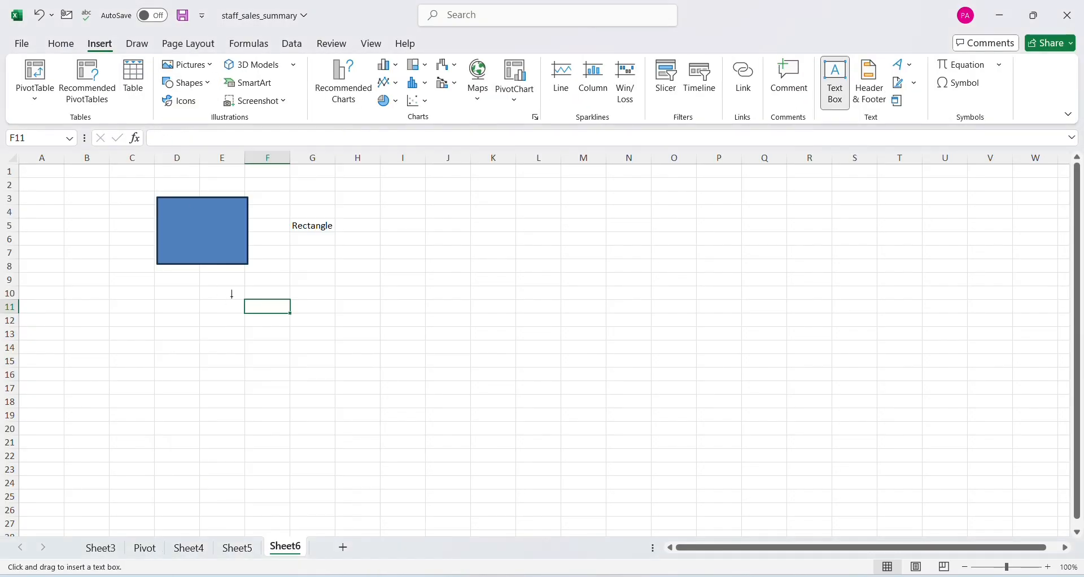
{"action": "left_click_drag", "start_coordinate": [226, 295], "coordinate": [388, 388]}
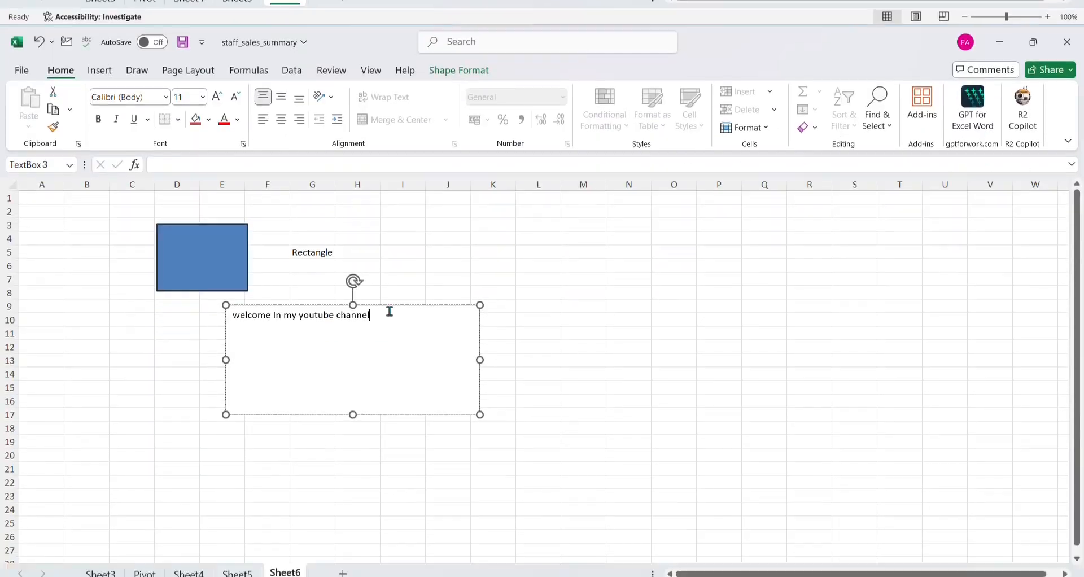
Resize the welcome text box to span about E9:I14
{"action": "left_click", "coordinate": [629, 320]}
{"action": "left_click", "coordinate": [385, 310]}
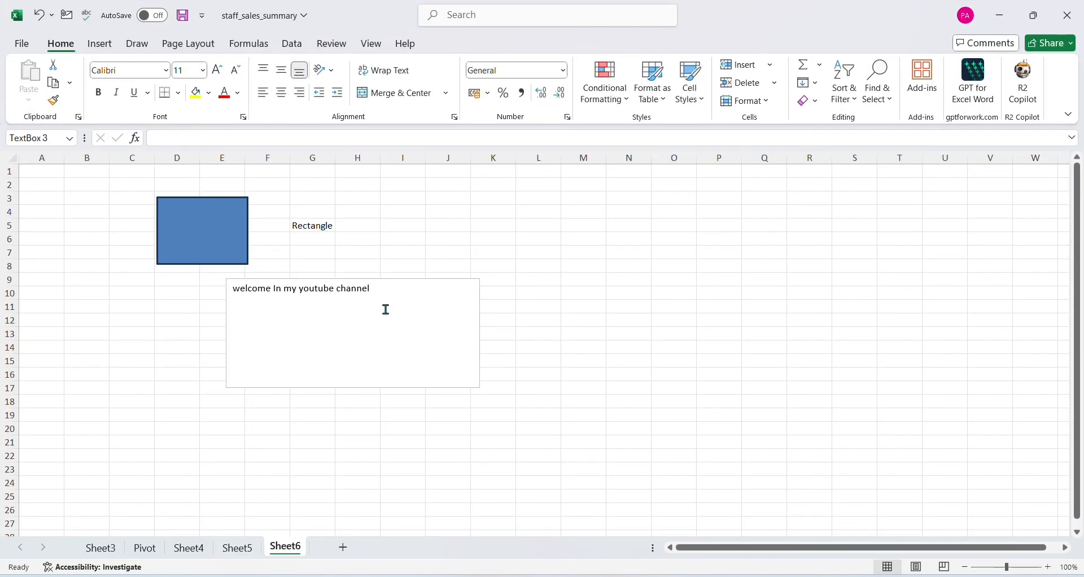
{"action": "left_click_drag", "start_coordinate": [477, 386], "coordinate": [398, 352]}
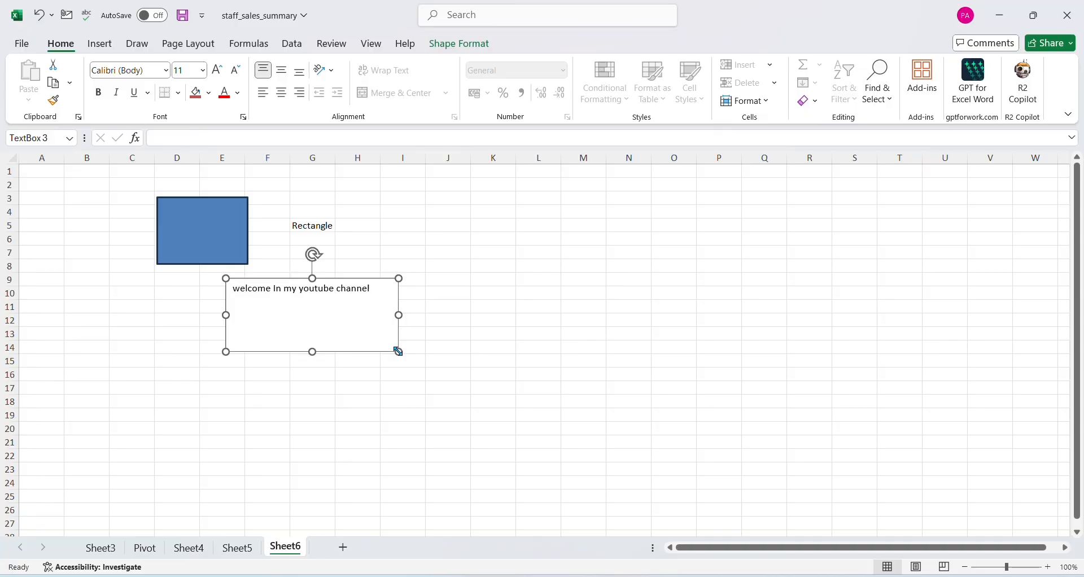
Align the welcome text vertically to the middle of its box, trying horizontal centring before setting it to left alignment
{"action": "double_click", "coordinate": [300, 300]}
{"action": "key", "text": "ctrl+a"}
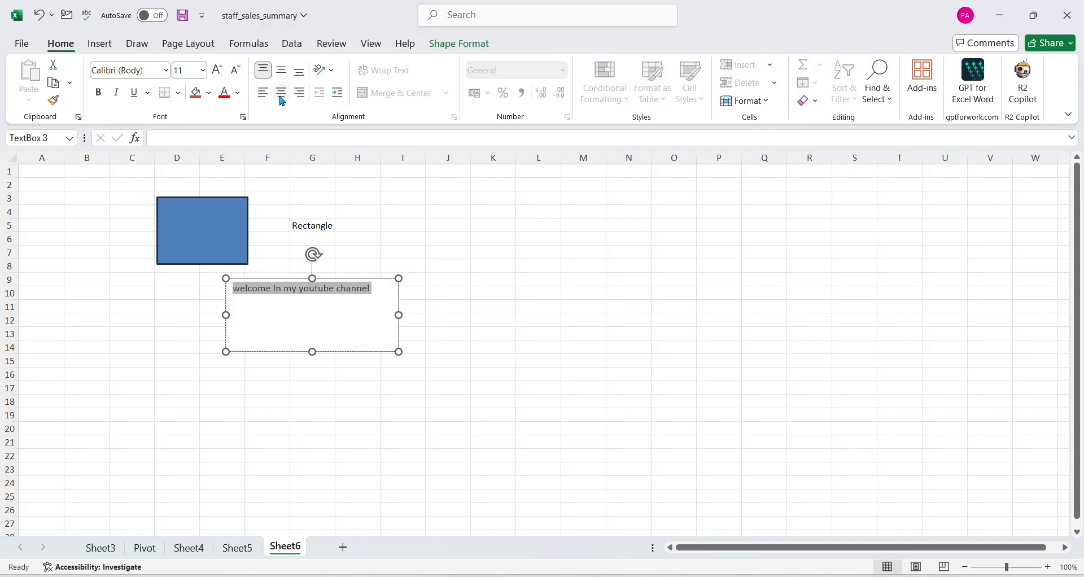
{"action": "left_click", "coordinate": [282, 93]}
{"action": "left_click", "coordinate": [284, 76]}
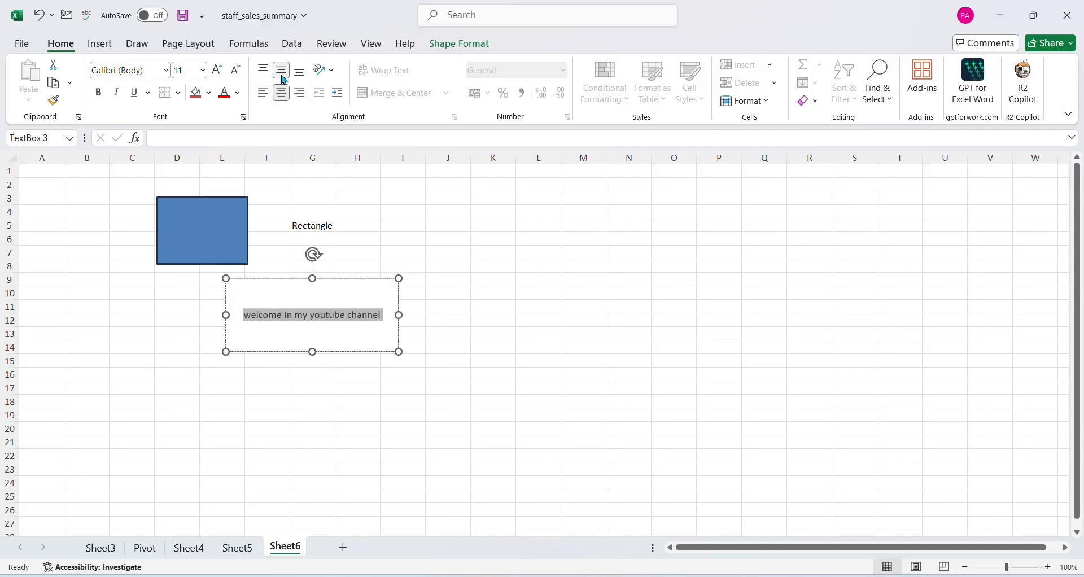
{"action": "left_click", "coordinate": [263, 92]}
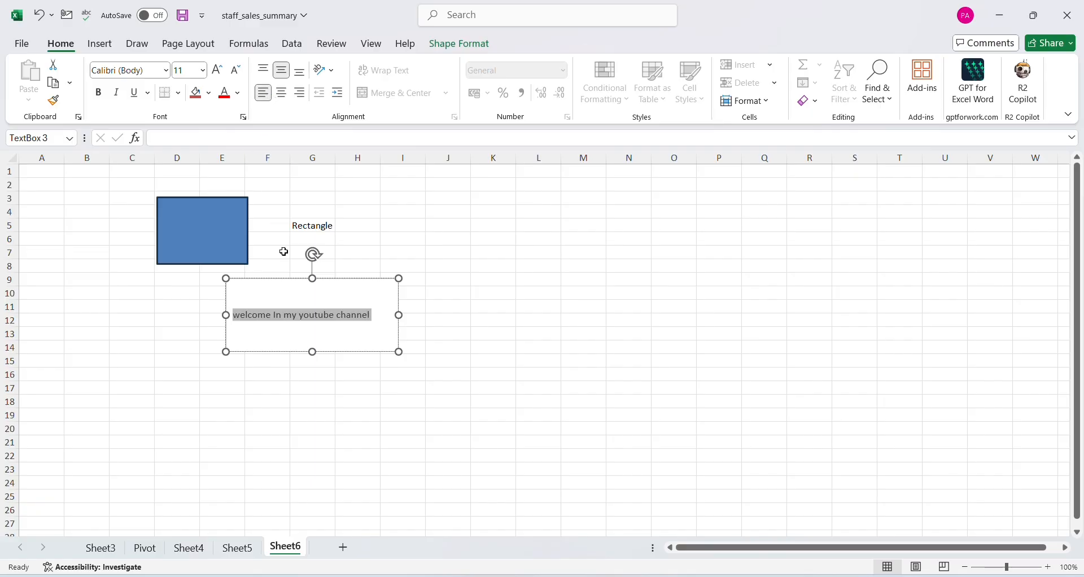
{"action": "left_click", "coordinate": [573, 340]}
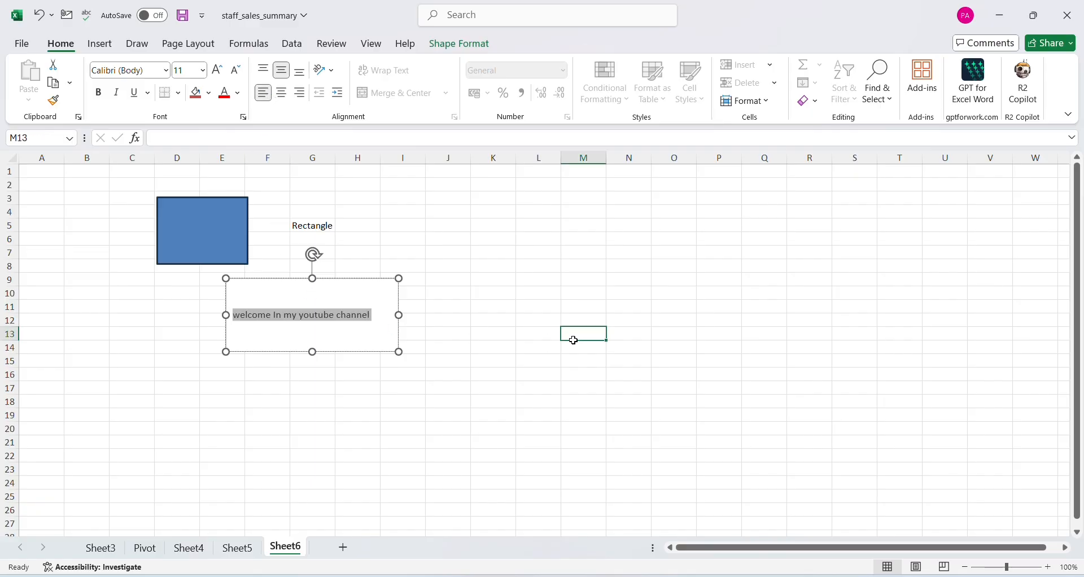
Draw a down block arrow about 4.64 cm high and 2.58 cm wide over columns M and N, rows 6 to 15
{"action": "left_click", "coordinate": [106, 44]}
{"action": "left_click", "coordinate": [207, 85]}
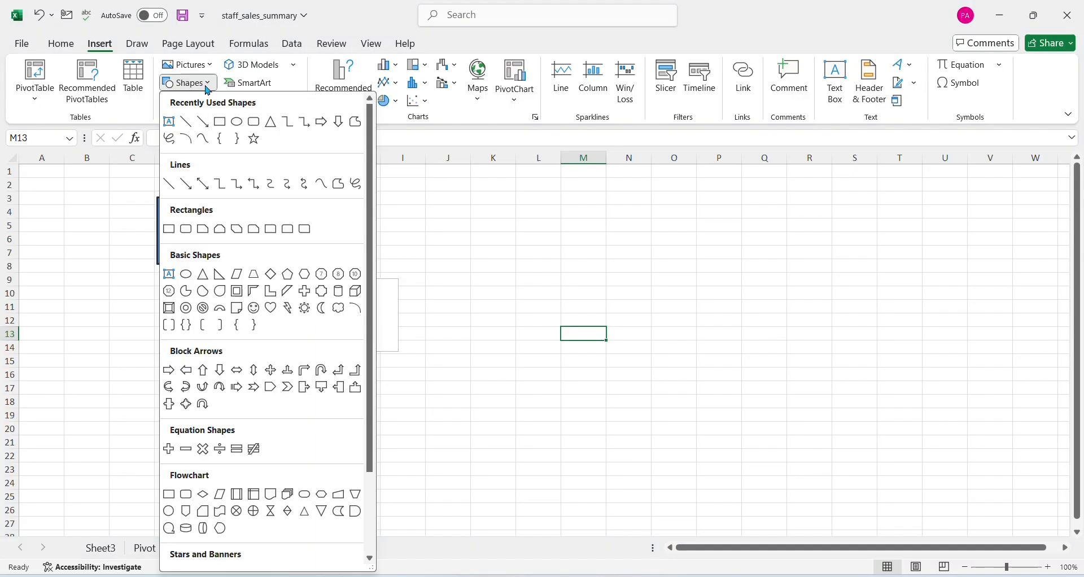
{"action": "left_click", "coordinate": [339, 126]}
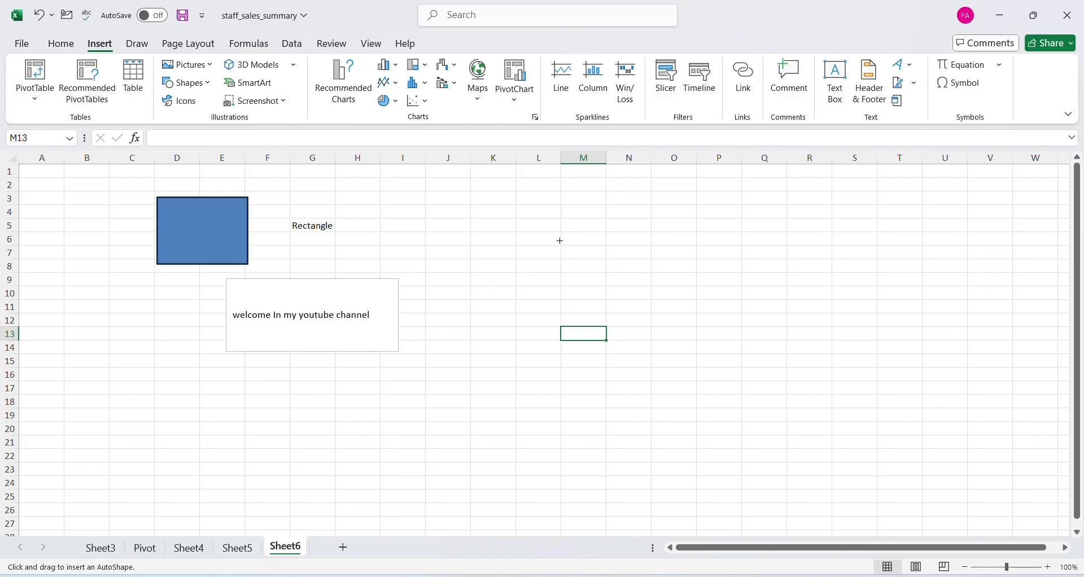
{"action": "left_click_drag", "start_coordinate": [559, 235], "coordinate": [628, 360]}
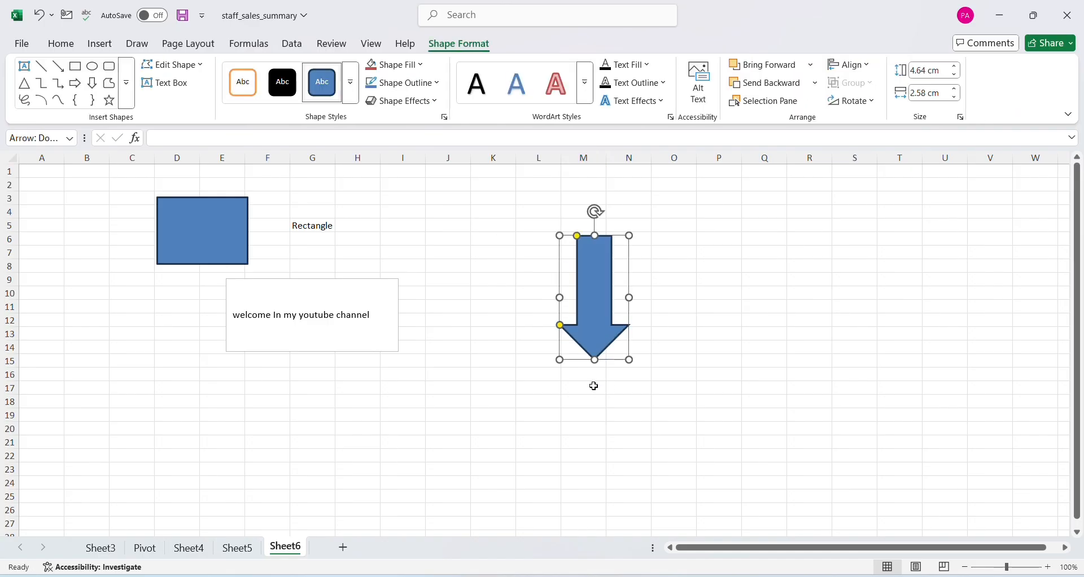
Draw a nearly horizontal arrow line about 5.42 cm long over columns O to R near row 5, and apply the red line style
{"action": "left_click", "coordinate": [98, 48]}
{"action": "left_click", "coordinate": [214, 86]}
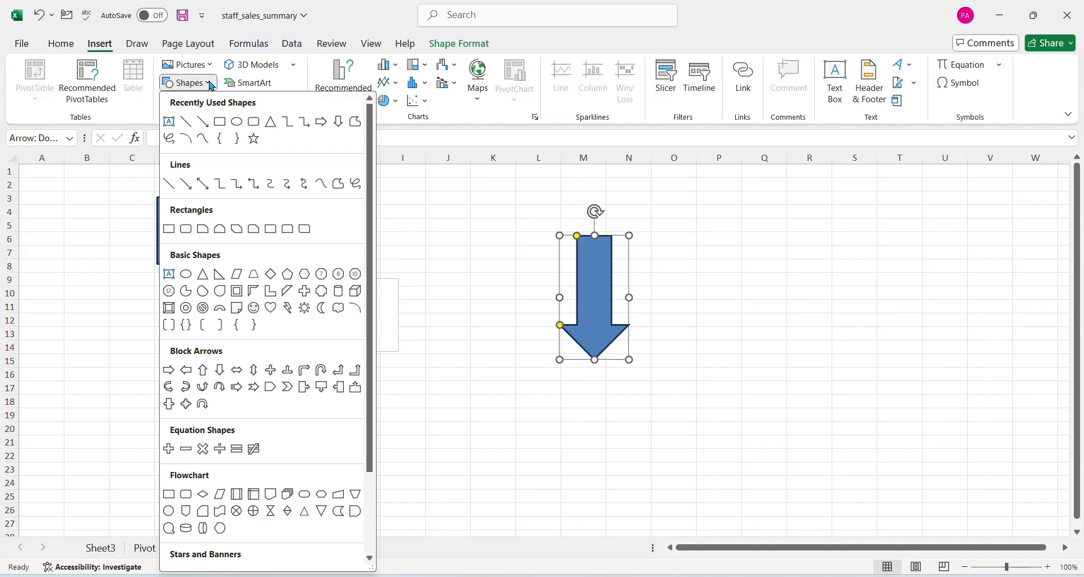
{"action": "left_click", "coordinate": [204, 122]}
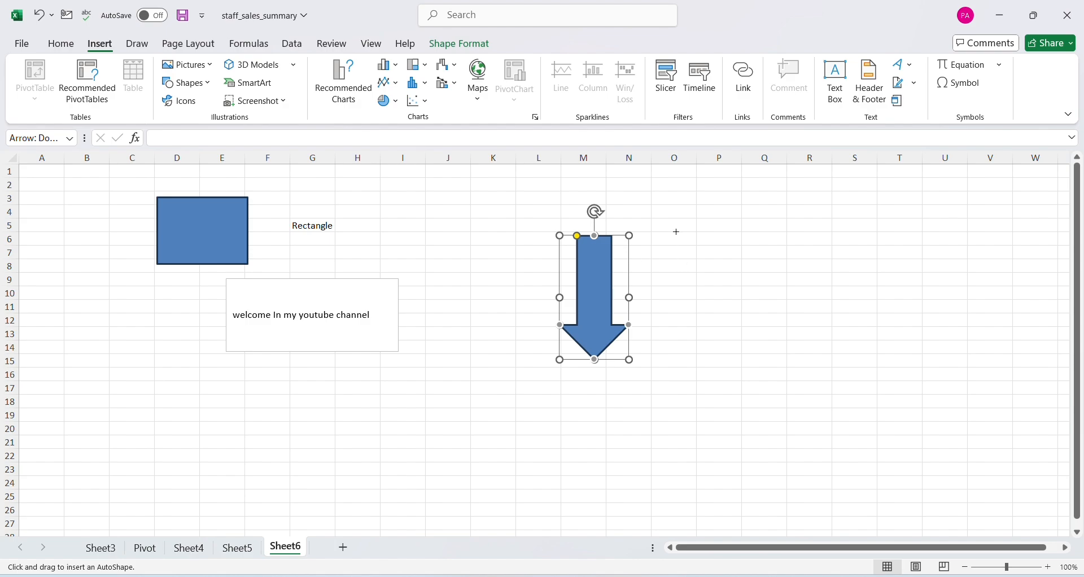
{"action": "left_click_drag", "start_coordinate": [677, 232], "coordinate": [821, 234]}
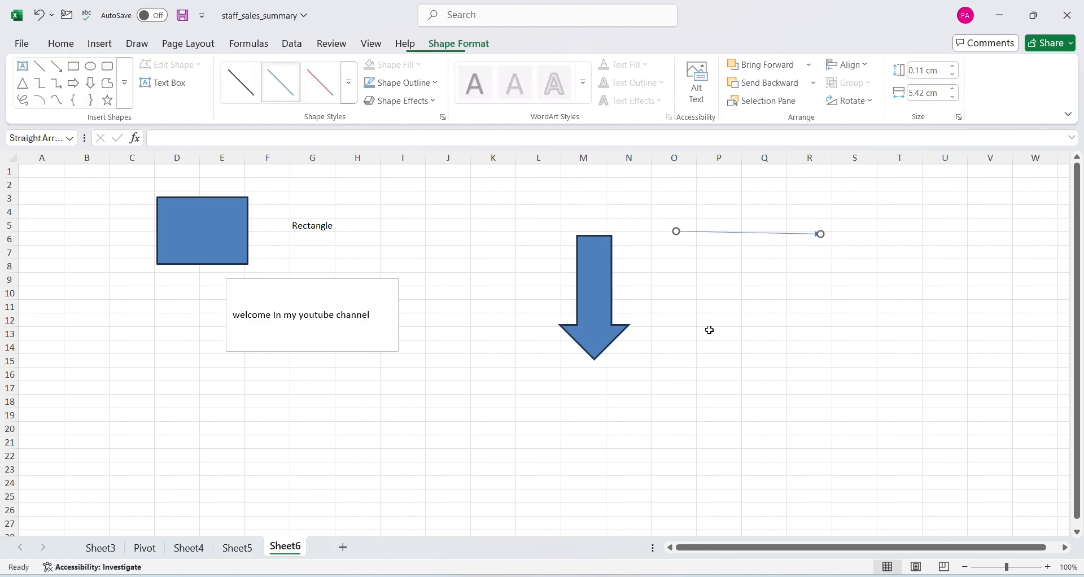
{"action": "left_click", "coordinate": [326, 93]}
{"action": "left_click", "coordinate": [941, 331]}
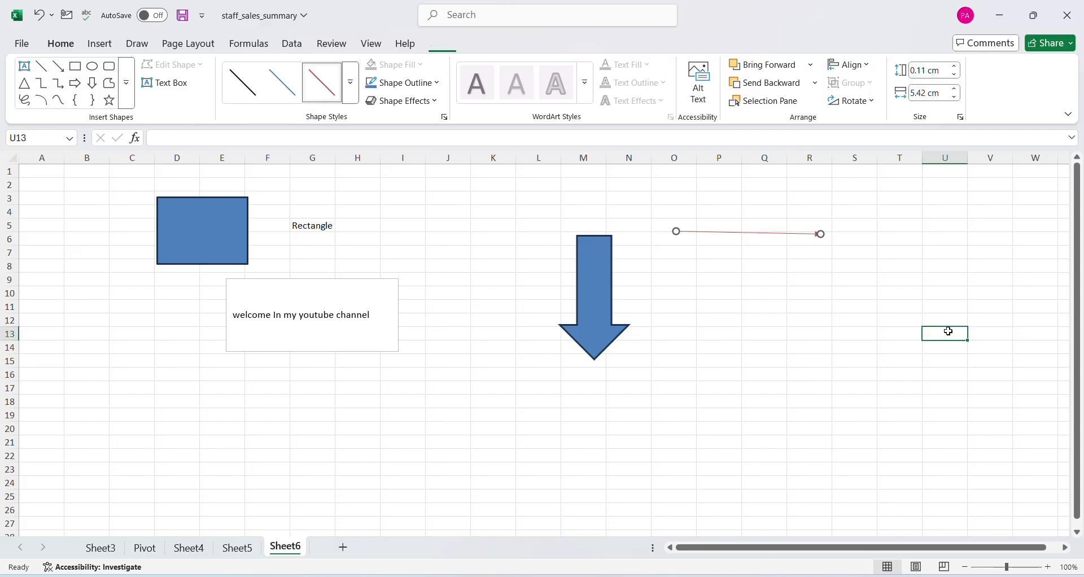
Draw an oval speech bubble callout about 3.47 cm high and 4.28 cm wide over columns J to L, rows 21 to 28
{"action": "left_click", "coordinate": [92, 46]}
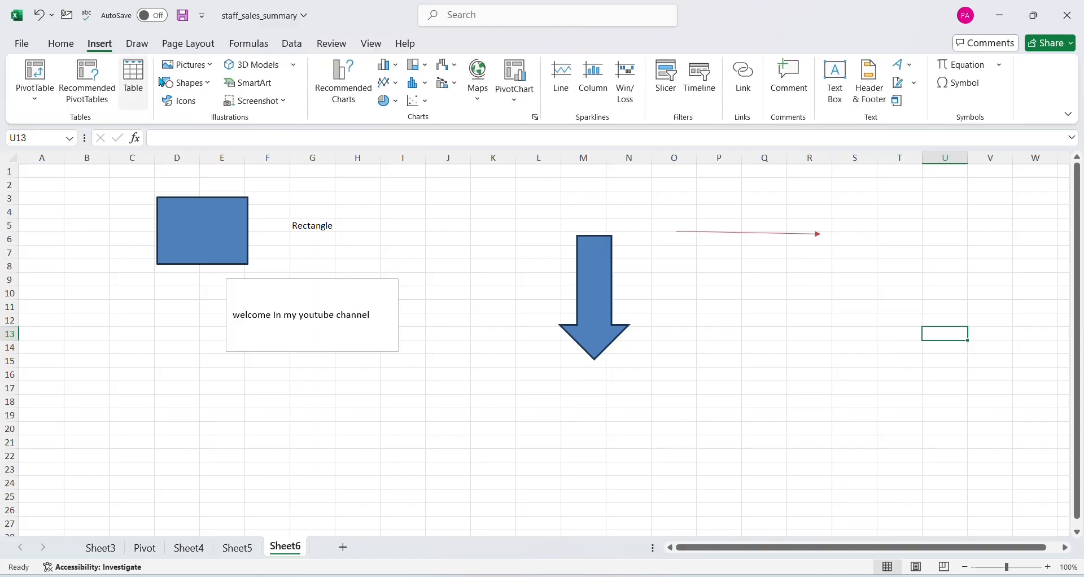
{"action": "left_click", "coordinate": [202, 90]}
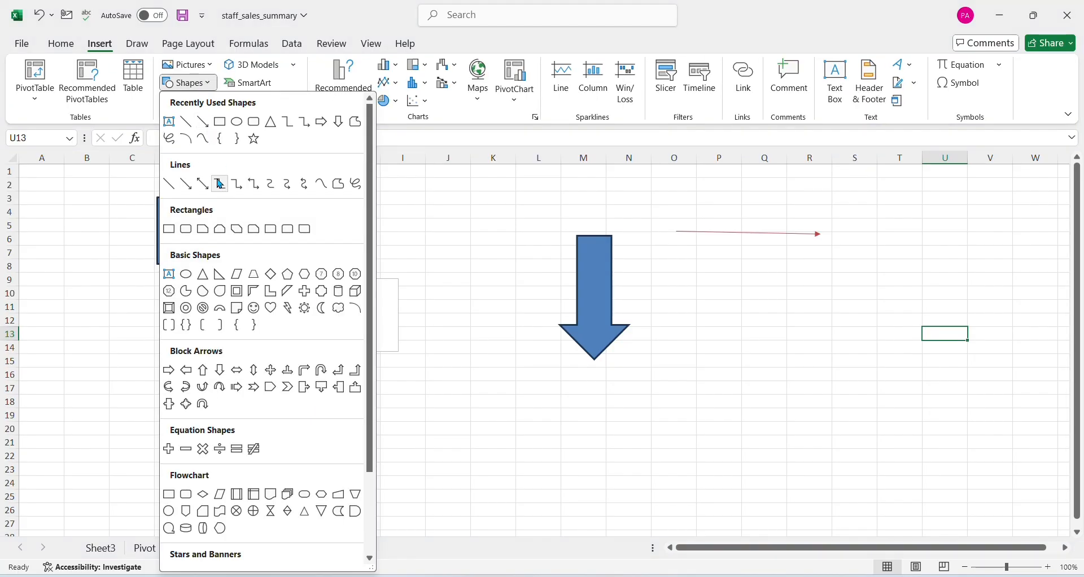
{"action": "scroll", "coordinate": [235, 305], "scroll_direction": "down", "scroll_amount": 3}
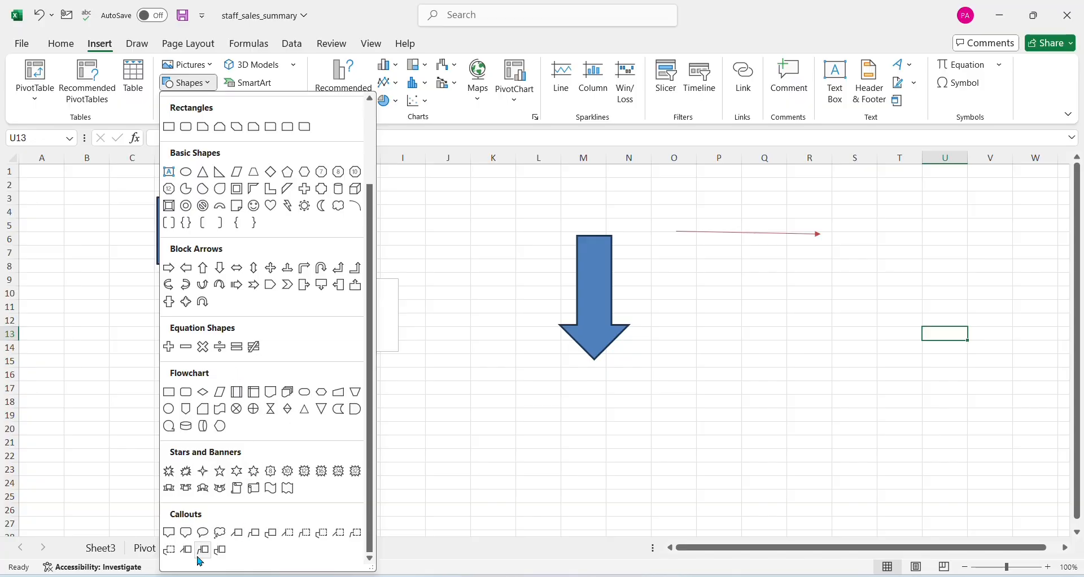
{"action": "left_click", "coordinate": [204, 533]}
{"action": "mouse_move", "coordinate": [471, 453]}
{"action": "left_mouse_down"}
{"action": "mouse_move", "coordinate": [508, 472]}
{"action": "mouse_move", "coordinate": [658, 479]}
{"action": "mouse_move", "coordinate": [590, 528]}
{"action": "mouse_move", "coordinate": [574, 485]}
{"action": "mouse_move", "coordinate": [562, 503]}
{"action": "left_mouse_up"}
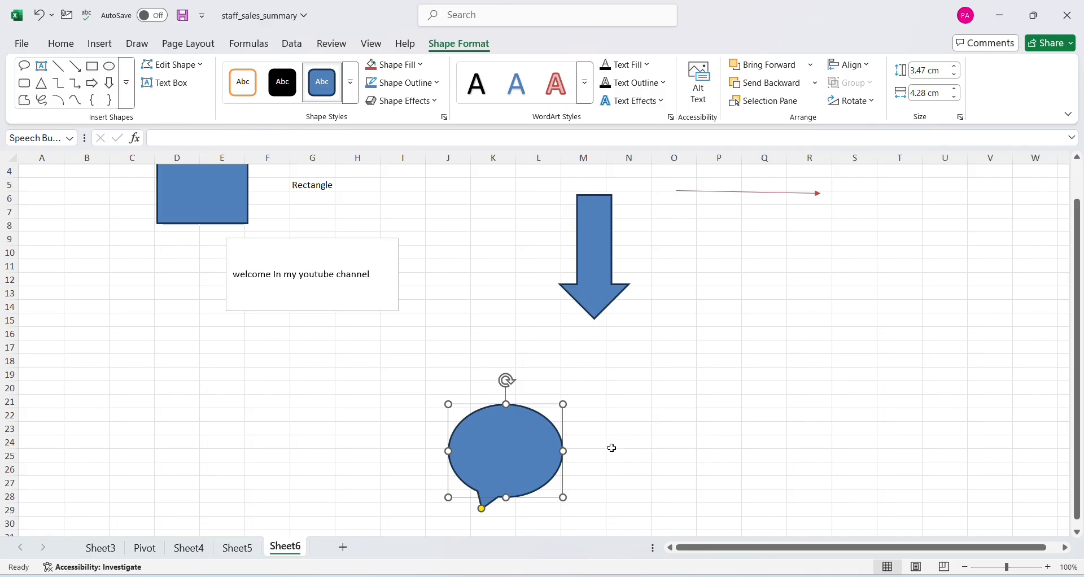
{"action": "left_click", "coordinate": [664, 432]}
{"action": "scroll", "coordinate": [350, 319], "scroll_direction": "up", "scroll_amount": 1}
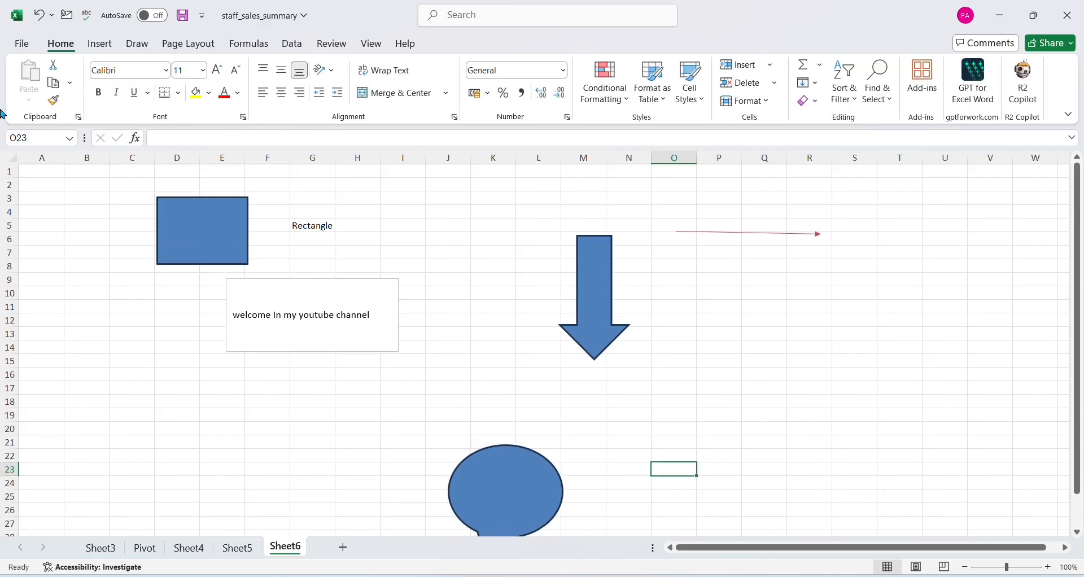
{"action": "left_click", "coordinate": [100, 46]}
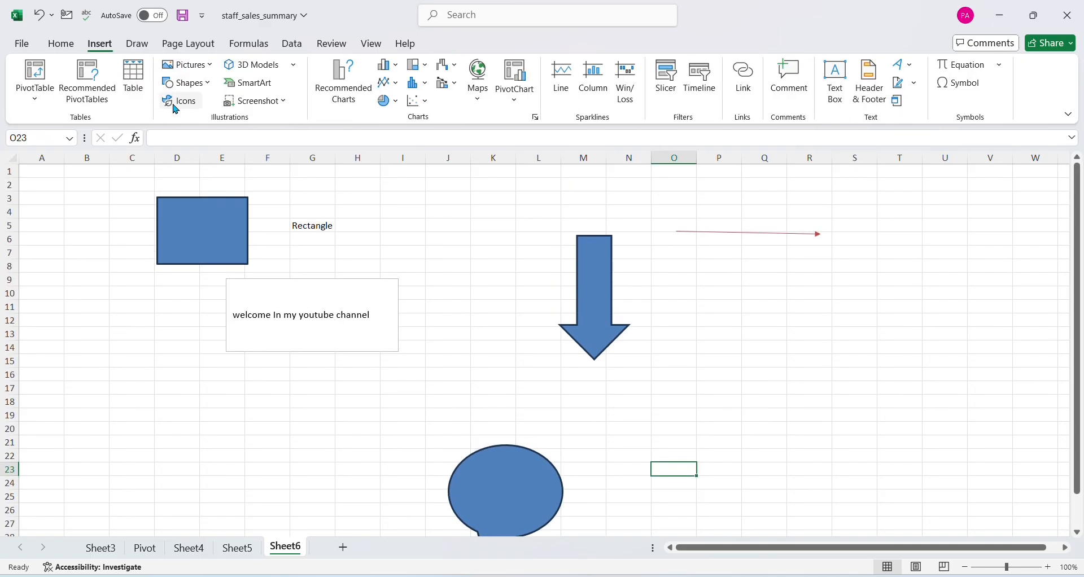
{"action": "left_click", "coordinate": [209, 86]}
{"action": "scroll", "coordinate": [283, 373], "scroll_direction": "down", "scroll_amount": 3}
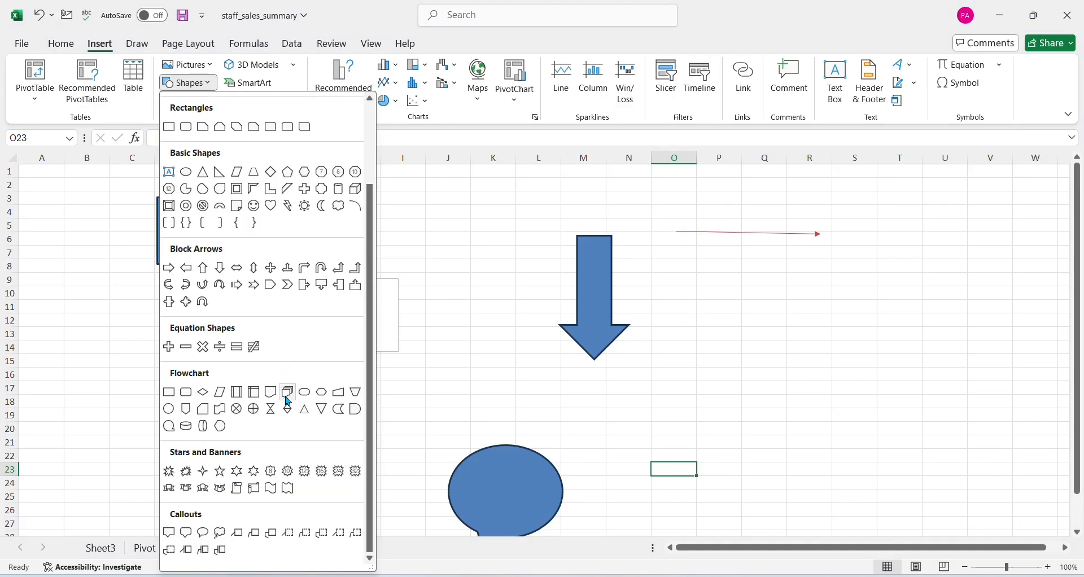
{"action": "left_click", "coordinate": [453, 337]}
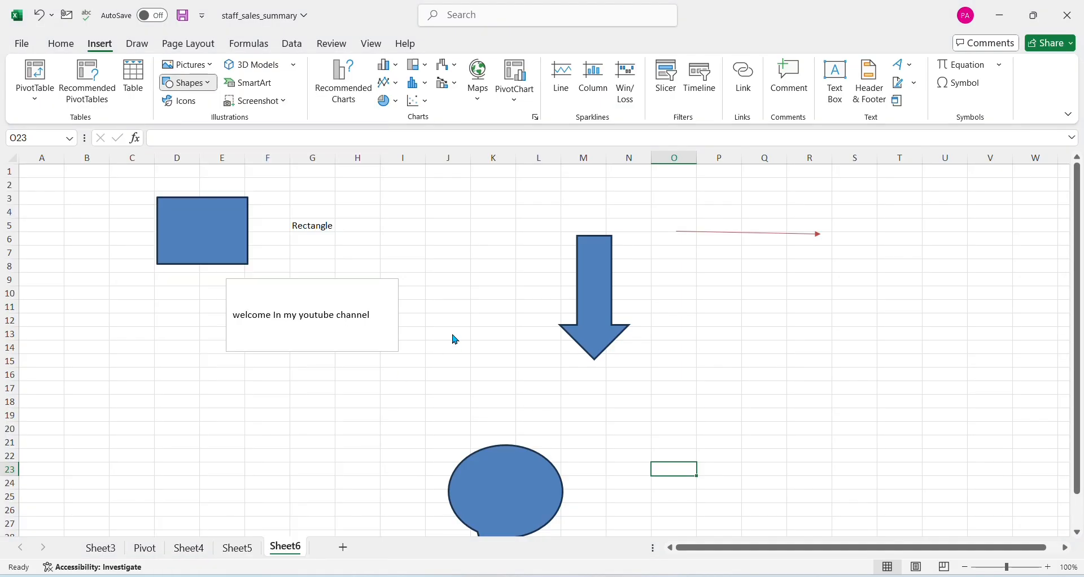
Insert the thumbs-up icon found by searching the stock icons for "Thumb", and move it below the red arrow, over columns O and P
{"action": "left_click", "coordinate": [190, 103]}
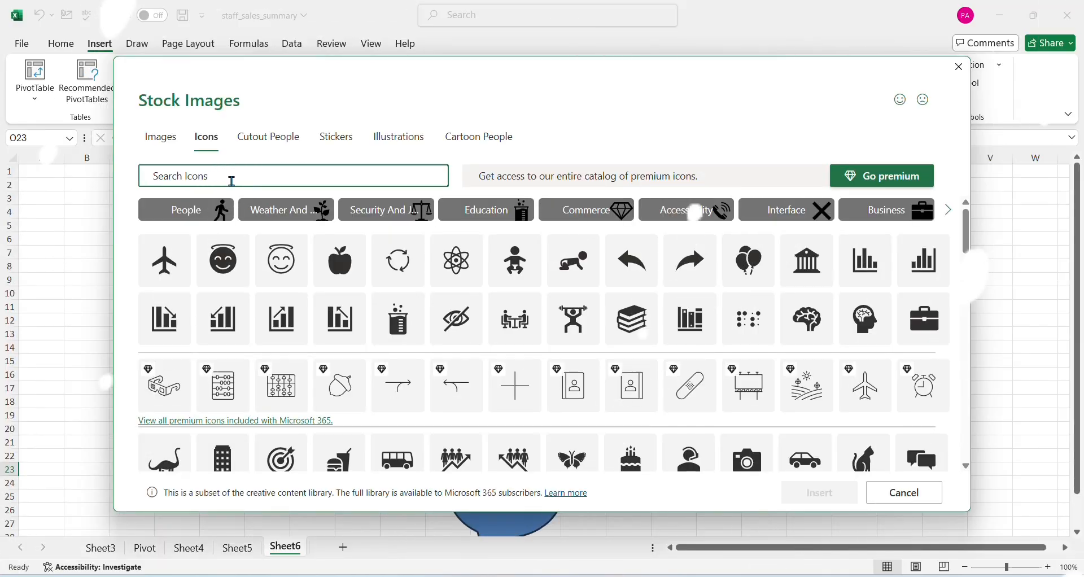
{"action": "left_click", "coordinate": [232, 179]}
{"action": "type", "text": "Thum"}
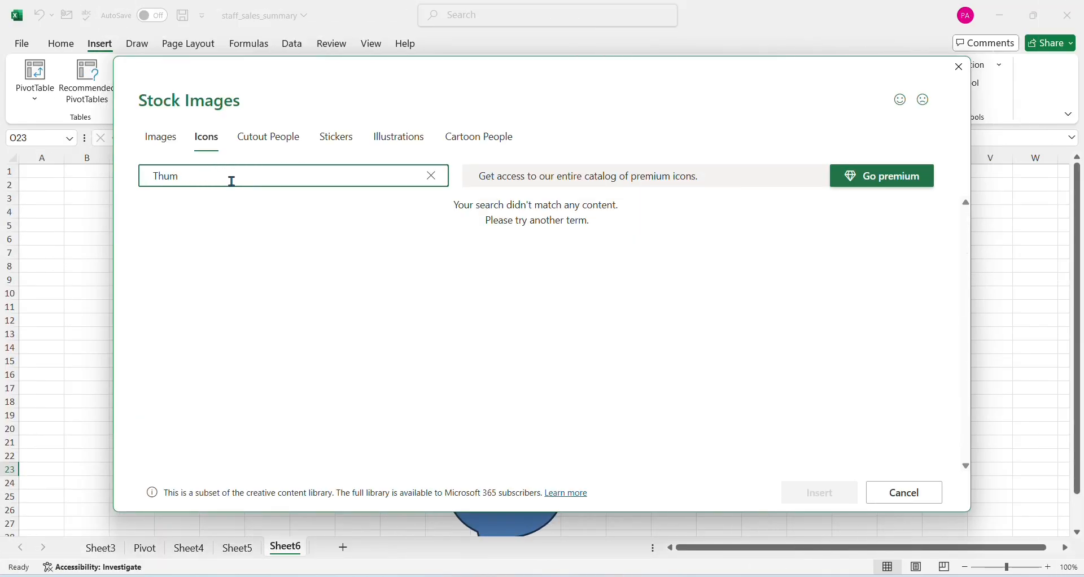
{"action": "type", "text": "b"}
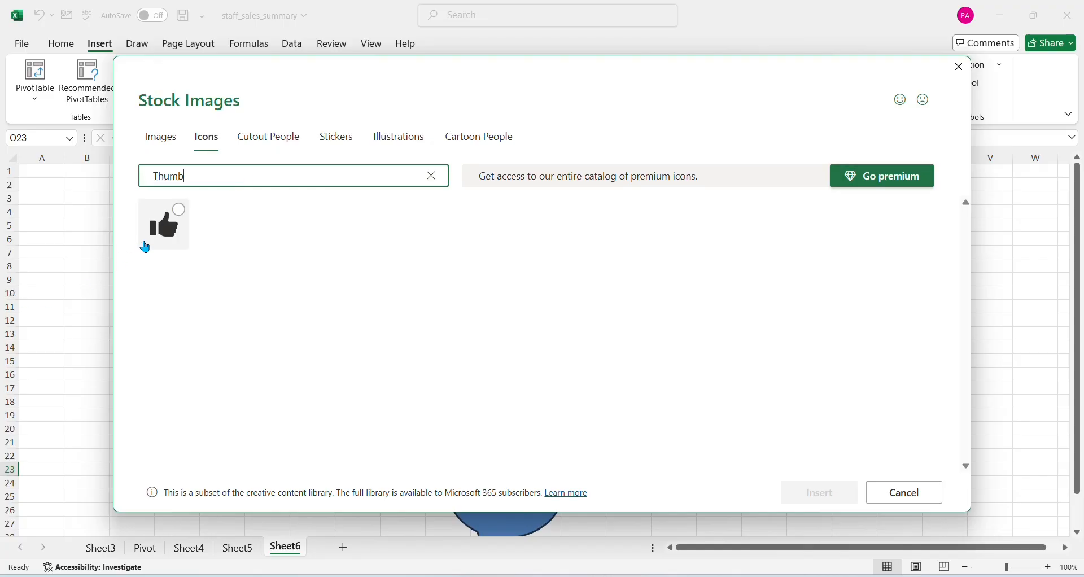
{"action": "left_click", "coordinate": [179, 212]}
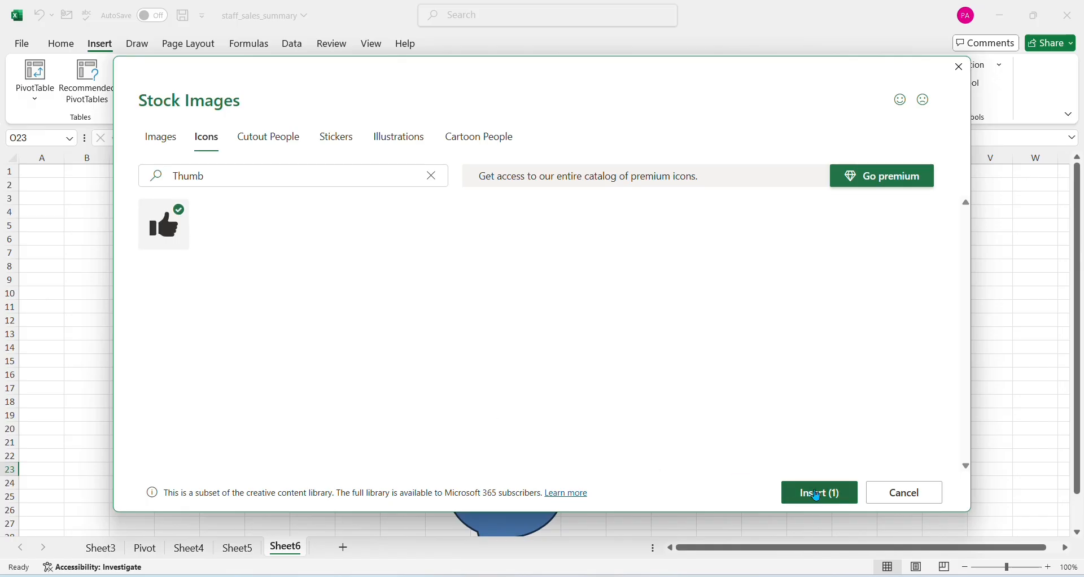
{"action": "left_click", "coordinate": [821, 493]}
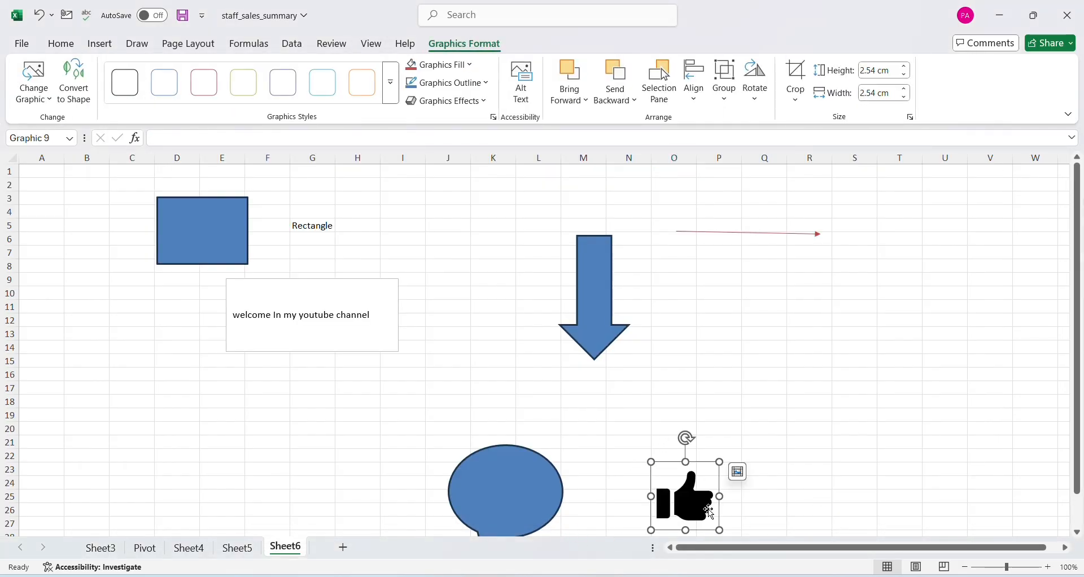
{"action": "left_click_drag", "start_coordinate": [691, 482], "coordinate": [713, 268]}
{"action": "left_click", "coordinate": [187, 440]}
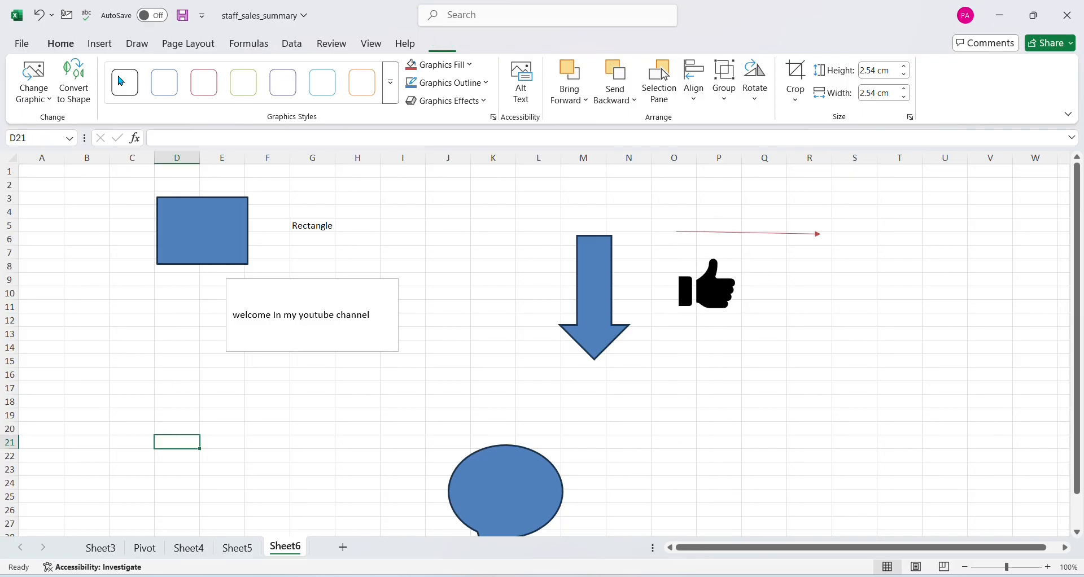
Insert the eyeglasses icon from the stock icons at cell D21
{"action": "left_click", "coordinate": [100, 44]}
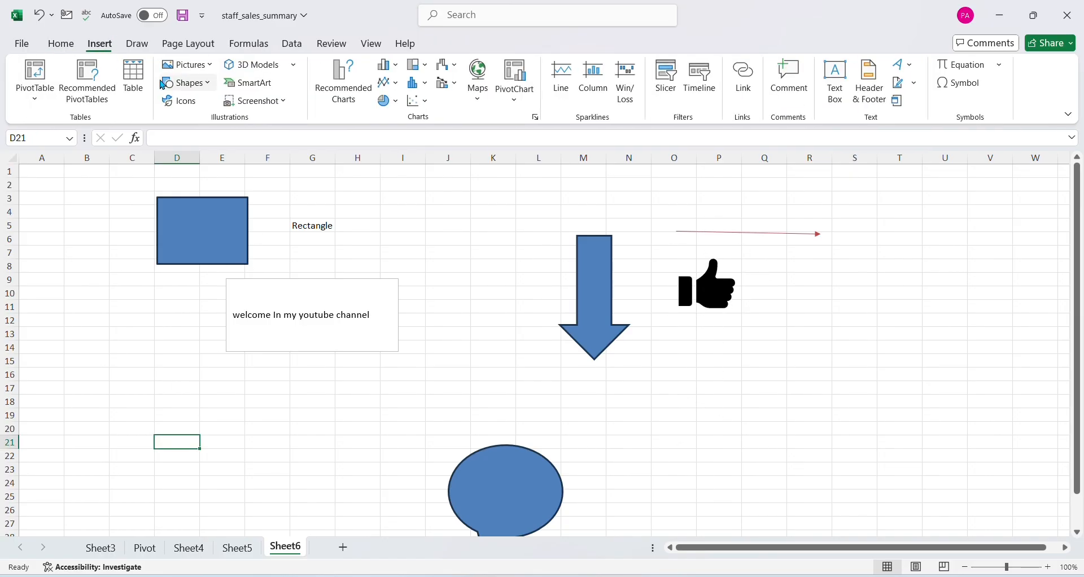
{"action": "left_click", "coordinate": [180, 102]}
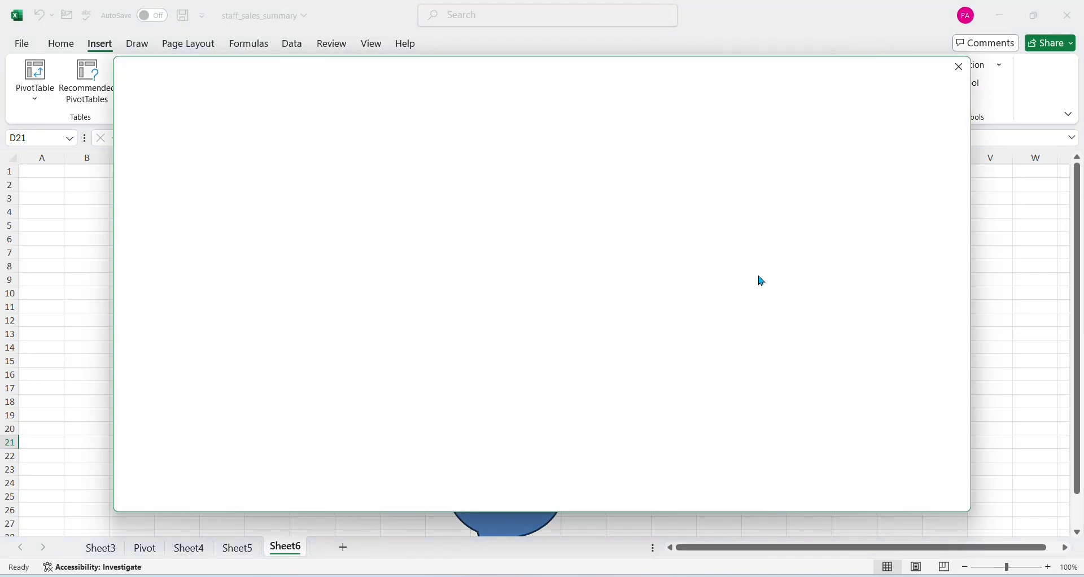
{"action": "scroll", "coordinate": [757, 278], "scroll_direction": "down", "scroll_amount": 5}
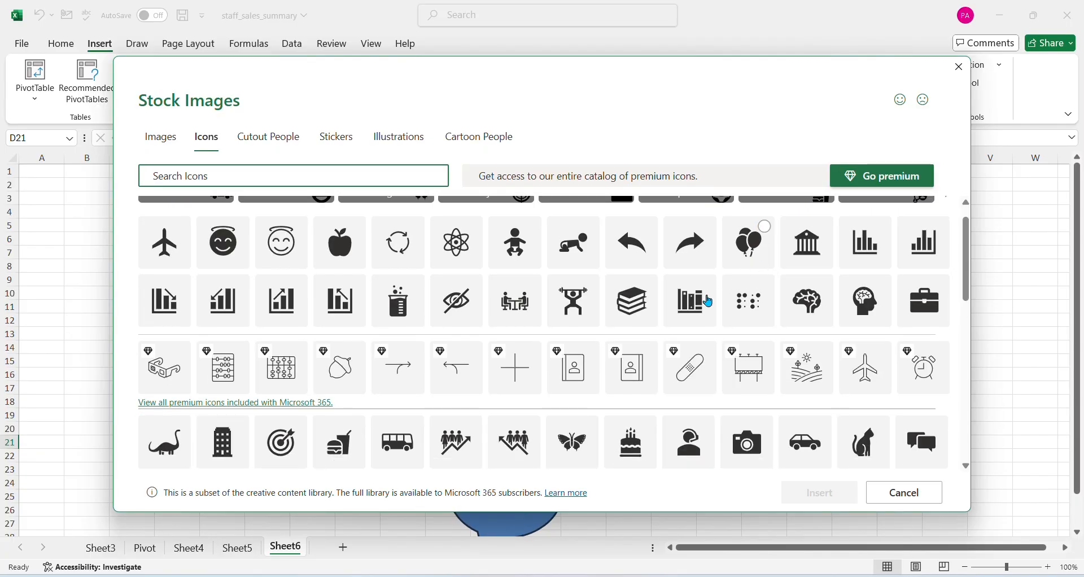
{"action": "scroll", "coordinate": [654, 367], "scroll_direction": "down", "scroll_amount": 2}
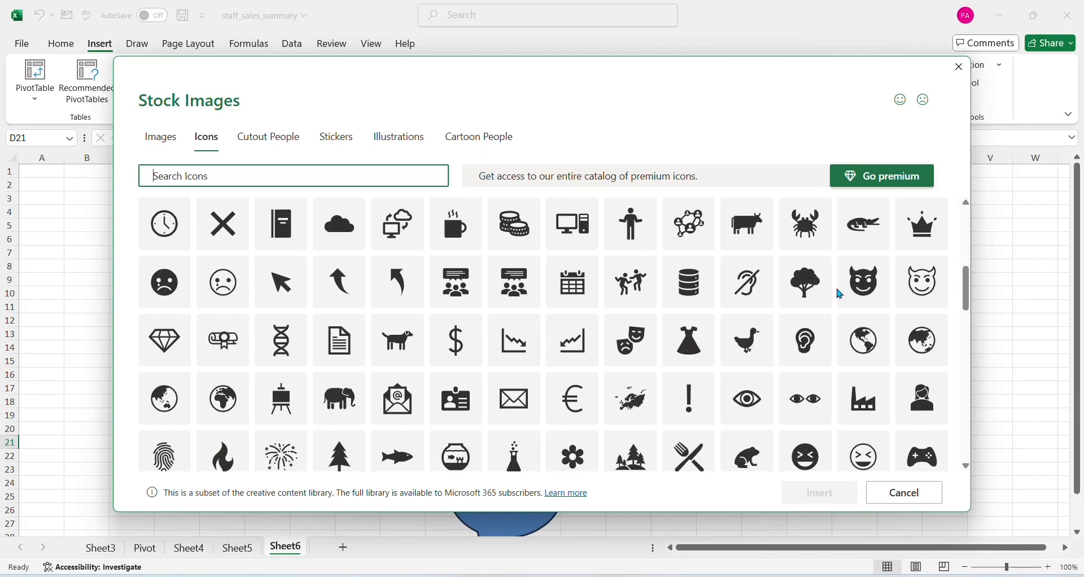
{"action": "scroll", "coordinate": [655, 350], "scroll_direction": "down", "scroll_amount": 5}
{"action": "scroll", "coordinate": [440, 373], "scroll_direction": "down", "scroll_amount": 2}
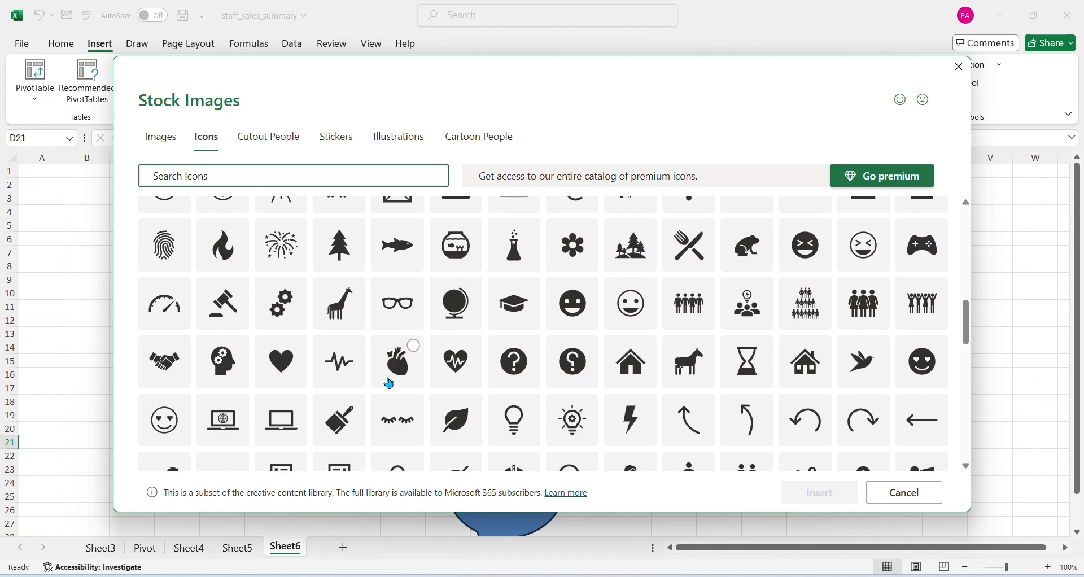
{"action": "left_click", "coordinate": [405, 315]}
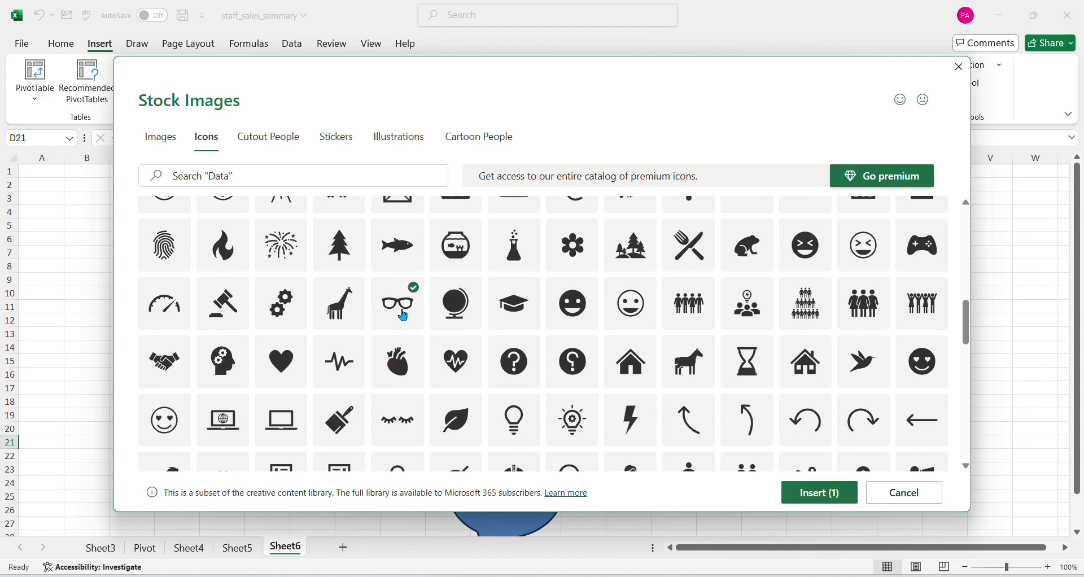
{"action": "left_click", "coordinate": [827, 493]}
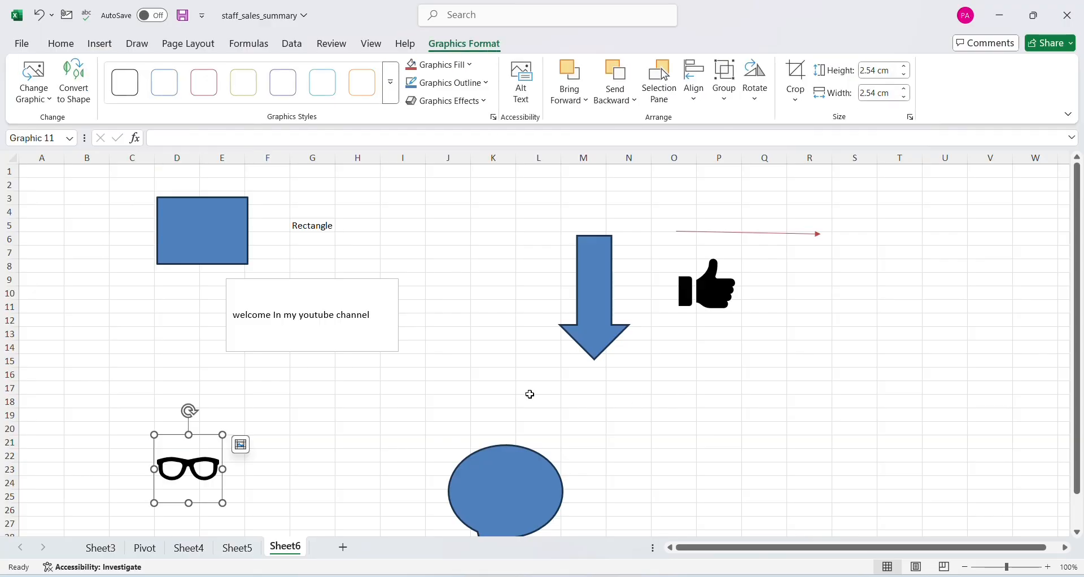
Insert the outlined laughing face icon with squinting eyes, and shift the eyeglasses slightly up so they sit over its eyes
{"action": "left_click", "coordinate": [99, 44]}
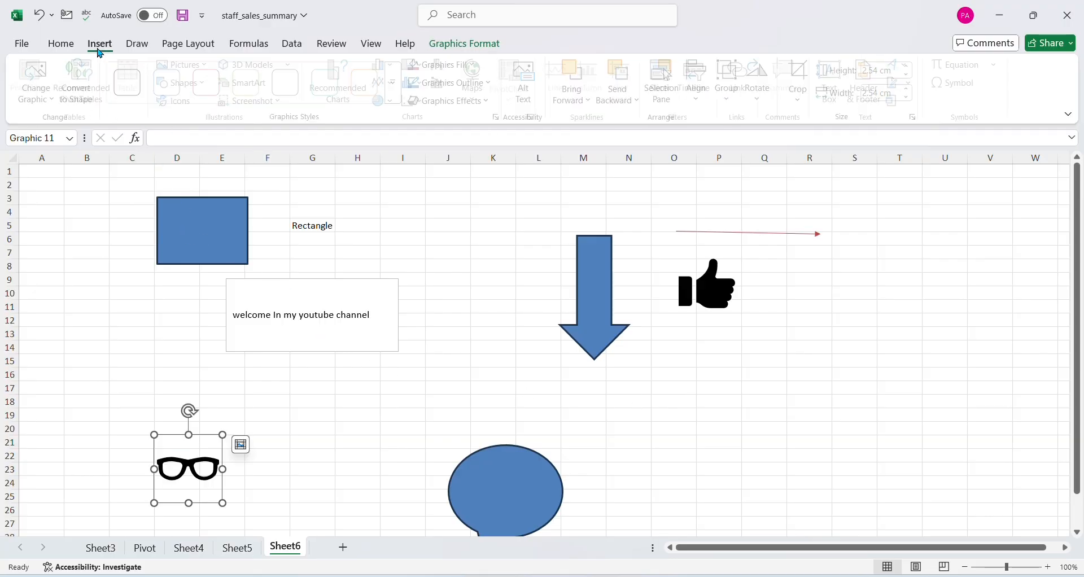
{"action": "left_click", "coordinate": [181, 101]}
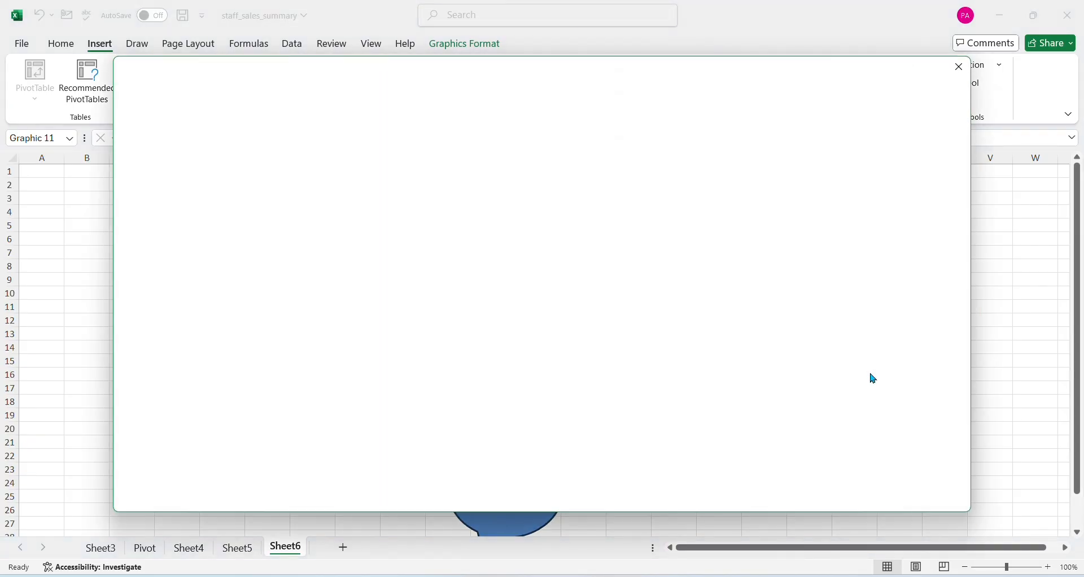
{"action": "scroll", "coordinate": [873, 377], "scroll_direction": "down", "scroll_amount": 3}
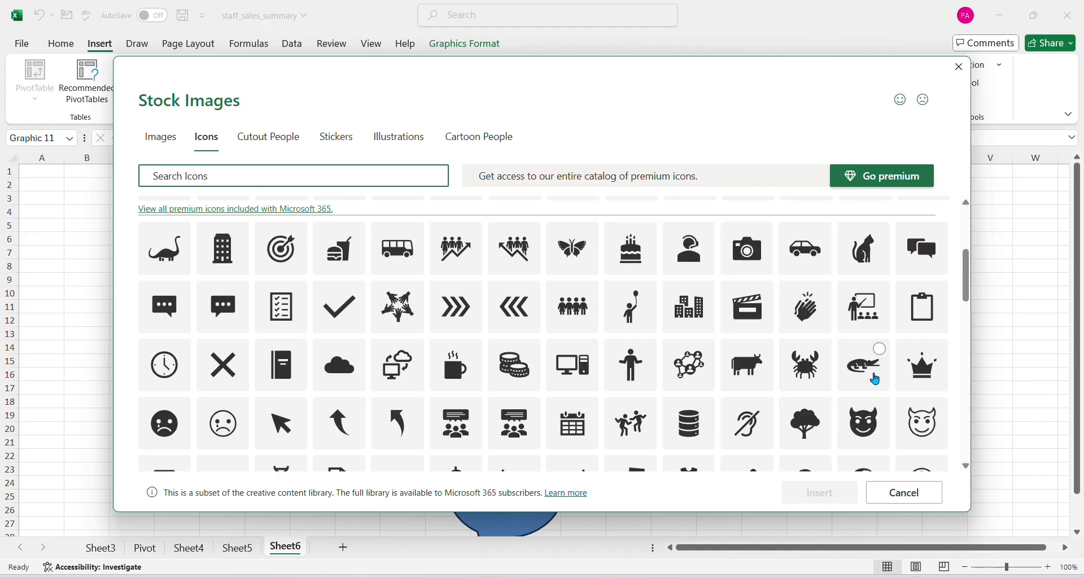
{"action": "scroll", "coordinate": [876, 380], "scroll_direction": "down", "scroll_amount": 4}
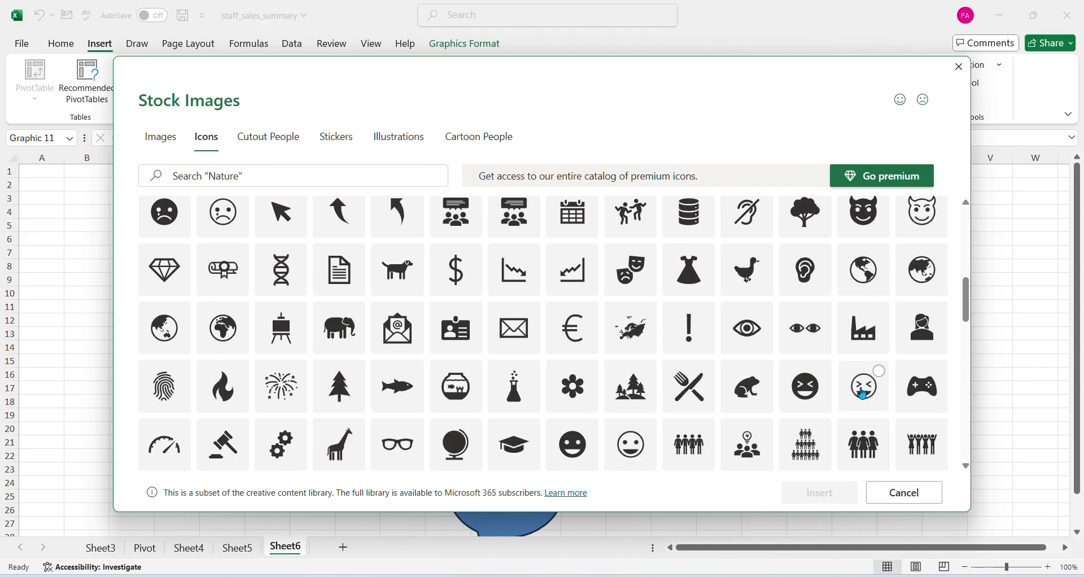
{"action": "left_click", "coordinate": [864, 389]}
{"action": "left_click", "coordinate": [820, 493]}
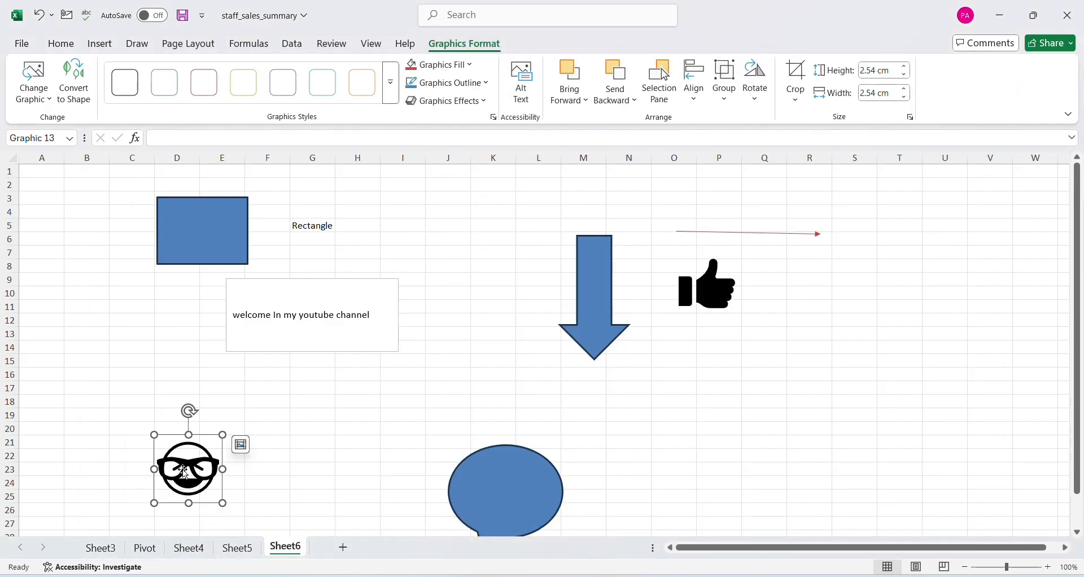
{"action": "mouse_move", "coordinate": [182, 469]}
{"action": "left_mouse_down"}
{"action": "mouse_move", "coordinate": [180, 456]}
{"action": "mouse_move", "coordinate": [193, 463]}
{"action": "left_mouse_up"}
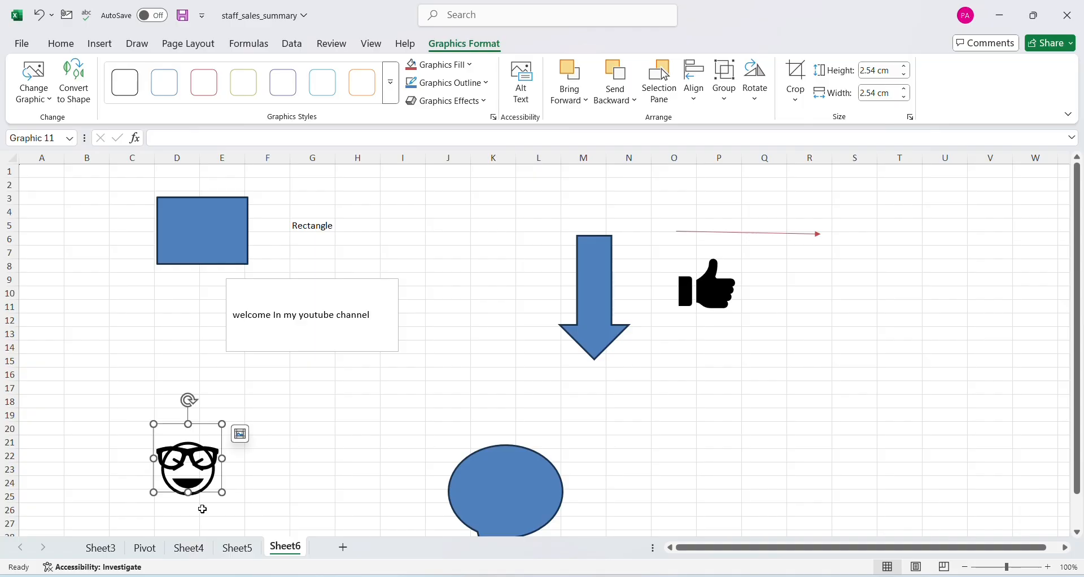
{"action": "left_click", "coordinate": [361, 429]}
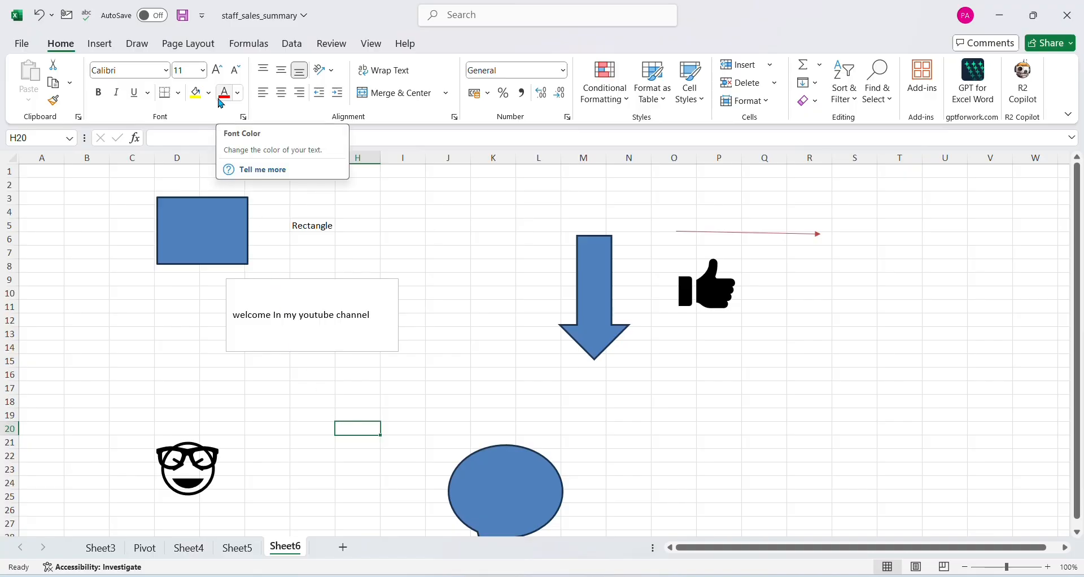
Search the stock 3D models for "Apple" and insert the red apple with the bright green leaf
{"action": "left_click", "coordinate": [97, 47]}
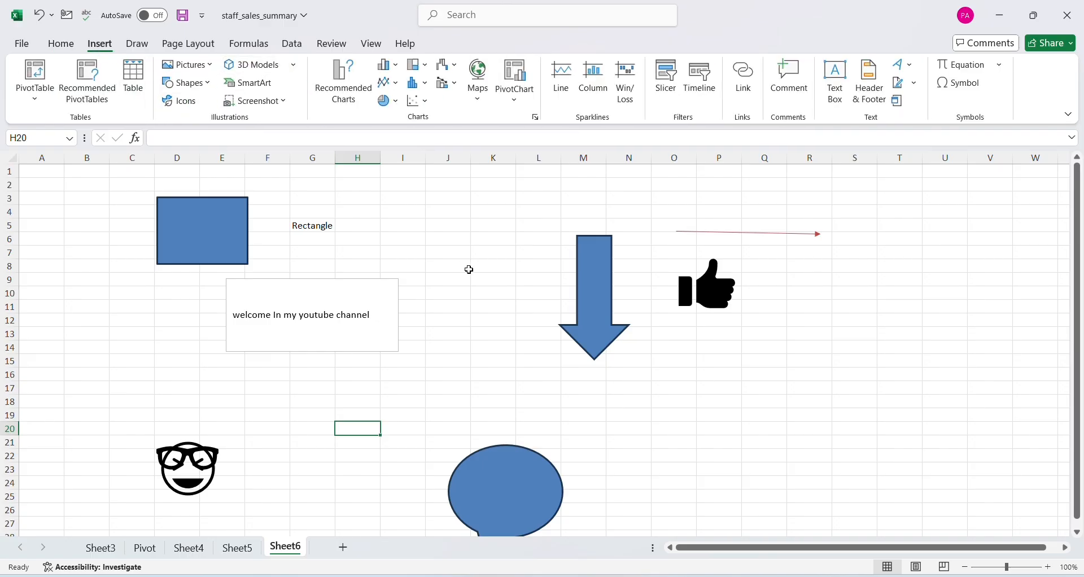
{"action": "left_click", "coordinate": [260, 64]}
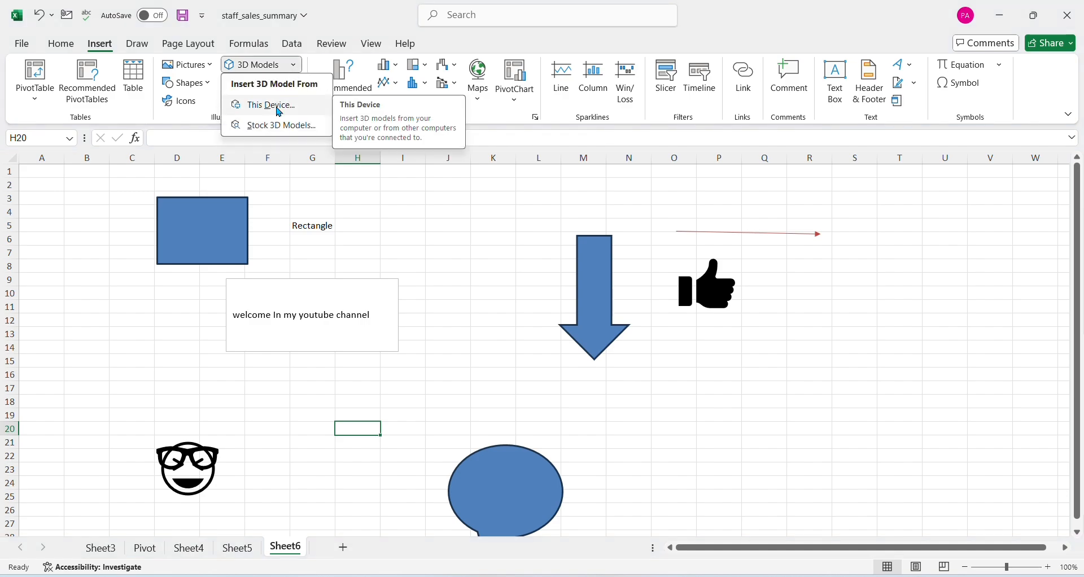
{"action": "left_click", "coordinate": [282, 127]}
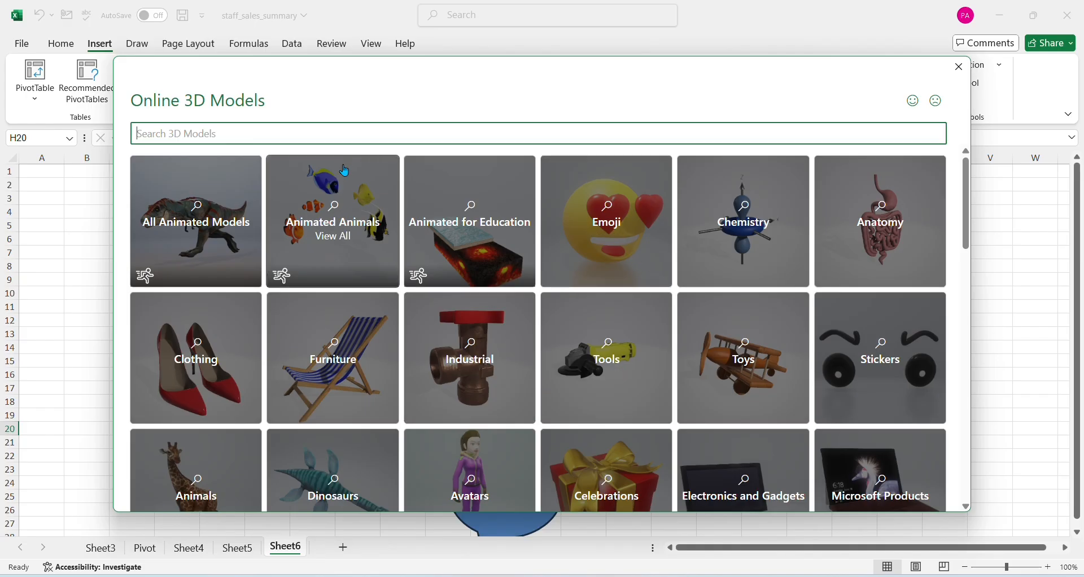
{"action": "left_click", "coordinate": [277, 139]}
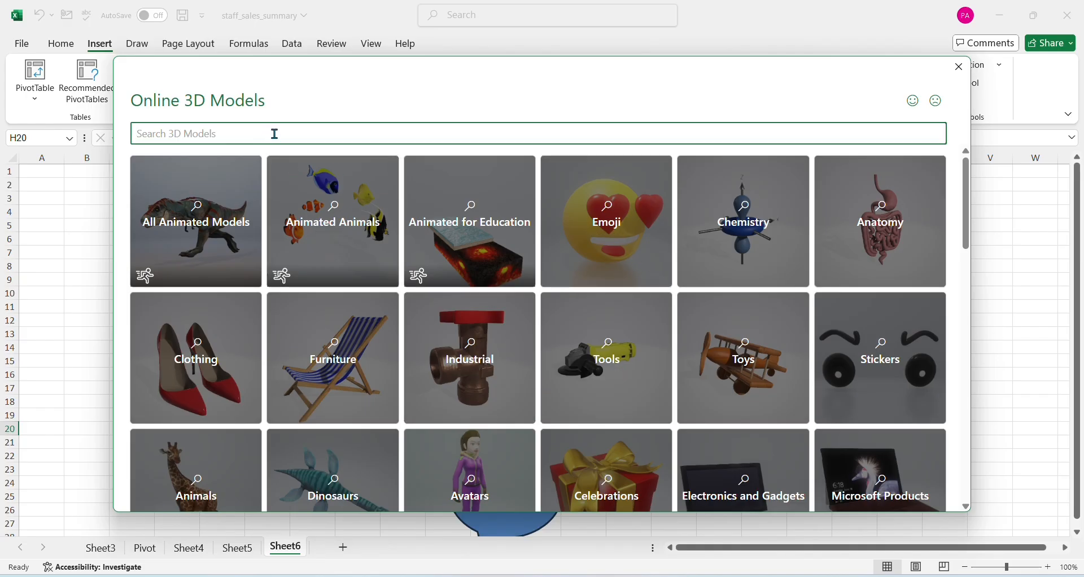
{"action": "type", "text": "Apple"}
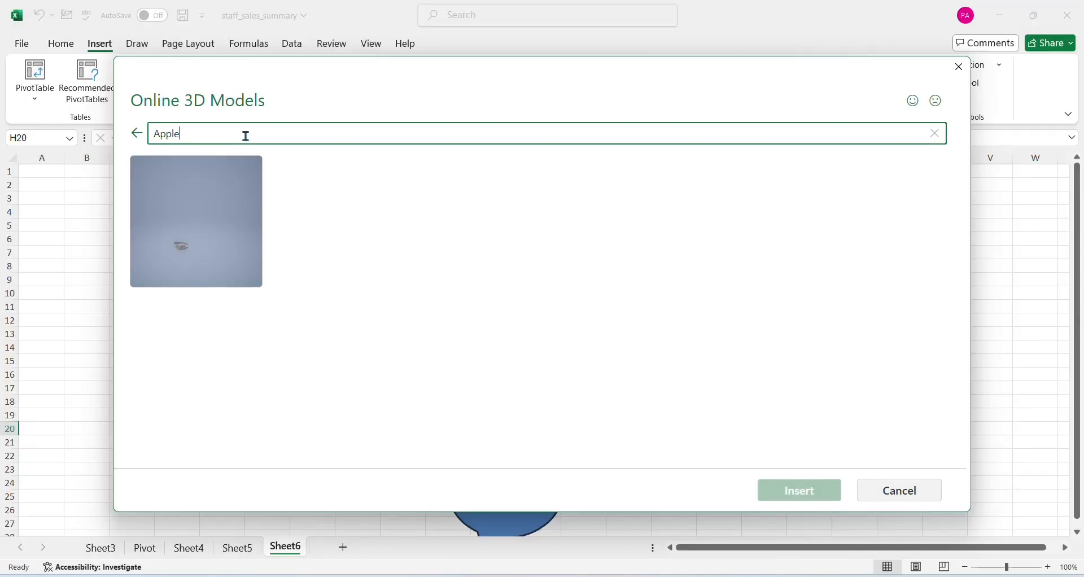
{"action": "key", "text": "Return"}
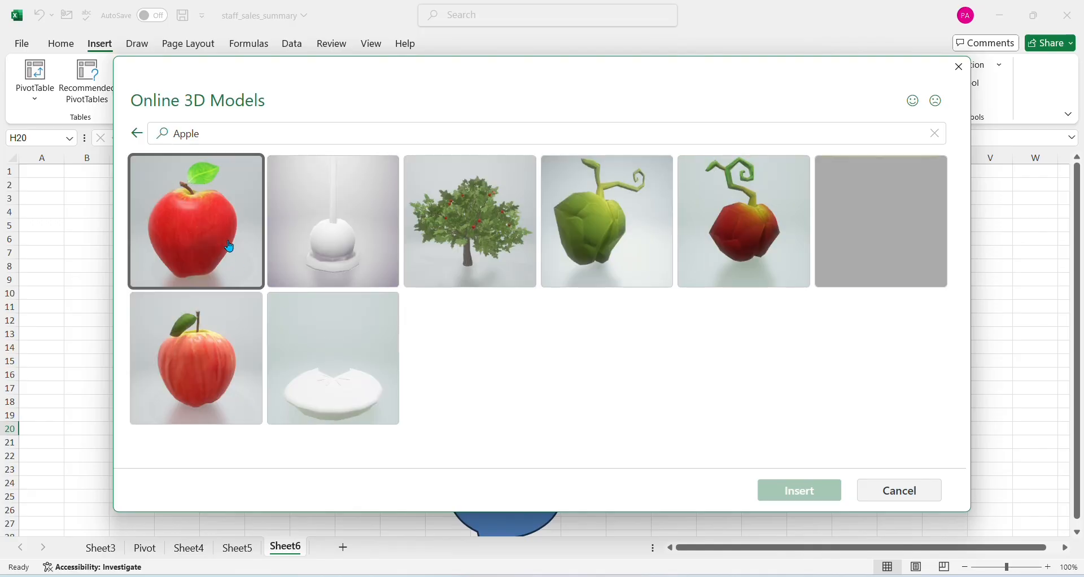
{"action": "left_click", "coordinate": [229, 246]}
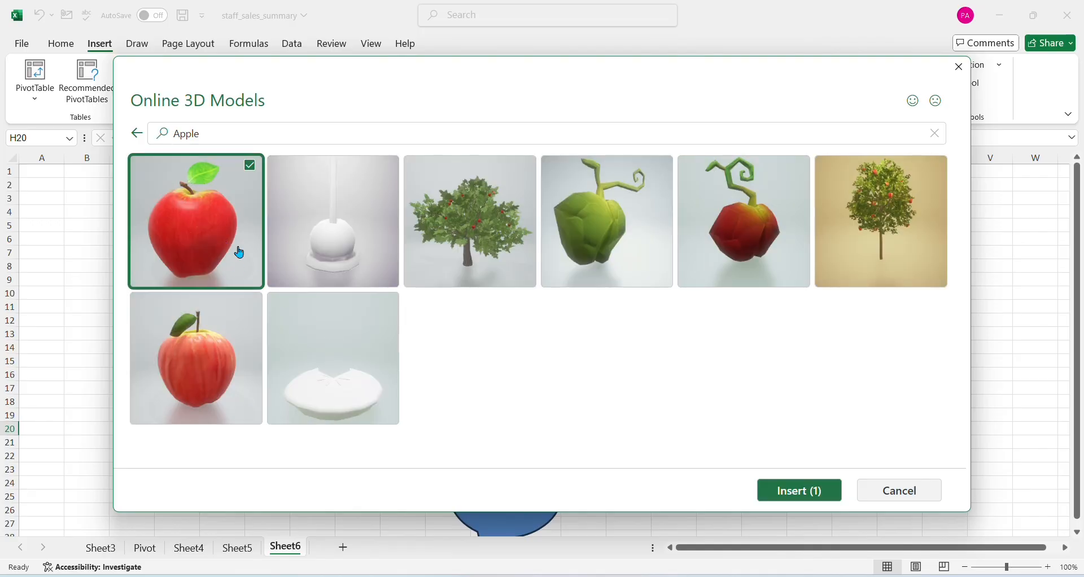
{"action": "left_click", "coordinate": [798, 490]}
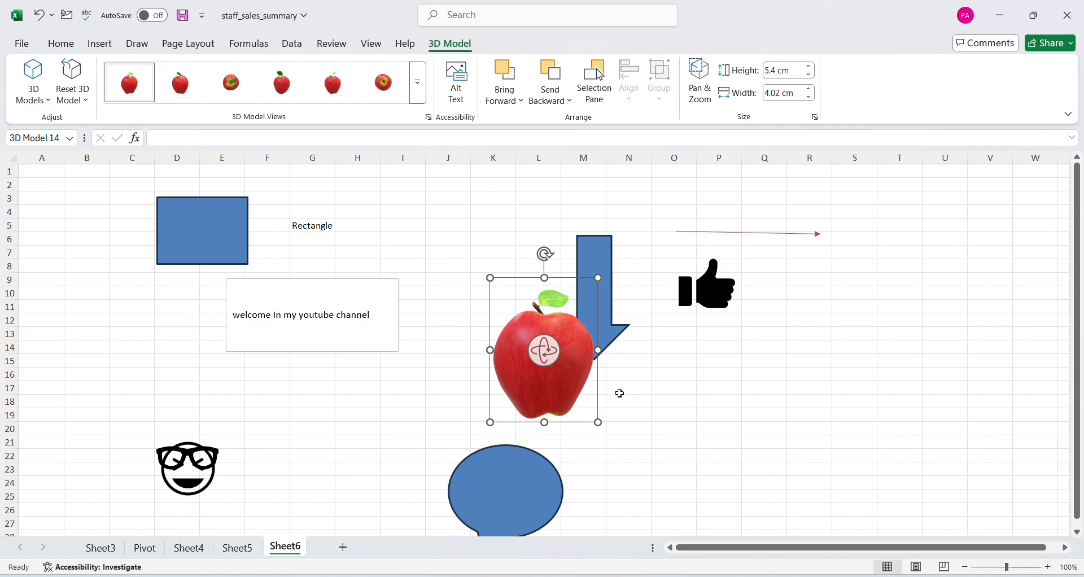
Move the 3D apple to the empty area below the red arrow's head, over columns Q to S, rows 12 to 23
{"action": "left_click", "coordinate": [640, 401]}
{"action": "left_click", "coordinate": [590, 380]}
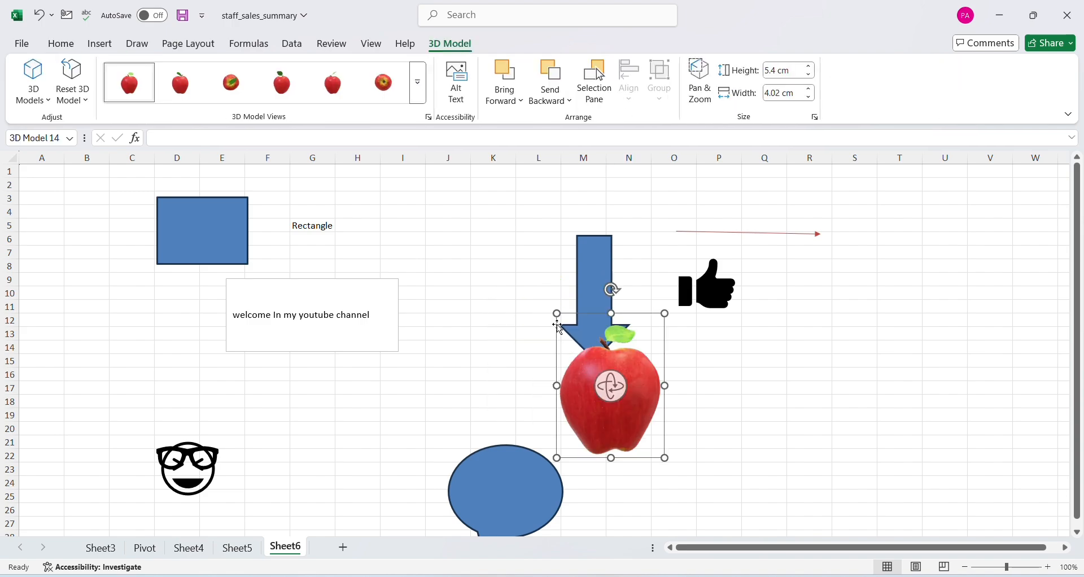
{"action": "left_click_drag", "start_coordinate": [563, 351], "coordinate": [844, 397]}
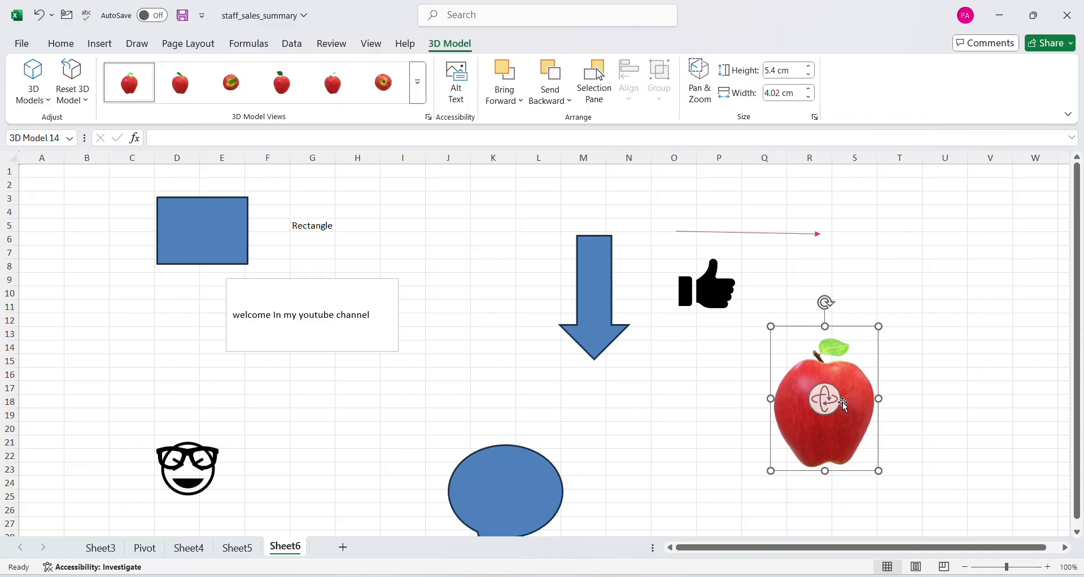
{"action": "left_click", "coordinate": [1016, 454]}
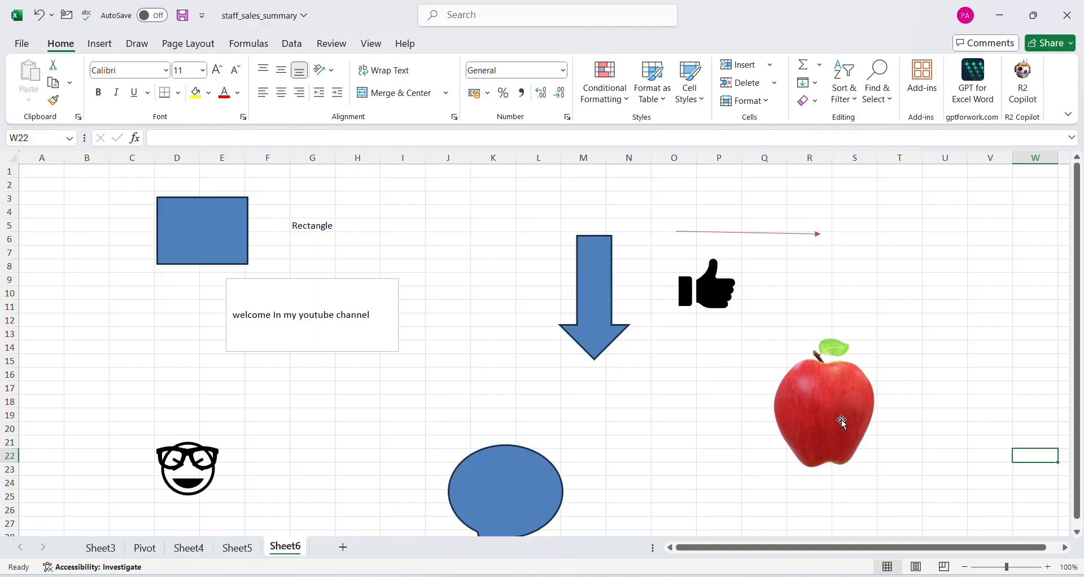
Switch to the Chrome browser and search Google Images for "diwali 2025"
{"action": "left_click", "coordinate": [94, 50]}
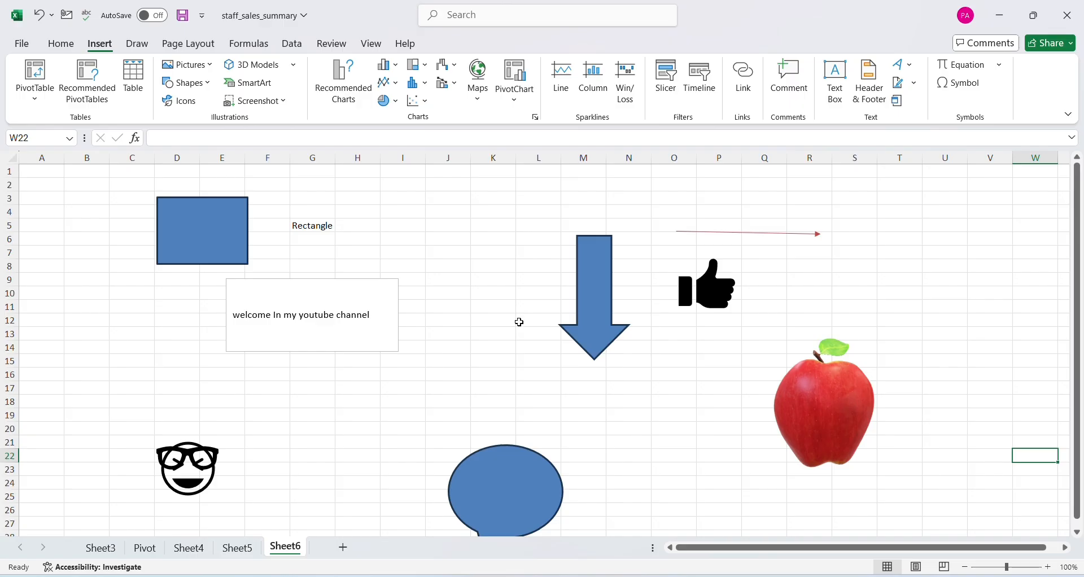
{"action": "left_click", "coordinate": [286, 105]}
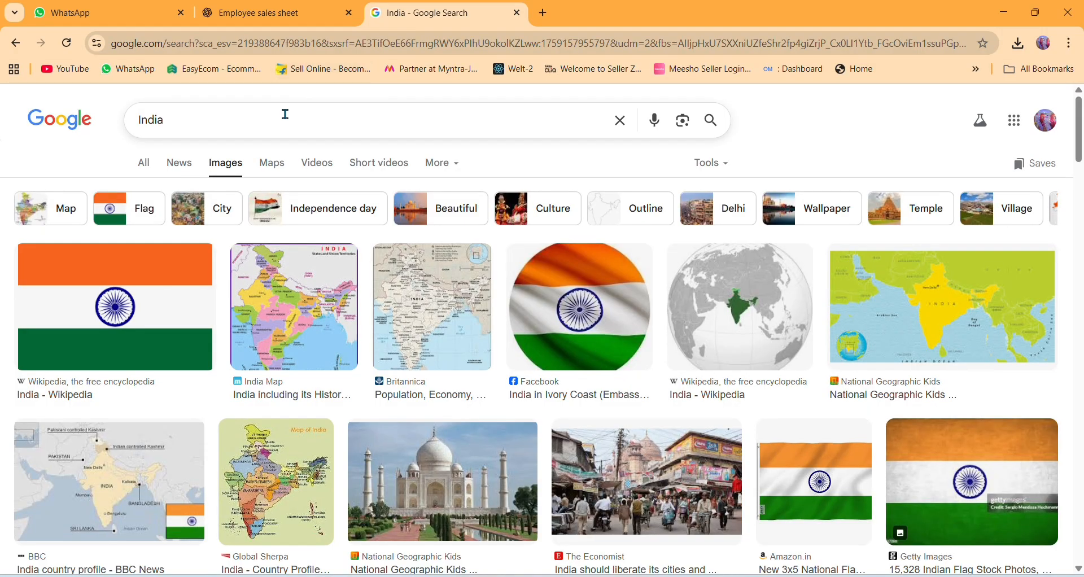
{"action": "left_click", "coordinate": [271, 126]}
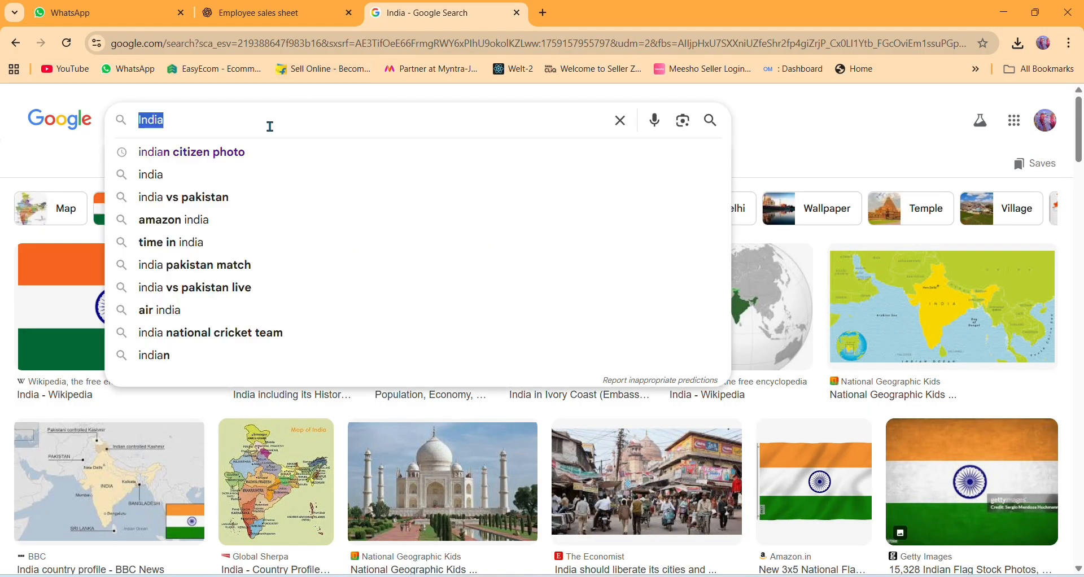
{"action": "type", "text": "Diwali"}
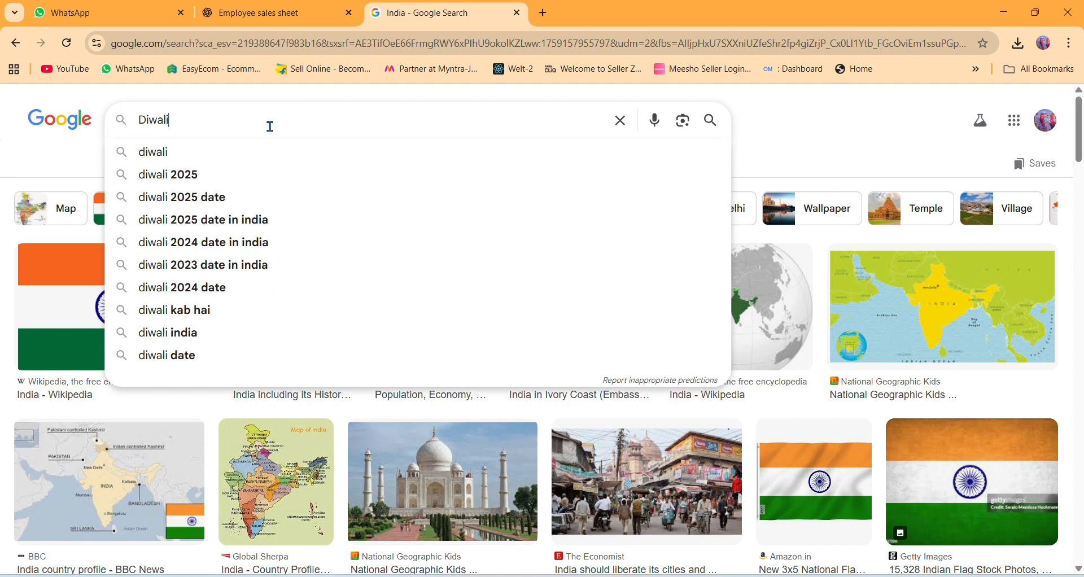
{"action": "left_click", "coordinate": [259, 180]}
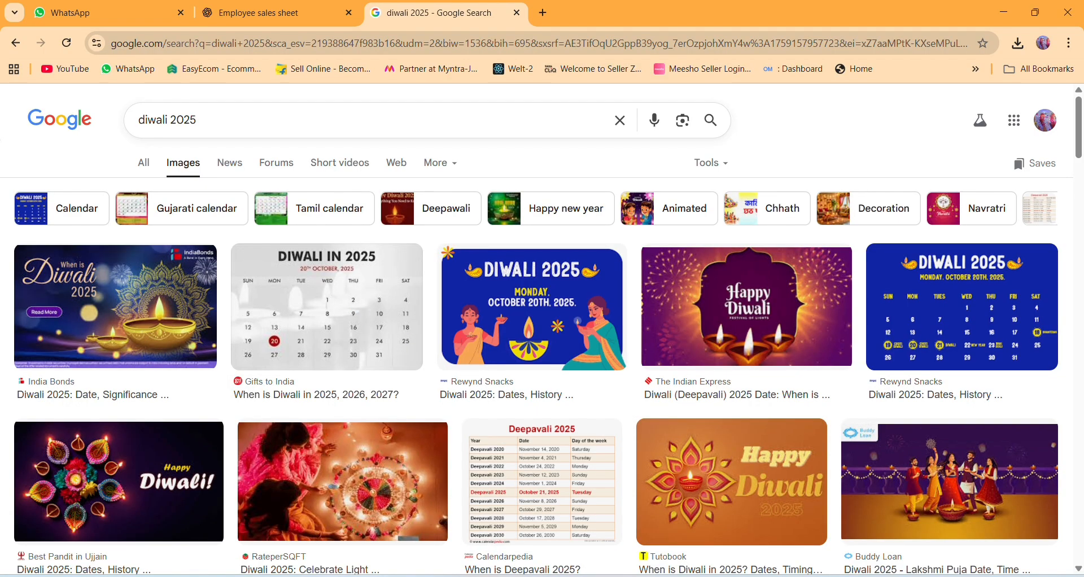
Return to the staff_sales_summary workbook in Excel and add a new blank worksheet after Sheet6
{"action": "mouse_move", "coordinate": [638, 573]}
{"action": "left_click", "coordinate": [754, 518]}
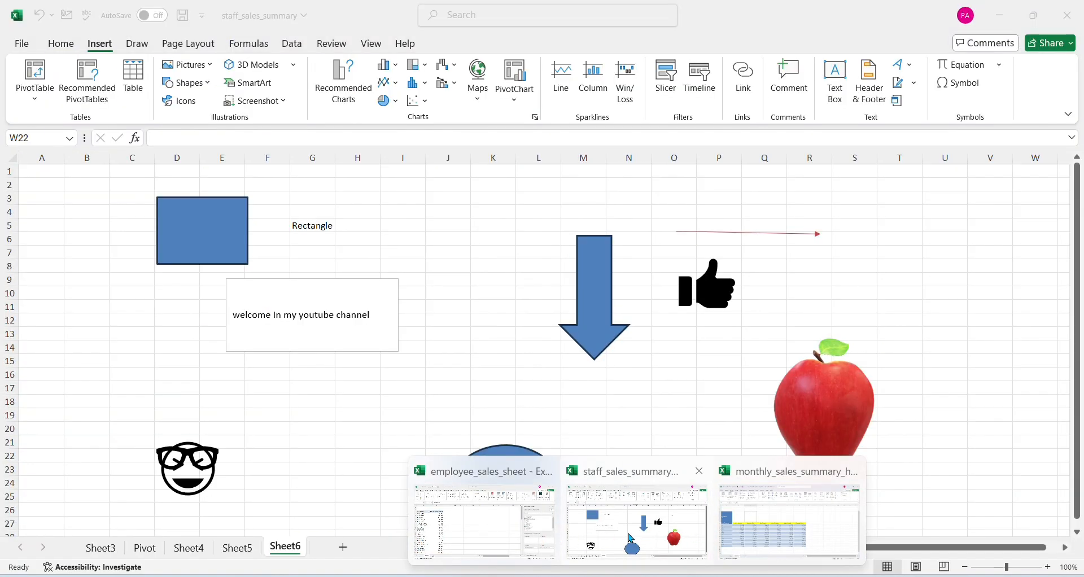
{"action": "left_click", "coordinate": [630, 537]}
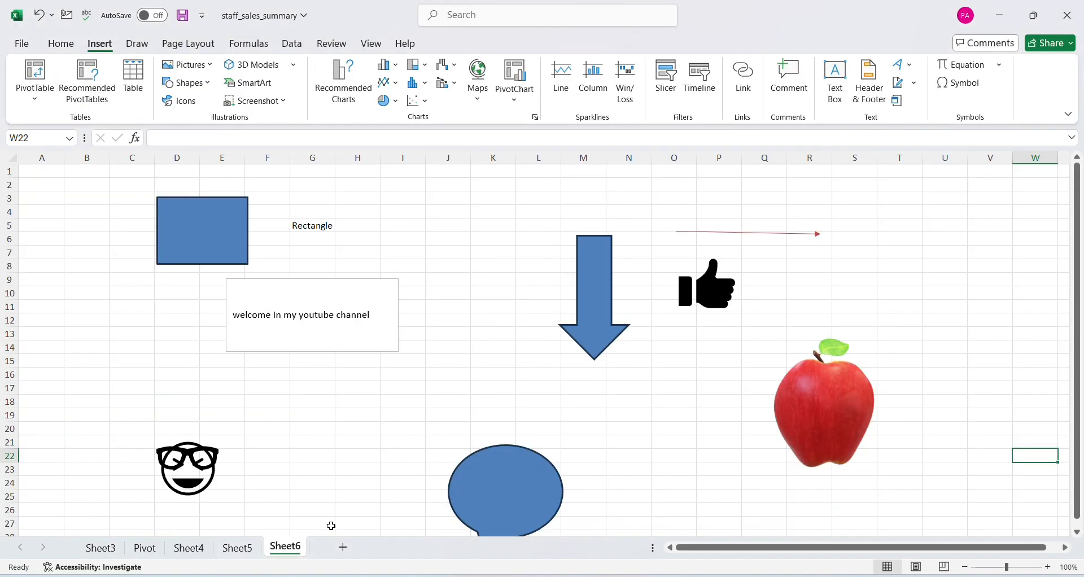
{"action": "left_click", "coordinate": [343, 547]}
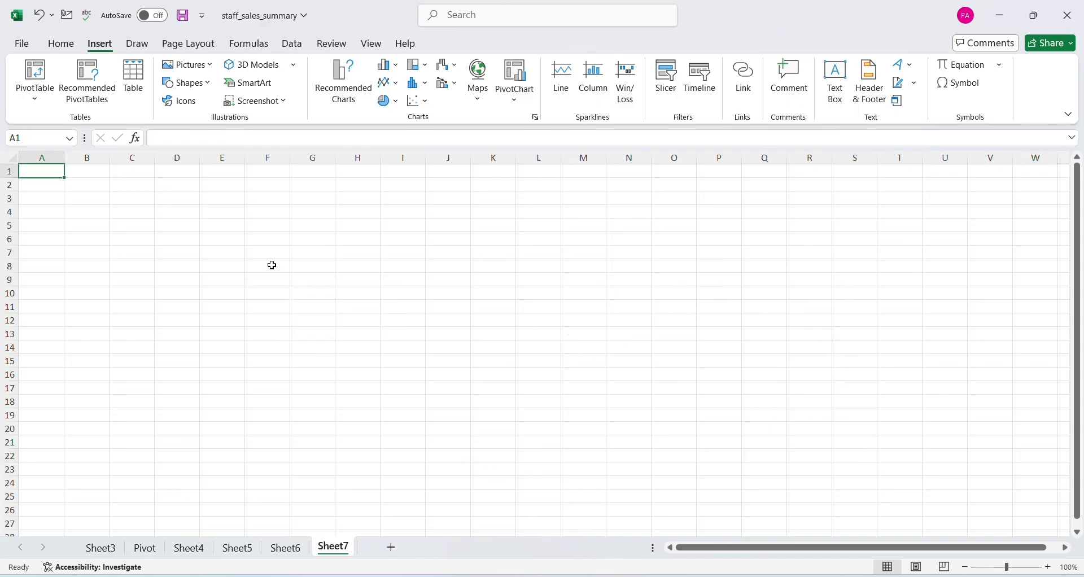
Insert a screen clipping of the "diwali 2025" Google Images results page, and cut the picture from the blank sheet
{"action": "left_click", "coordinate": [283, 107]}
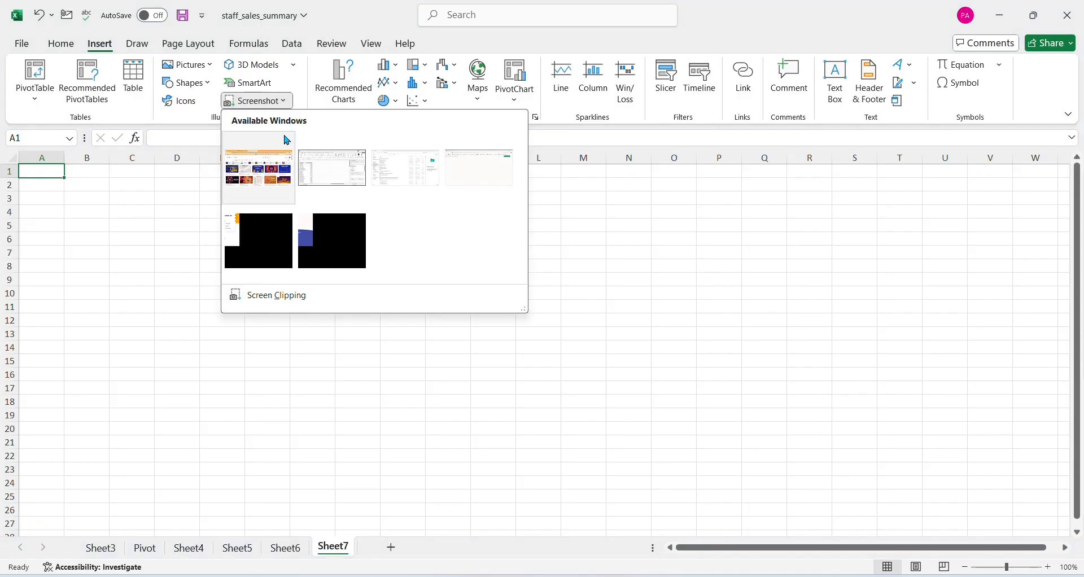
{"action": "left_click", "coordinate": [258, 305]}
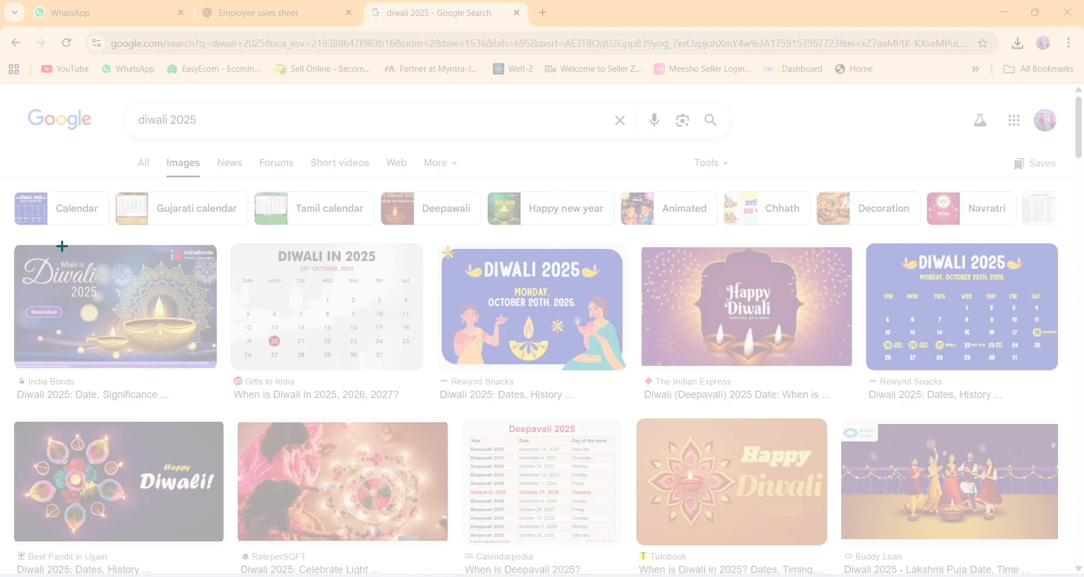
{"action": "left_click_drag", "start_coordinate": [1, 92], "coordinate": [1080, 562]}
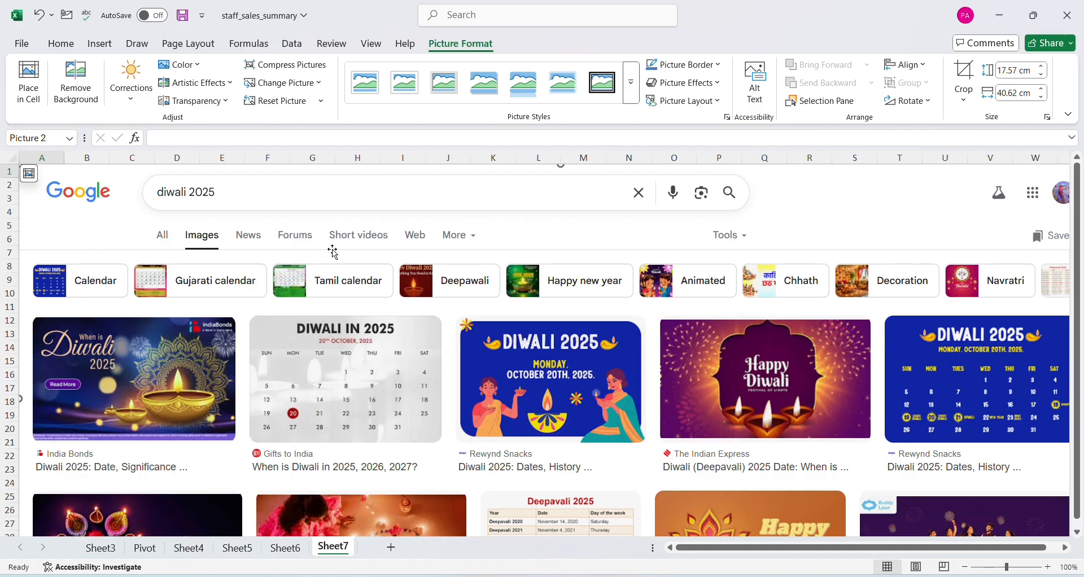
{"action": "key", "text": "ctrl+x"}
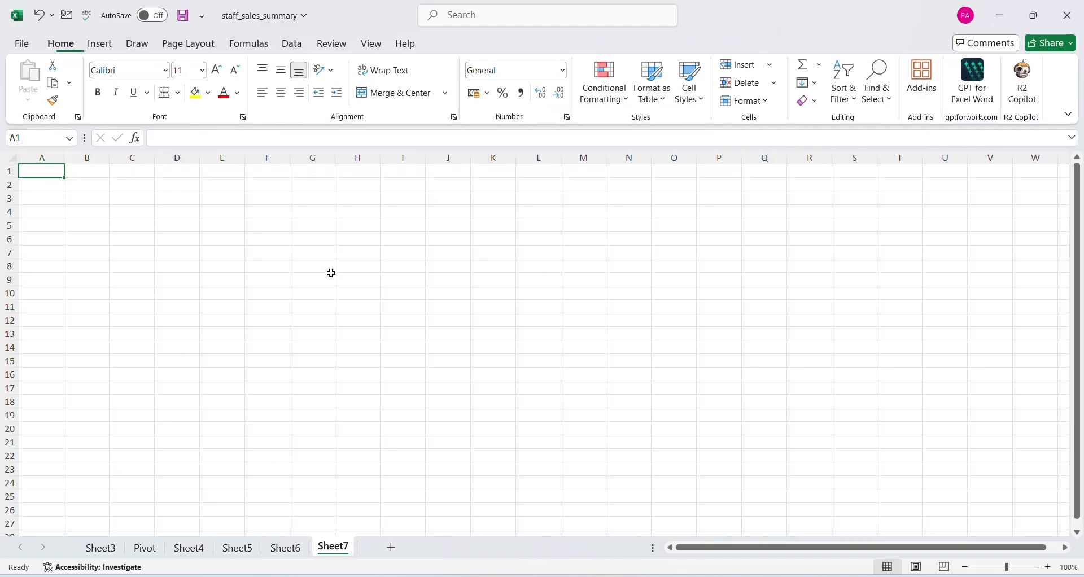
{"action": "left_click", "coordinate": [308, 302]}
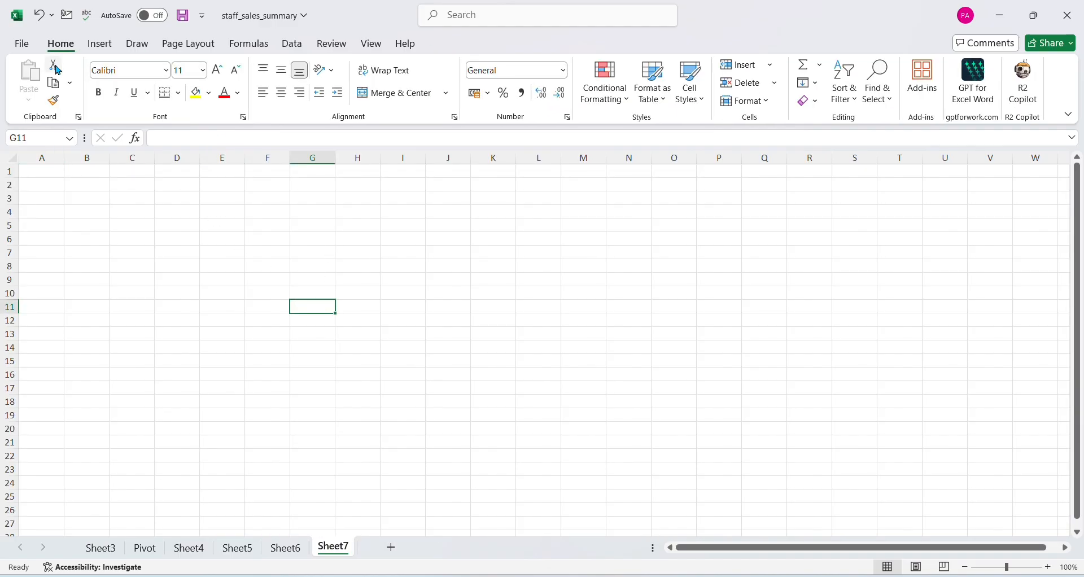
Insert a Basic Cycle SmartArt graphic from the Cycle category on the blank Sheet9
{"action": "left_click", "coordinate": [99, 45]}
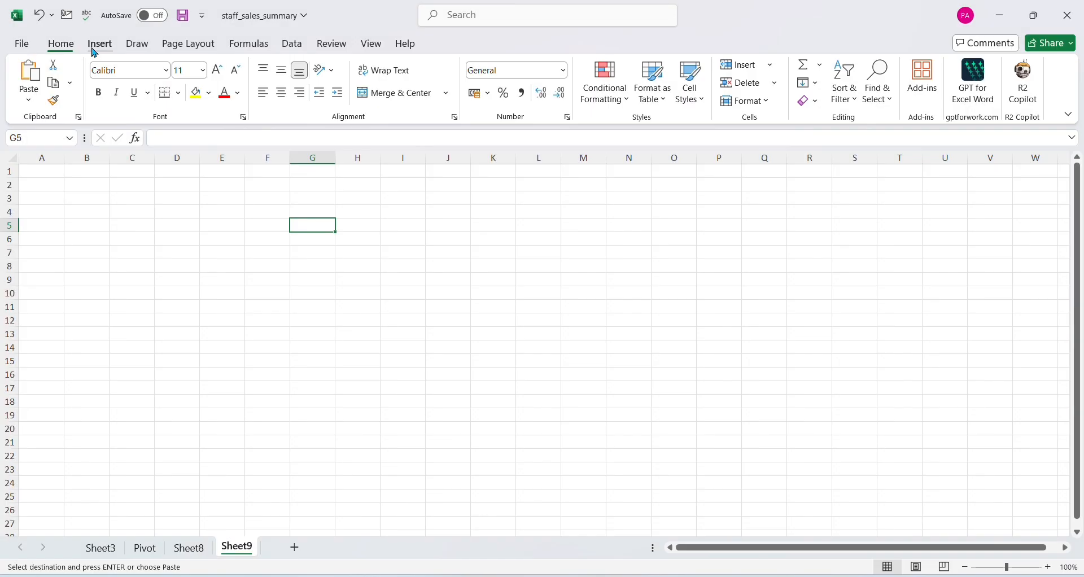
{"action": "left_click", "coordinate": [99, 44]}
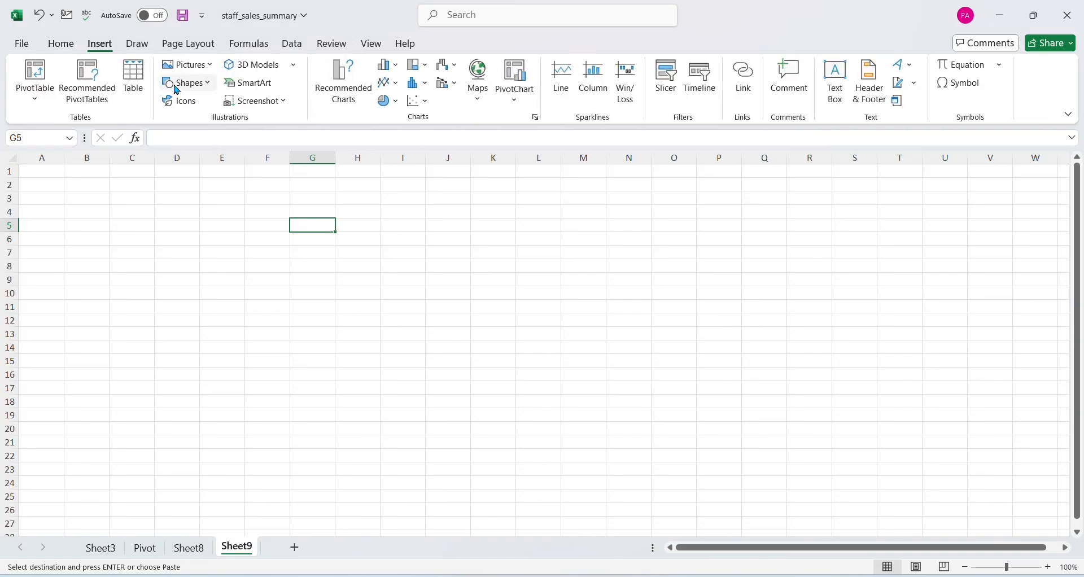
{"action": "left_click", "coordinate": [258, 90]}
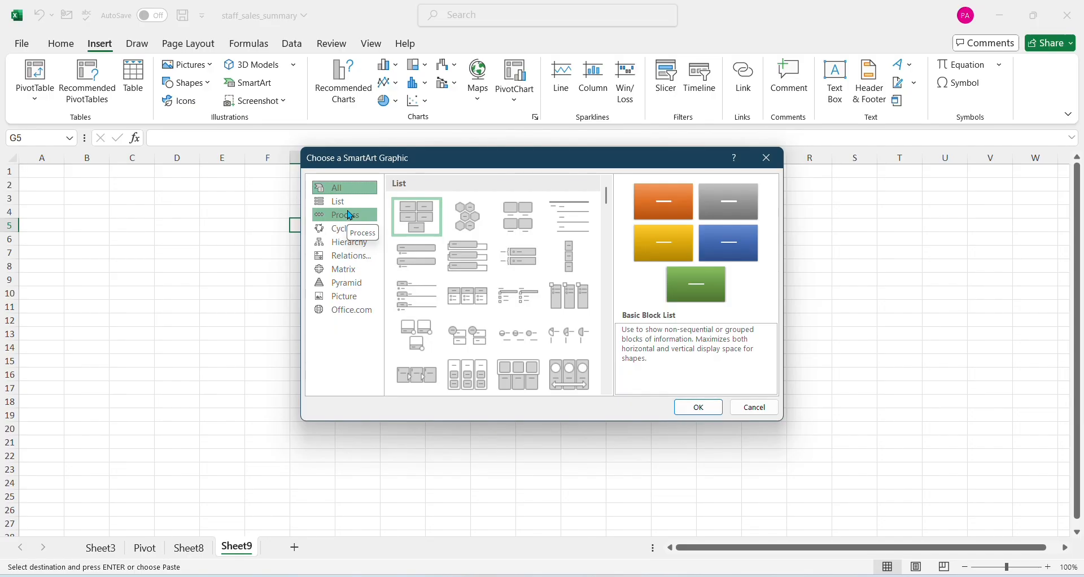
{"action": "left_click", "coordinate": [352, 247]}
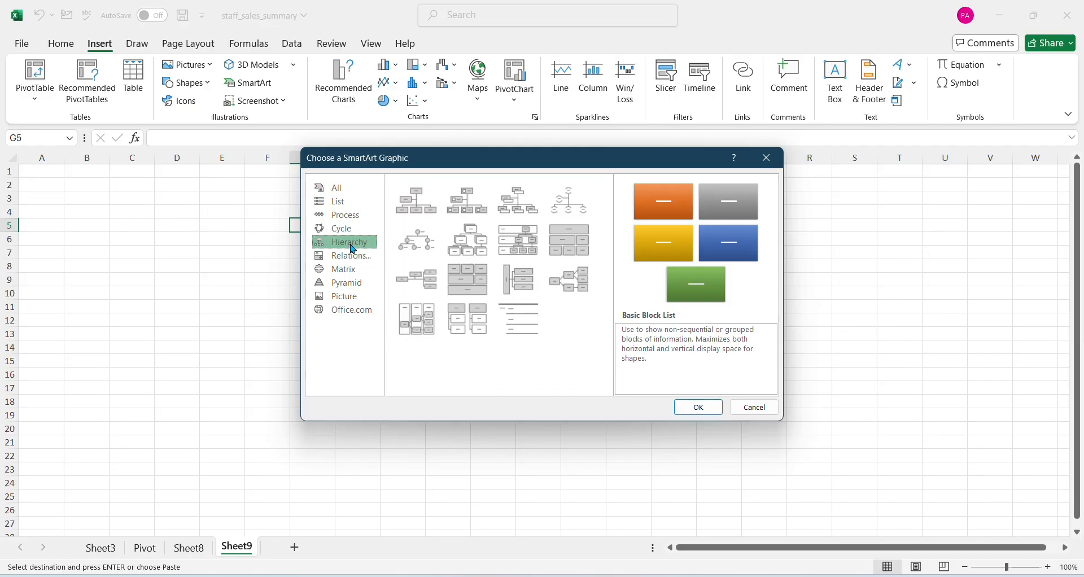
{"action": "left_click", "coordinate": [359, 258]}
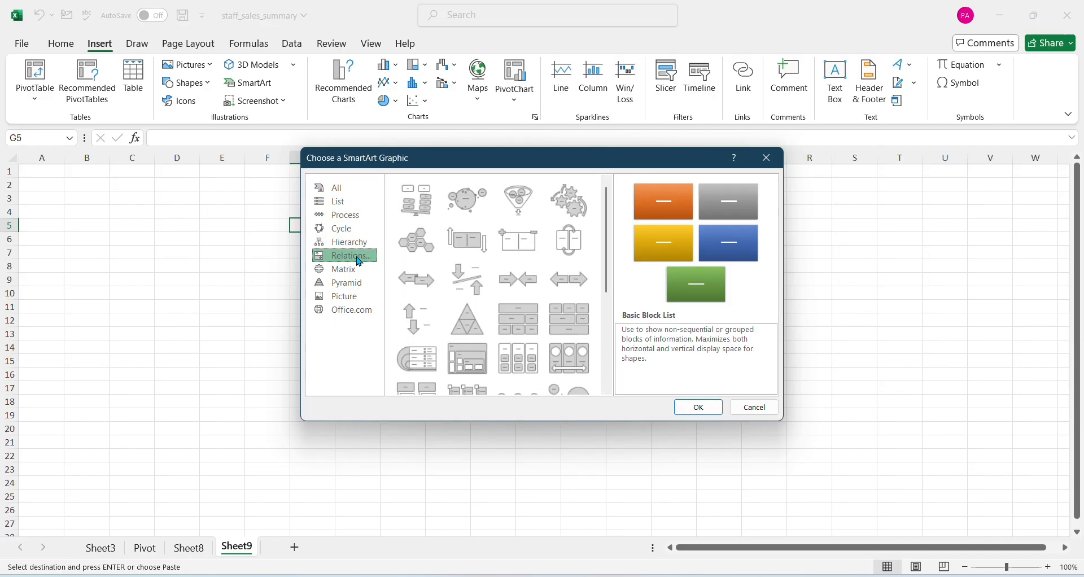
{"action": "left_click", "coordinate": [349, 229]}
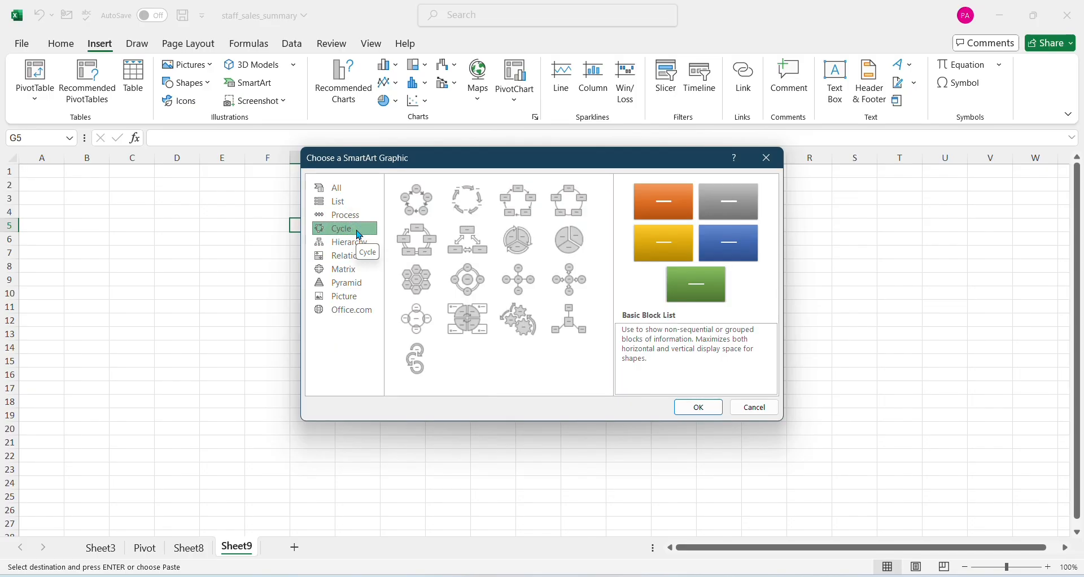
{"action": "left_click", "coordinate": [435, 217]}
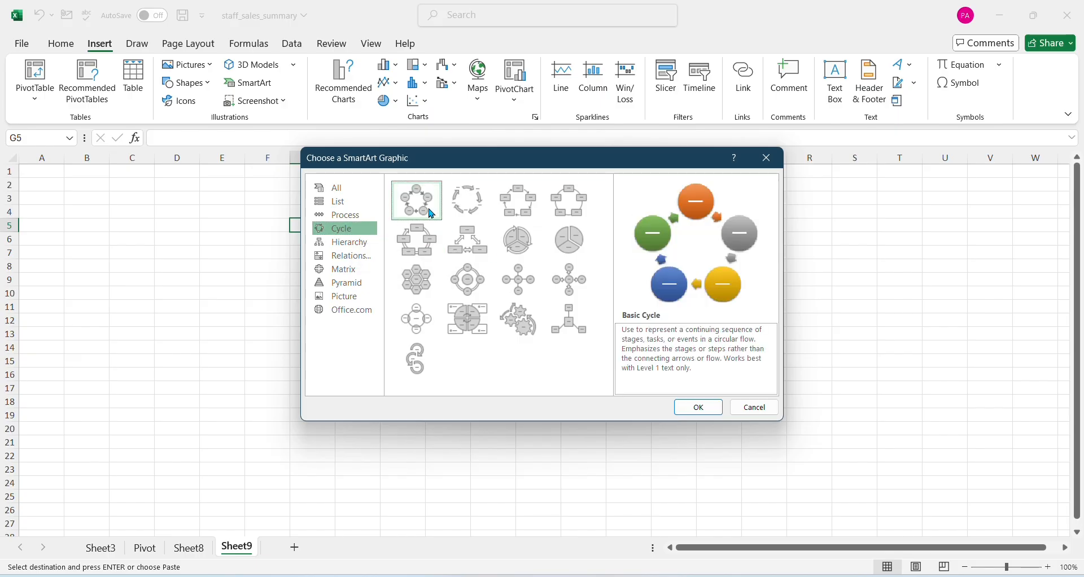
{"action": "left_click", "coordinate": [699, 410]}
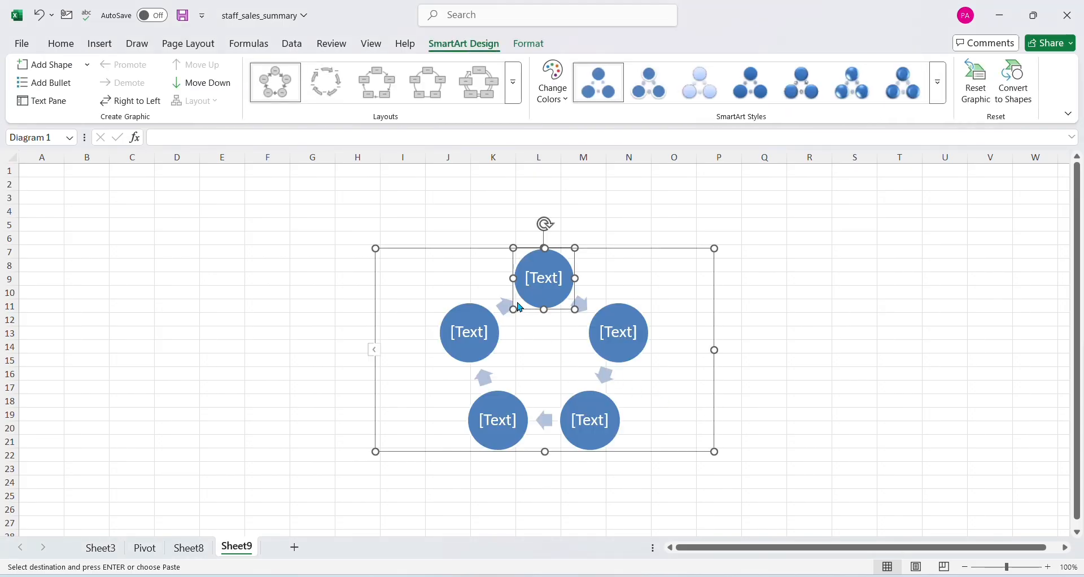
Open the SmartArt's text pane and enter "Computer" as the first item, adding a new bullet below it
{"action": "left_click", "coordinate": [540, 285]}
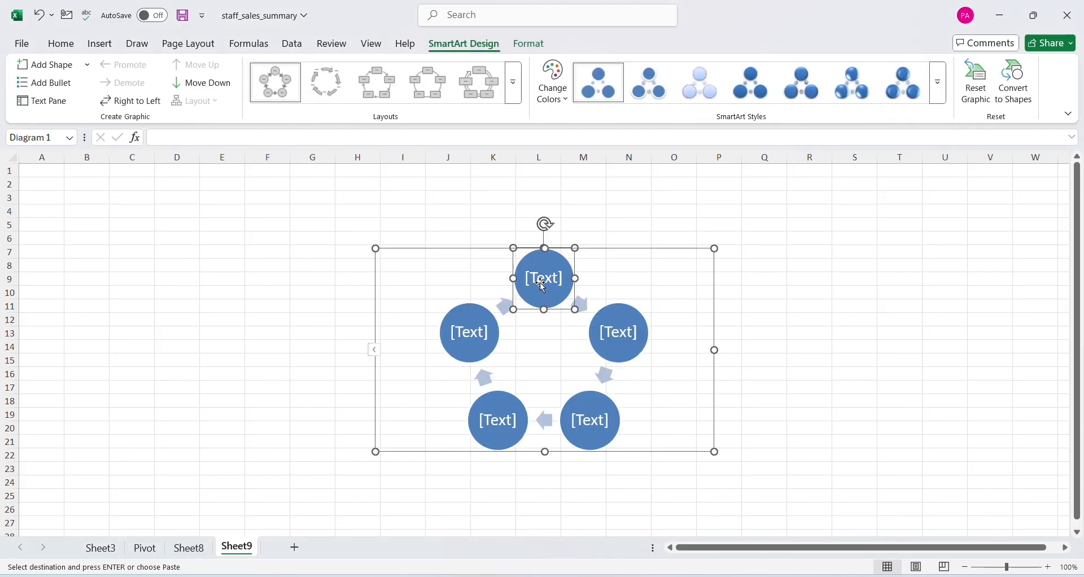
{"action": "left_click", "coordinate": [375, 351]}
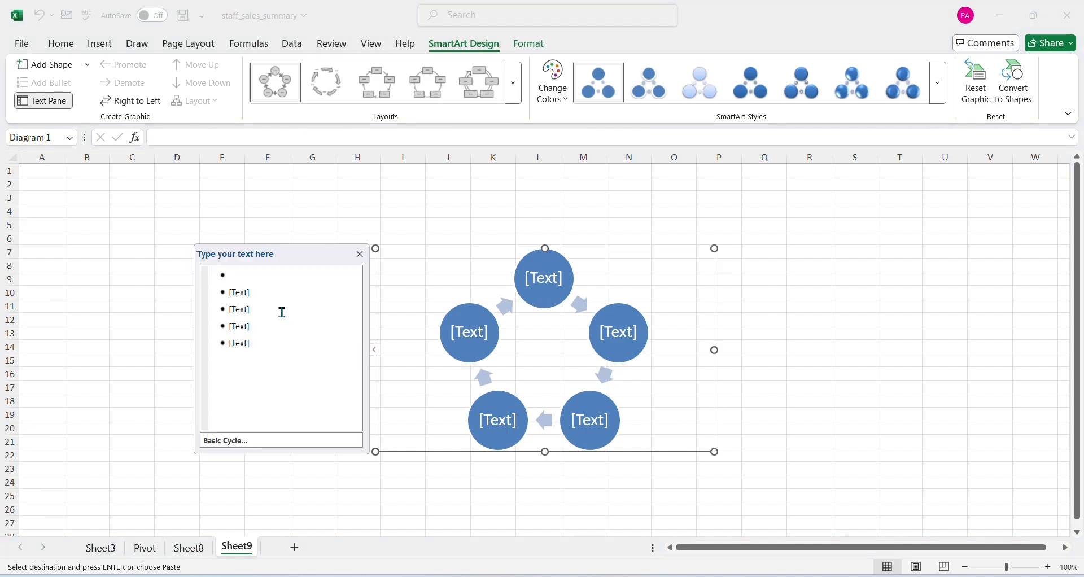
{"action": "left_click", "coordinate": [280, 278]}
{"action": "type", "text": "Co"}
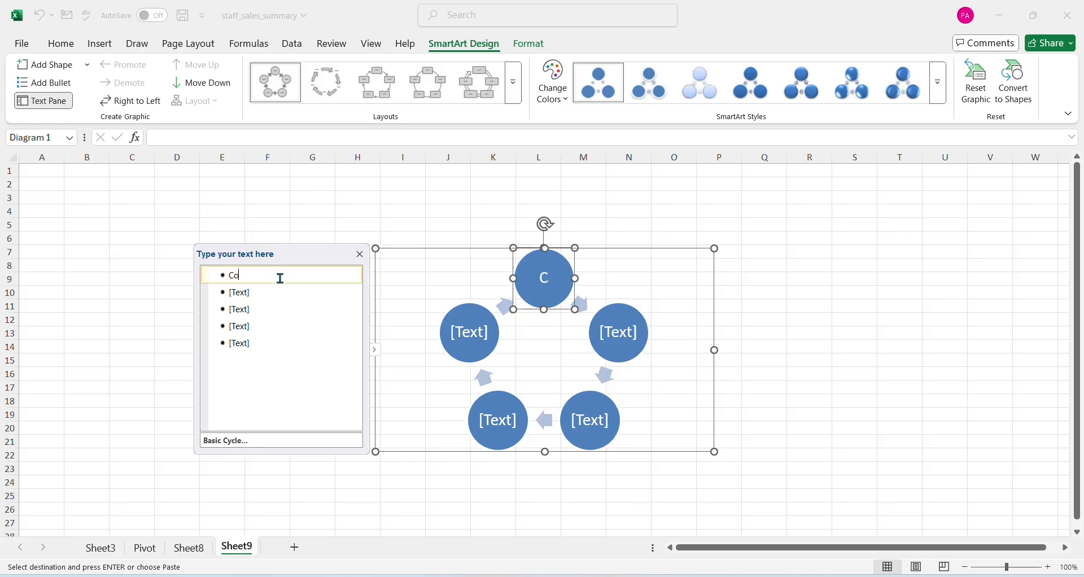
{"action": "type", "text": "mputer"}
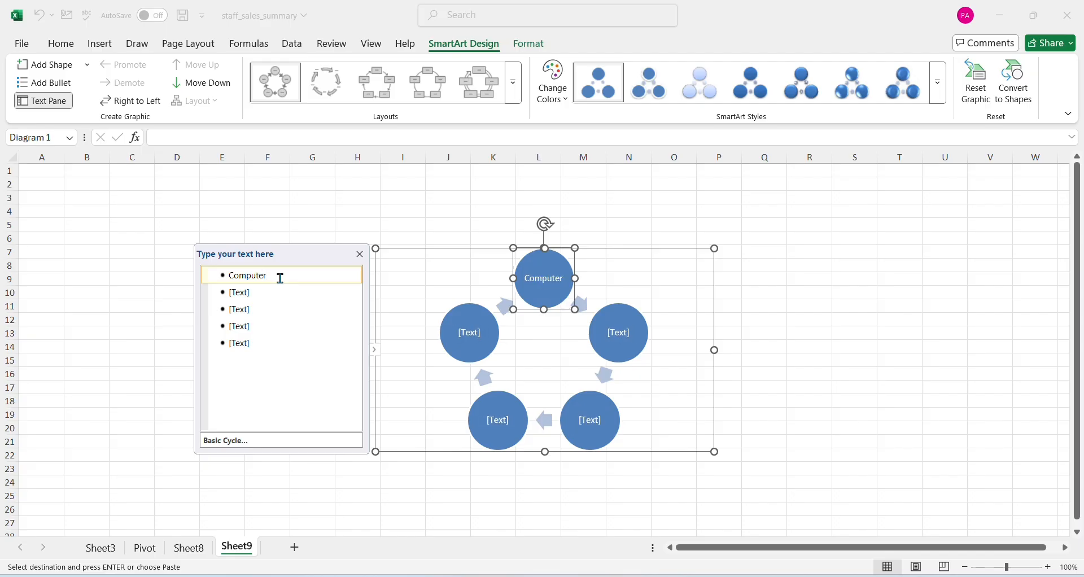
{"action": "key", "text": "Return"}
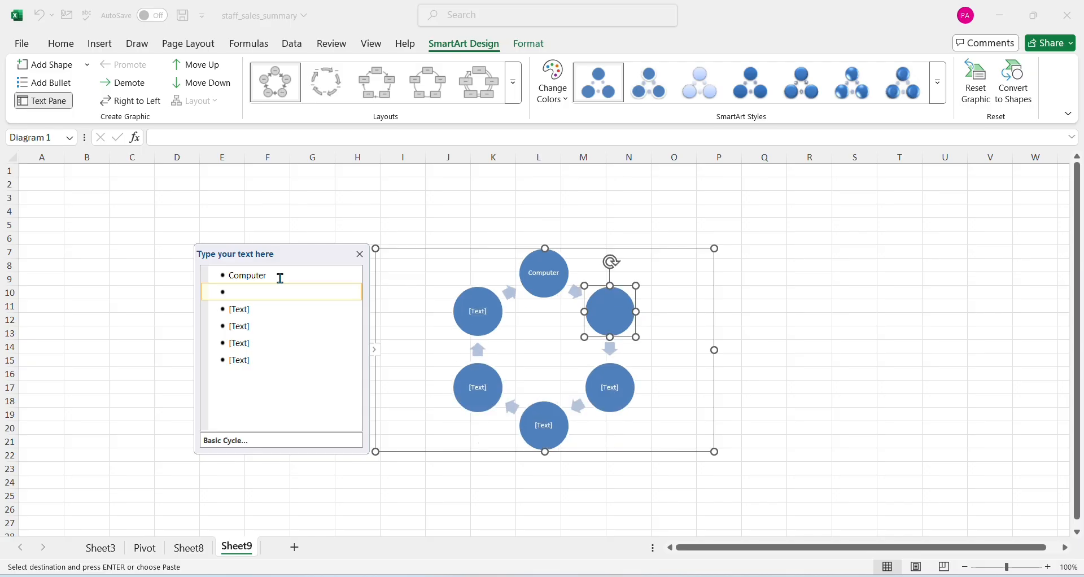
Enter "Mouse", "Printer" and "Keyboard" as the cycle's next items, and add another empty bullet after them
{"action": "type", "text": "Mouse"}
{"action": "key", "text": "Return"}
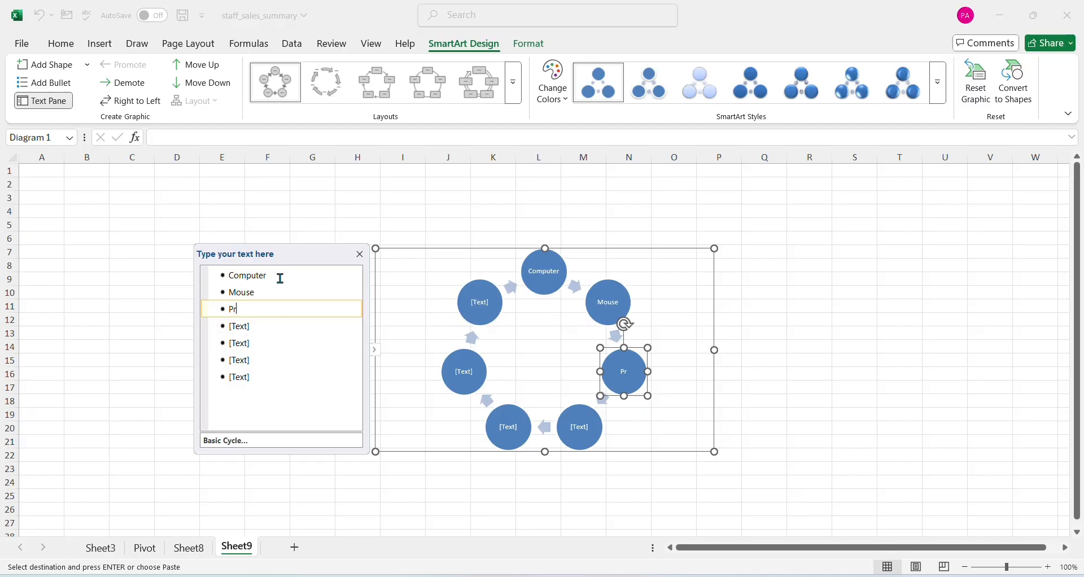
{"action": "type", "text": "Printer"}
{"action": "key", "text": "Return"}
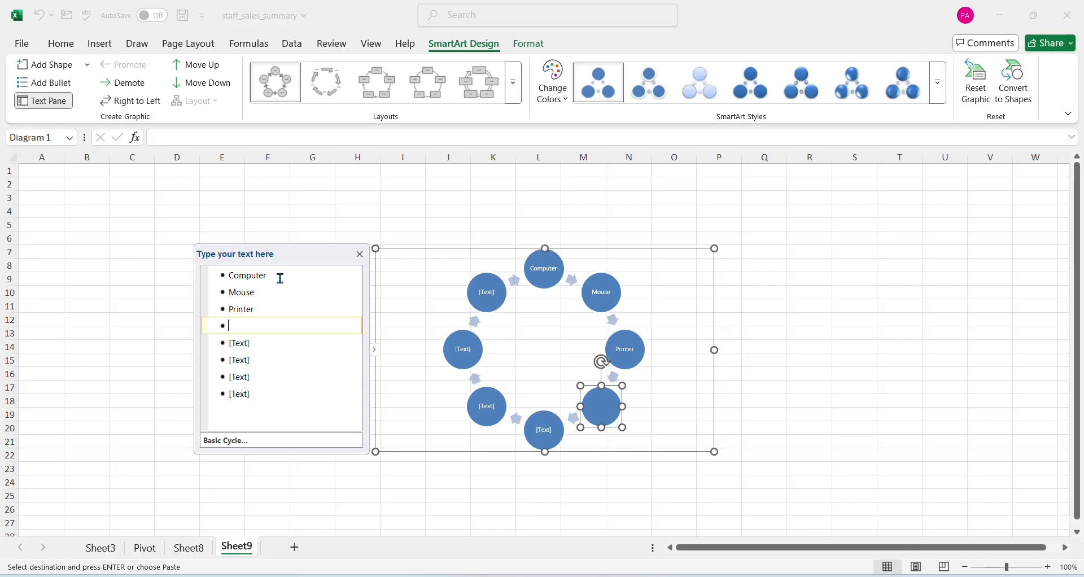
{"action": "type", "text": "Keyboard"}
{"action": "key", "text": "Return"}
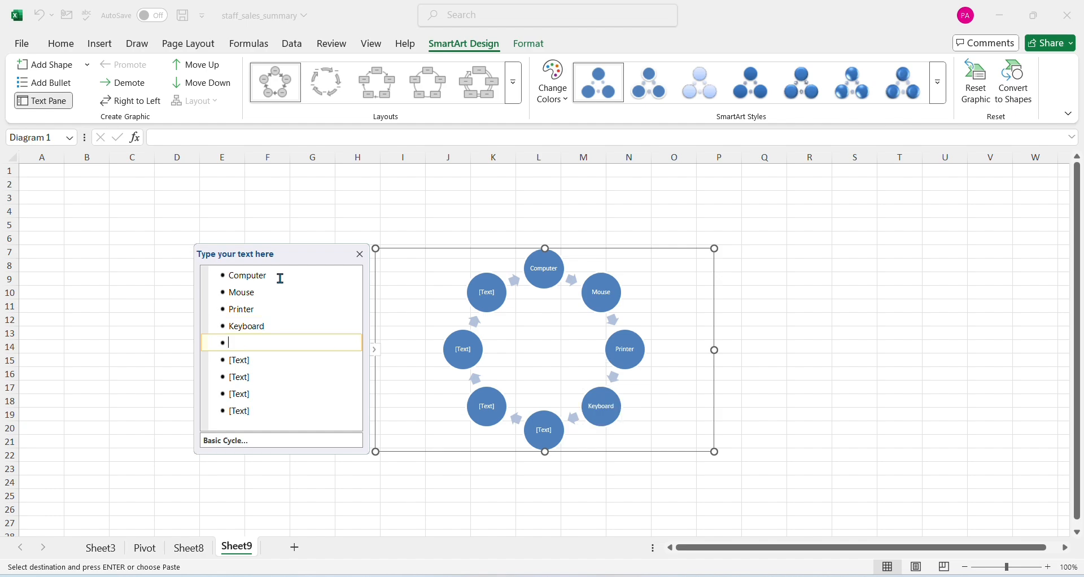
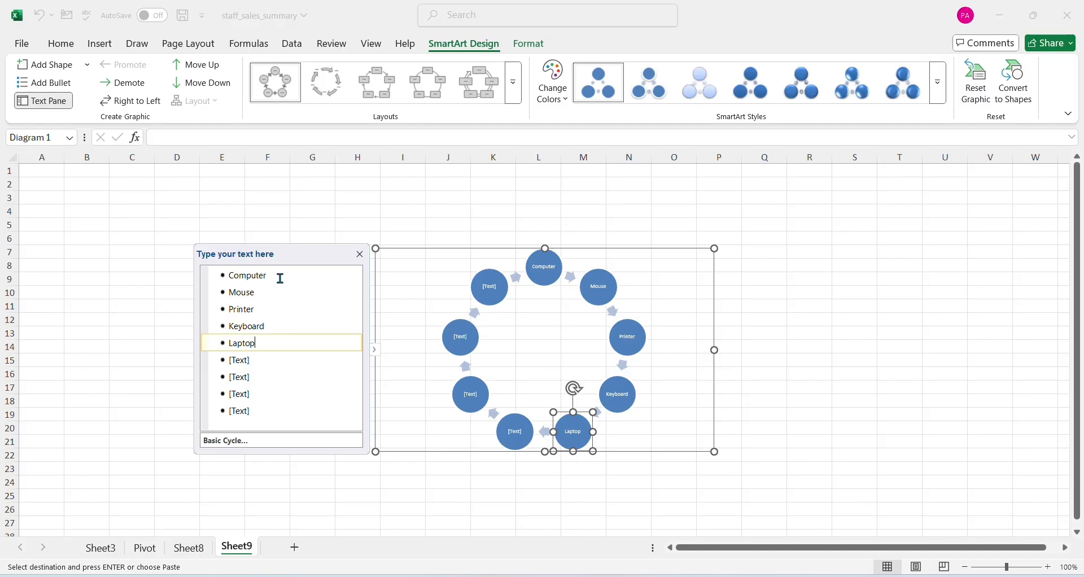
Delete all the empty bullets below "Laptop" in the SmartArt's text pane, leaving only the five named items
{"action": "left_click", "coordinate": [310, 390]}
{"action": "left_click", "coordinate": [240, 360]}
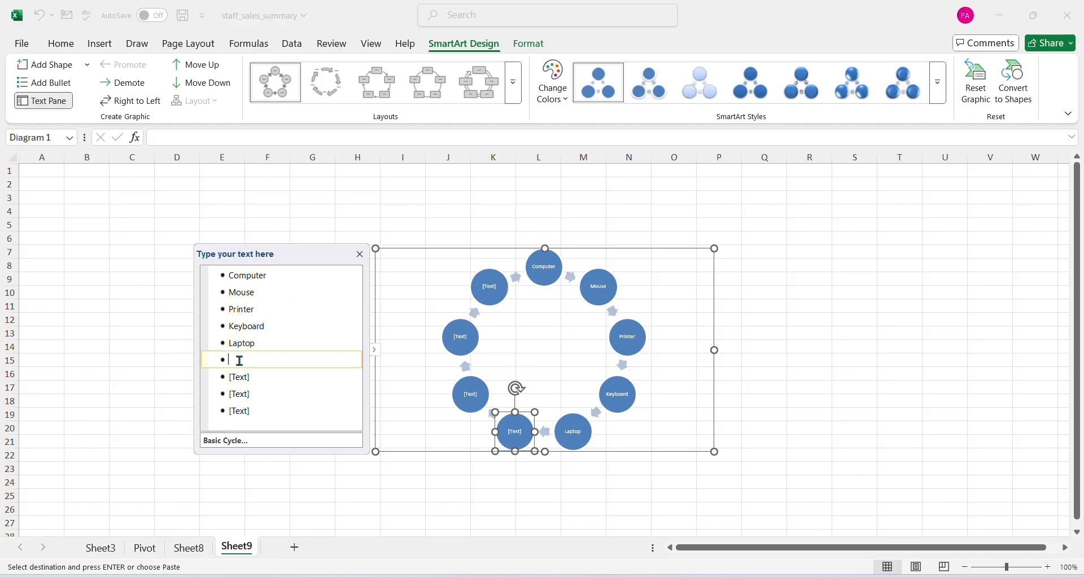
{"action": "right_click", "coordinate": [243, 377]}
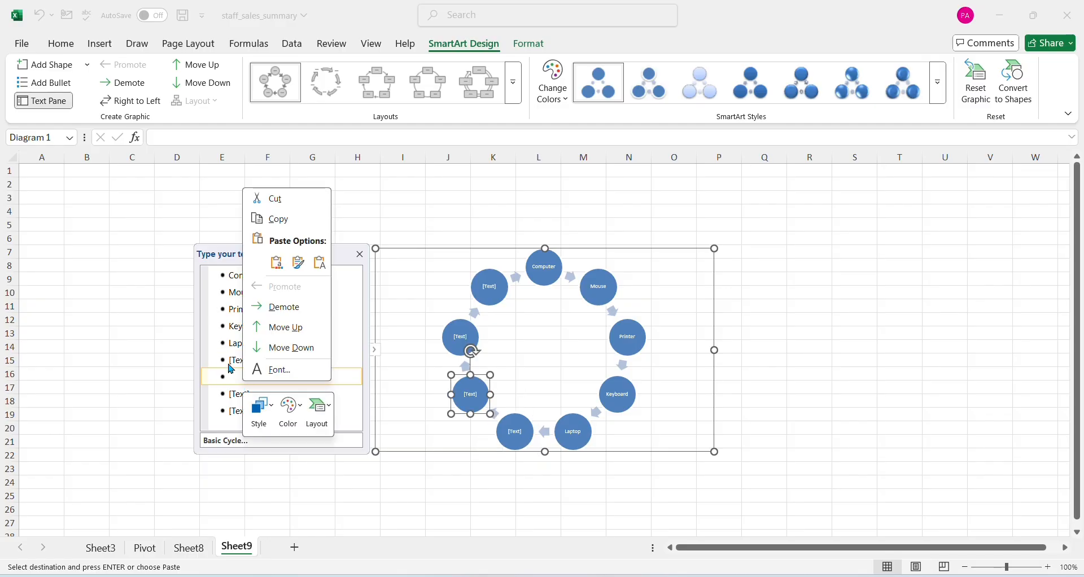
{"action": "left_click", "coordinate": [225, 359]}
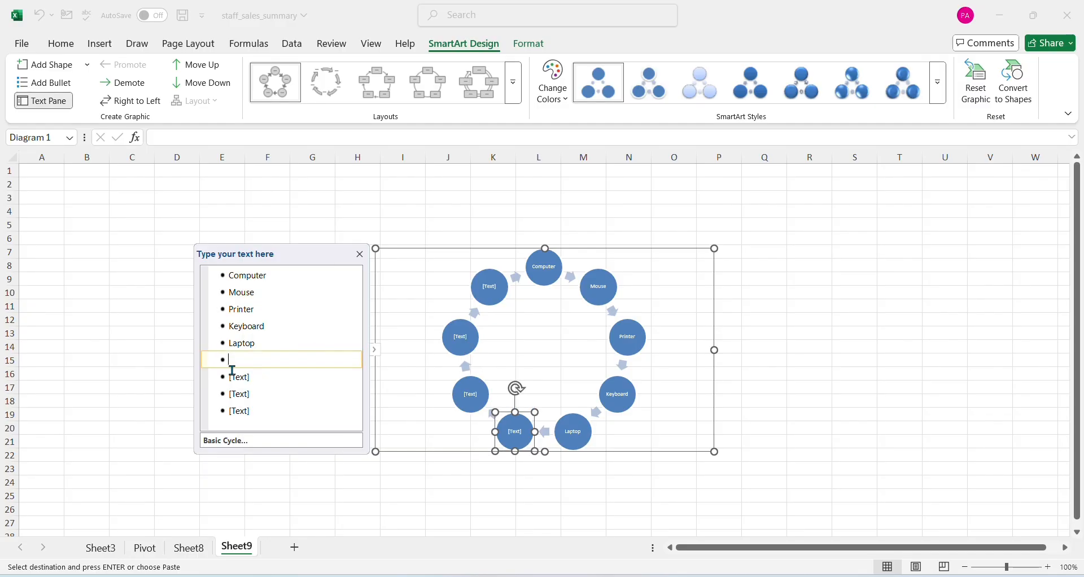
{"action": "left_click", "coordinate": [235, 377]}
{"action": "key", "text": "Delete"}
{"action": "key", "text": "Delete"}
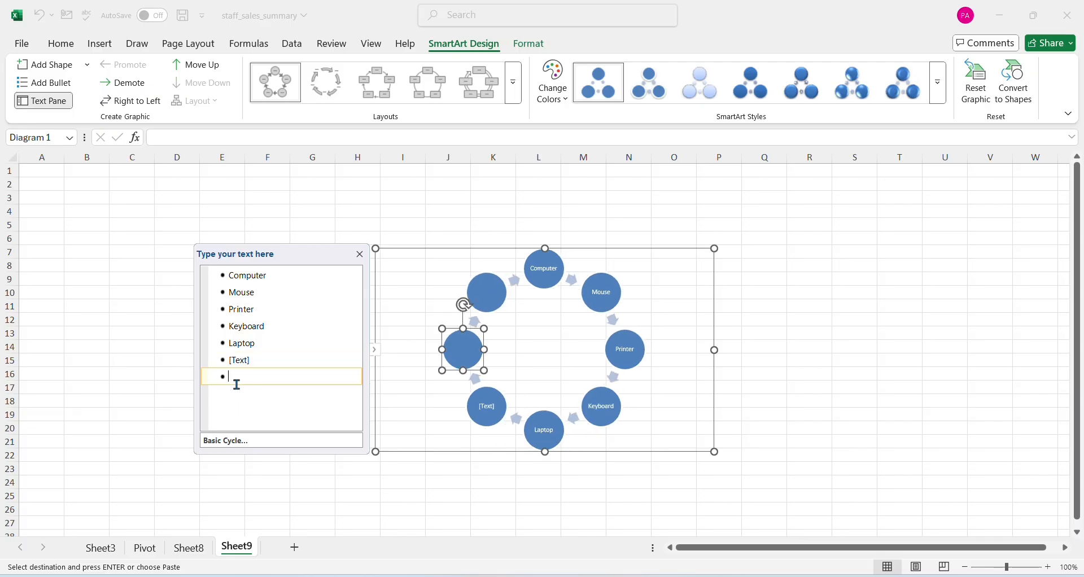
{"action": "left_click", "coordinate": [235, 361]}
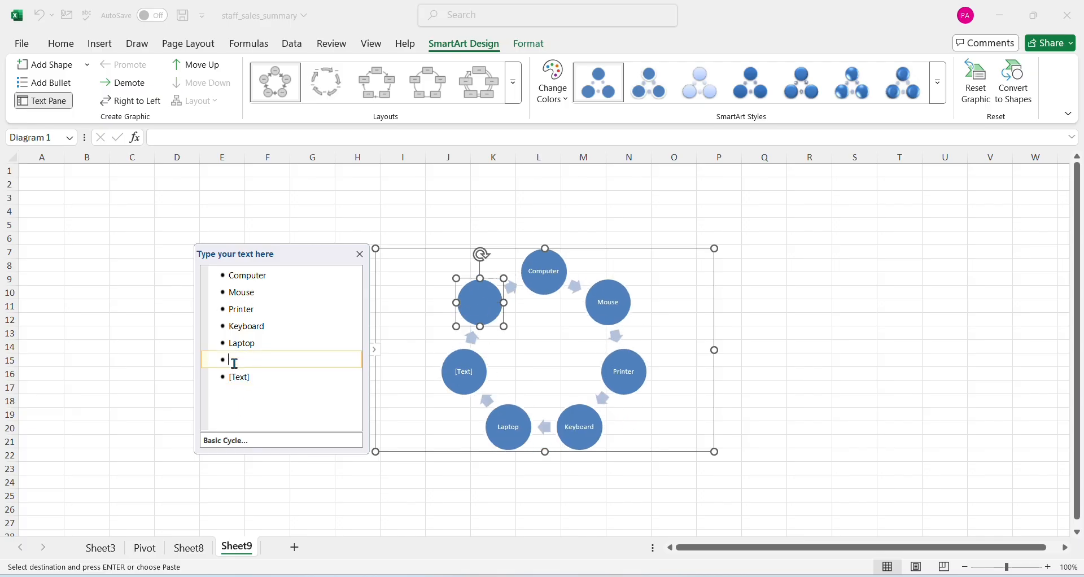
{"action": "key", "text": "Delete"}
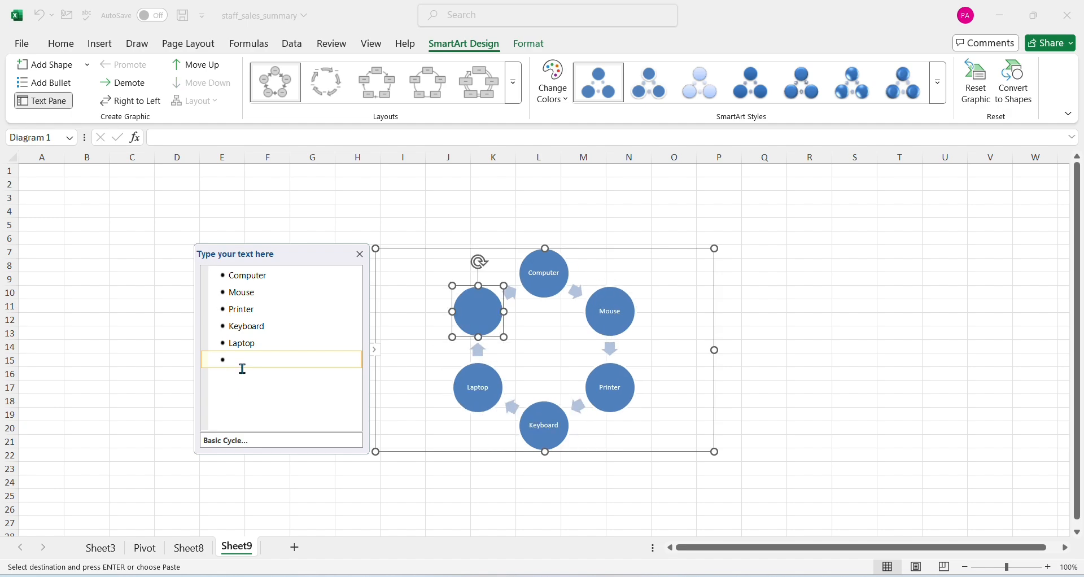
{"action": "key", "text": "BackSpace"}
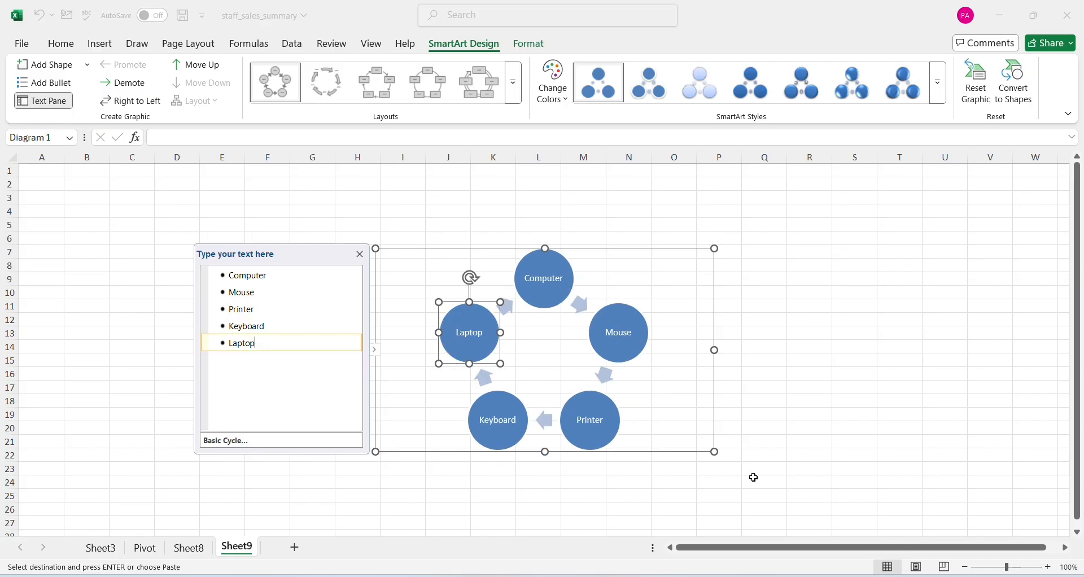
Apply the SmartArt style with white outlines to the cycle and recolor it with the first Colorful palette
{"action": "scroll", "coordinate": [754, 478], "scroll_direction": "up", "scroll_amount": 2, "text": "ctrl"}
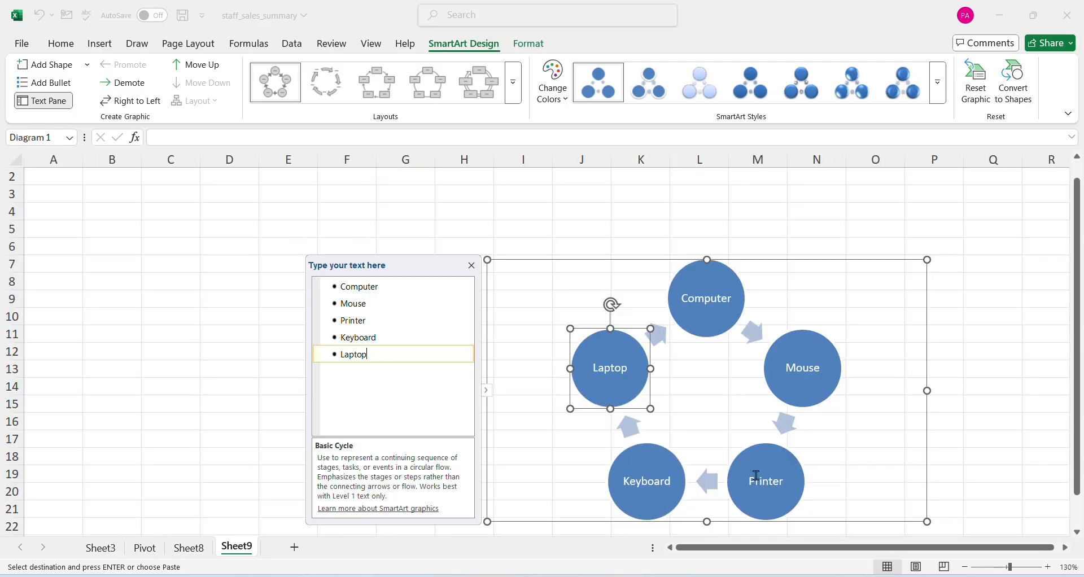
{"action": "scroll", "coordinate": [756, 476], "scroll_direction": "up", "scroll_amount": 6, "text": "ctrl"}
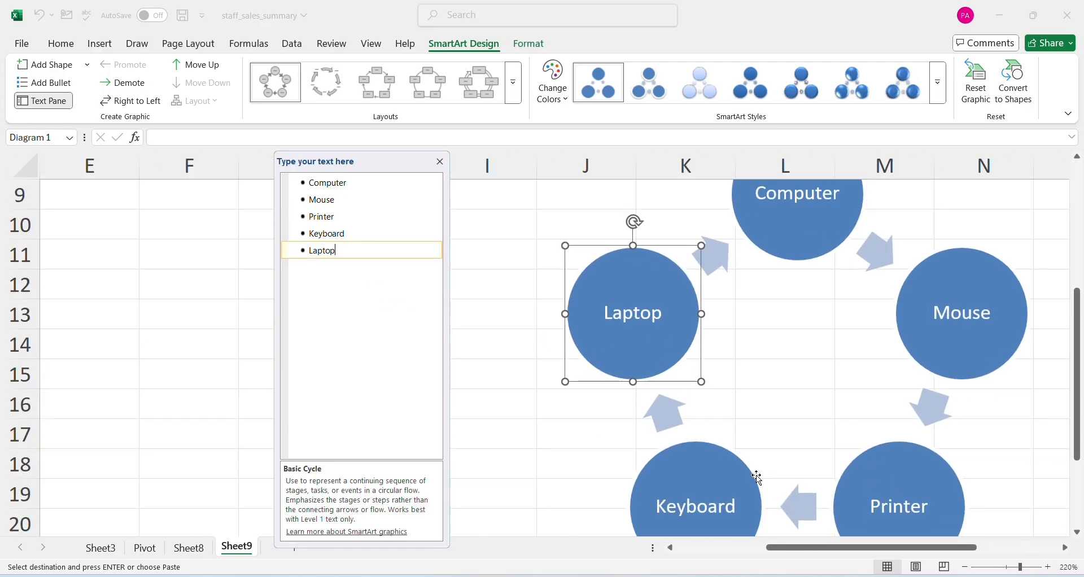
{"action": "scroll", "coordinate": [757, 475], "scroll_direction": "down", "scroll_amount": 2, "text": "ctrl"}
{"action": "left_click_drag", "start_coordinate": [757, 552], "coordinate": [853, 563]}
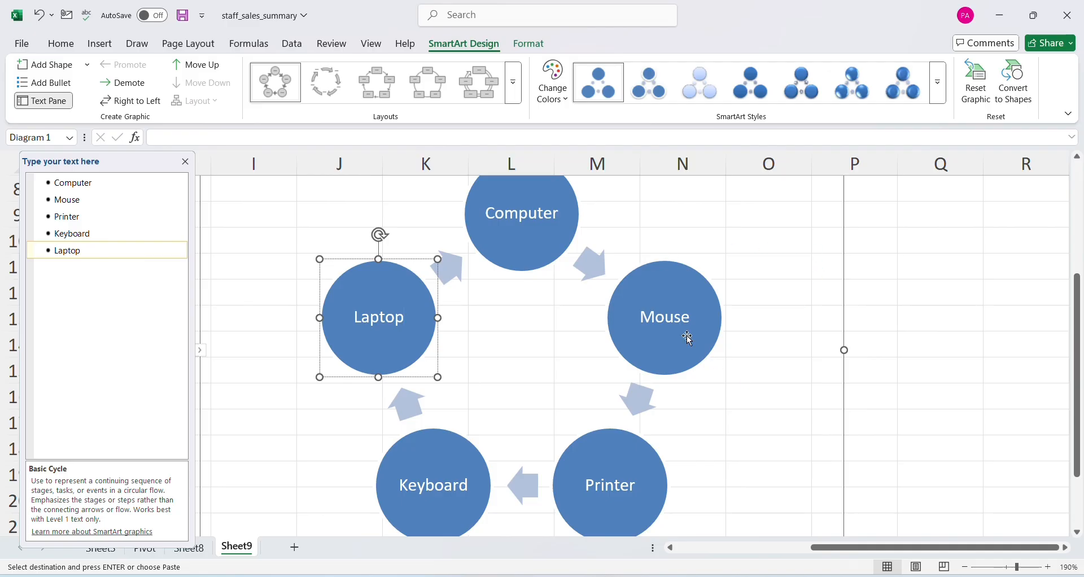
{"action": "left_click", "coordinate": [653, 88]}
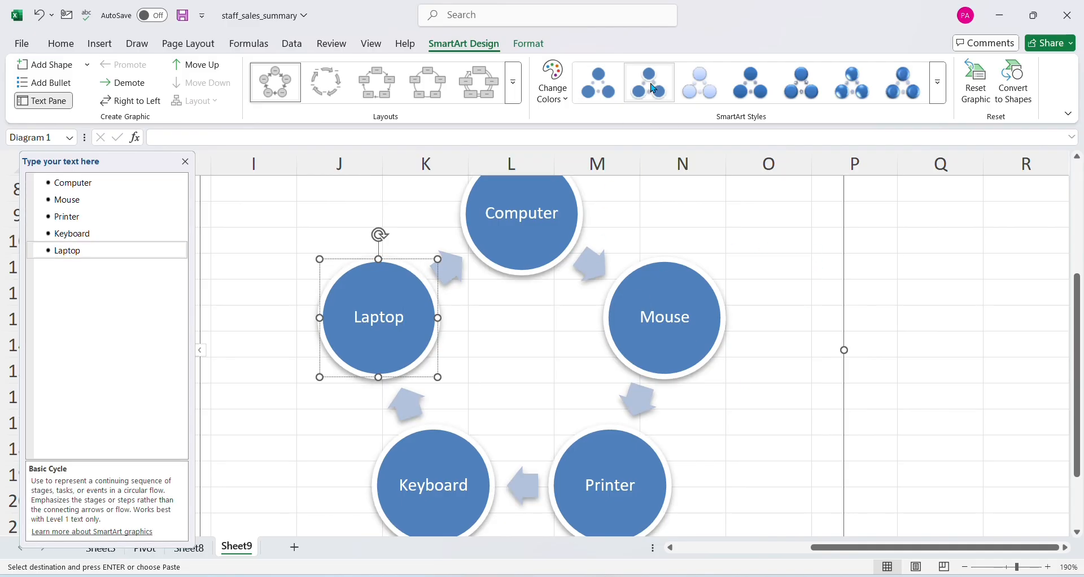
{"action": "left_click", "coordinate": [552, 99]}
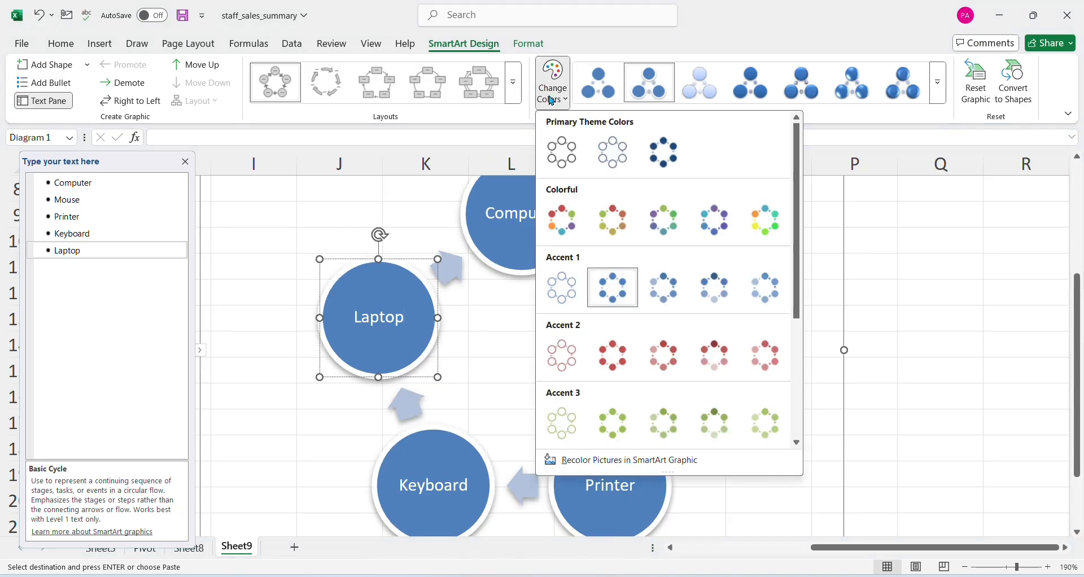
{"action": "left_click", "coordinate": [563, 220]}
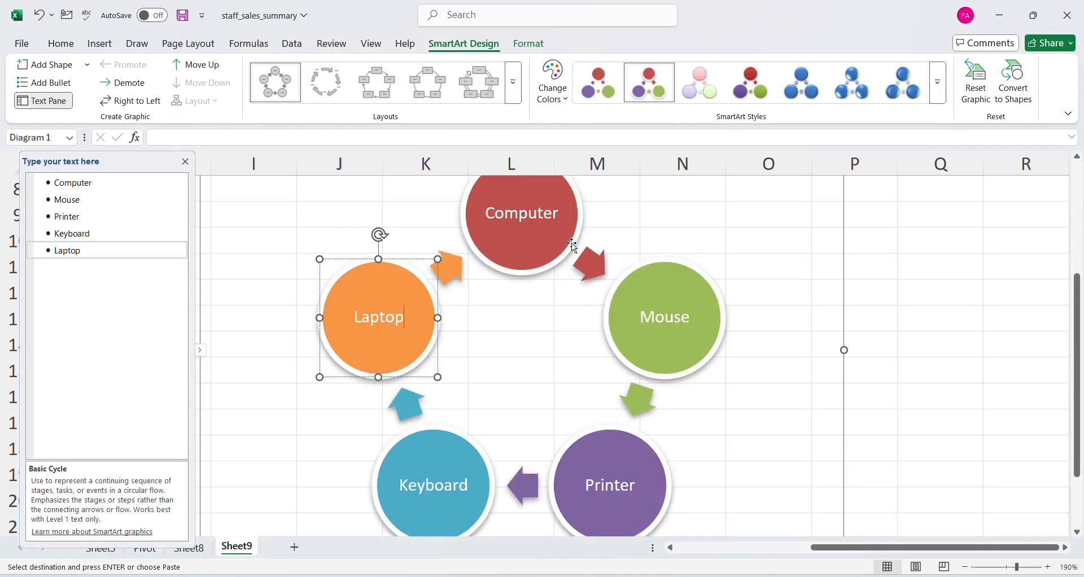
Try a gradient-shaded style and a glossy 3-D style on the colorful cycle graphic
{"action": "left_click", "coordinate": [753, 93]}
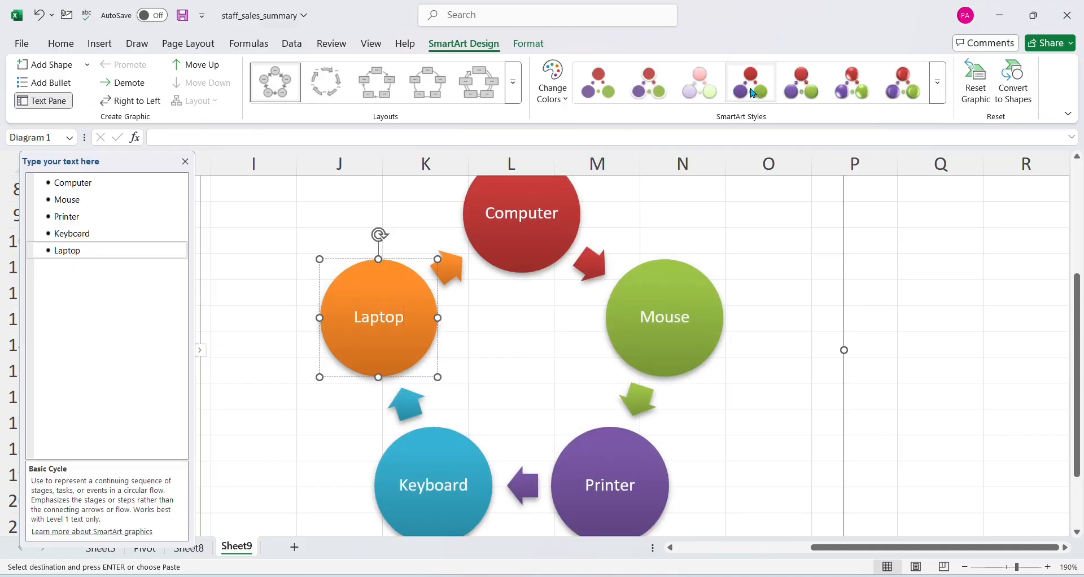
{"action": "left_click", "coordinate": [964, 567]}
{"action": "left_click", "coordinate": [963, 567]}
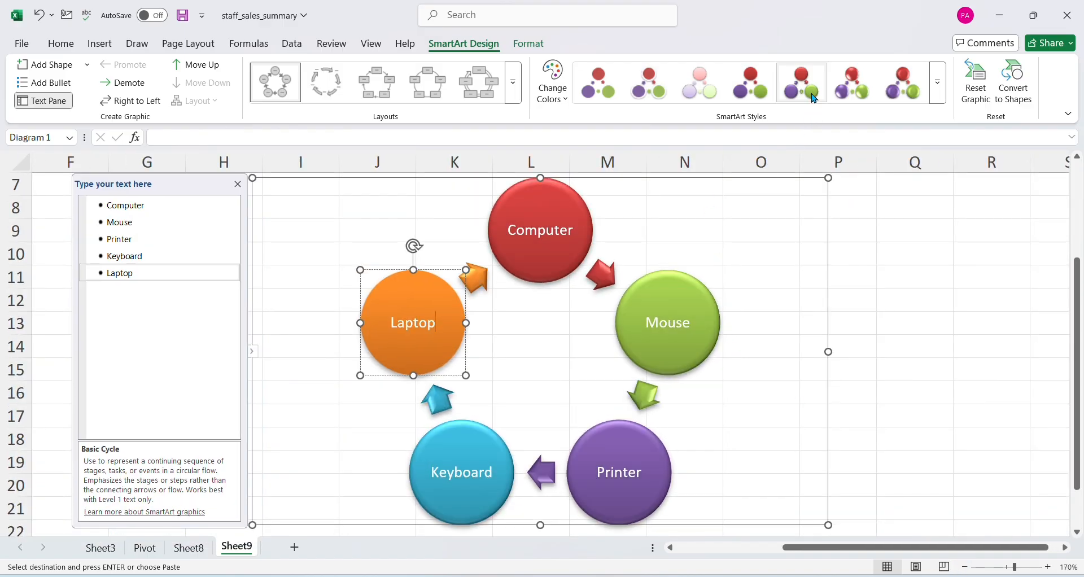
{"action": "left_click", "coordinate": [852, 85]}
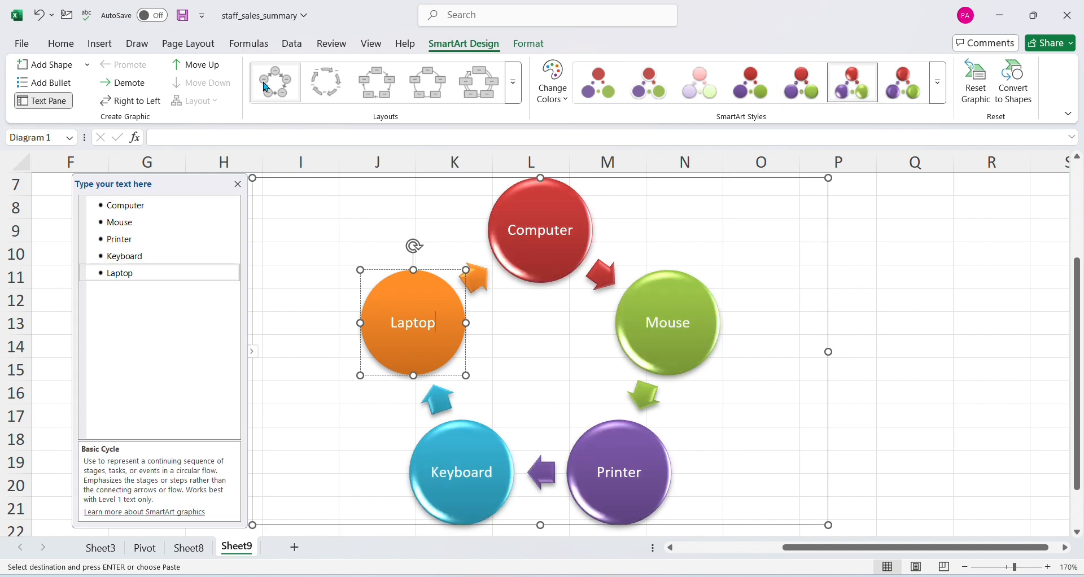
Try other layouts on the SmartArt graphic, including Text Cycle and Nondirectional Cycle
{"action": "left_click", "coordinate": [333, 87]}
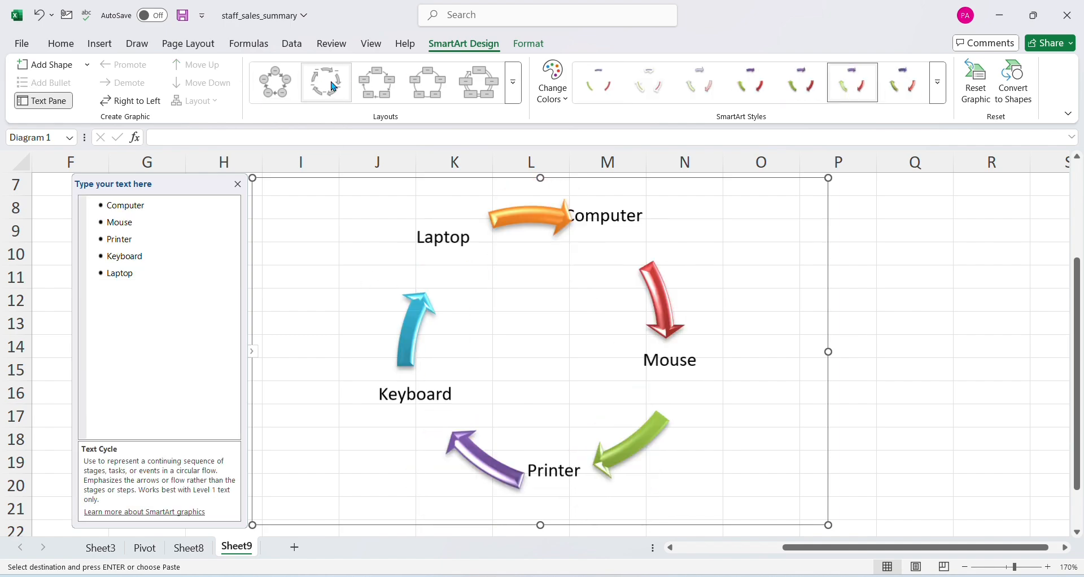
{"action": "left_click", "coordinate": [383, 96]}
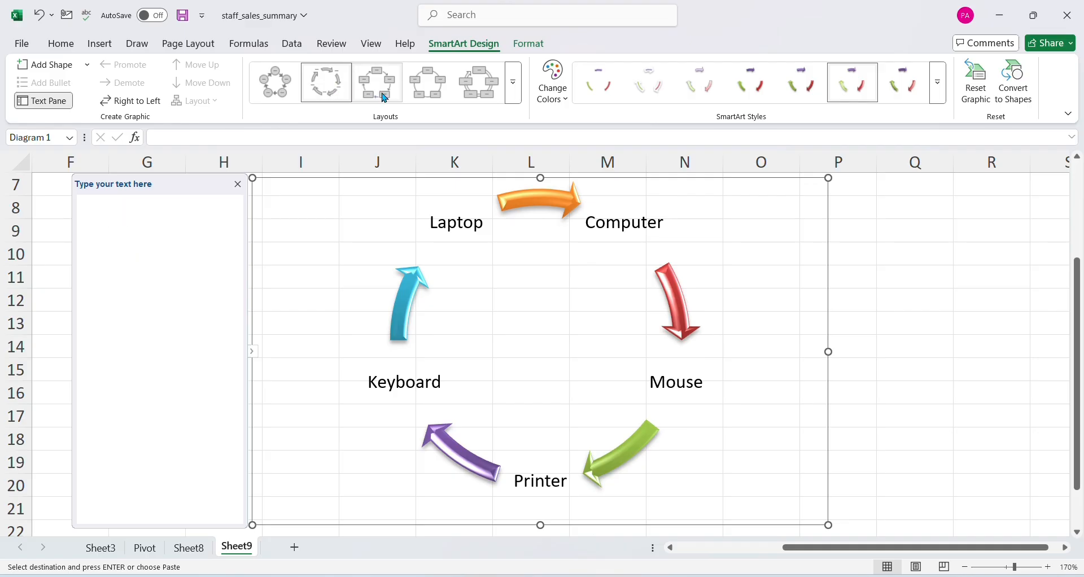
{"action": "left_click", "coordinate": [425, 103]}
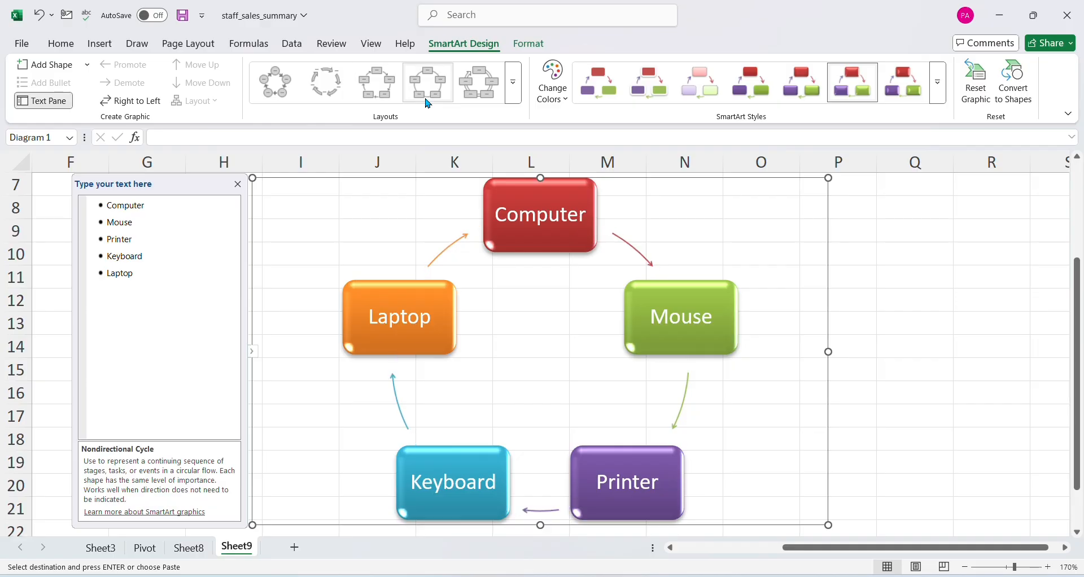
{"action": "left_click", "coordinate": [513, 84]}
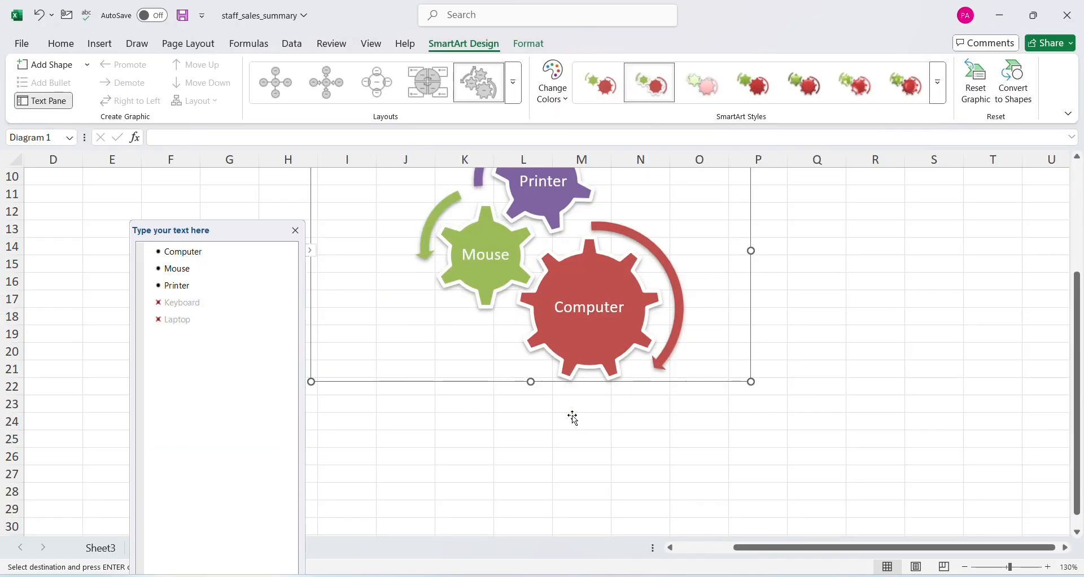
{"action": "scroll", "coordinate": [571, 415], "scroll_direction": "up", "scroll_amount": 2}
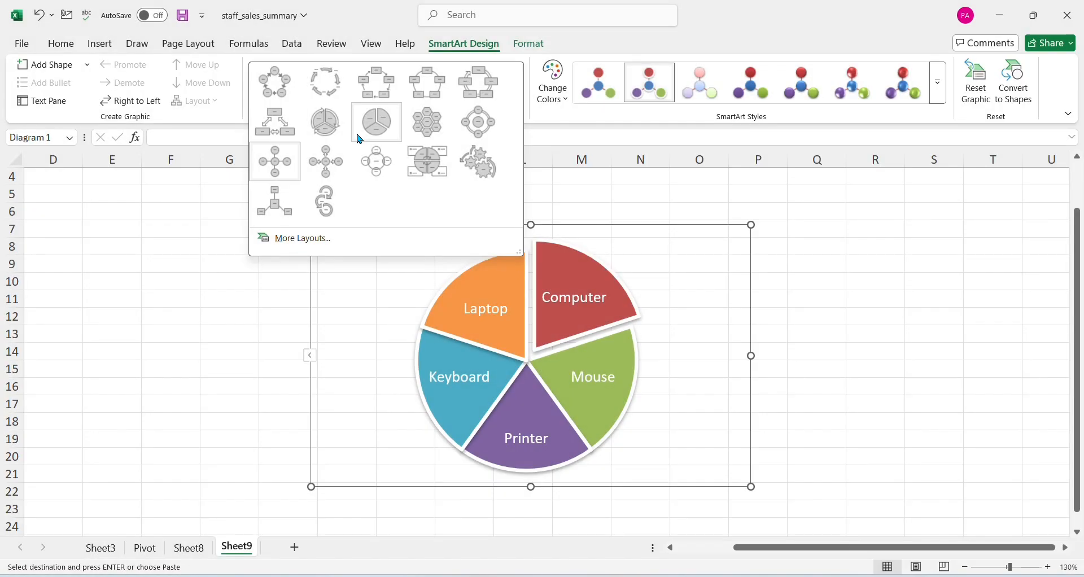
Change the SmartArt to the cycle layout of rectangles joined by double-headed arrows, and deselect the graphic
{"action": "left_click", "coordinate": [367, 136]}
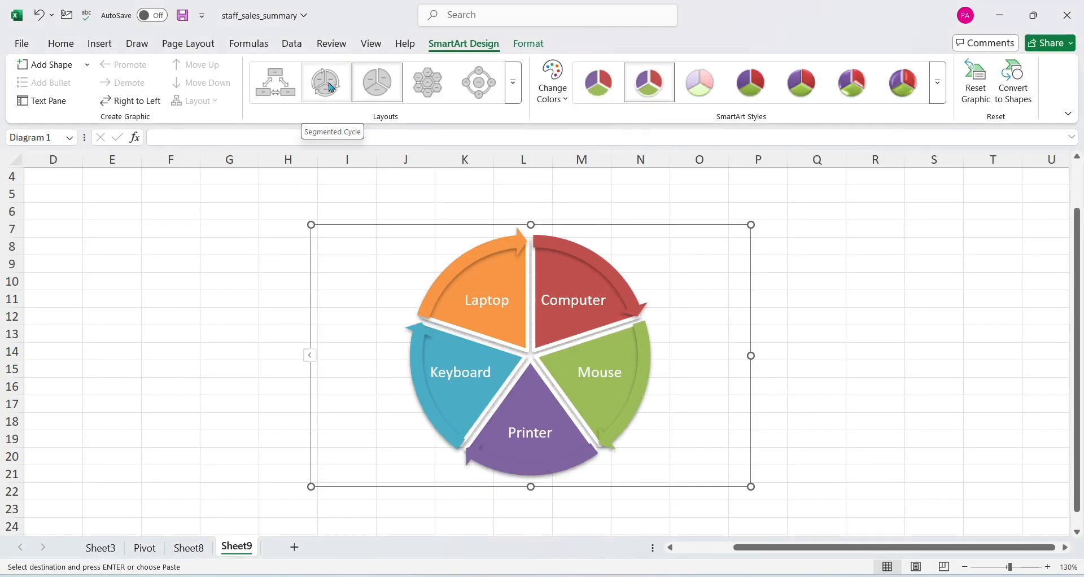
{"action": "left_click", "coordinate": [275, 87]}
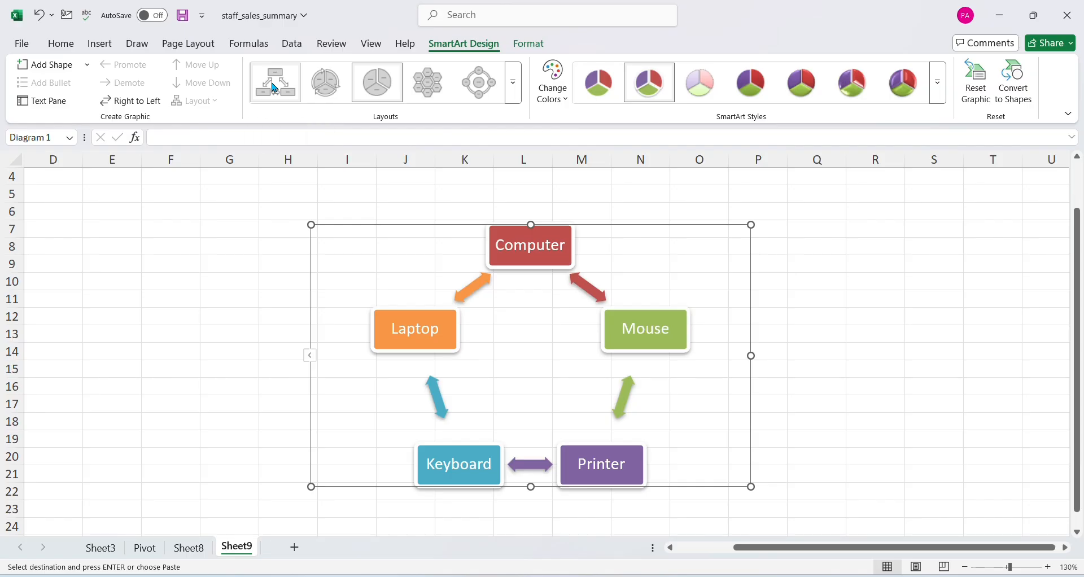
{"action": "left_click", "coordinate": [807, 239]}
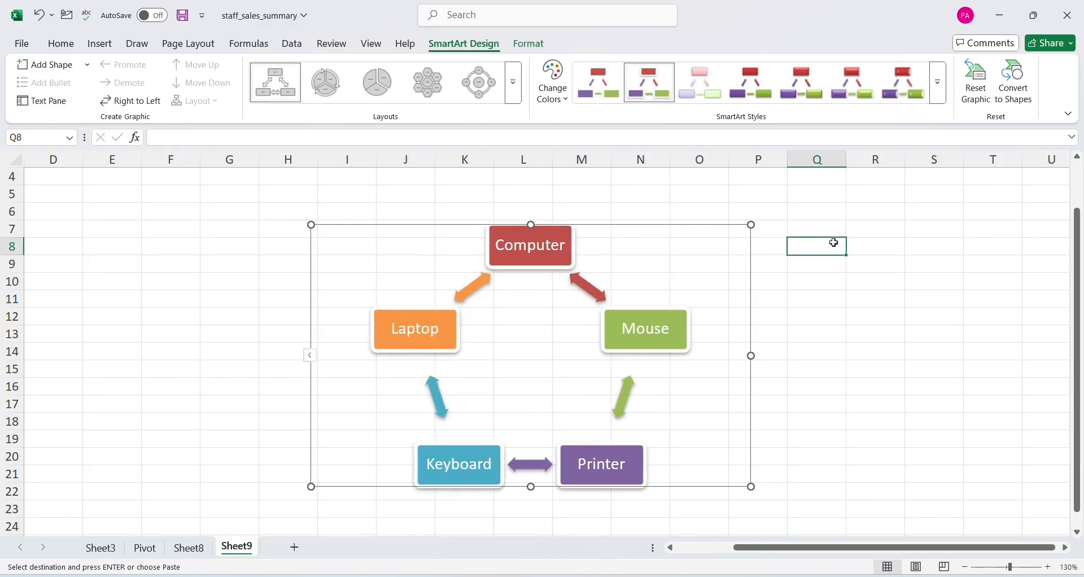
{"action": "left_click", "coordinate": [104, 51]}
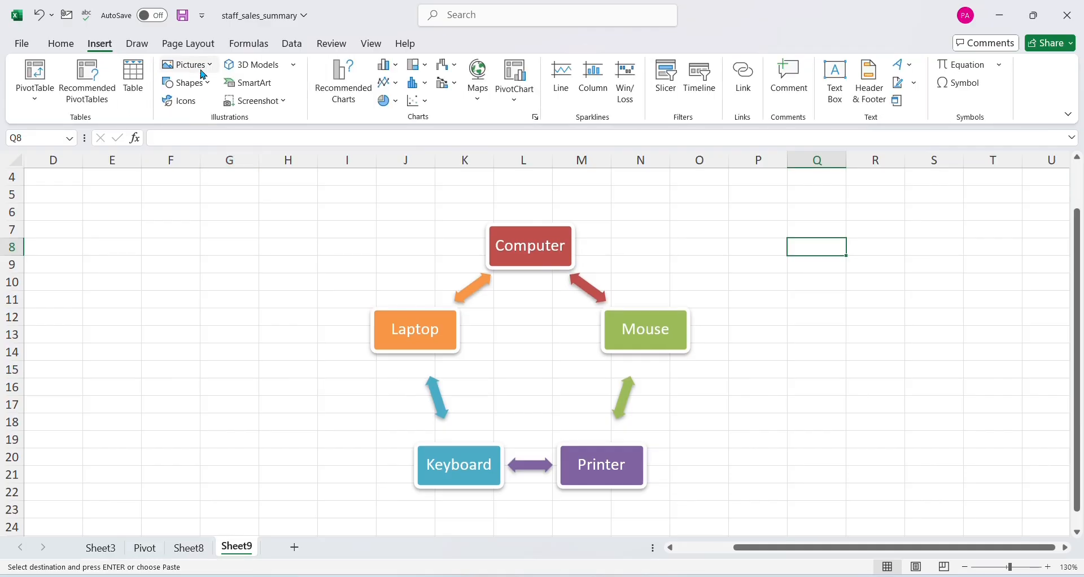
{"action": "left_click", "coordinate": [256, 92]}
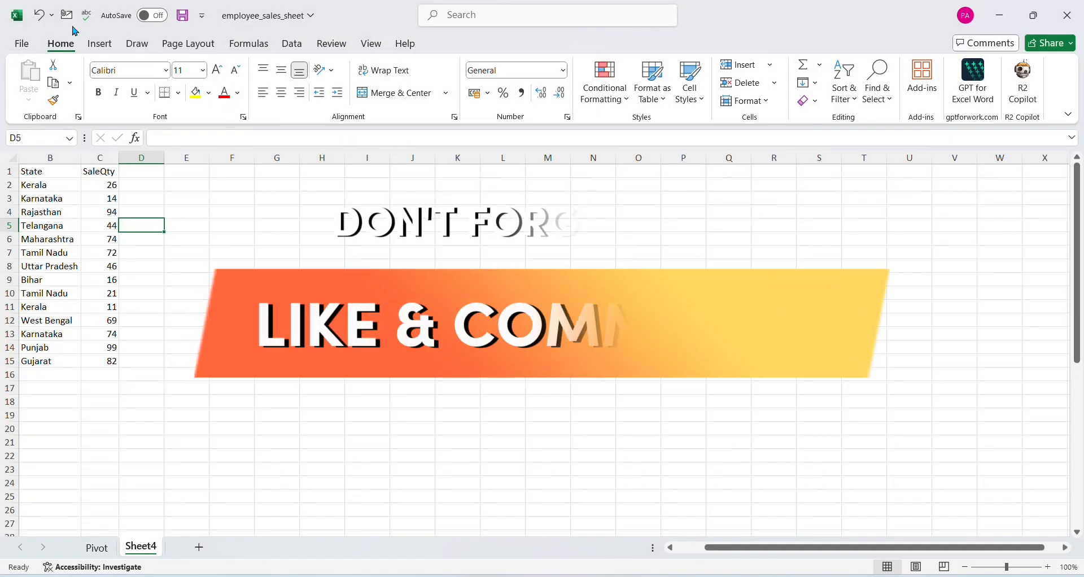
Insert the first 2-D Column chart type from the State and SaleQty data on Sheet4 of employee_sales_sheet
{"action": "left_click", "coordinate": [100, 43]}
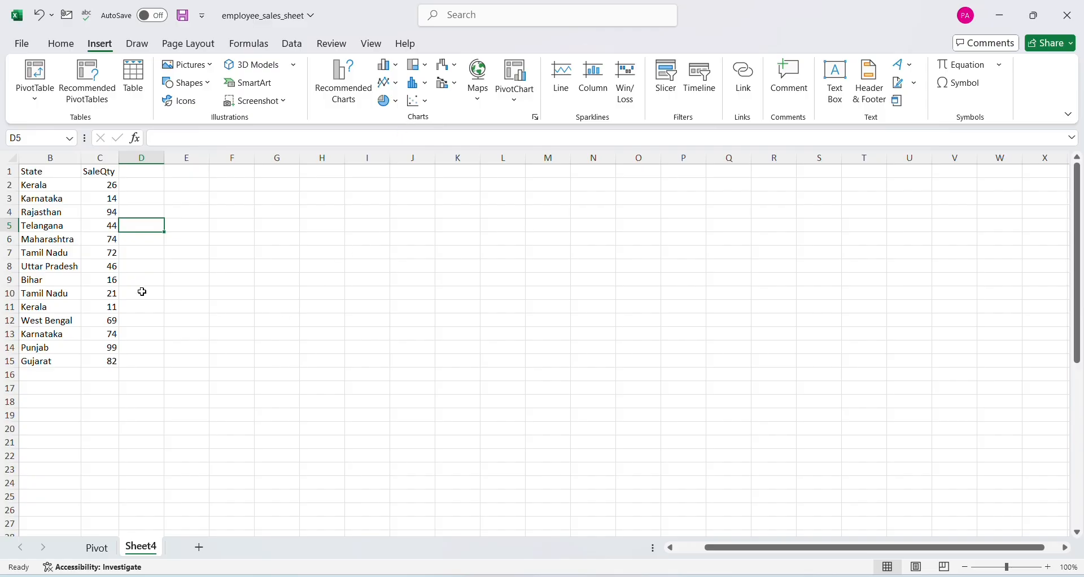
{"action": "left_click", "coordinate": [57, 199]}
{"action": "left_click_drag", "start_coordinate": [57, 200], "coordinate": [63, 267]}
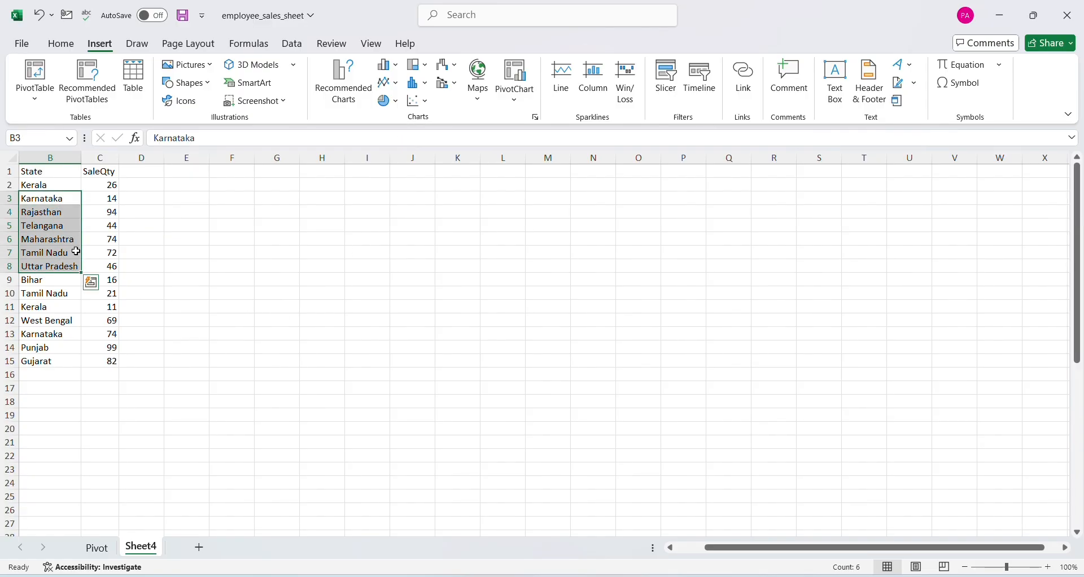
{"action": "left_click", "coordinate": [55, 306]}
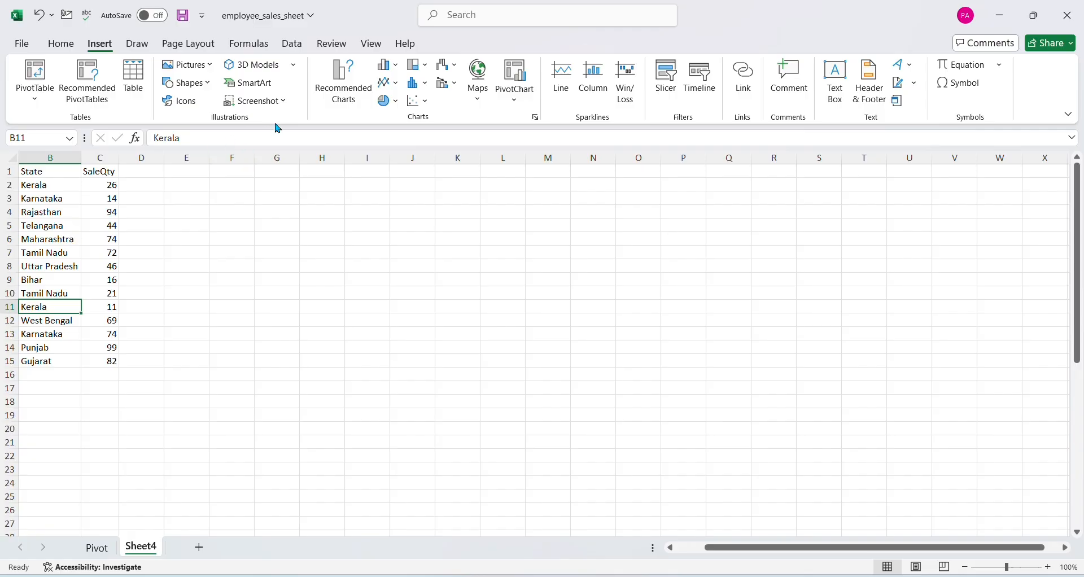
{"action": "left_click", "coordinate": [390, 65]}
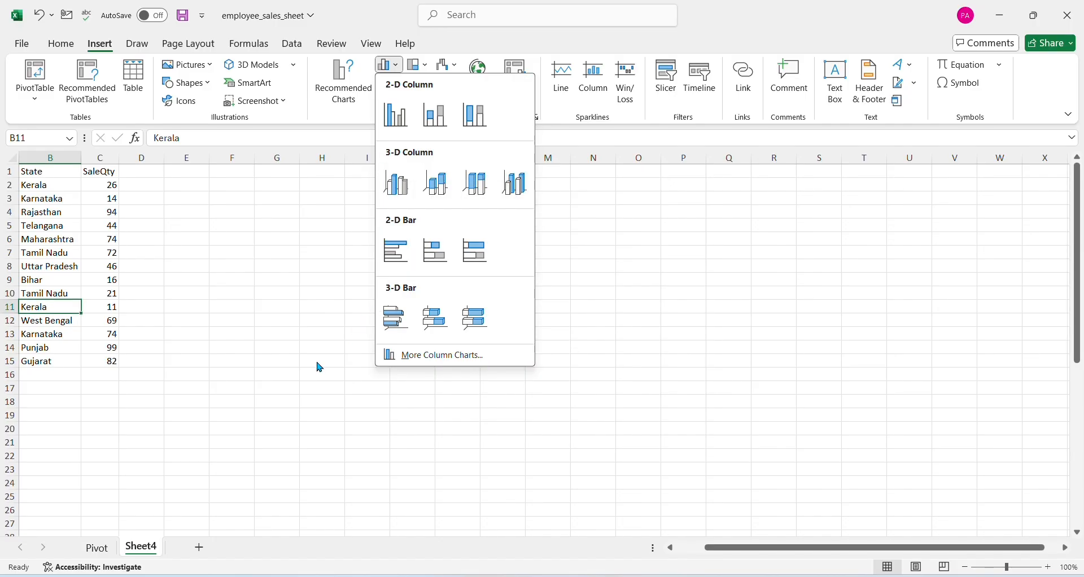
{"action": "left_click", "coordinate": [395, 116]}
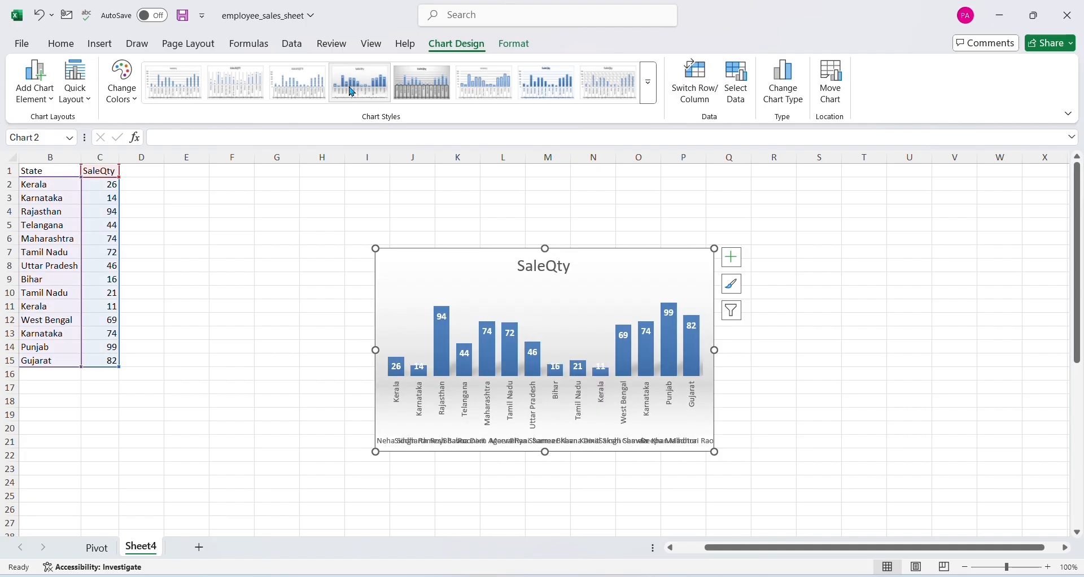
Try several chart styles on the SaleQty chart and apply the one with an uppercase title and striped columns
{"action": "left_click", "coordinate": [479, 90]}
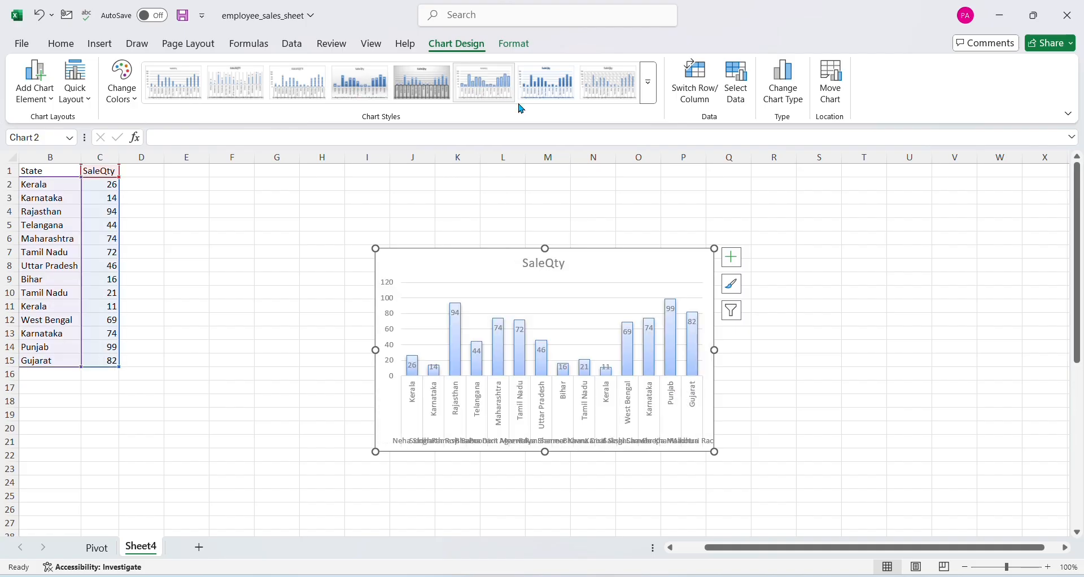
{"action": "left_click", "coordinate": [604, 91]}
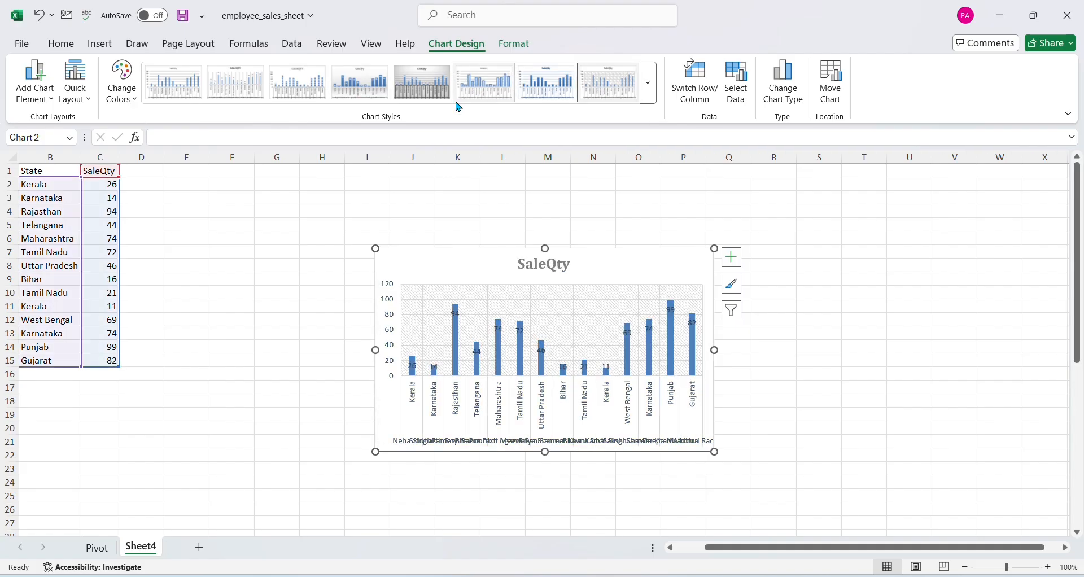
{"action": "left_click", "coordinate": [293, 97]}
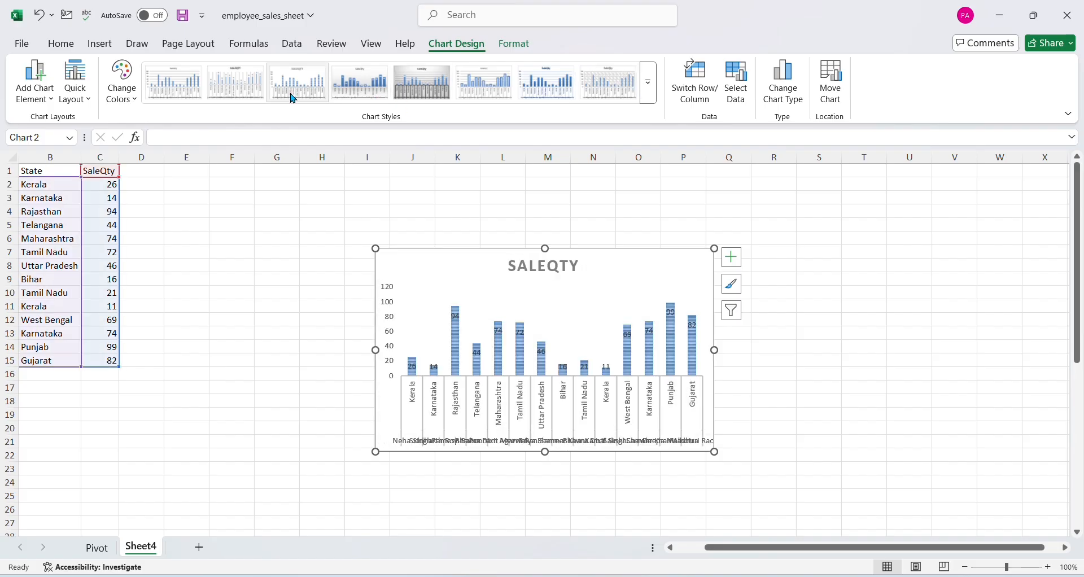
{"action": "left_click", "coordinate": [100, 44]}
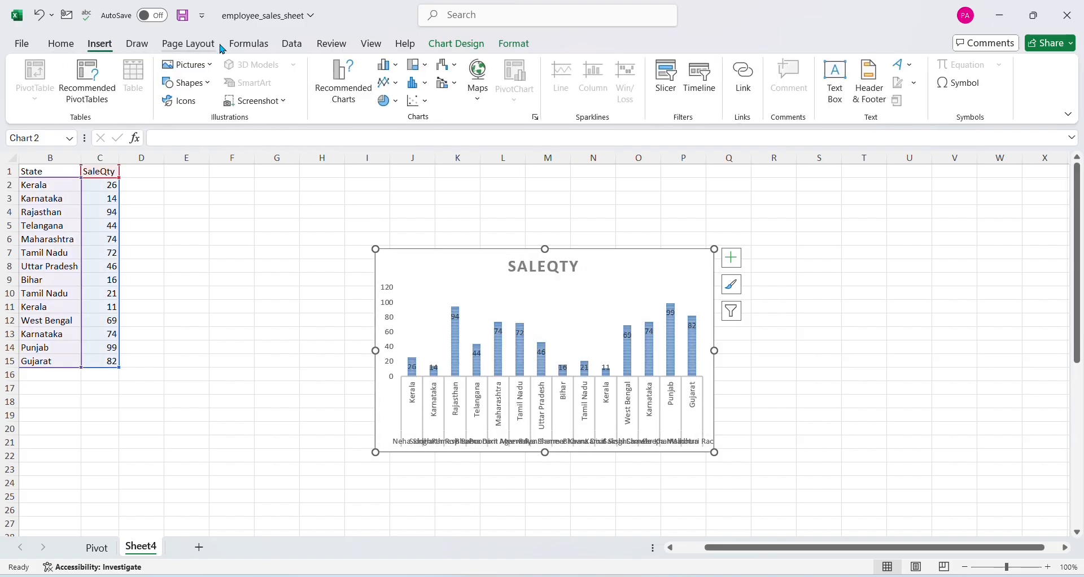
Try the SaleQty chart as a 3-D clustered column chart and as a 2-D 100% stacked bar chart
{"action": "left_click", "coordinate": [398, 70]}
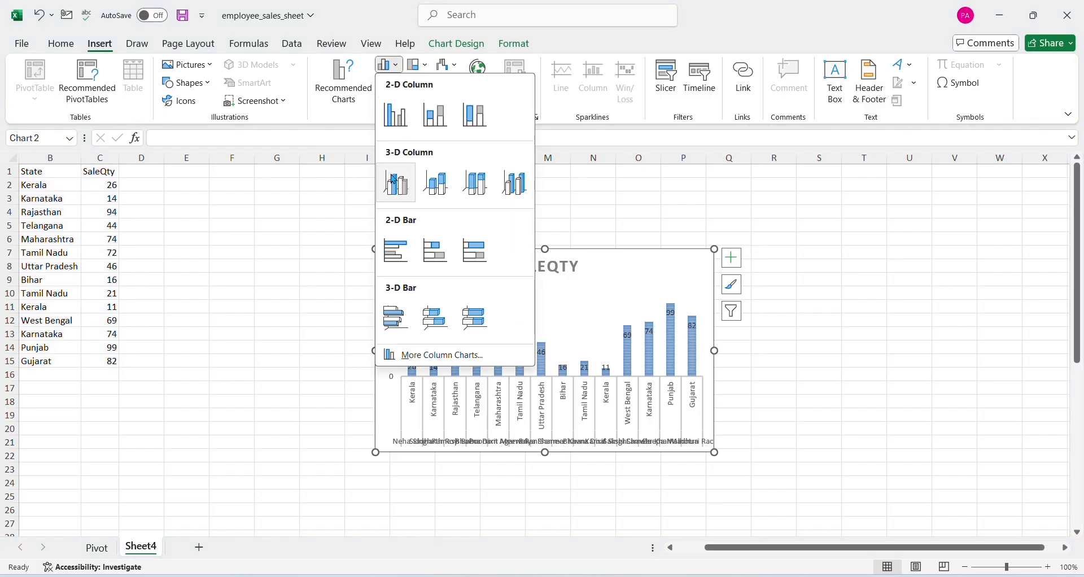
{"action": "left_click", "coordinate": [400, 193]}
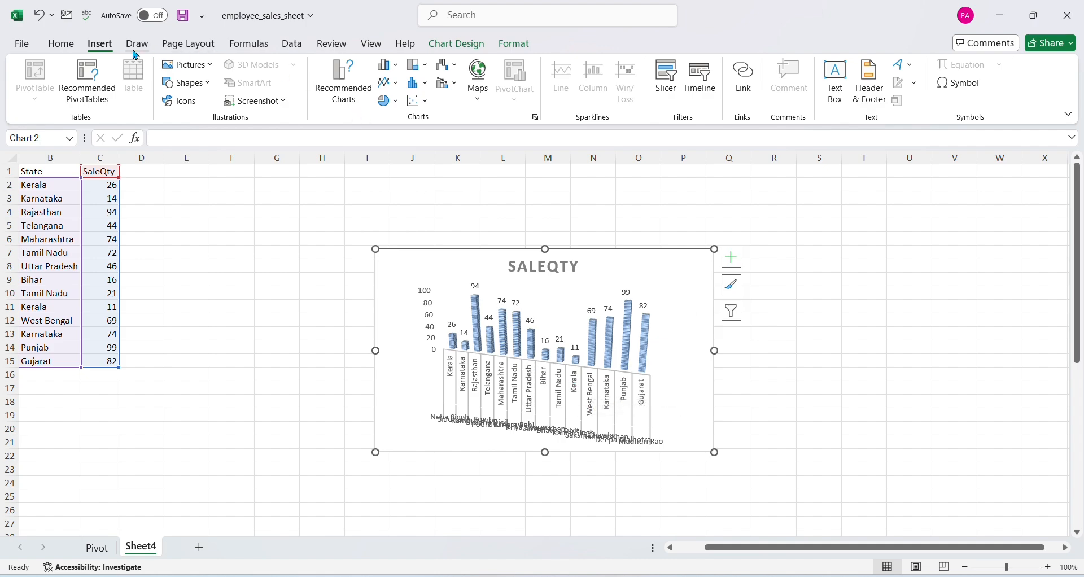
{"action": "left_click", "coordinate": [398, 70]}
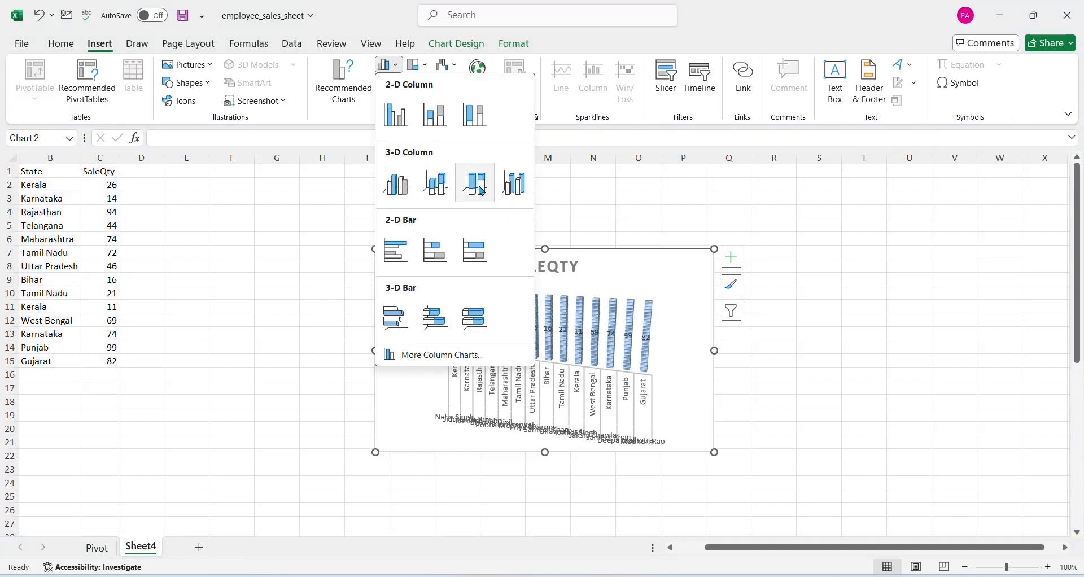
{"action": "left_click", "coordinate": [467, 256]}
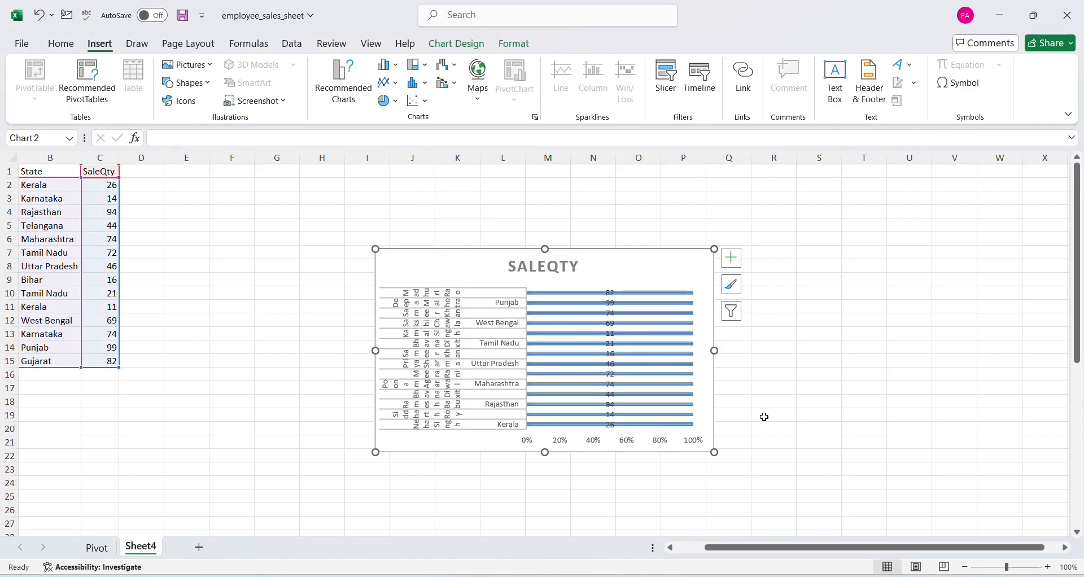
Try the first 2-D Line type and the first 2-D Area type on the SaleQty chart
{"action": "left_click", "coordinate": [401, 90]}
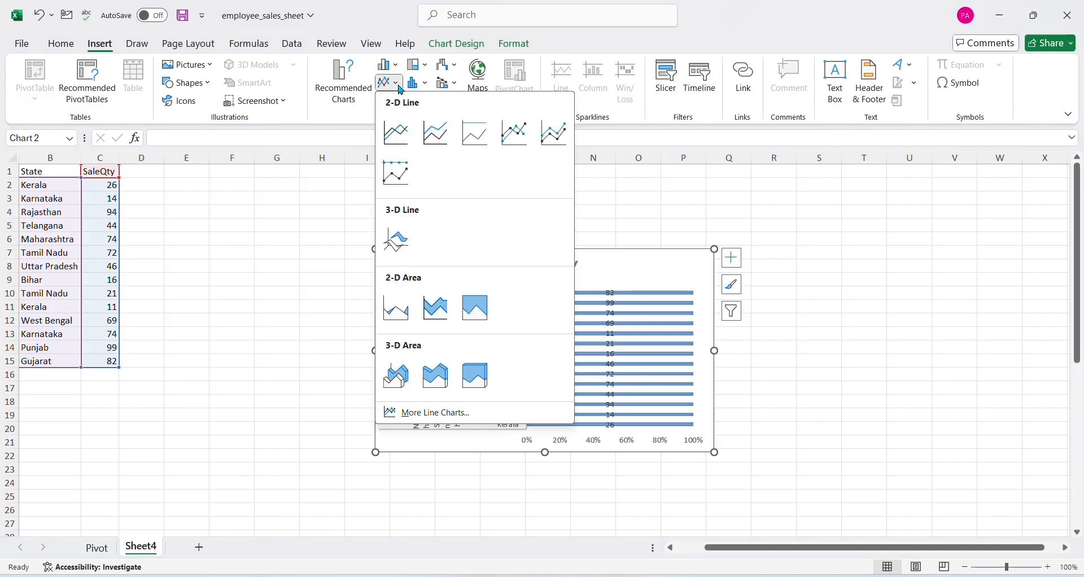
{"action": "left_click", "coordinate": [398, 133]}
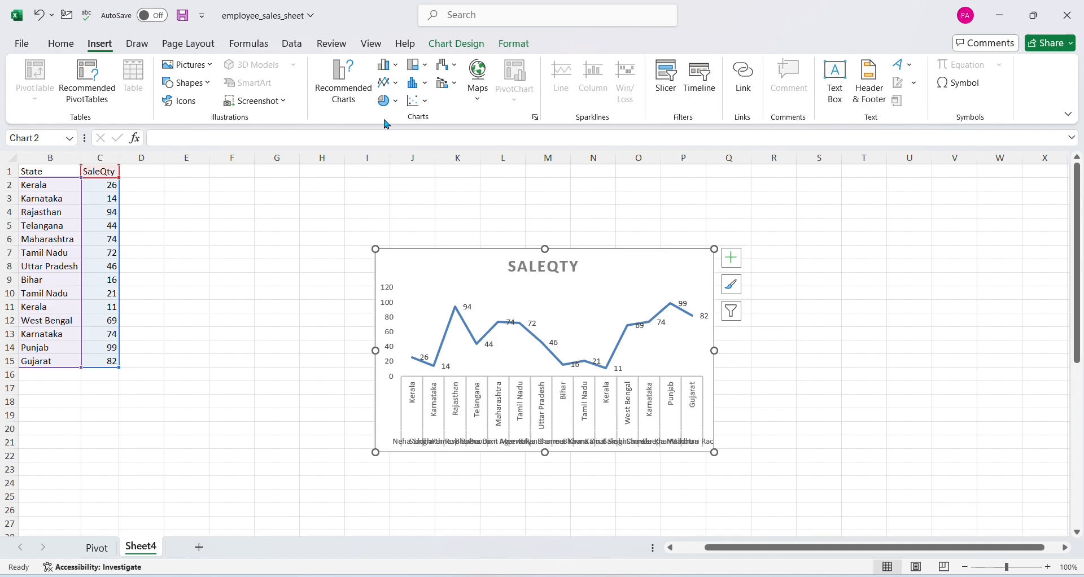
{"action": "left_click", "coordinate": [397, 88]}
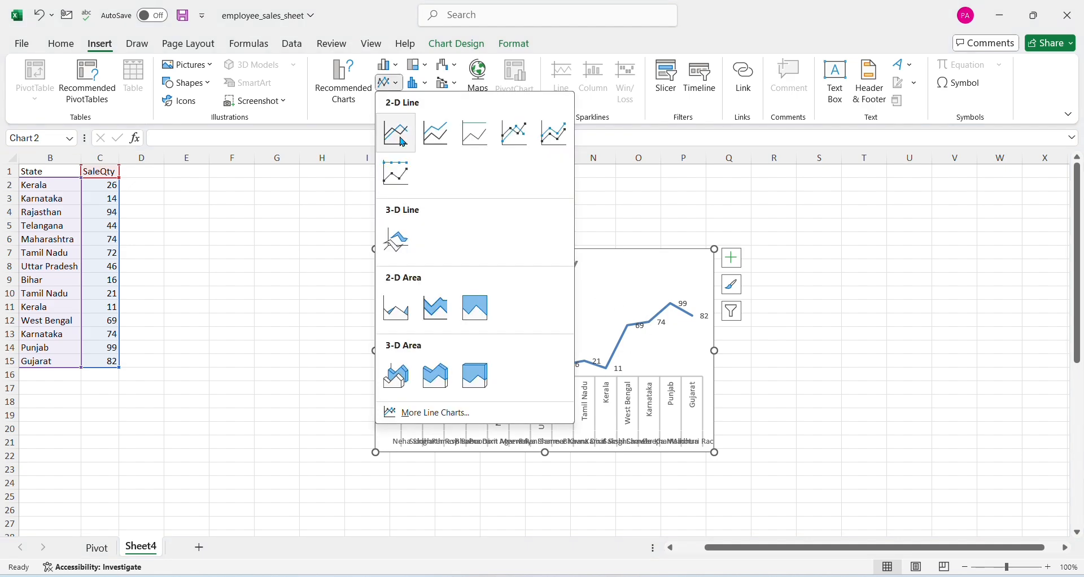
{"action": "left_click", "coordinate": [393, 311]}
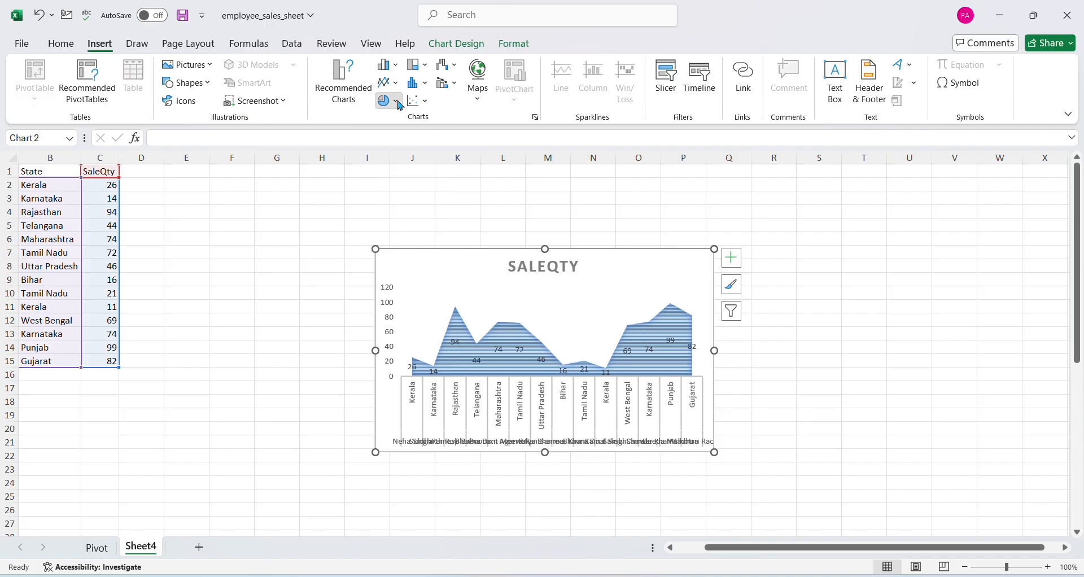
Try the SaleQty chart as a 2-D pie and as a doughnut chart
{"action": "left_click", "coordinate": [400, 105]}
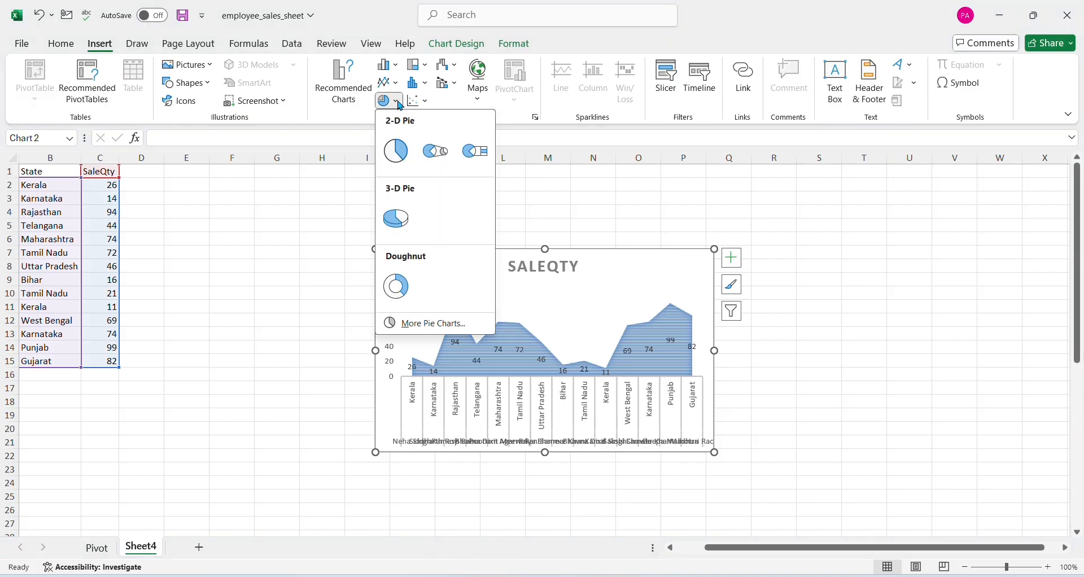
{"action": "left_click", "coordinate": [397, 151]}
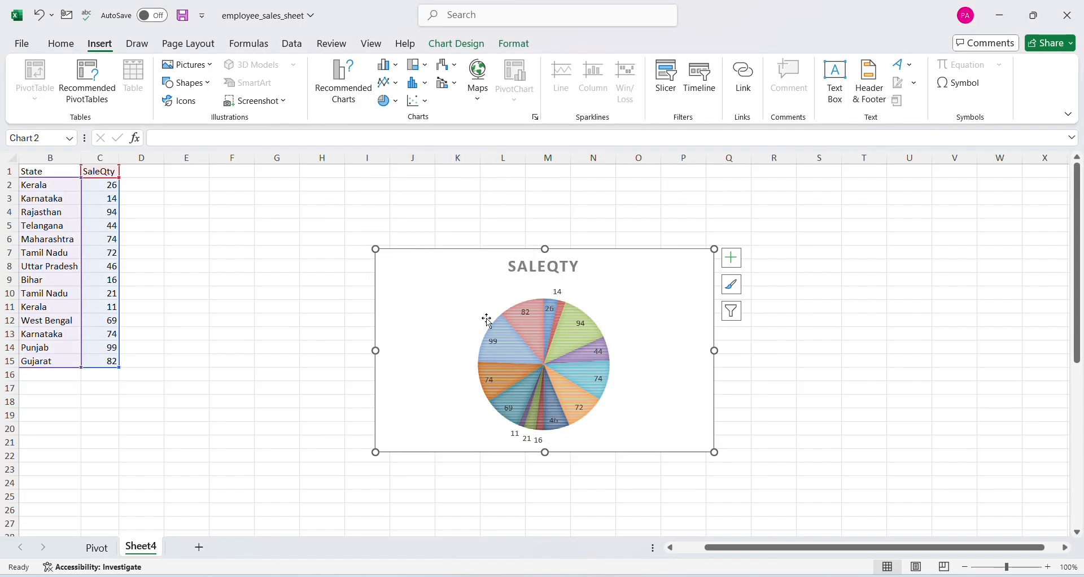
{"action": "left_click", "coordinate": [393, 102]}
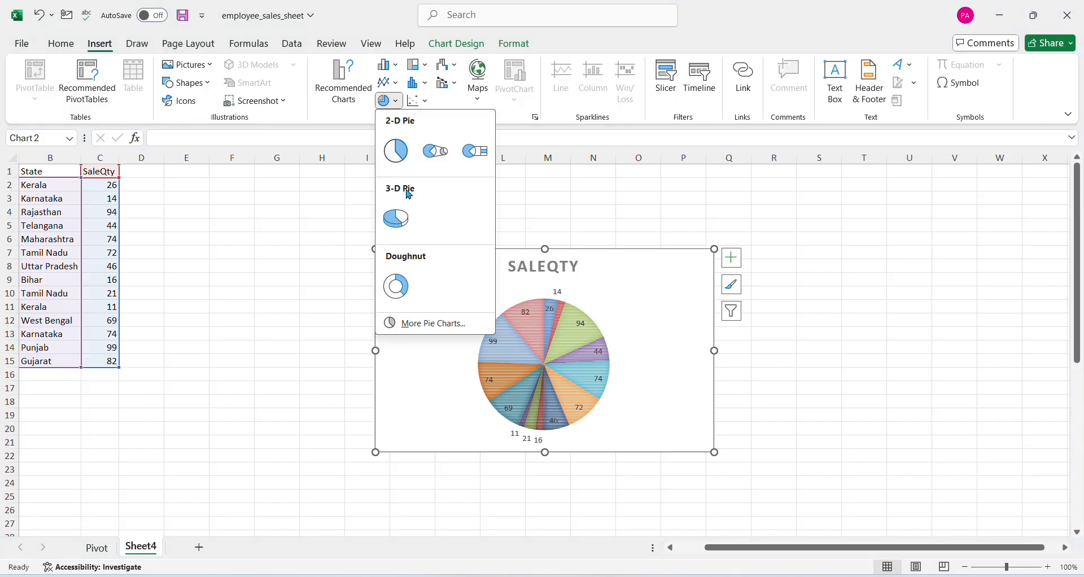
{"action": "left_click", "coordinate": [409, 286]}
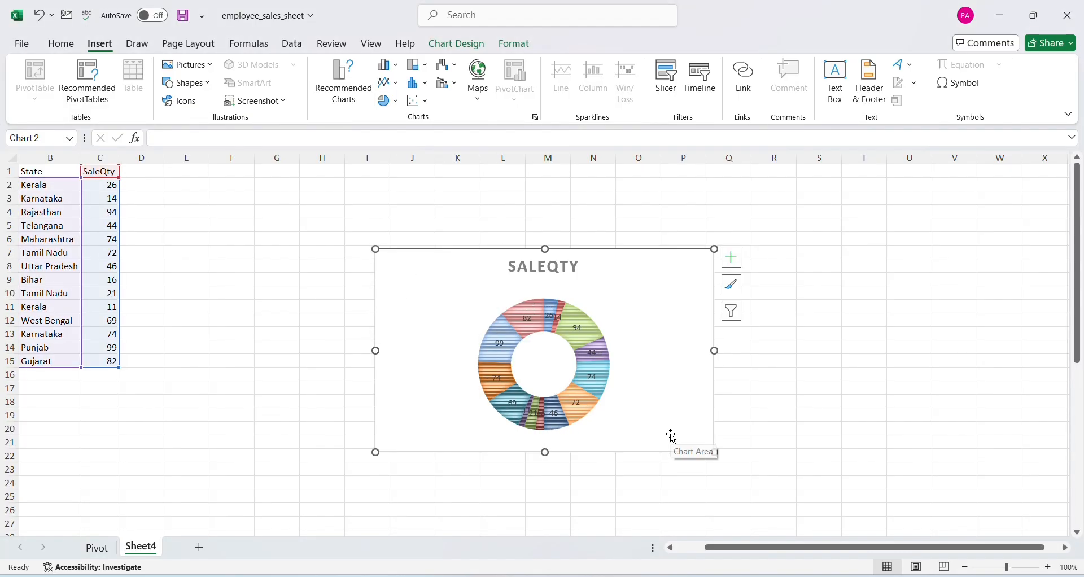
Try the SaleQty chart as a treemap and as a Pareto histogram with a cumulative line
{"action": "left_click", "coordinate": [429, 70]}
{"action": "left_click", "coordinate": [424, 86]}
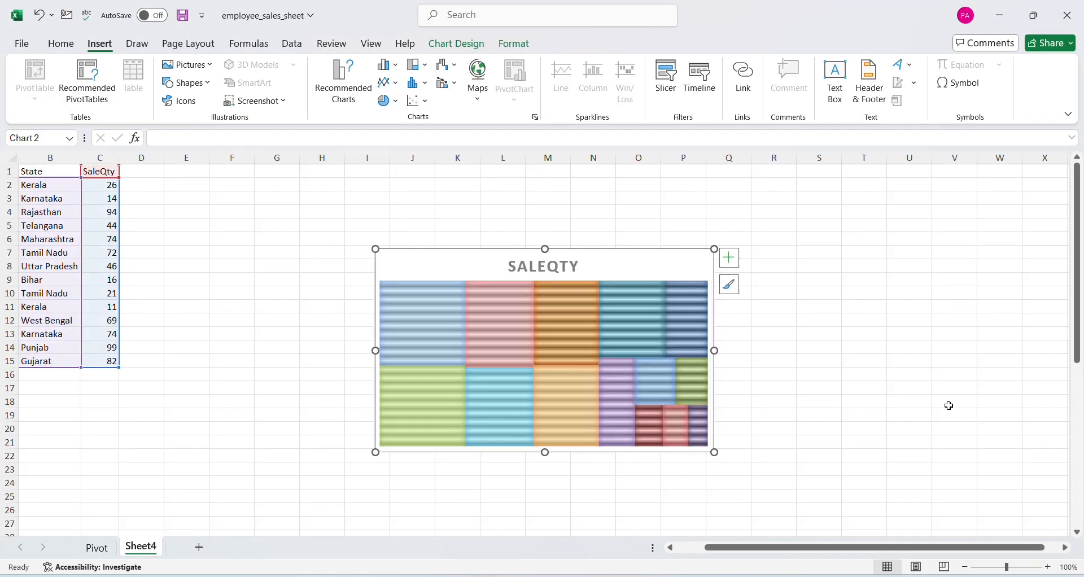
{"action": "left_click", "coordinate": [423, 89]}
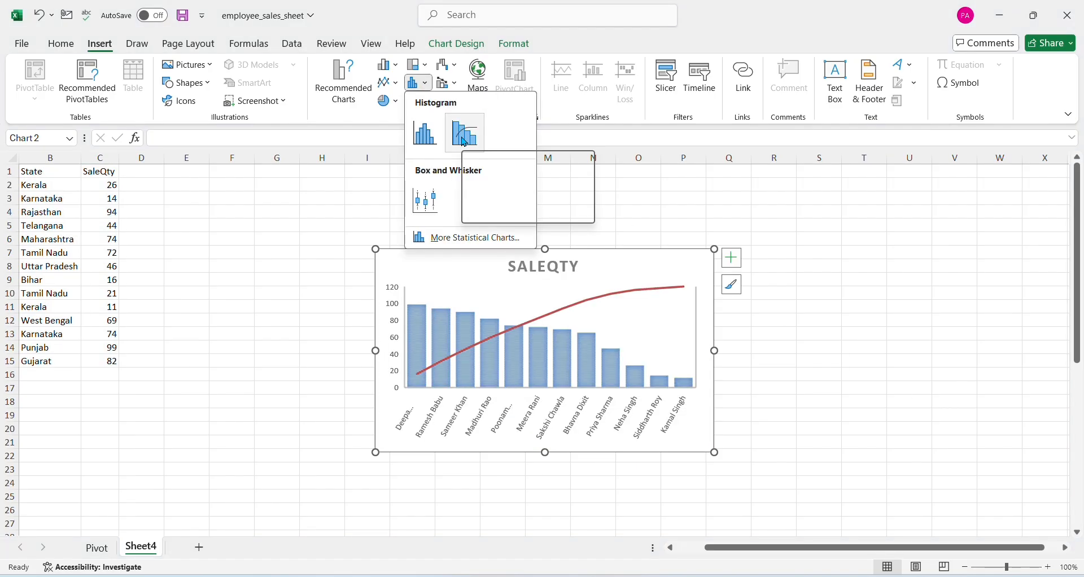
{"action": "left_click", "coordinate": [464, 139]}
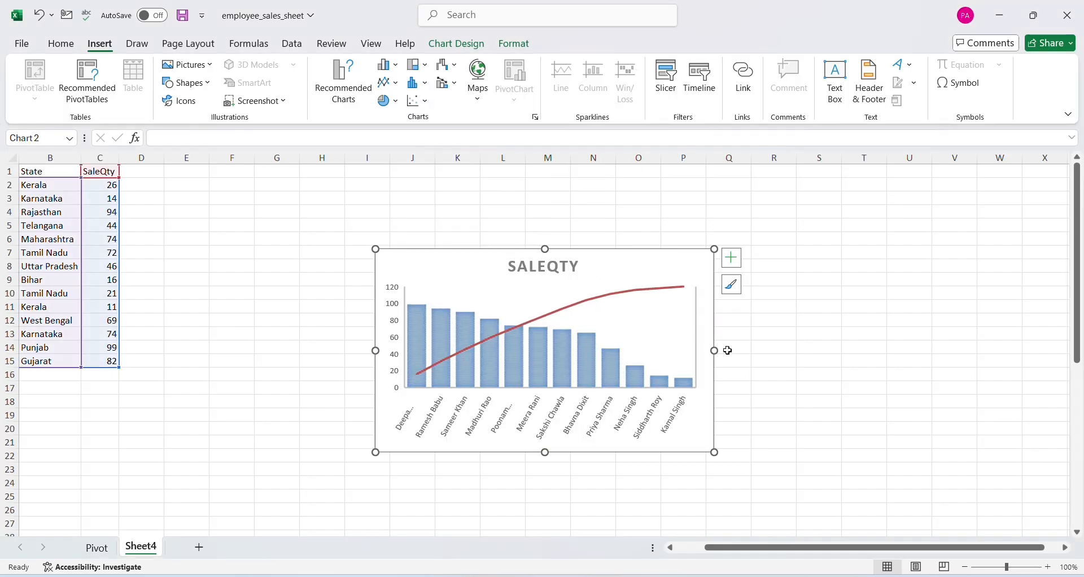
Try the SaleQty chart as a scatter plot of unconnected points and as a waterfall chart
{"action": "left_click", "coordinate": [424, 105]}
{"action": "left_click", "coordinate": [435, 156]}
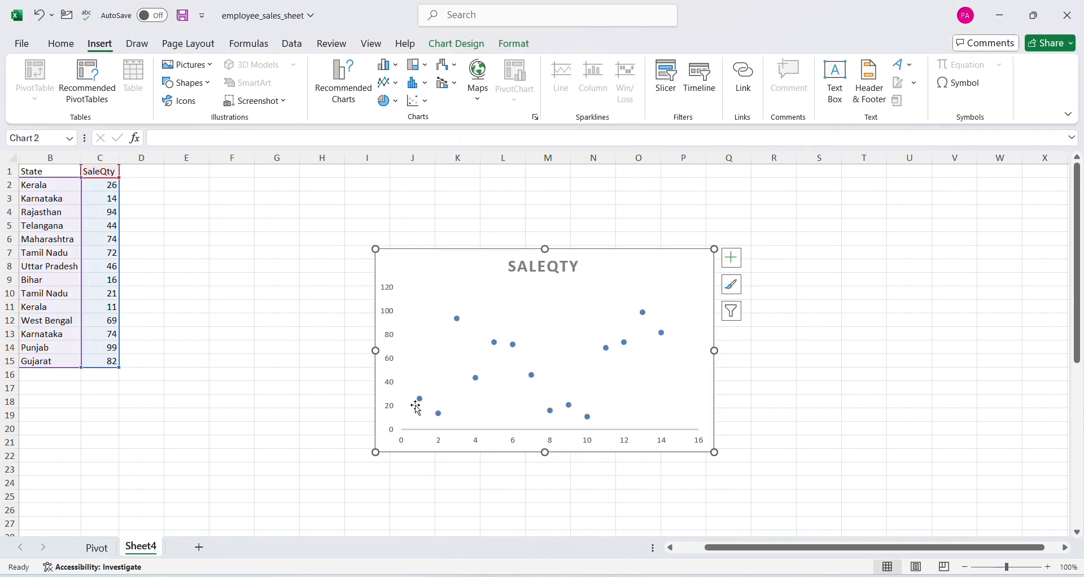
{"action": "left_click", "coordinate": [447, 65]}
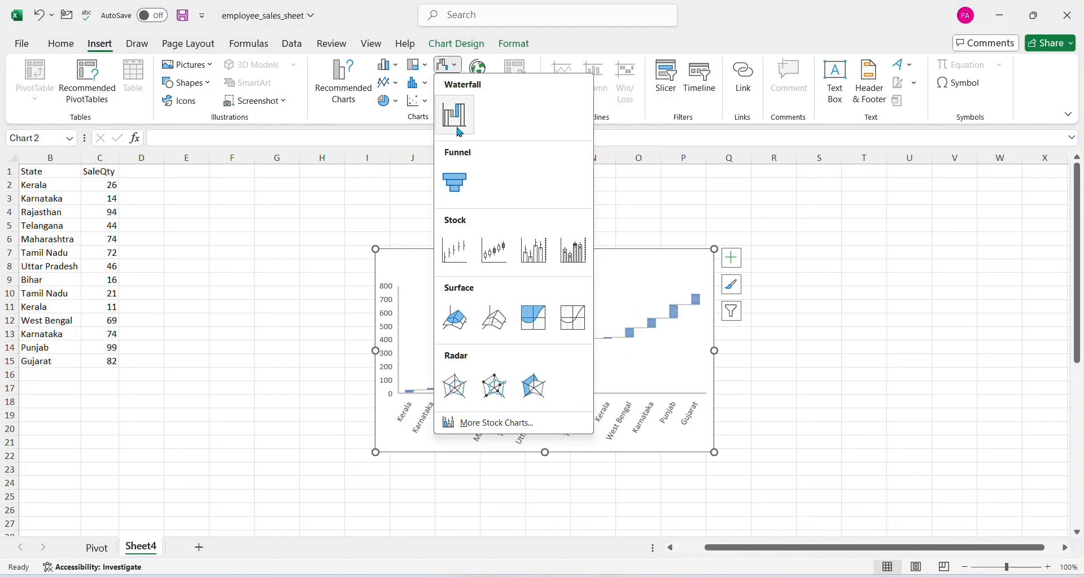
{"action": "left_click", "coordinate": [455, 115]}
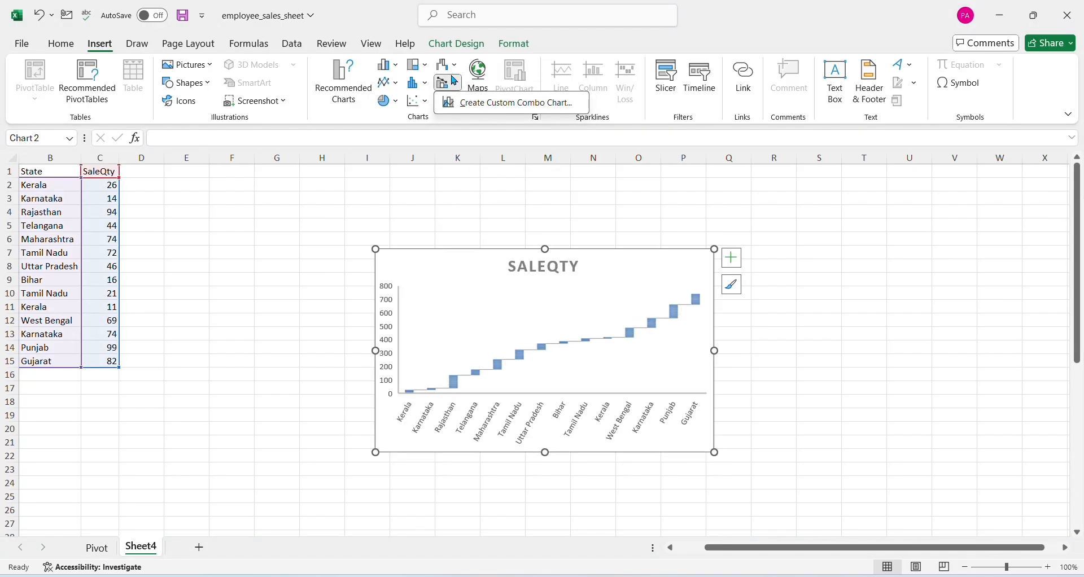
Try the first Stock type on the SaleQty chart, and change the chart to the first Radar type
{"action": "left_click", "coordinate": [452, 65]}
{"action": "left_click", "coordinate": [463, 249]}
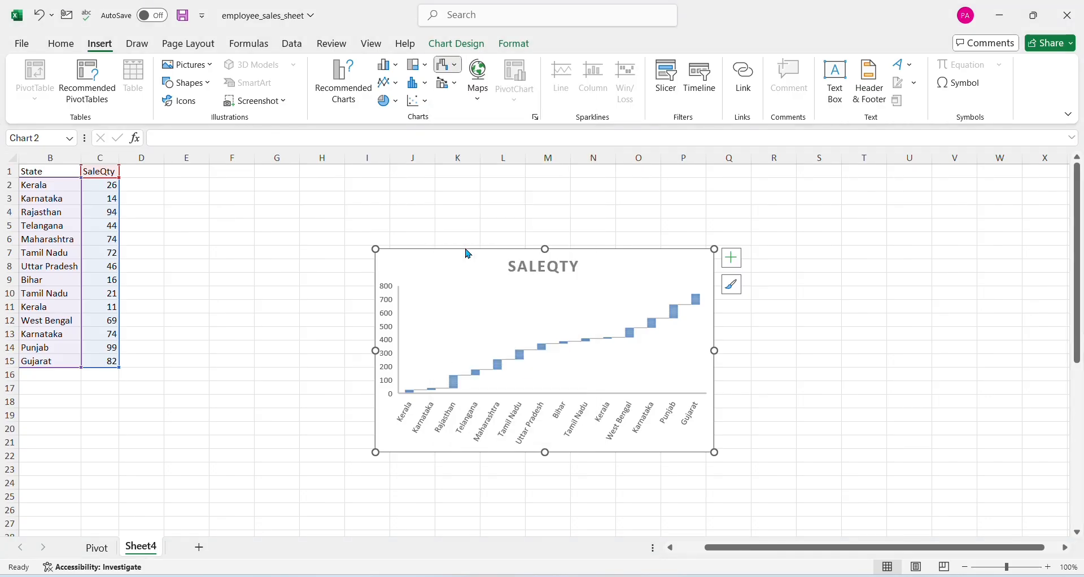
{"action": "left_click", "coordinate": [660, 348]}
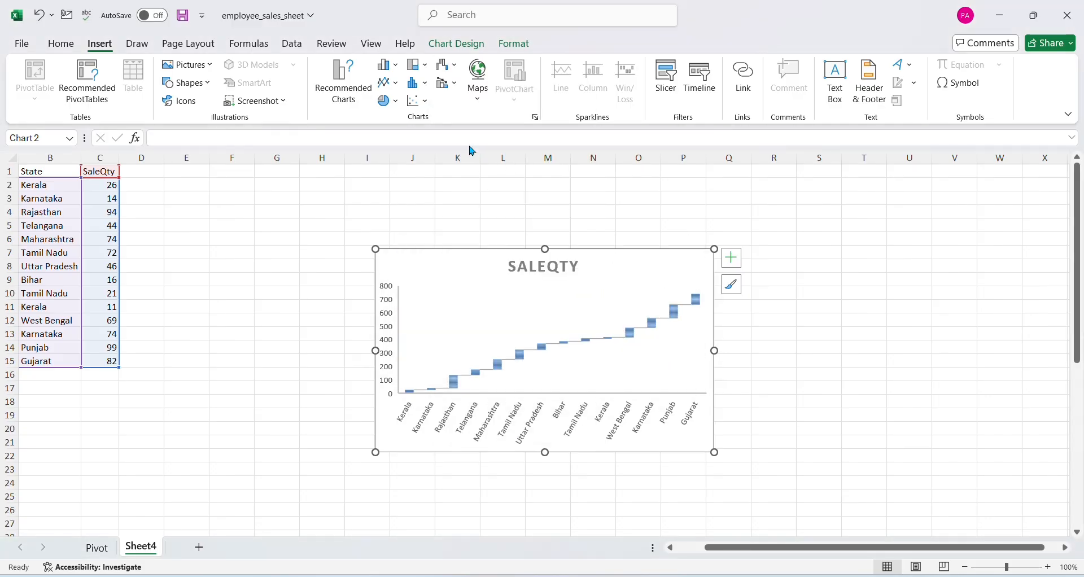
{"action": "left_click", "coordinate": [449, 65]}
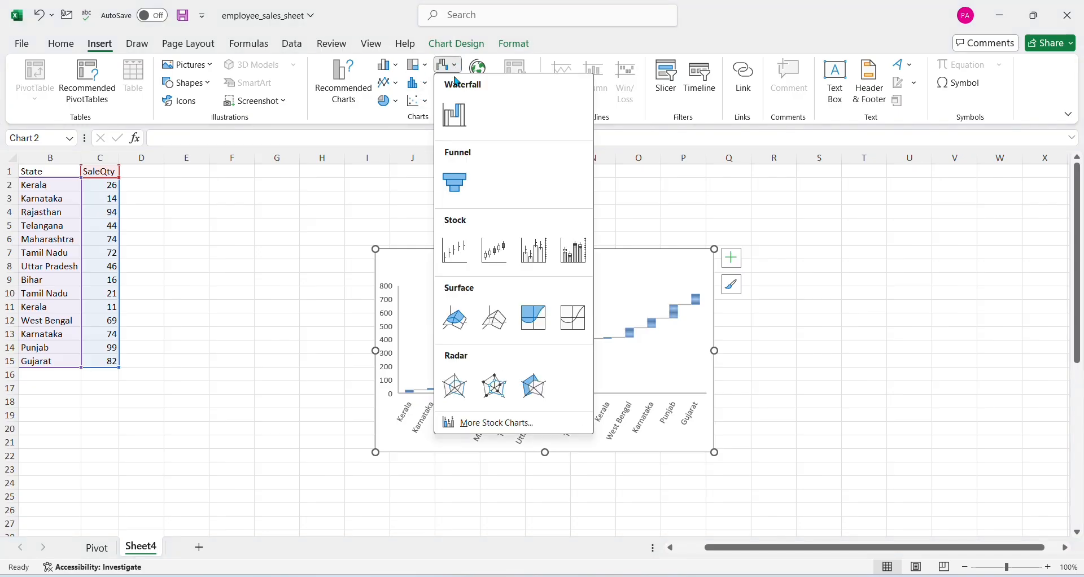
{"action": "left_click", "coordinate": [452, 387]}
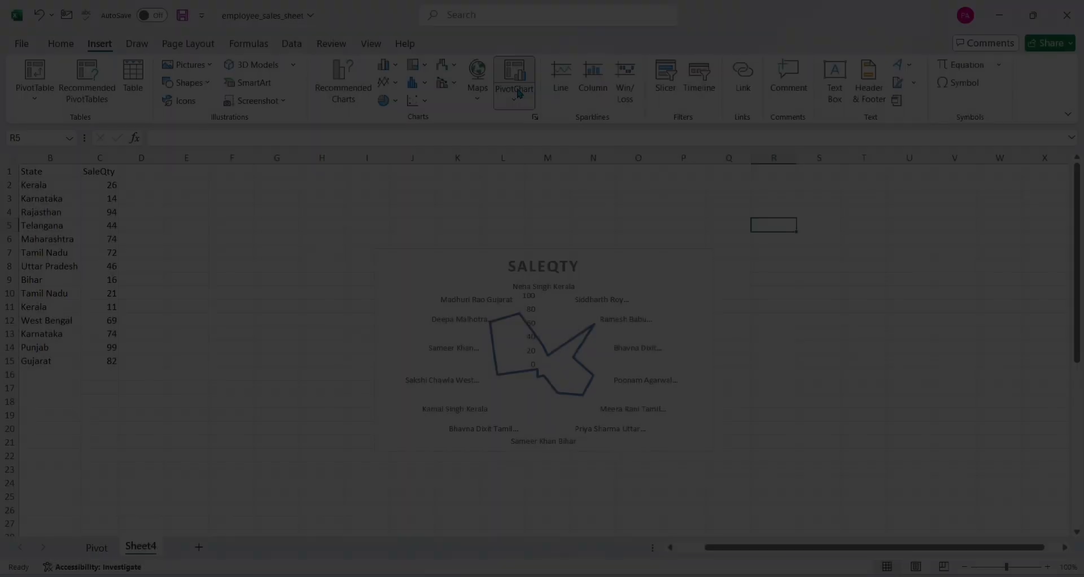
Create a PivotChart from Sheet4!$B$1:$C$15, placed on the existing worksheet at Sheet4!$R$5
{"action": "left_click", "coordinate": [518, 94]}
{"action": "left_click", "coordinate": [539, 117]}
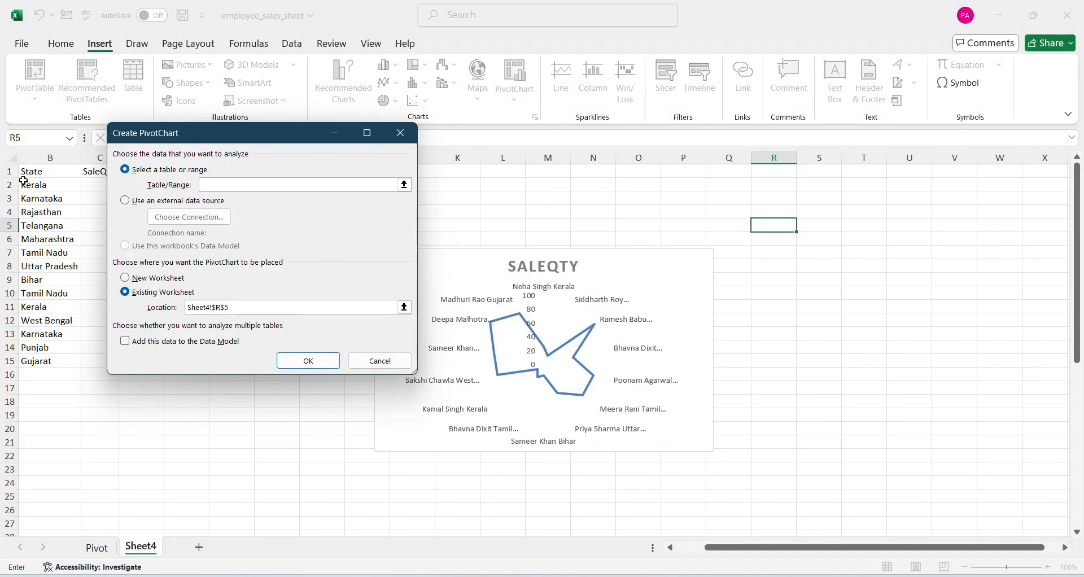
{"action": "left_click_drag", "start_coordinate": [25, 172], "coordinate": [105, 361]}
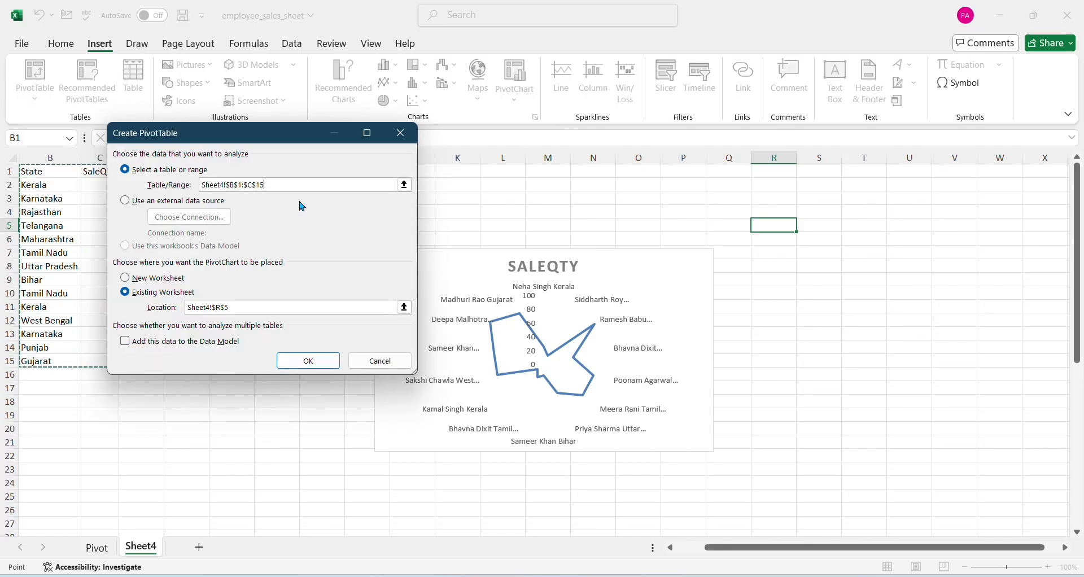
{"action": "left_click", "coordinate": [307, 360]}
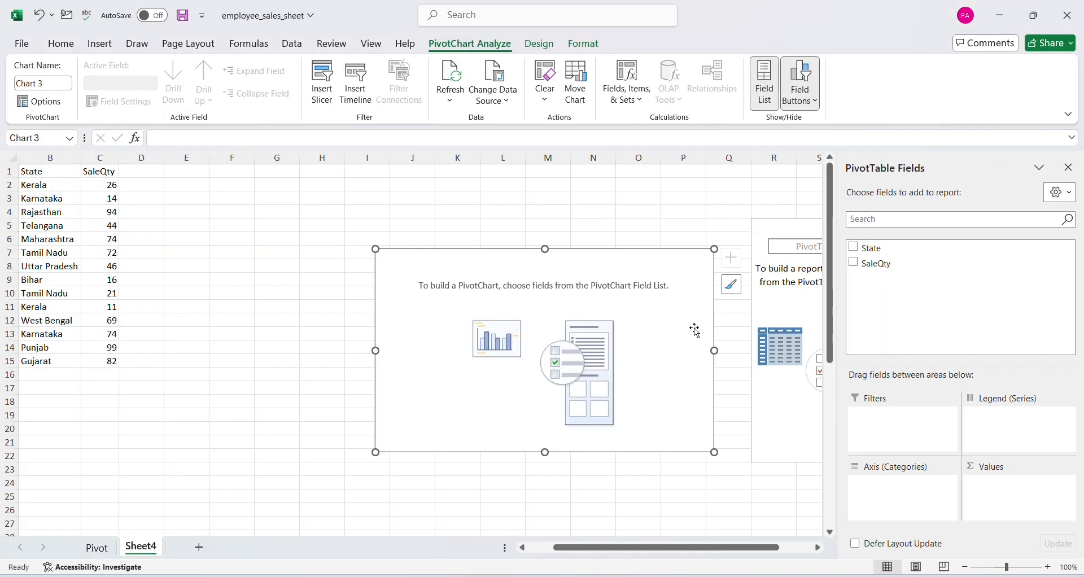
Plot the sum of SaleQty by State in the PivotChart, and deselect the chart
{"action": "left_click", "coordinate": [854, 248]}
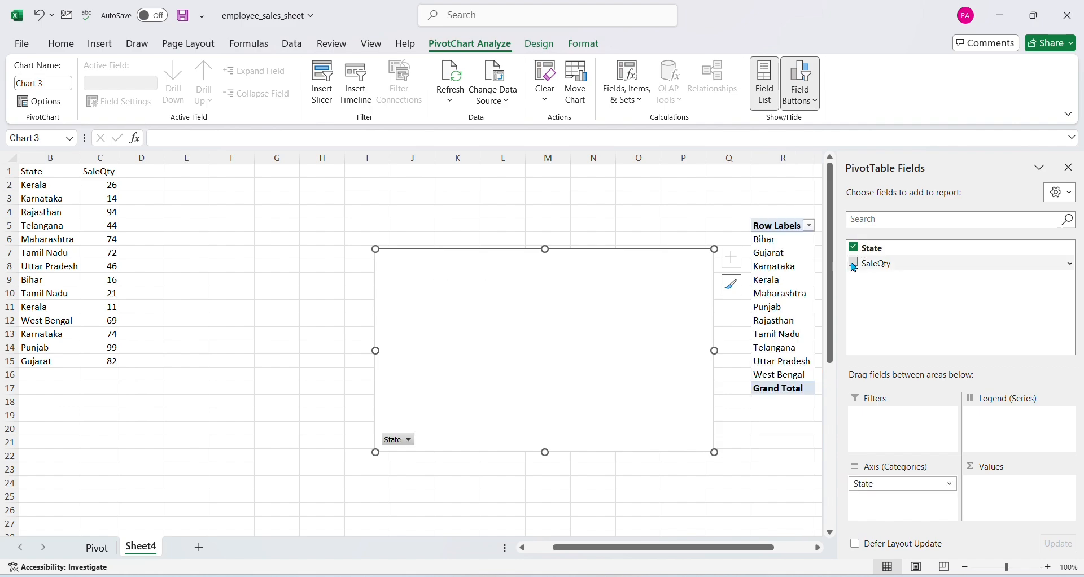
{"action": "left_click", "coordinate": [854, 263]}
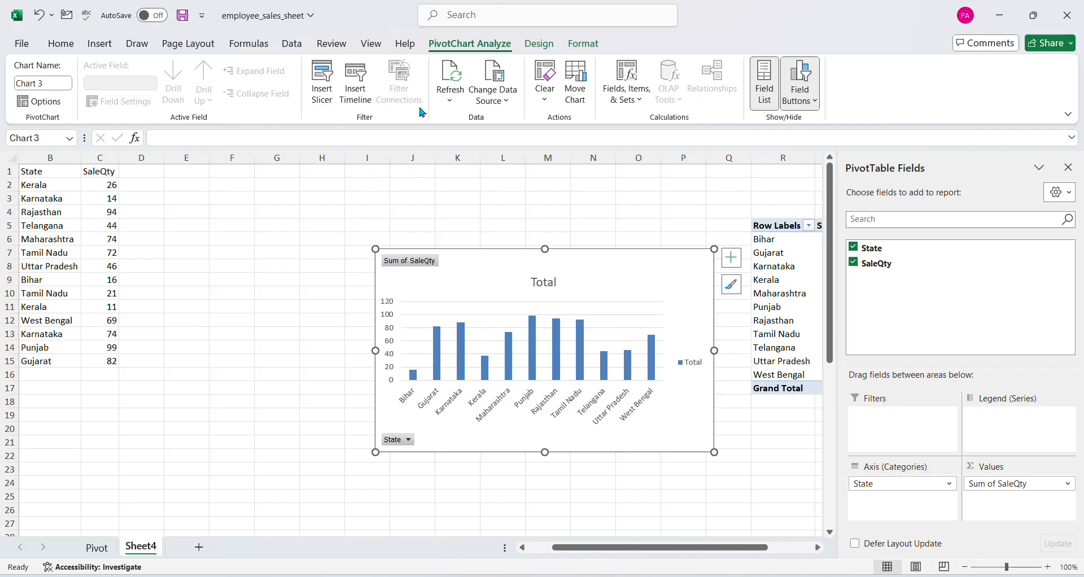
{"action": "left_click", "coordinate": [110, 45]}
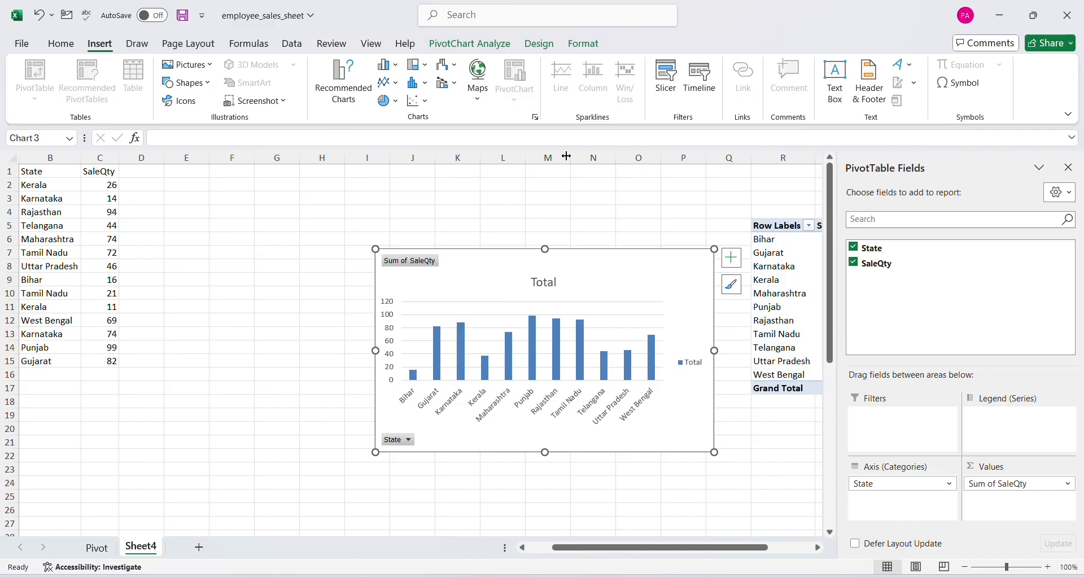
{"action": "left_click", "coordinate": [542, 187]}
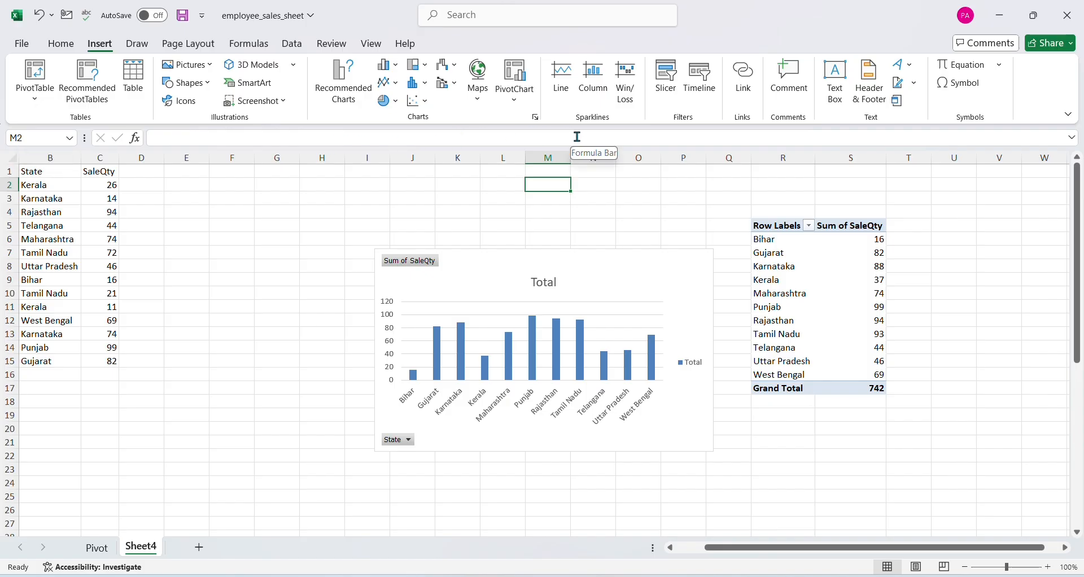
{"action": "left_click", "coordinate": [593, 200]}
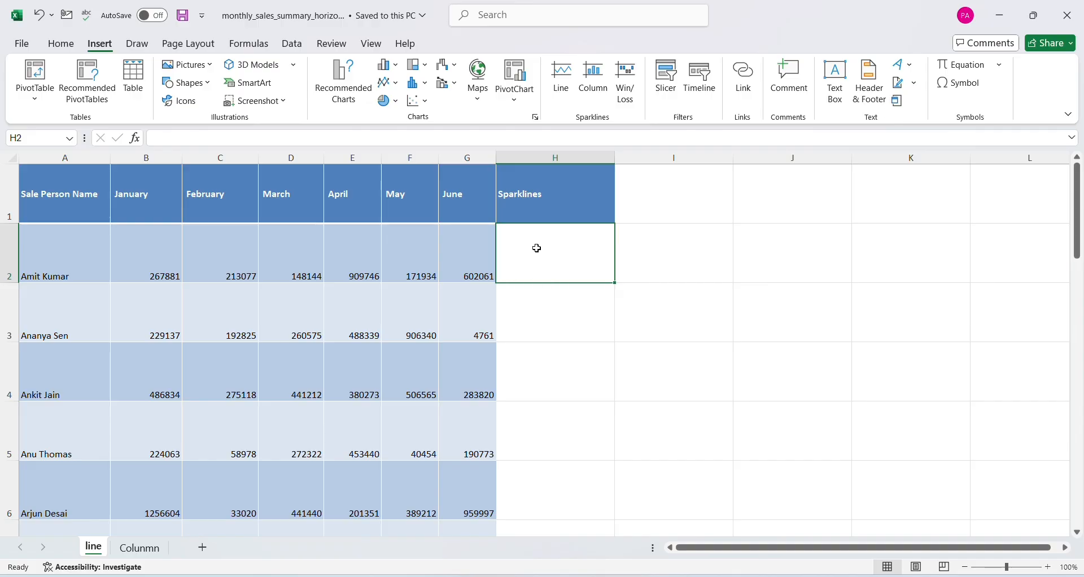
Insert a line sparkline in H2 on the line sheet of monthly_sales_summary_horizontal, using data range B2:G2
{"action": "left_click", "coordinate": [561, 79]}
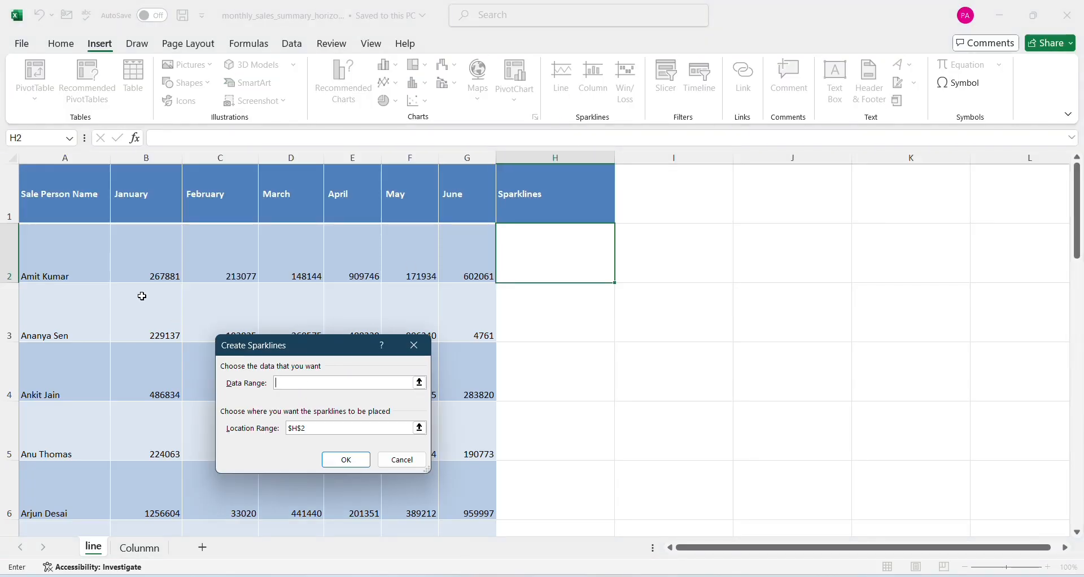
{"action": "left_click_drag", "start_coordinate": [133, 276], "coordinate": [459, 276]}
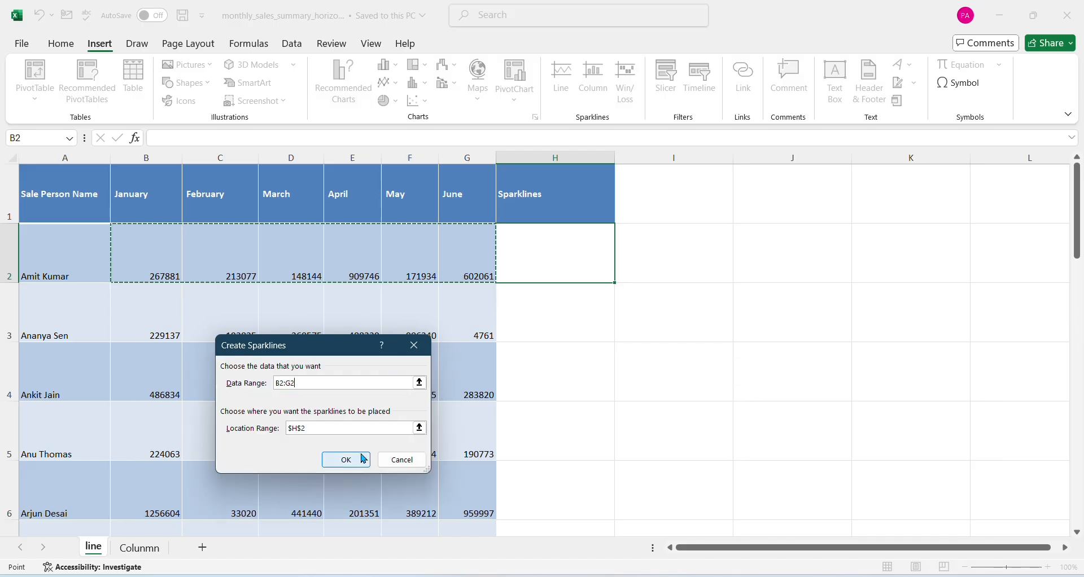
{"action": "left_click", "coordinate": [349, 460]}
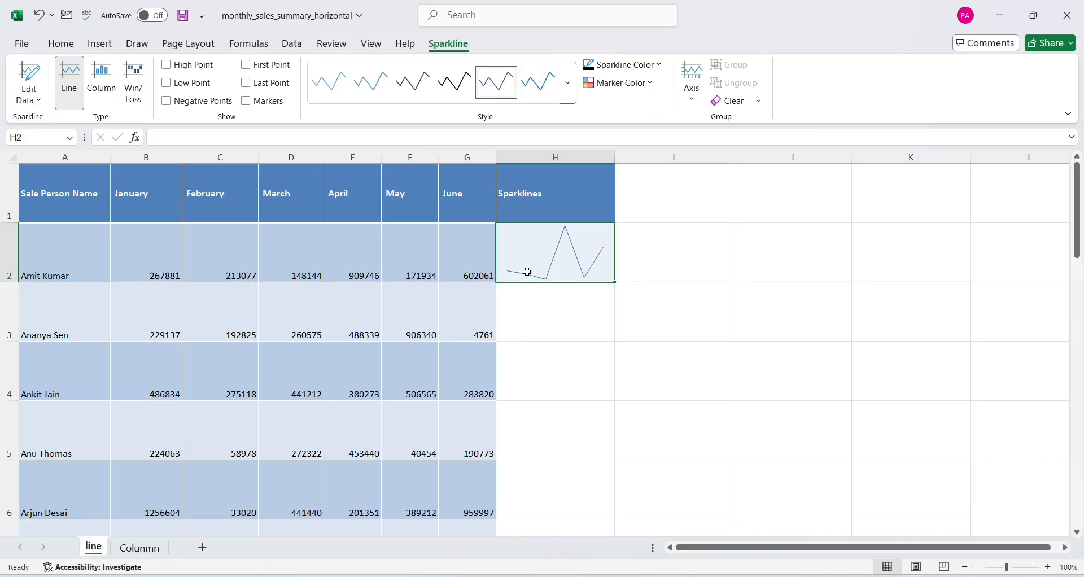
Show the first point, last point and markers on the H2 sparkline, and apply the black-line style with red markers
{"action": "left_click", "coordinate": [247, 68]}
{"action": "left_click", "coordinate": [245, 105]}
{"action": "left_click", "coordinate": [330, 83]}
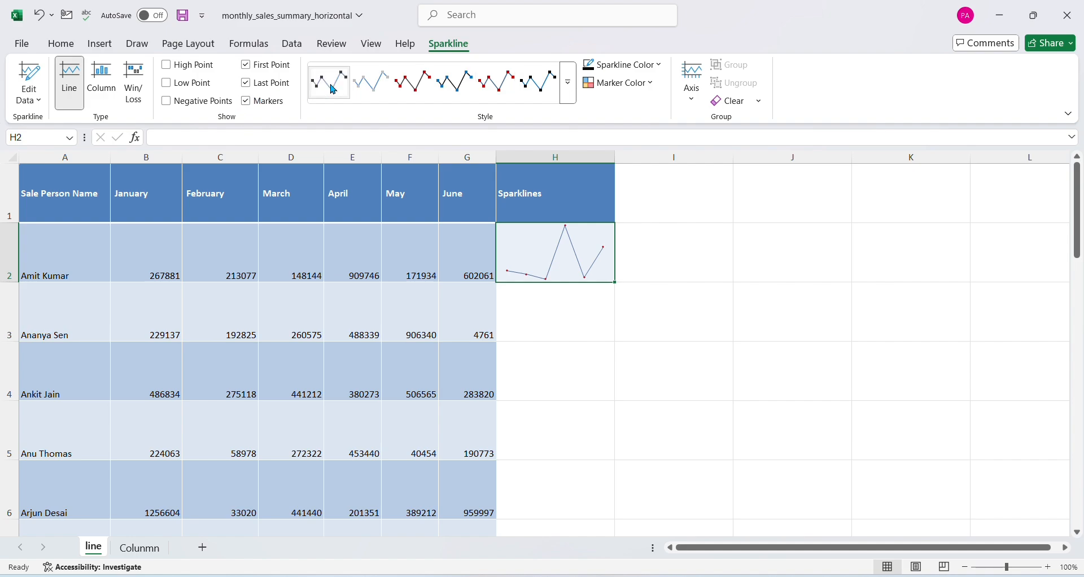
{"action": "left_click", "coordinate": [416, 89]}
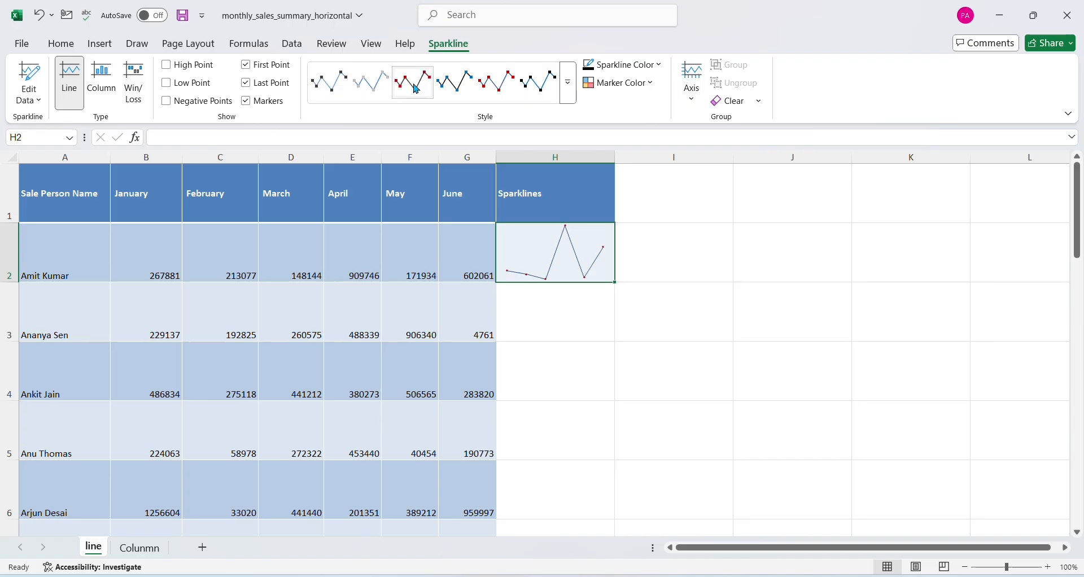
Try the black-line style with blue markers on the H2 sparkline, and apply the dark-blue-line style with red markers
{"action": "left_click", "coordinate": [449, 88]}
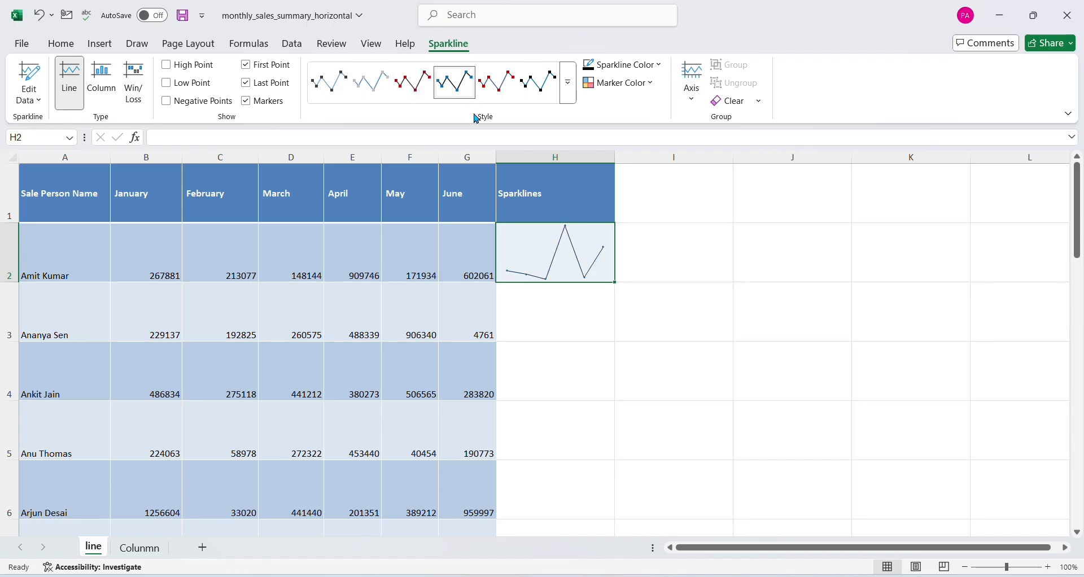
{"action": "scroll", "coordinate": [636, 407], "scroll_direction": "up", "scroll_amount": 2}
{"action": "scroll", "coordinate": [696, 384], "scroll_direction": "up", "scroll_amount": 1}
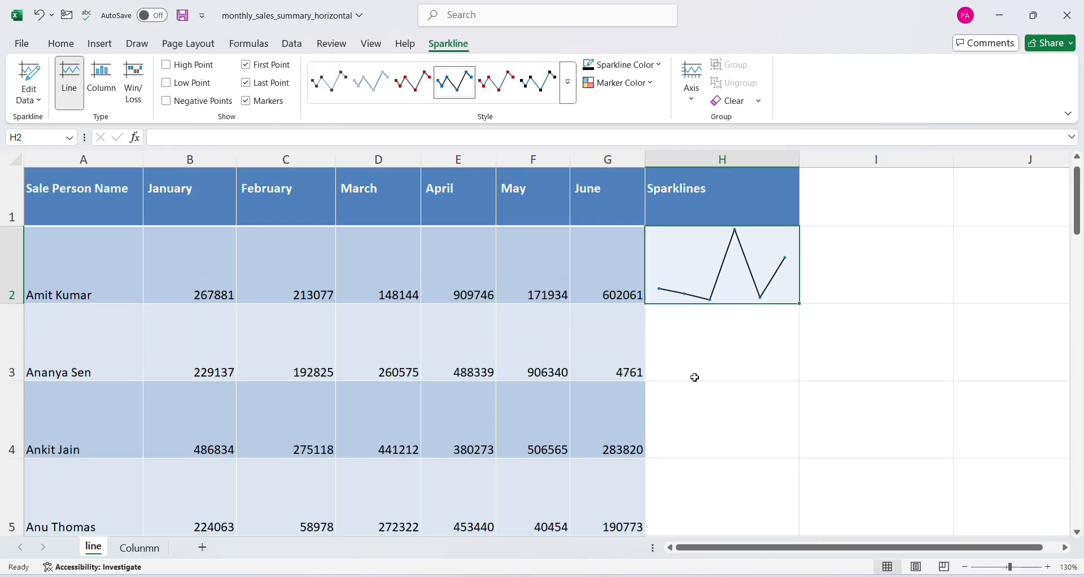
{"action": "left_click", "coordinate": [510, 90]}
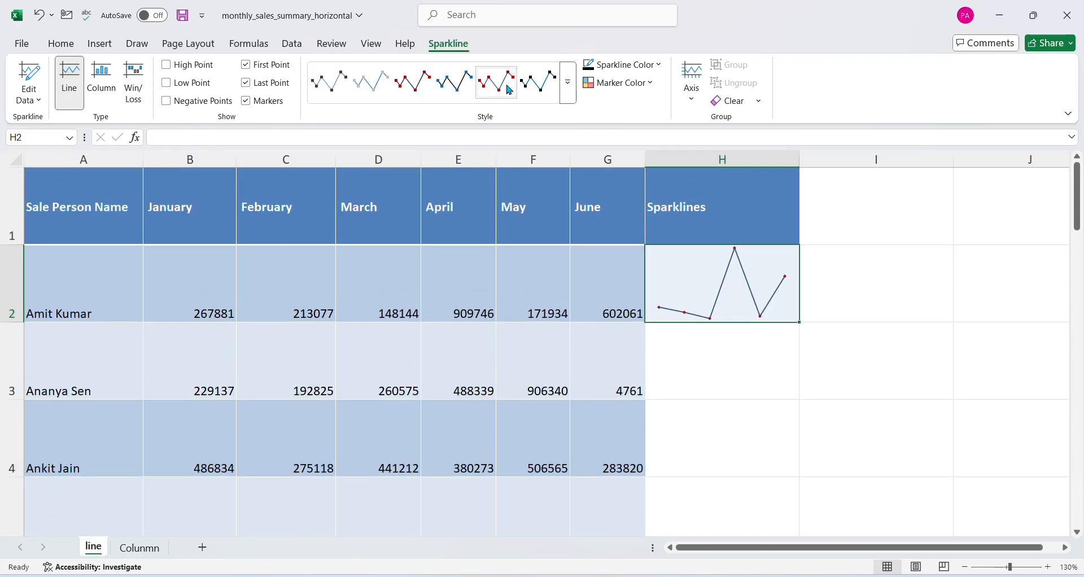
Set the marker color of the H2 sparkline's high point to green
{"action": "left_click", "coordinate": [652, 84]}
{"action": "mouse_move", "coordinate": [620, 145]}
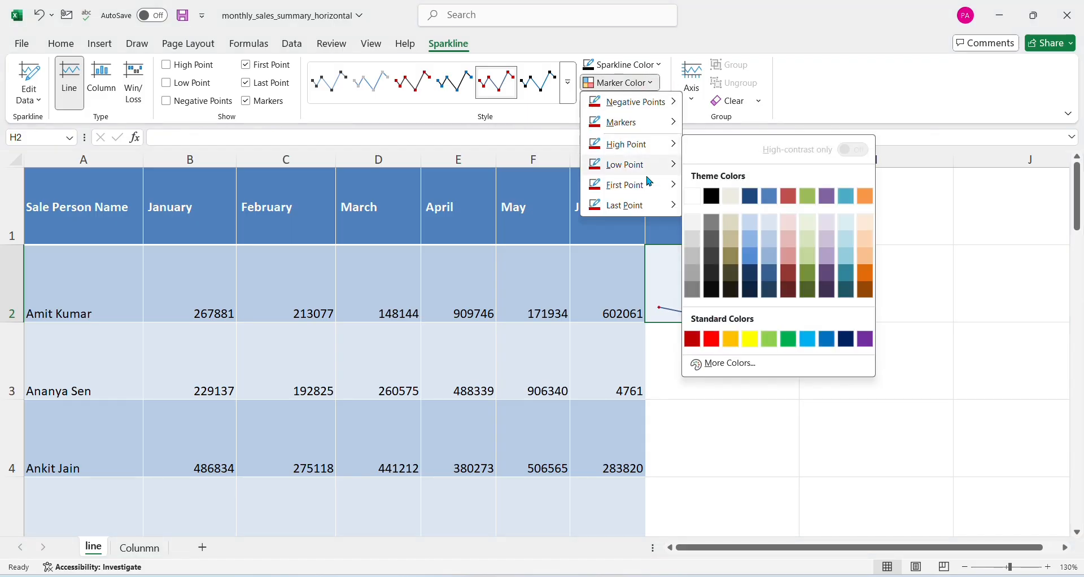
{"action": "left_click", "coordinate": [790, 339]}
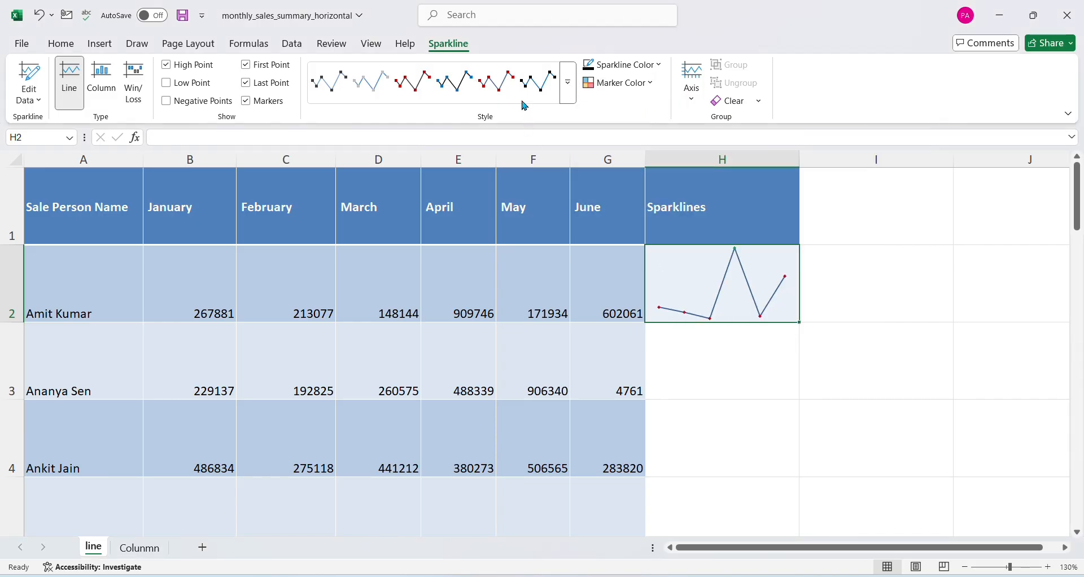
Reapply the dark-blue-line style with red markers to the H2 sparkline, and change its line to the red theme color
{"action": "left_click", "coordinate": [503, 98]}
{"action": "left_click", "coordinate": [659, 64]}
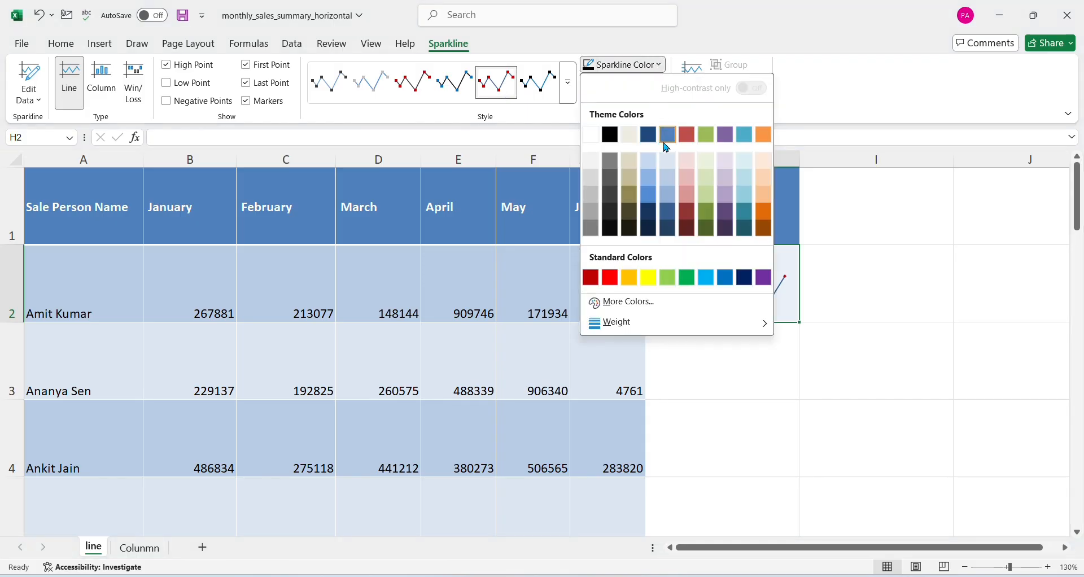
{"action": "left_click", "coordinate": [686, 135]}
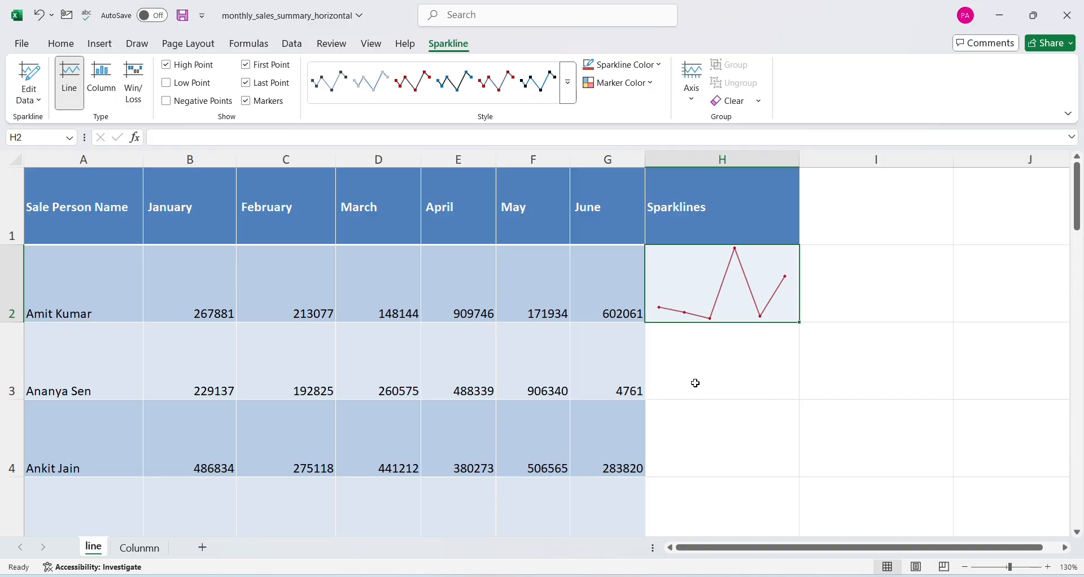
{"action": "left_click", "coordinate": [682, 368]}
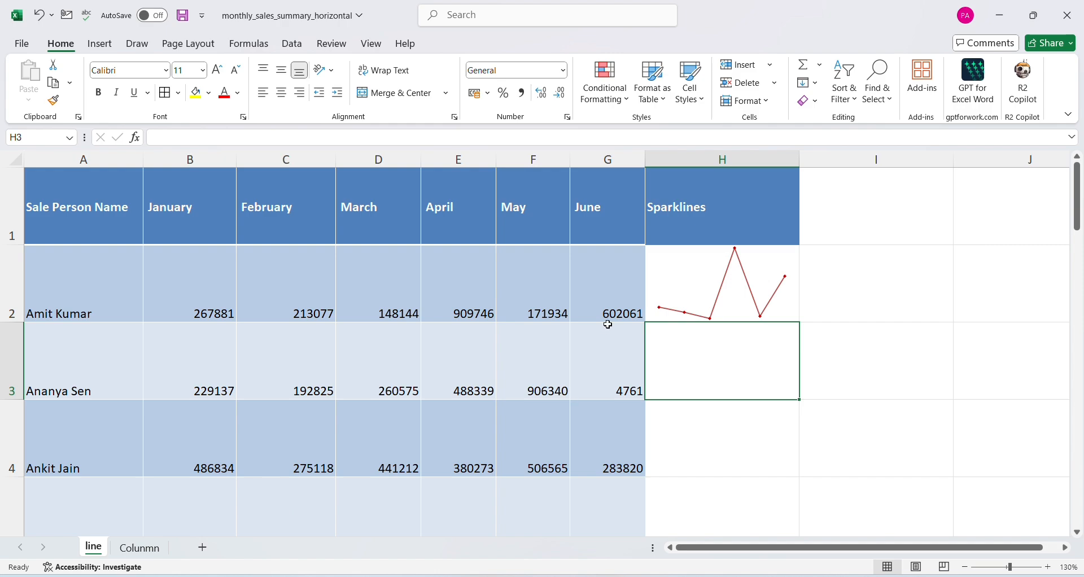
Fill the H2 sparkline down through H10, and select H2 again
{"action": "left_click", "coordinate": [743, 286]}
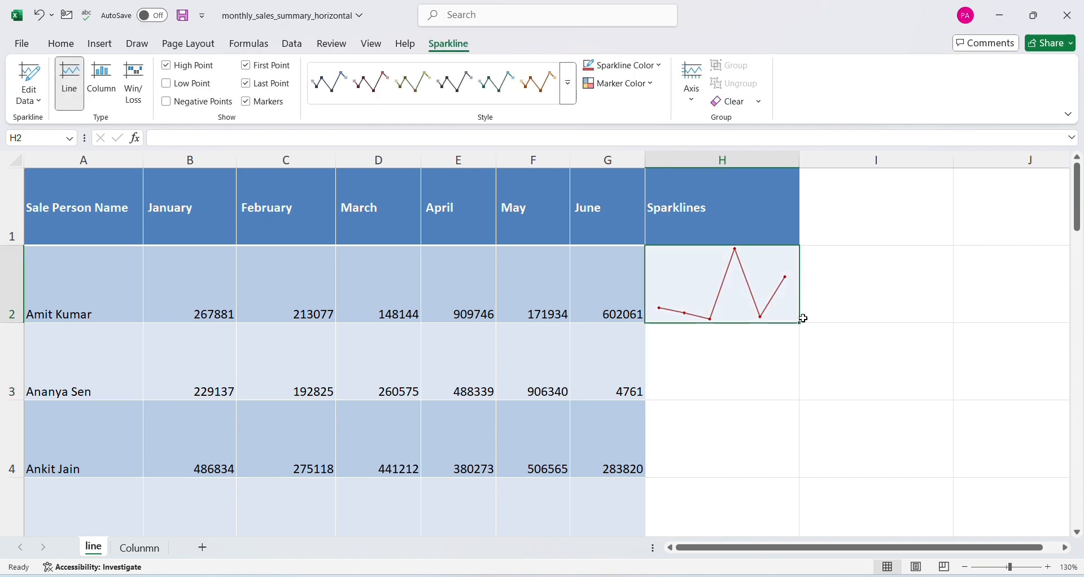
{"action": "left_click_drag", "start_coordinate": [798, 325], "coordinate": [757, 465]}
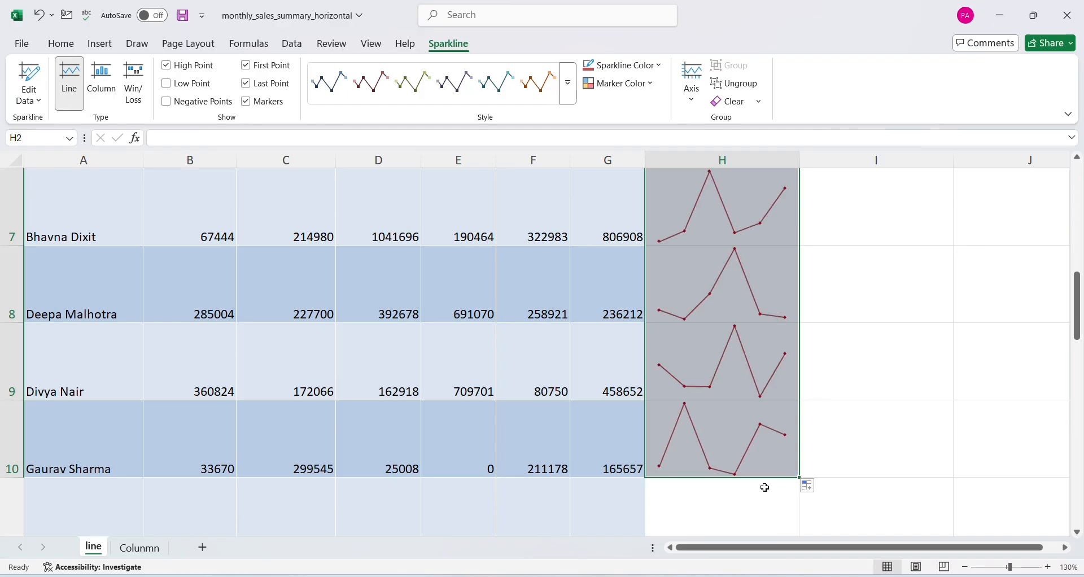
{"action": "scroll", "coordinate": [764, 486], "scroll_direction": "up", "scroll_amount": 2}
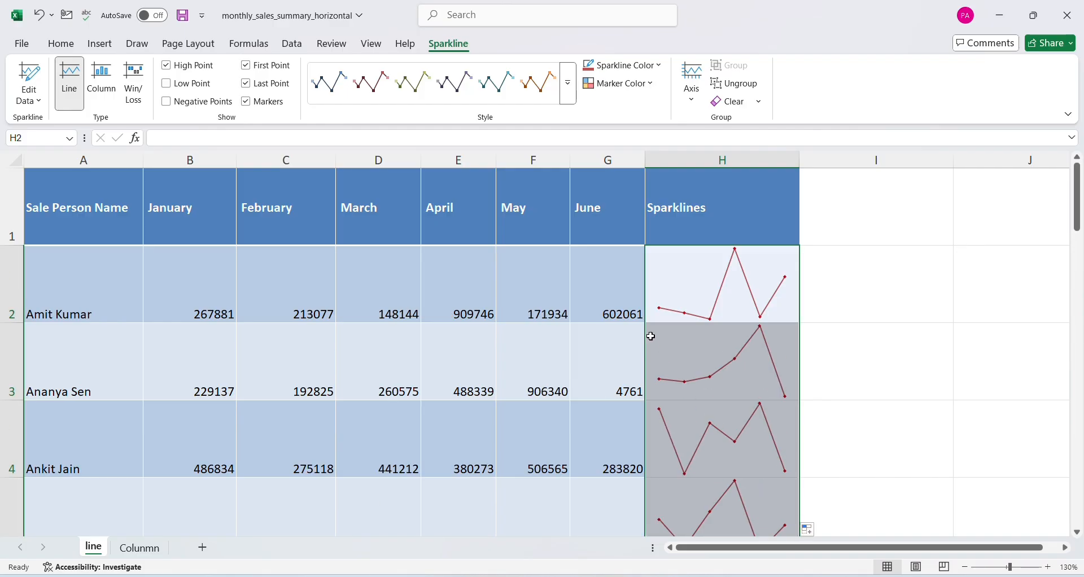
{"action": "left_click", "coordinate": [661, 312]}
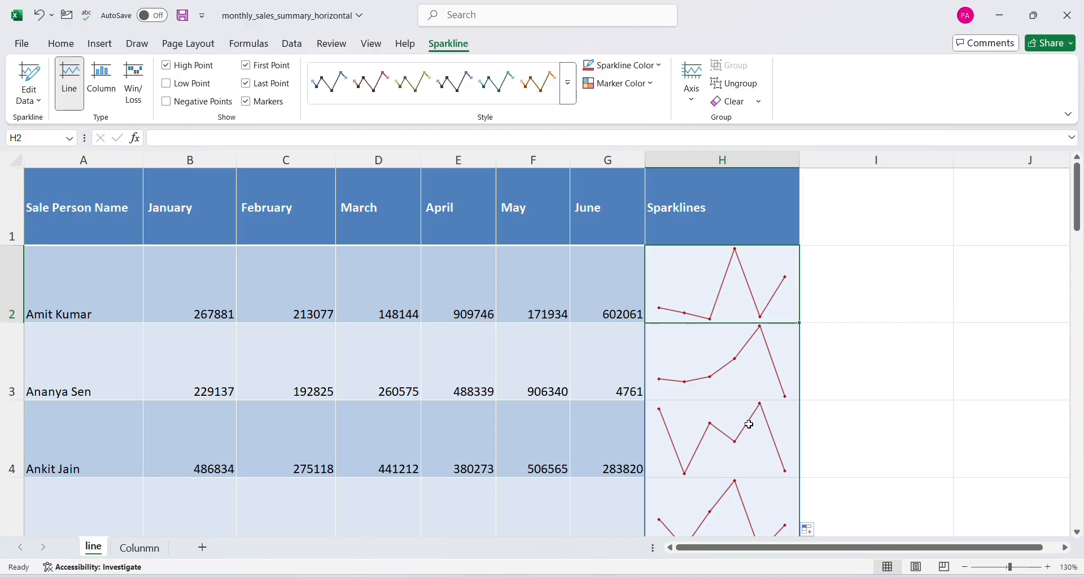
Insert a column sparkline in B7 on the Colunmn sheet, using data range B9:G9
{"action": "left_click", "coordinate": [100, 44]}
{"action": "left_click", "coordinate": [142, 548]}
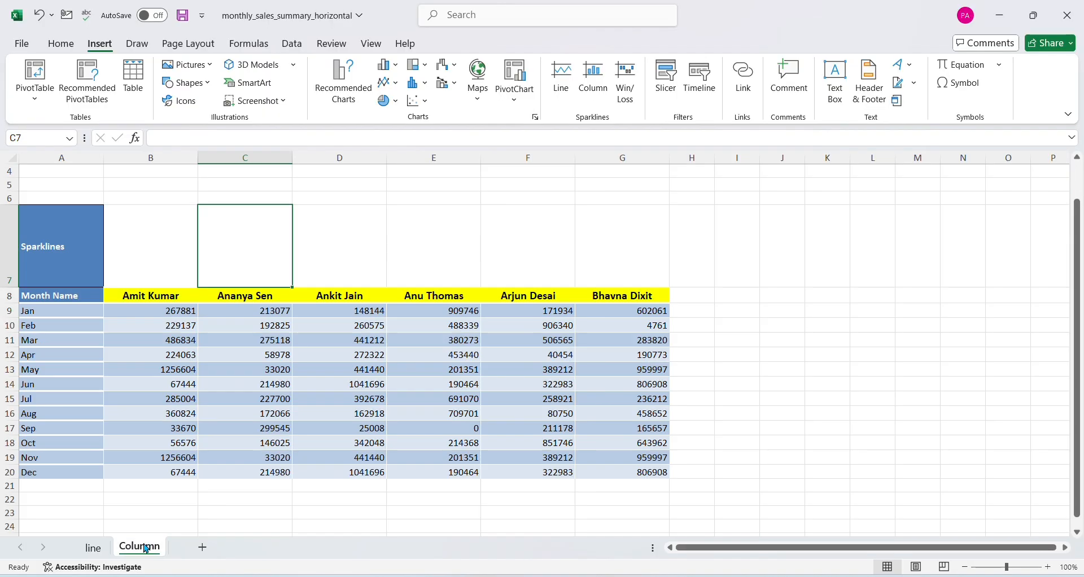
{"action": "left_click", "coordinate": [128, 259]}
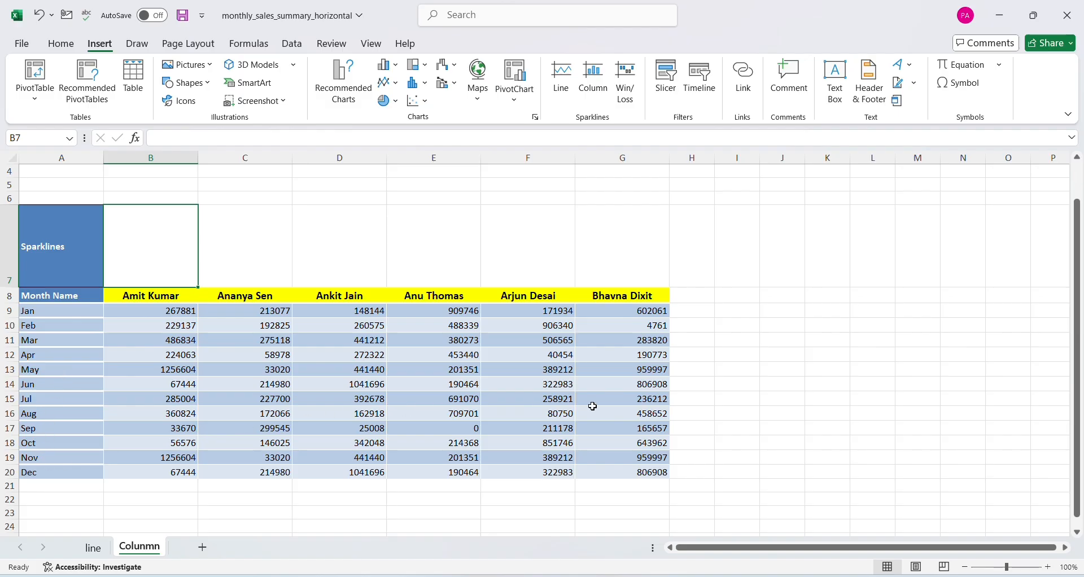
{"action": "left_click", "coordinate": [595, 93]}
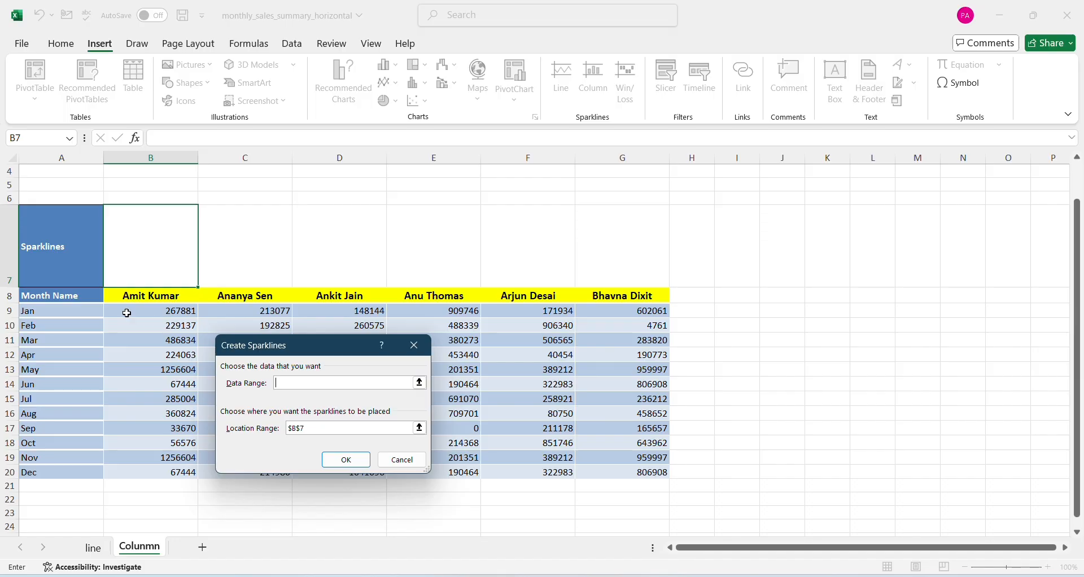
{"action": "left_click_drag", "start_coordinate": [127, 313], "coordinate": [610, 310]}
{"action": "left_click", "coordinate": [346, 459]}
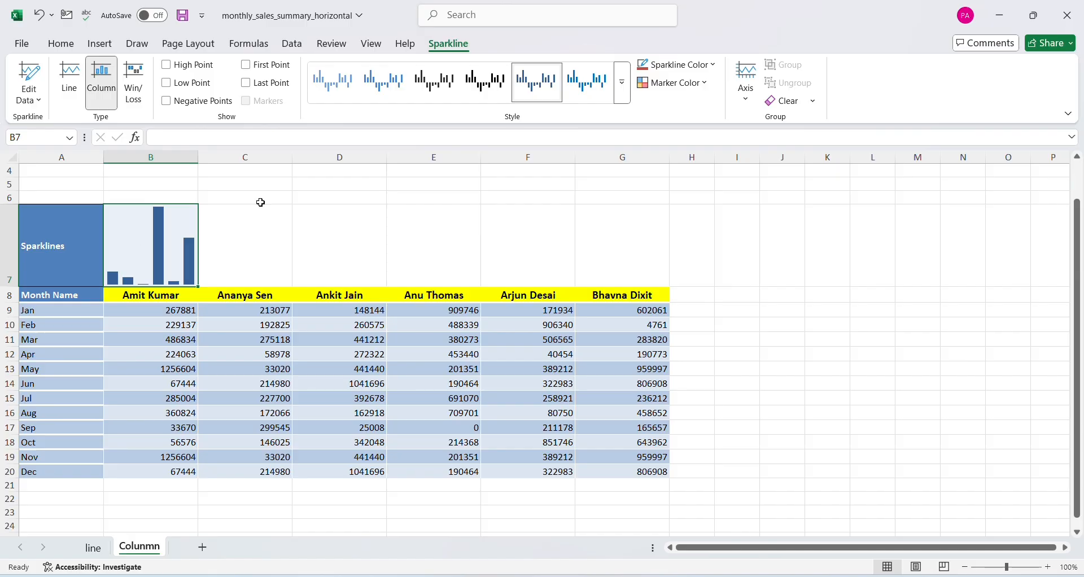
Show the first and last points on the B7 sparkline, and apply the dark-blue column style with red points
{"action": "left_click", "coordinate": [450, 95]}
{"action": "left_click", "coordinate": [383, 83]}
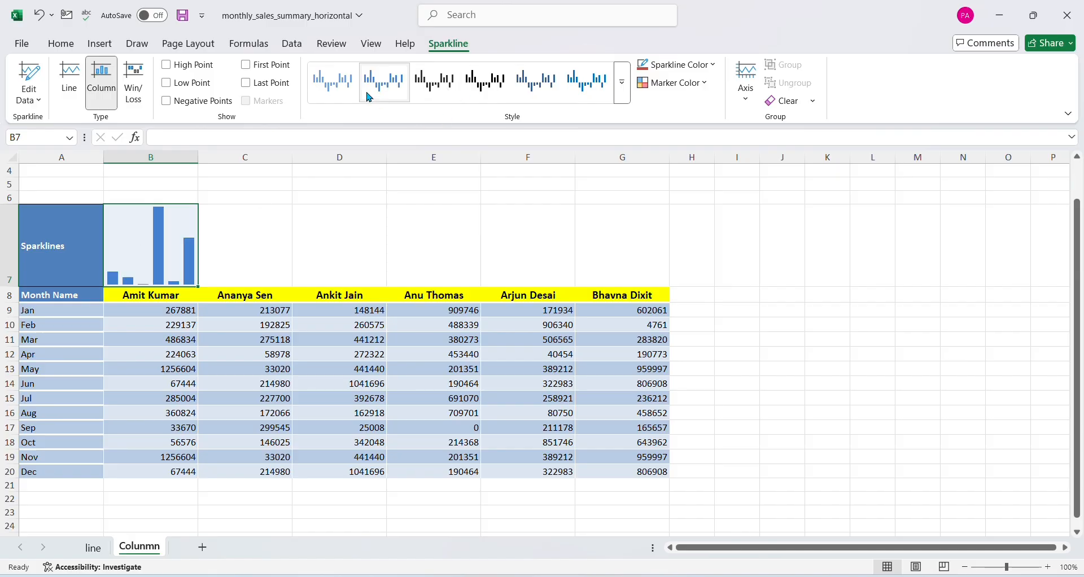
{"action": "left_click", "coordinate": [248, 67]}
{"action": "left_click", "coordinate": [246, 83]}
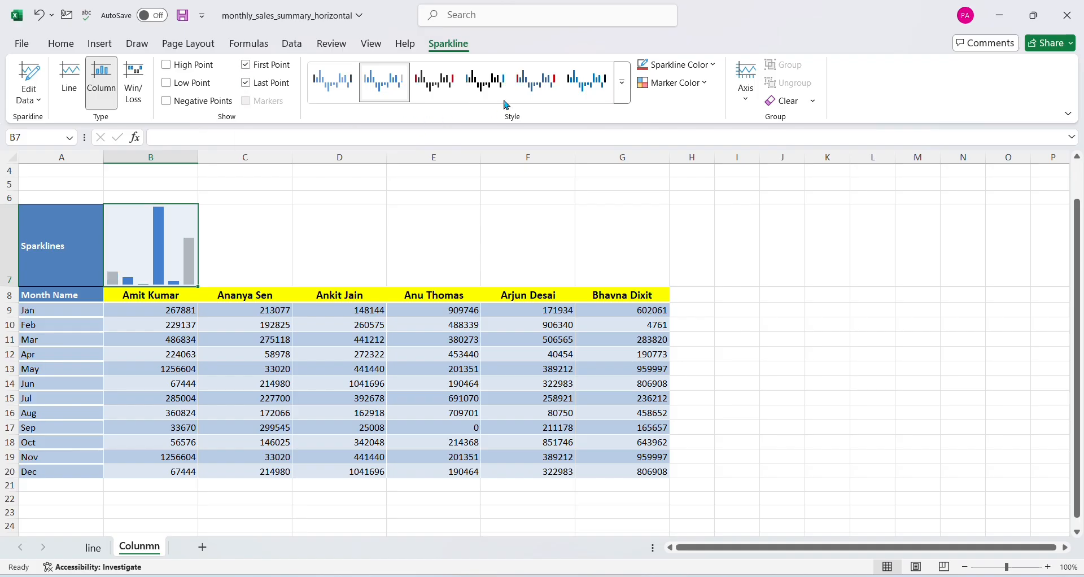
{"action": "left_click", "coordinate": [540, 84]}
Set the marker color of the B7 sparkline's high point to the red theme color
{"action": "left_click", "coordinate": [690, 85]}
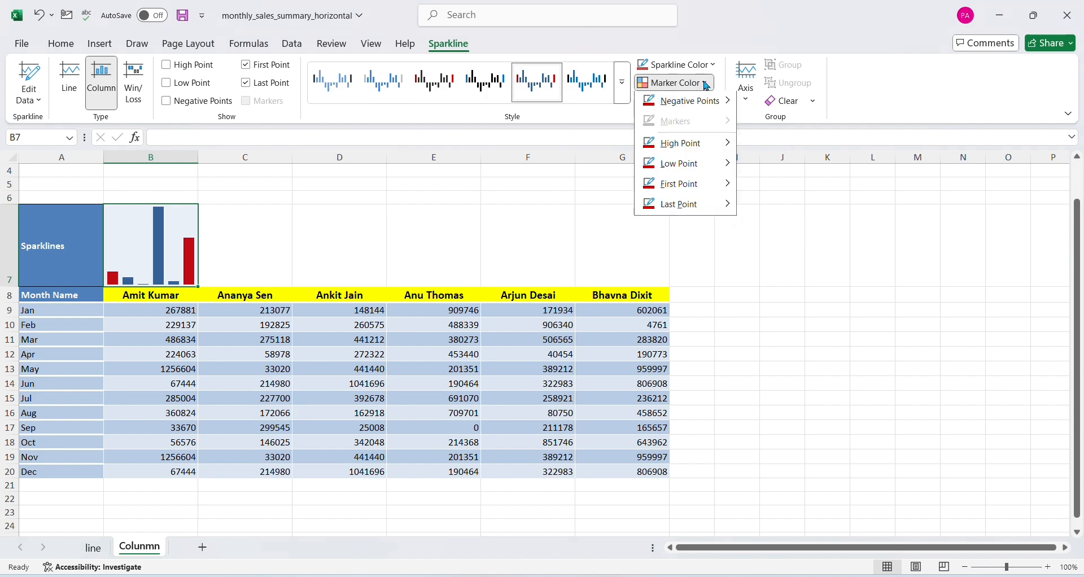
{"action": "mouse_move", "coordinate": [677, 145]}
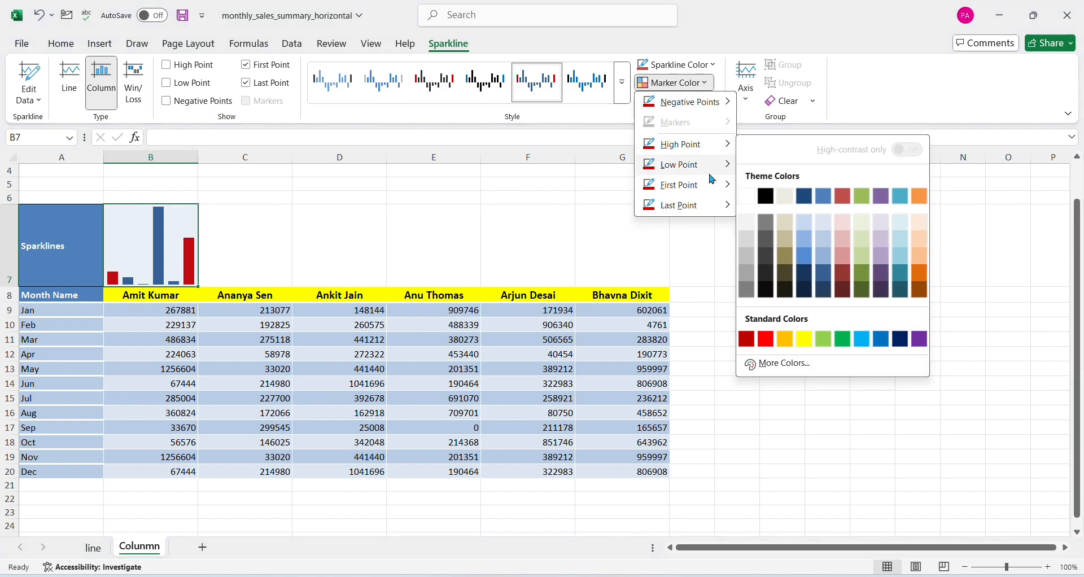
{"action": "left_click", "coordinate": [842, 198]}
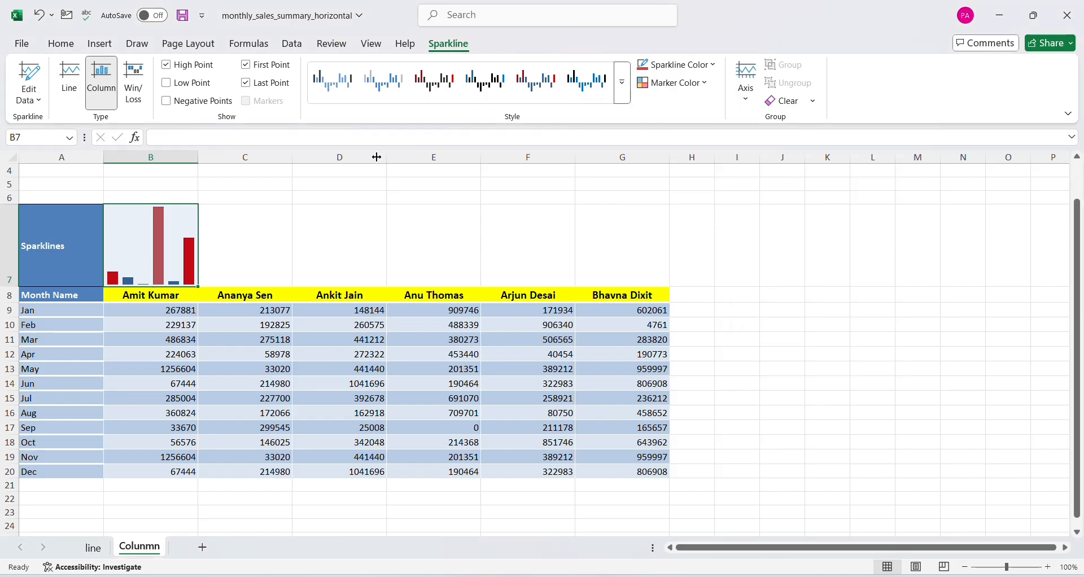
Fill the B7 column sparkline across through G7, and deselect the sparklines
{"action": "left_click", "coordinate": [99, 43]}
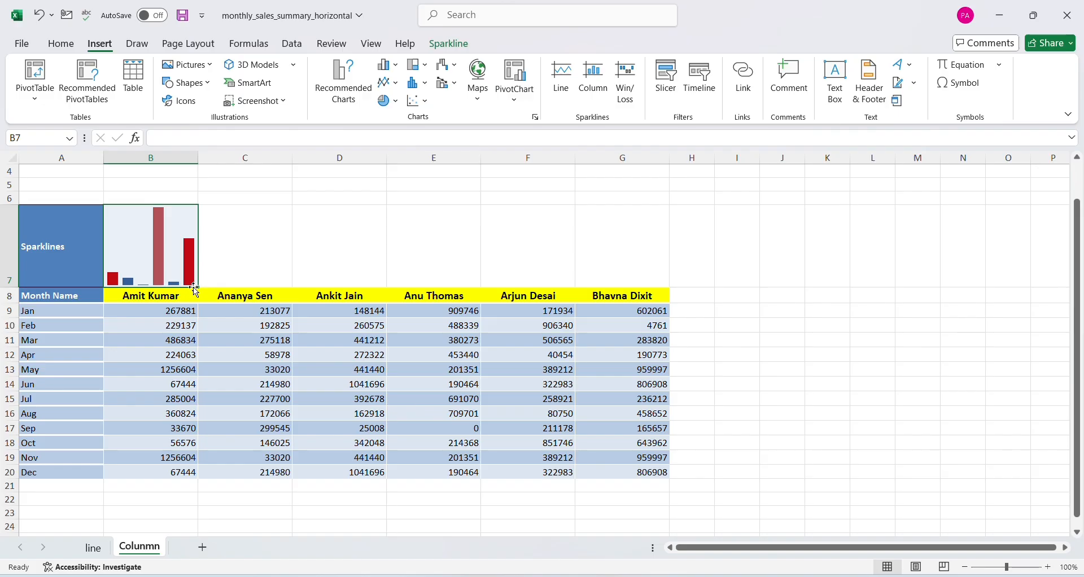
{"action": "left_click_drag", "start_coordinate": [200, 281], "coordinate": [670, 286]}
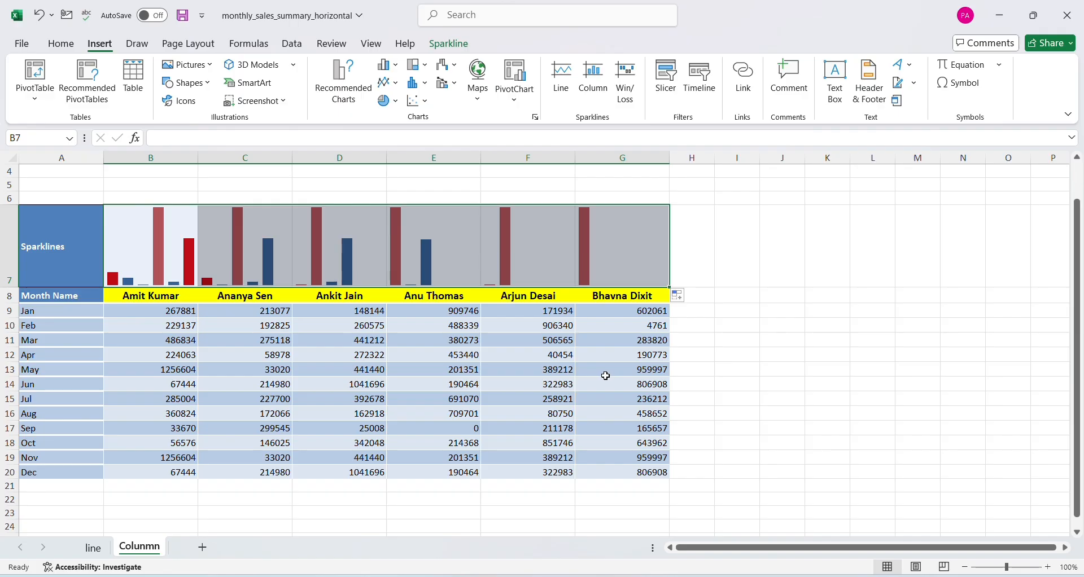
{"action": "left_click", "coordinate": [605, 374]}
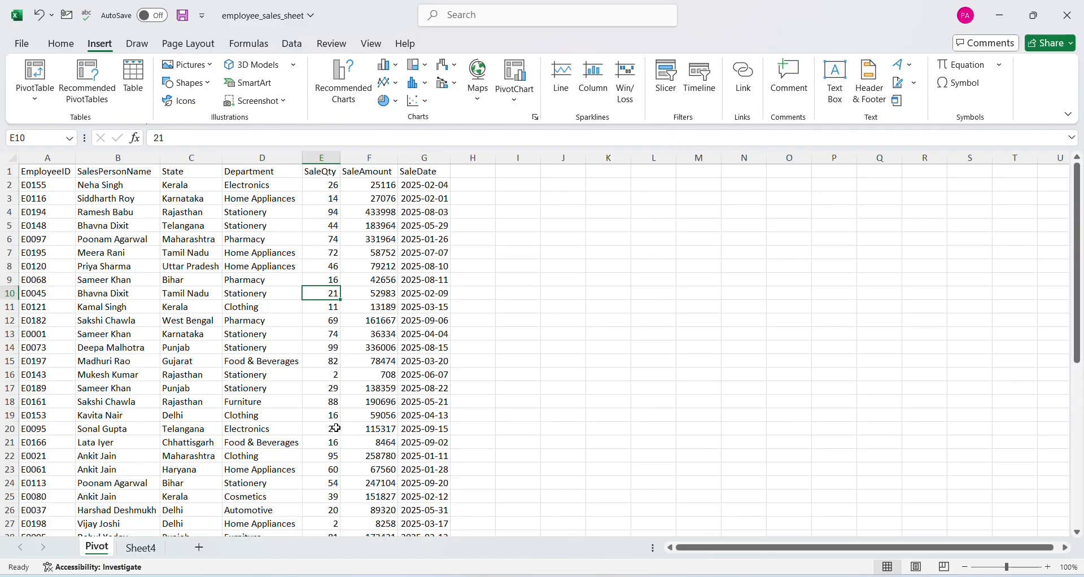
Create a PivotTable on a new worksheet from Pivot!$A$1:$G$48 in employee_sales_sheet
{"action": "key", "text": "alt"}
{"action": "key", "text": "n"}
{"action": "key", "text": "v"}
{"action": "key", "text": "t"}
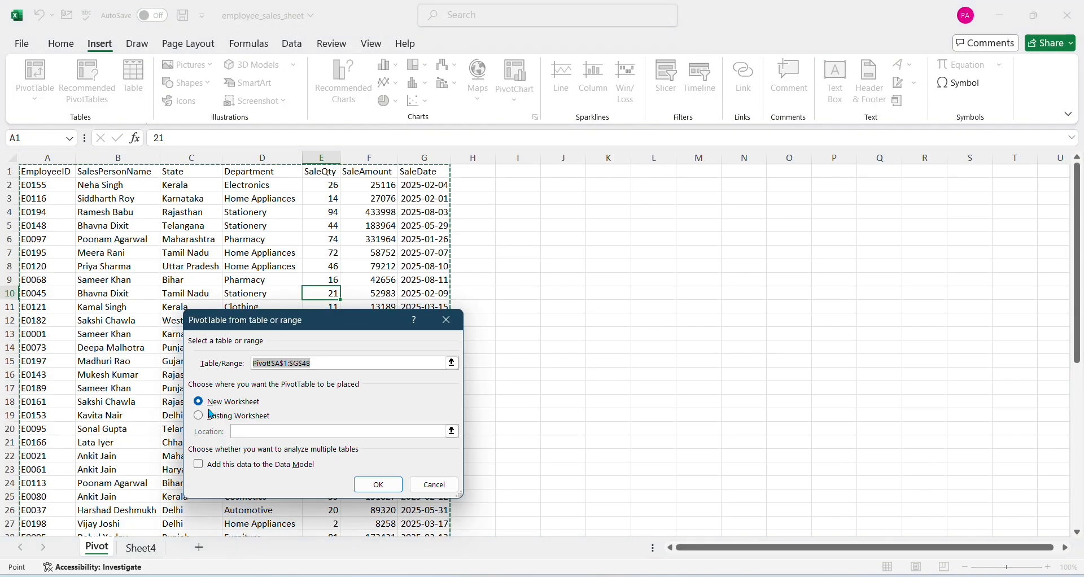
{"action": "key", "text": "Return"}
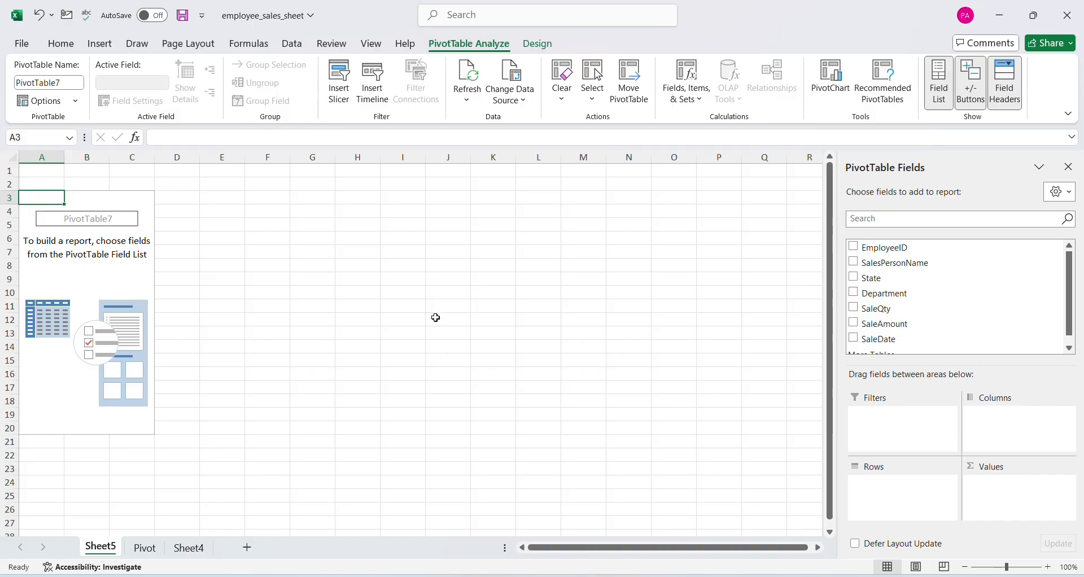
Add SaleDate as rows and the sum of SaleQty as values to the new PivotTable on Sheet5
{"action": "left_click", "coordinate": [105, 276]}
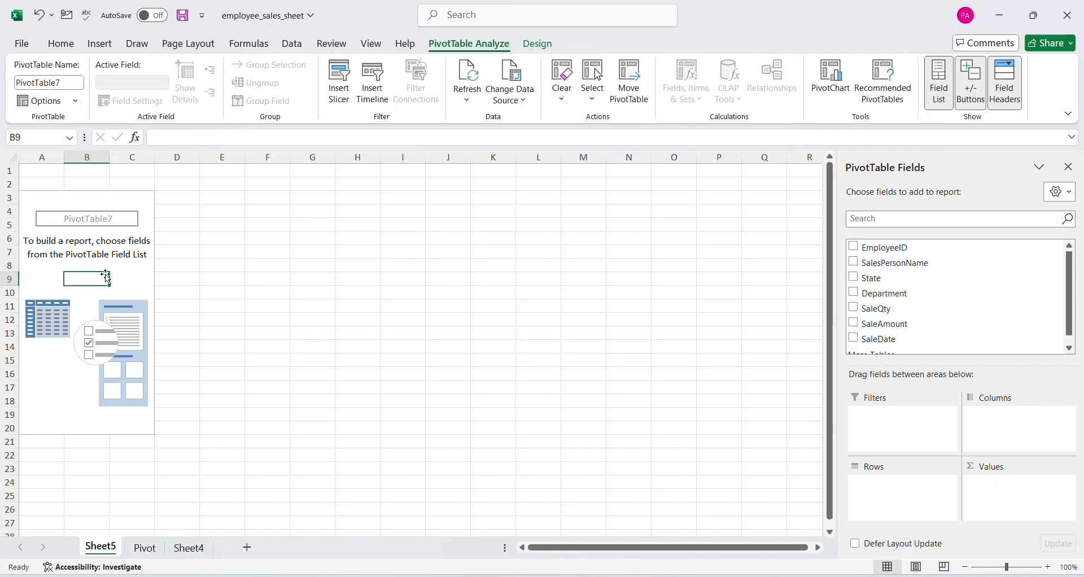
{"action": "left_click", "coordinate": [99, 44]}
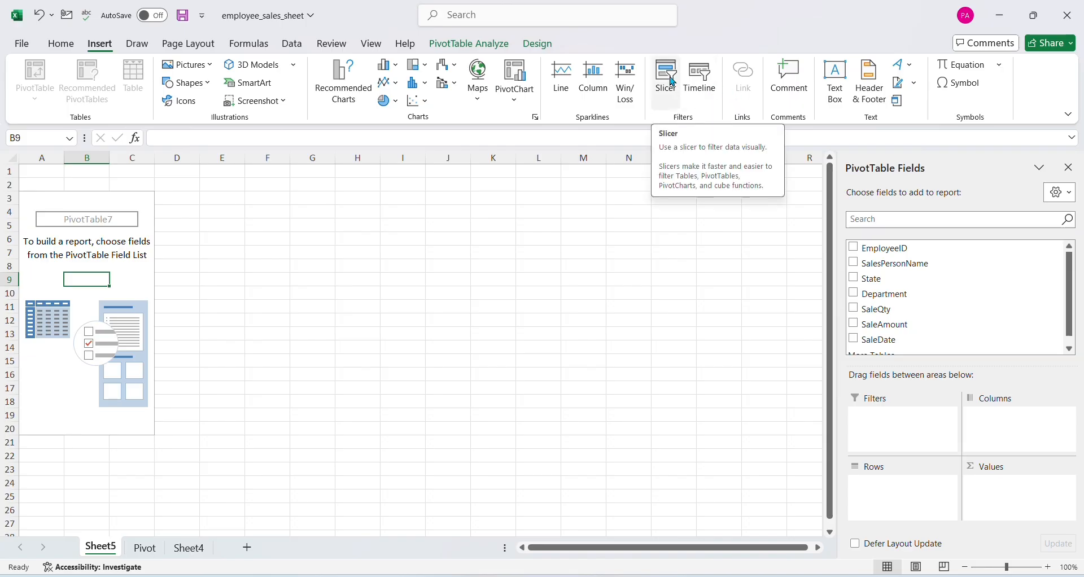
{"action": "scroll", "coordinate": [994, 334], "scroll_direction": "down", "scroll_amount": 1}
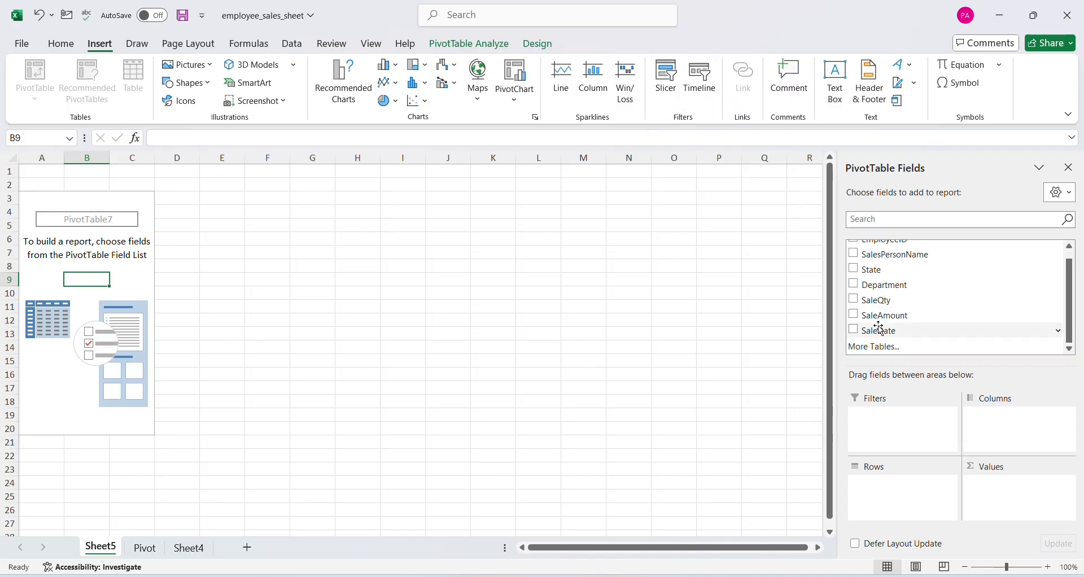
{"action": "left_click", "coordinate": [857, 333]}
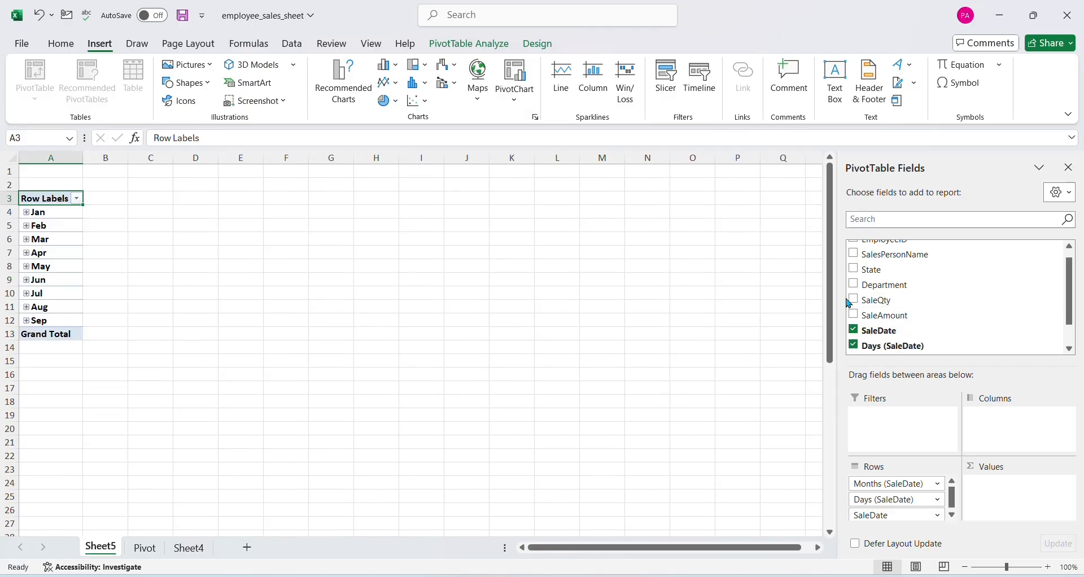
{"action": "left_click", "coordinate": [856, 301]}
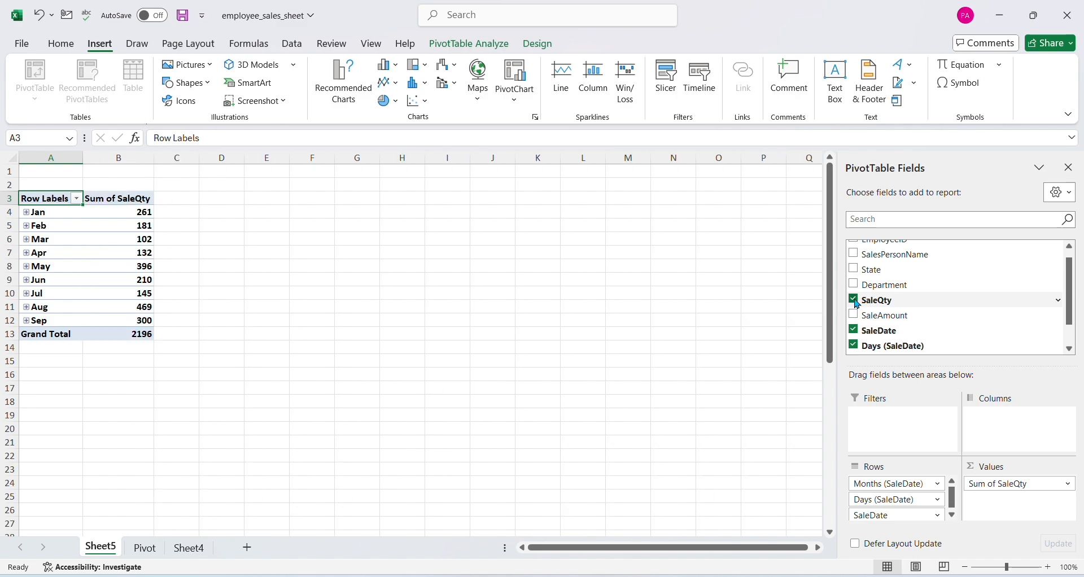
{"action": "scroll", "coordinate": [857, 307], "scroll_direction": "up", "scroll_amount": 1}
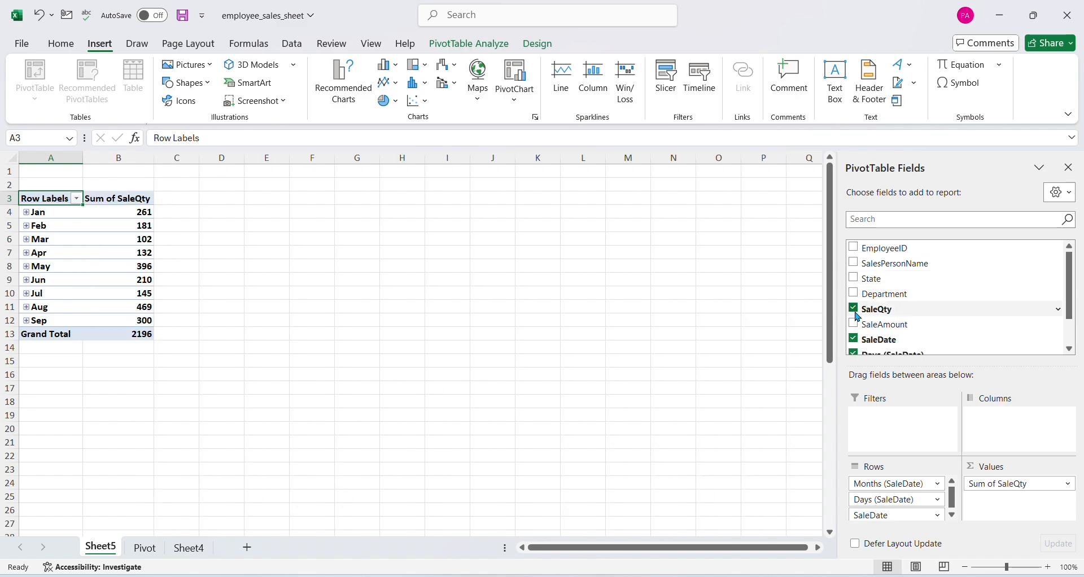
{"action": "left_click", "coordinate": [854, 263]}
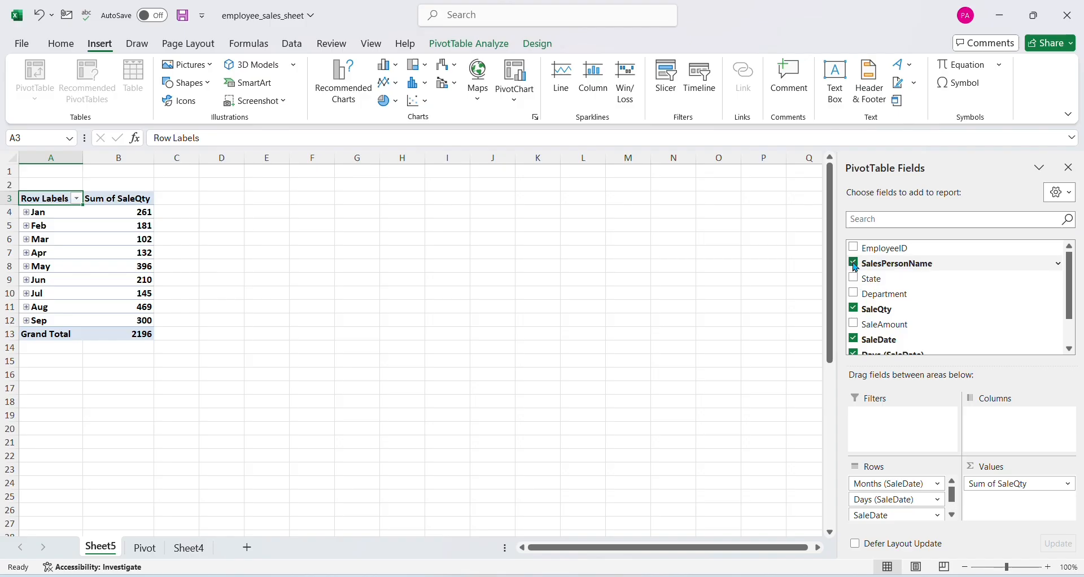
{"action": "left_click", "coordinate": [854, 264]}
Move the Days (SaleDate) field from rows to columns, and select a cell inside the PivotTable
{"action": "left_click_drag", "start_coordinate": [890, 503], "coordinate": [1025, 460]}
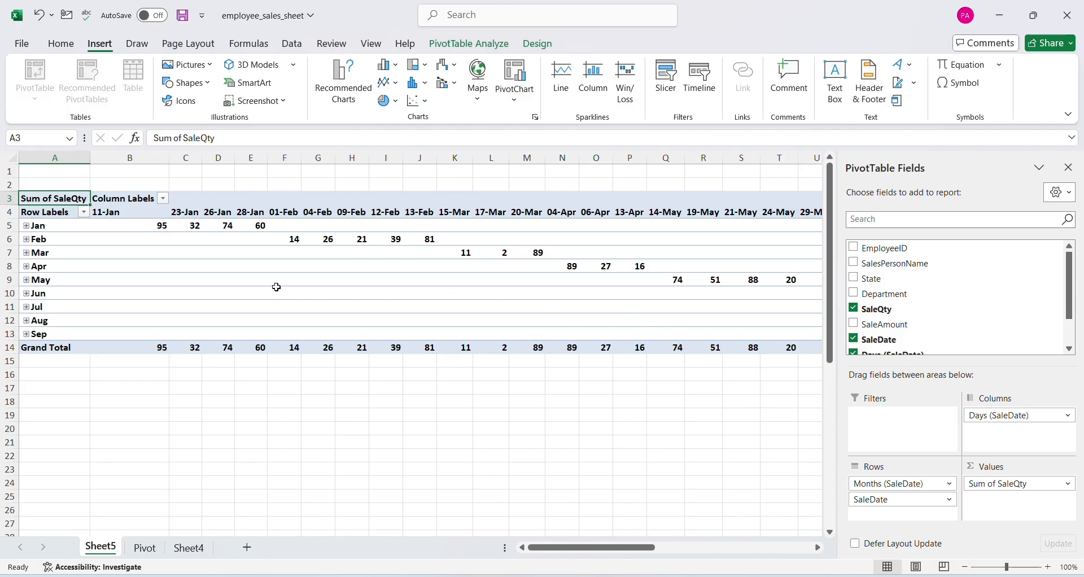
{"action": "left_click", "coordinate": [317, 262]}
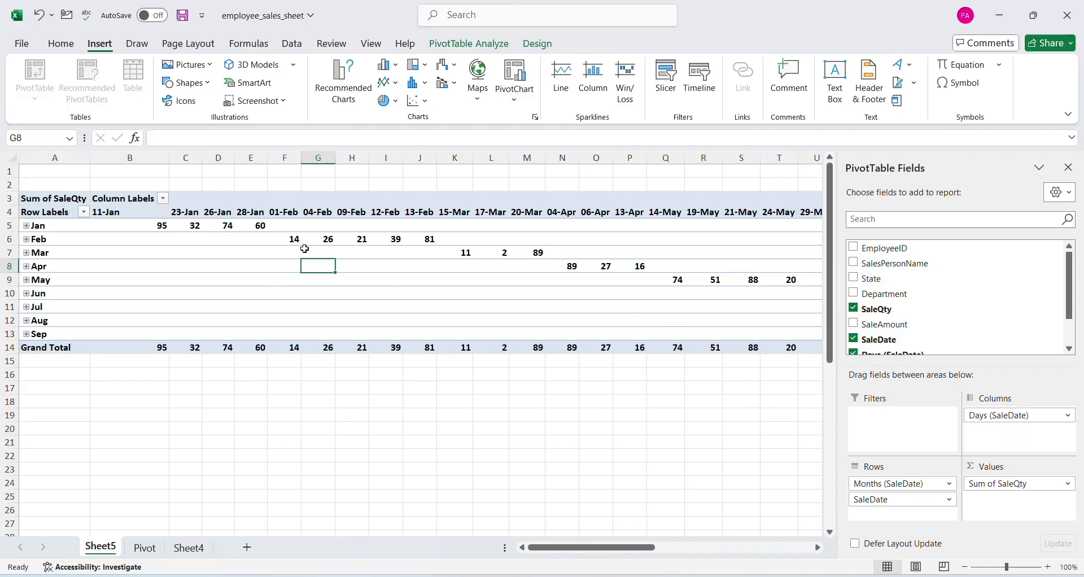
Insert slicers for EmployeeID, Department, SaleQty and Days (SaleDate) for the PivotTable
{"action": "left_click", "coordinate": [664, 91]}
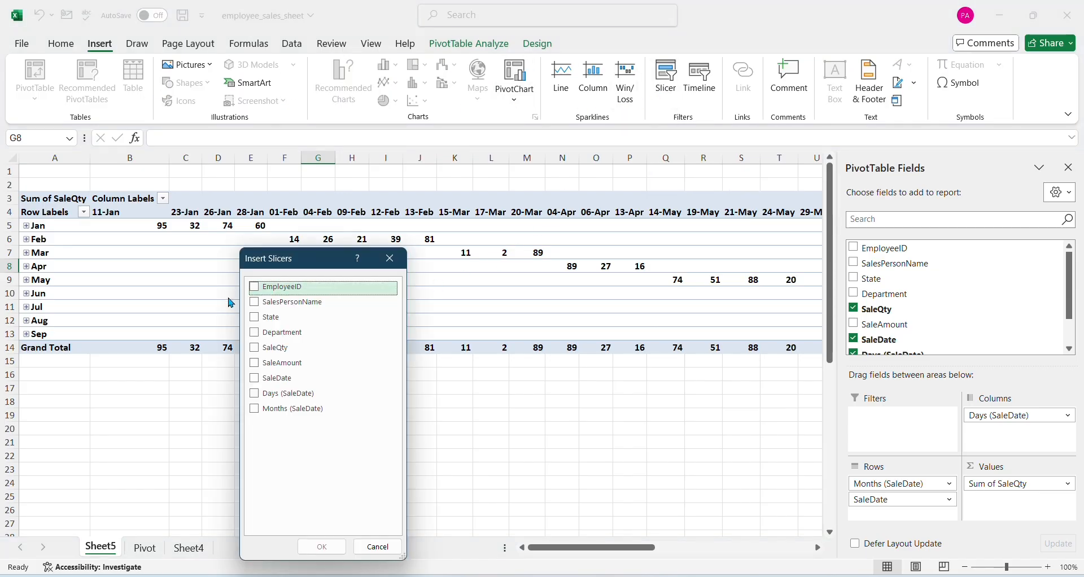
{"action": "left_click", "coordinate": [256, 289]}
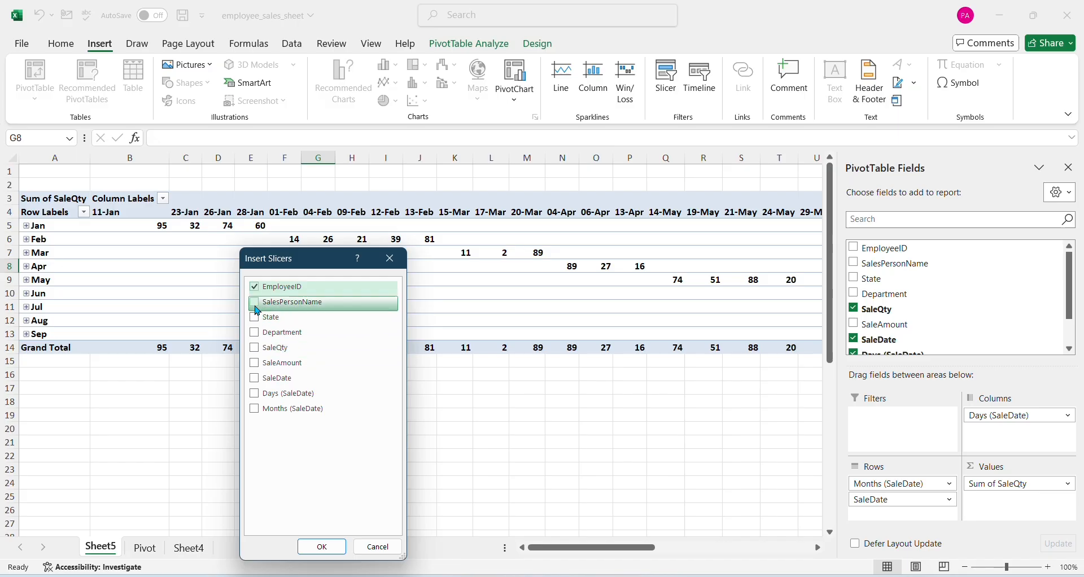
{"action": "left_click", "coordinate": [255, 399]}
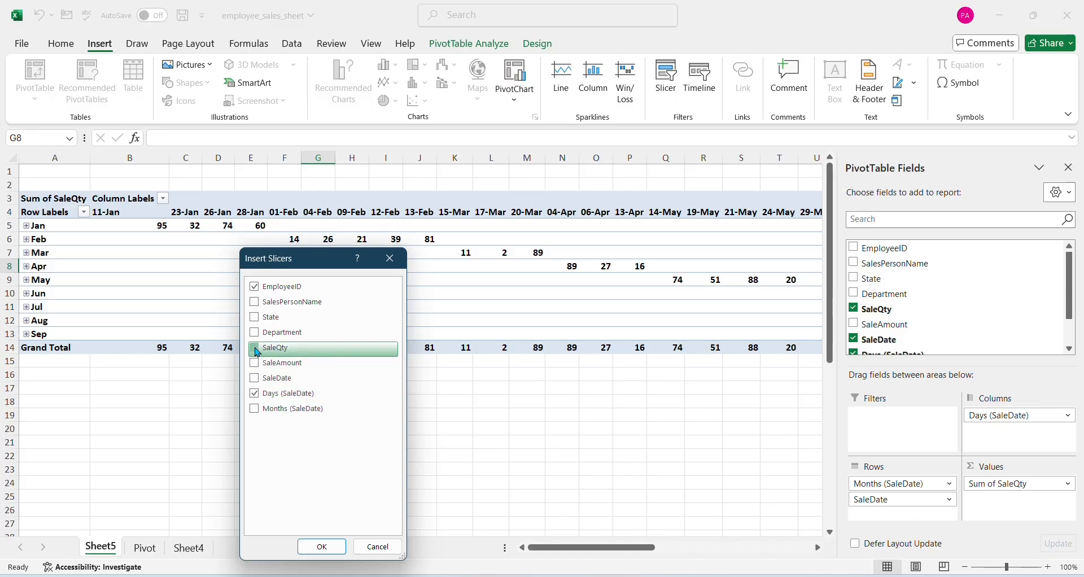
{"action": "left_click", "coordinate": [255, 347]}
{"action": "left_click", "coordinate": [255, 332]}
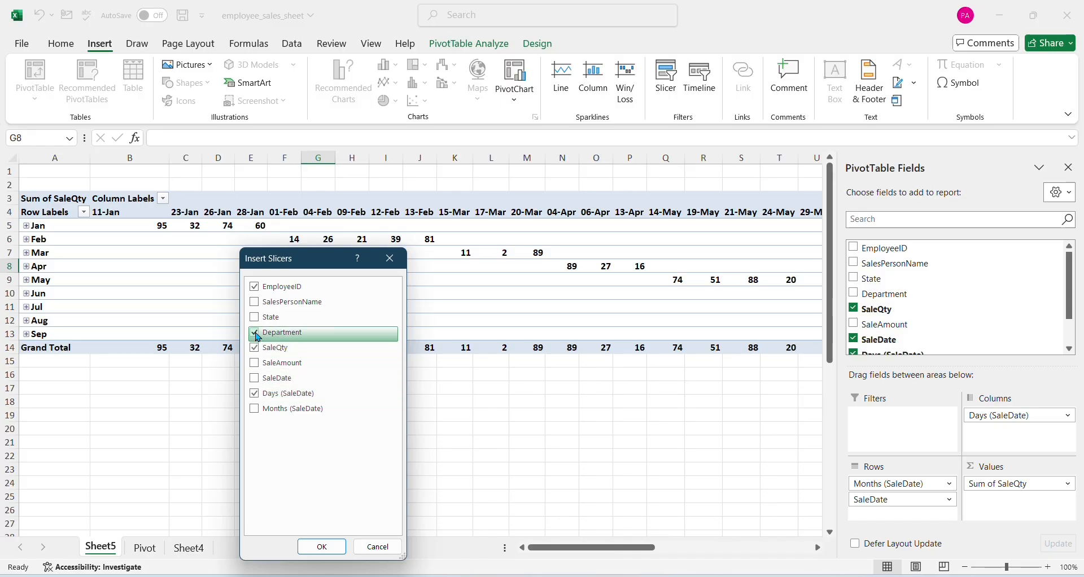
{"action": "left_click", "coordinate": [322, 547]}
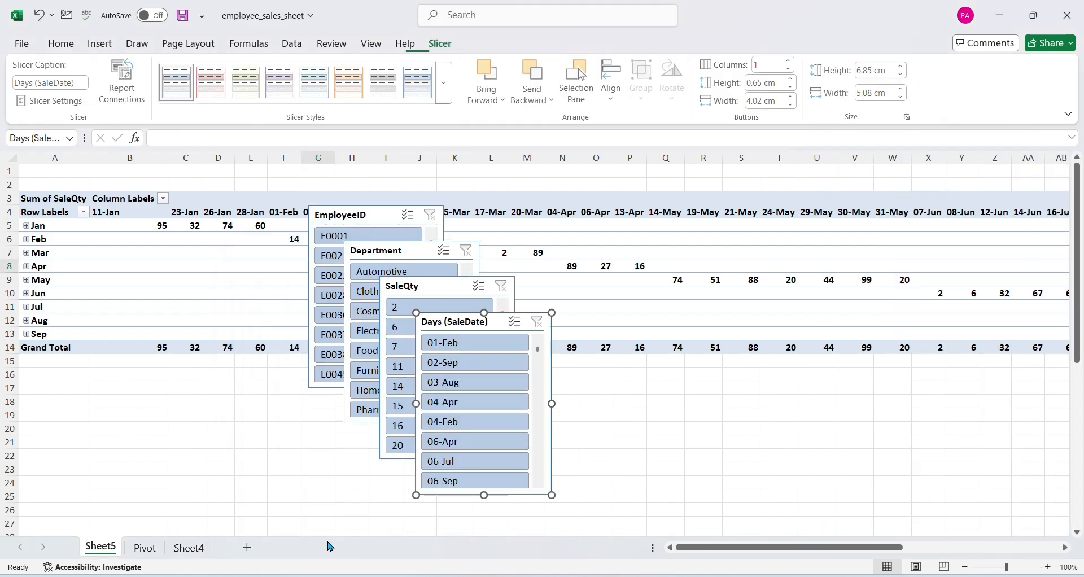
Spread the overlapping Days (SaleDate), SaleQty and Department slicers apart so that their items can be seen
{"action": "left_click_drag", "start_coordinate": [474, 329], "coordinate": [651, 294]}
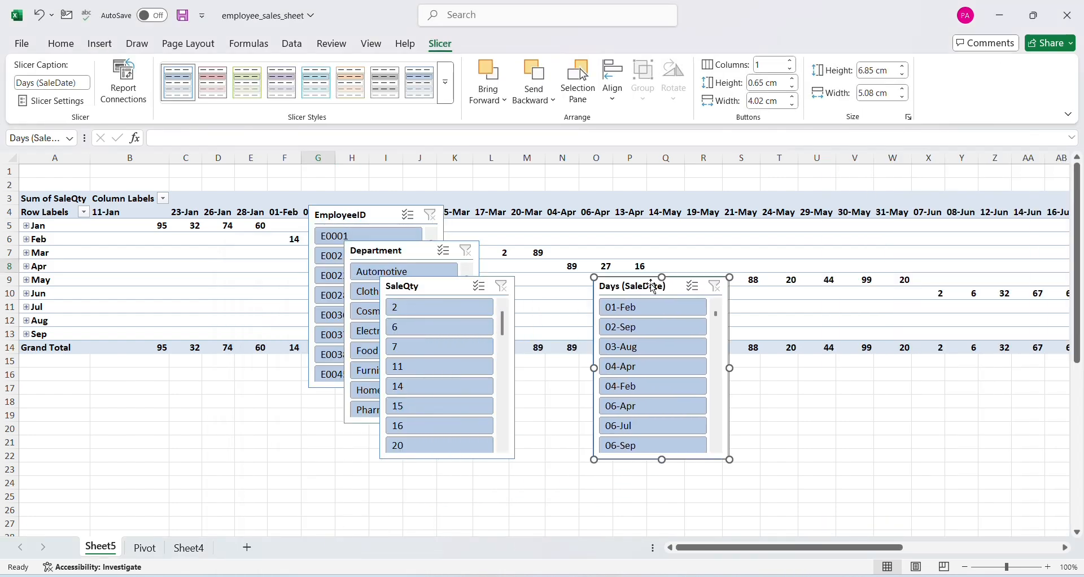
{"action": "left_click", "coordinate": [448, 290]}
{"action": "left_click_drag", "start_coordinate": [449, 289], "coordinate": [540, 246]}
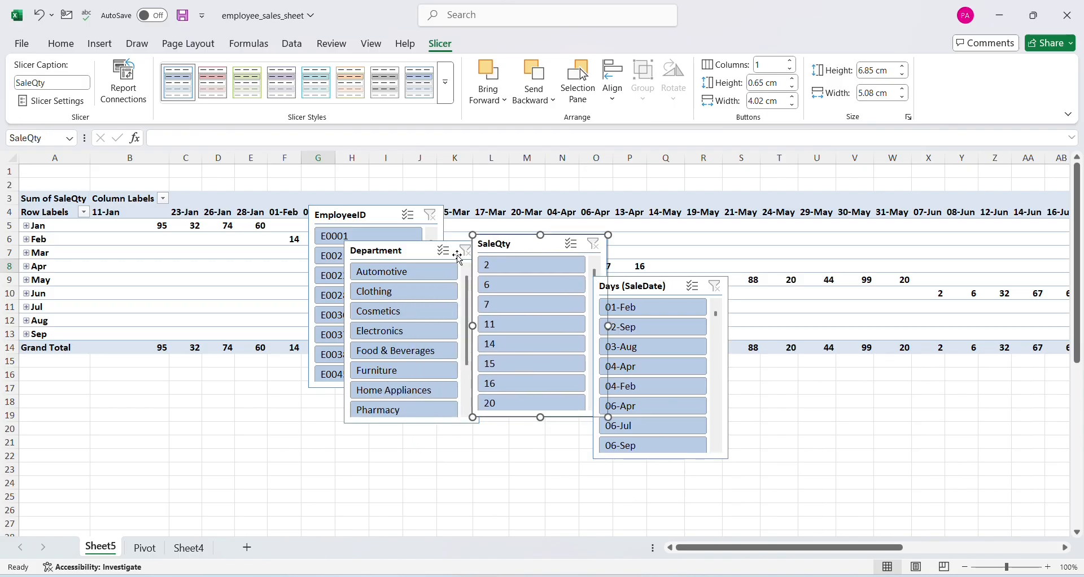
{"action": "left_click_drag", "start_coordinate": [381, 247], "coordinate": [156, 232]}
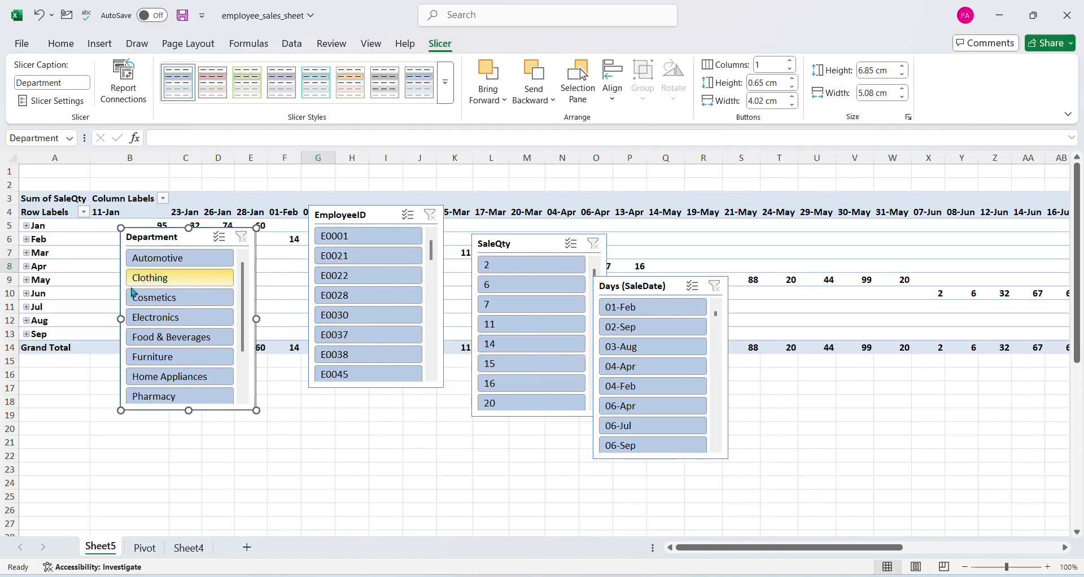
Look at the source data on the Pivot sheet, and filter the Sheet5 PivotTable to the Clothing department with the slicer
{"action": "left_click", "coordinate": [145, 557]}
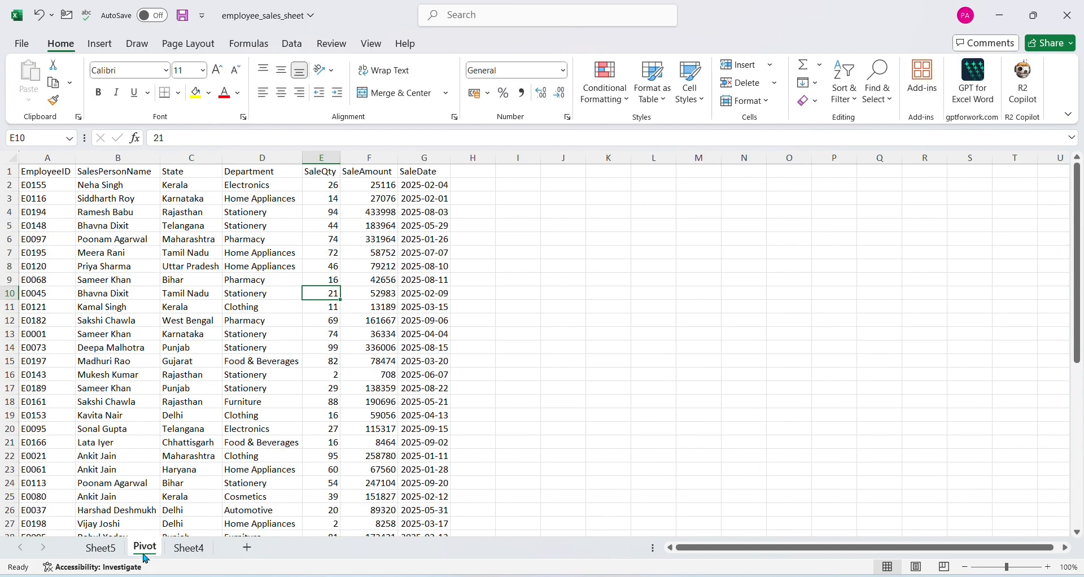
{"action": "left_click", "coordinate": [120, 546]}
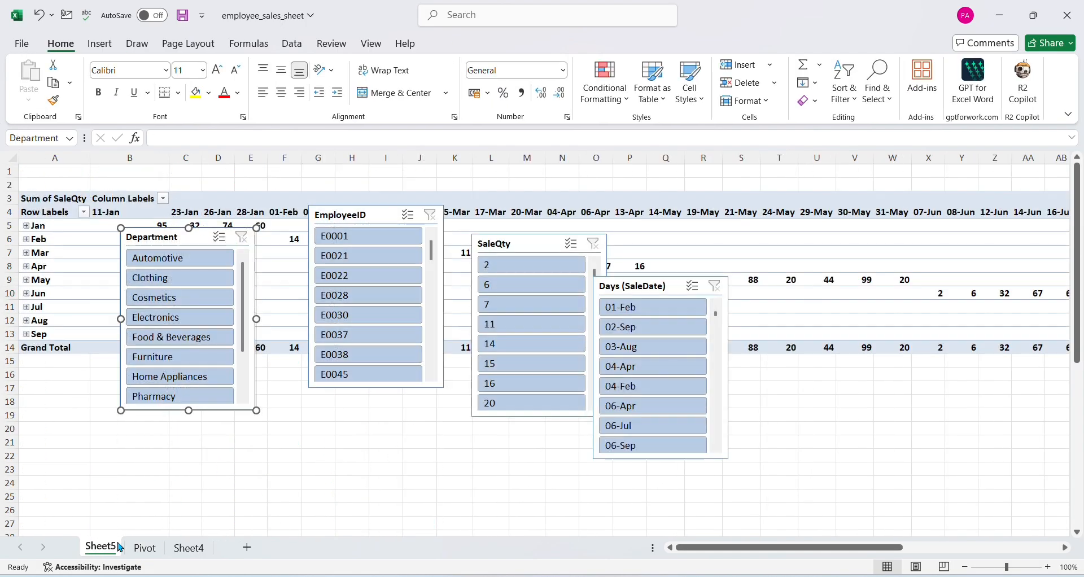
{"action": "left_click", "coordinate": [172, 282]}
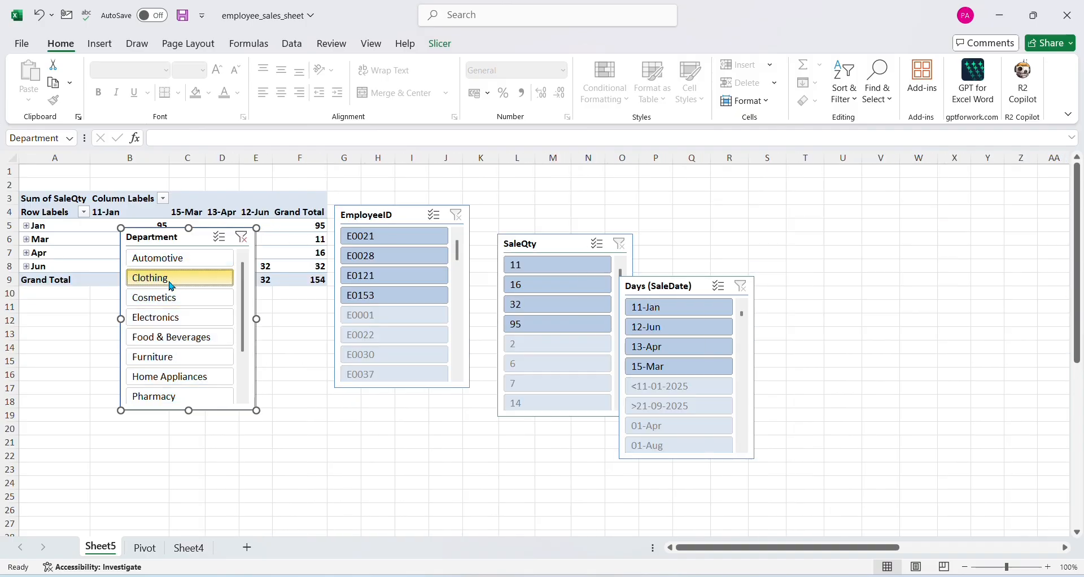
{"action": "left_click", "coordinate": [305, 438]}
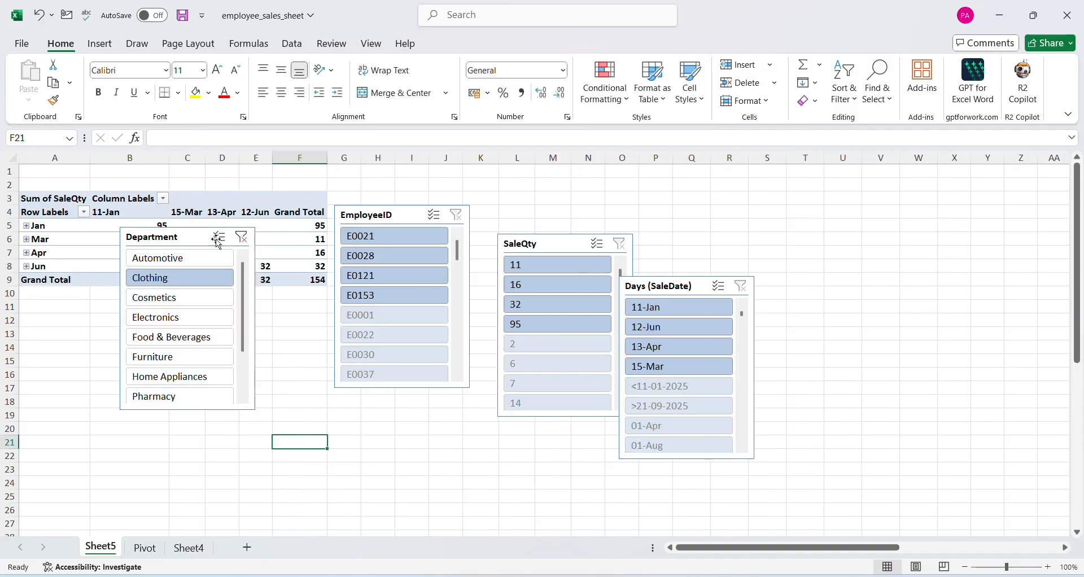
Move the Department slicer below the PivotTable and the EmployeeID slicer farther away from it
{"action": "left_click_drag", "start_coordinate": [206, 239], "coordinate": [146, 339]}
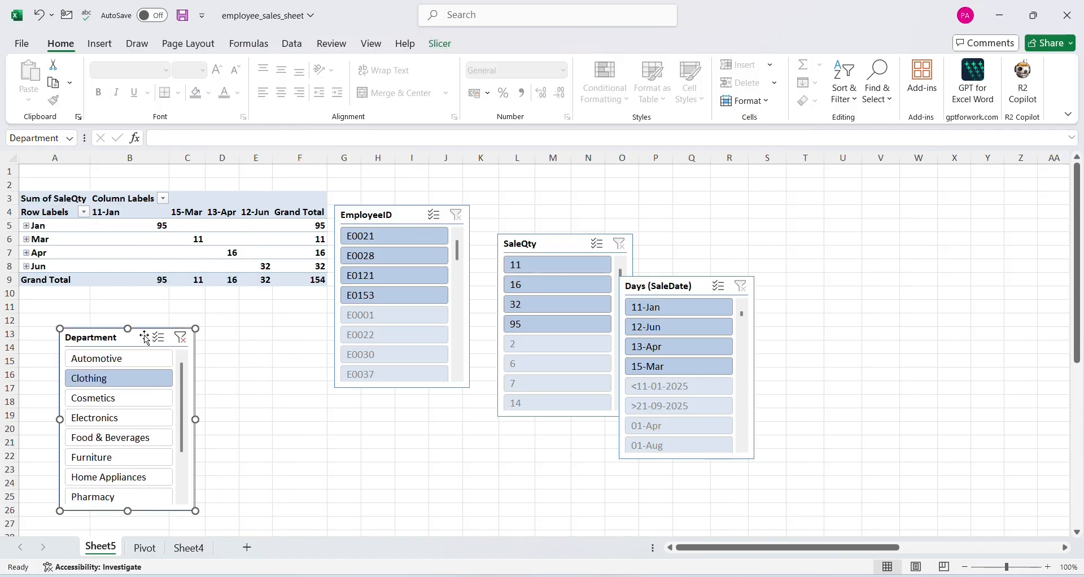
{"action": "left_click", "coordinate": [379, 216]}
{"action": "left_click_drag", "start_coordinate": [380, 215], "coordinate": [450, 181]}
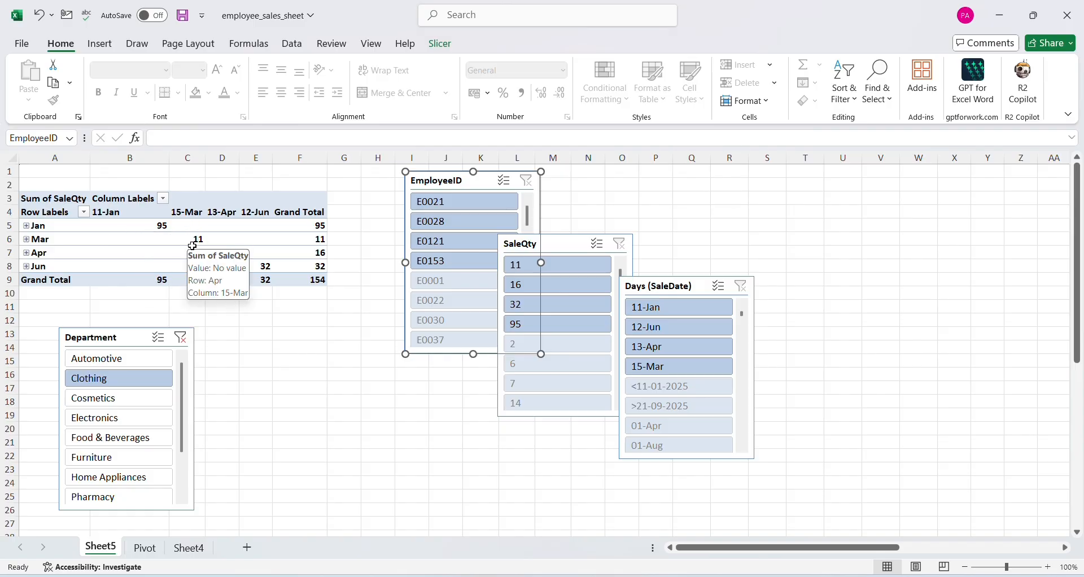
Filter the PivotTable to the Cosmetics department and SaleQty 39, placing the EmployeeID slicer beside the Department slicer
{"action": "left_click", "coordinate": [121, 404]}
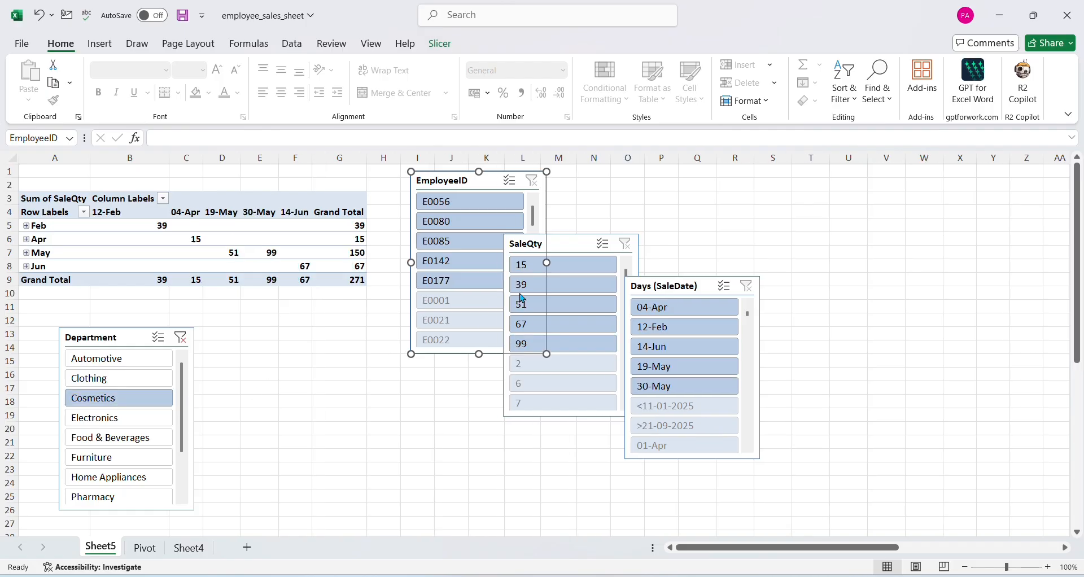
{"action": "left_click_drag", "start_coordinate": [545, 257], "coordinate": [400, 407]}
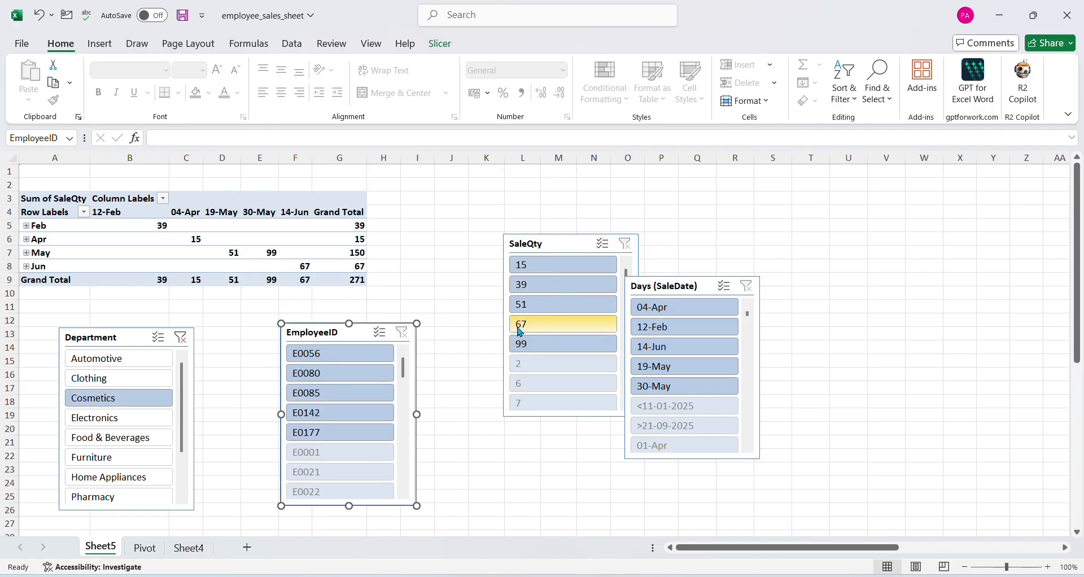
{"action": "left_click", "coordinate": [537, 287]}
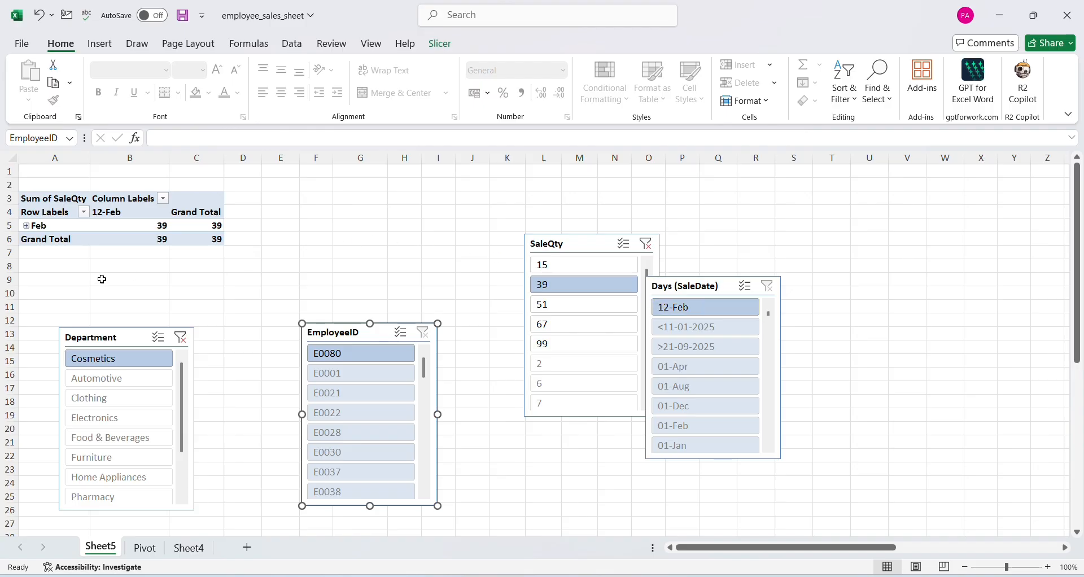
{"action": "mouse_move", "coordinate": [120, 223]}
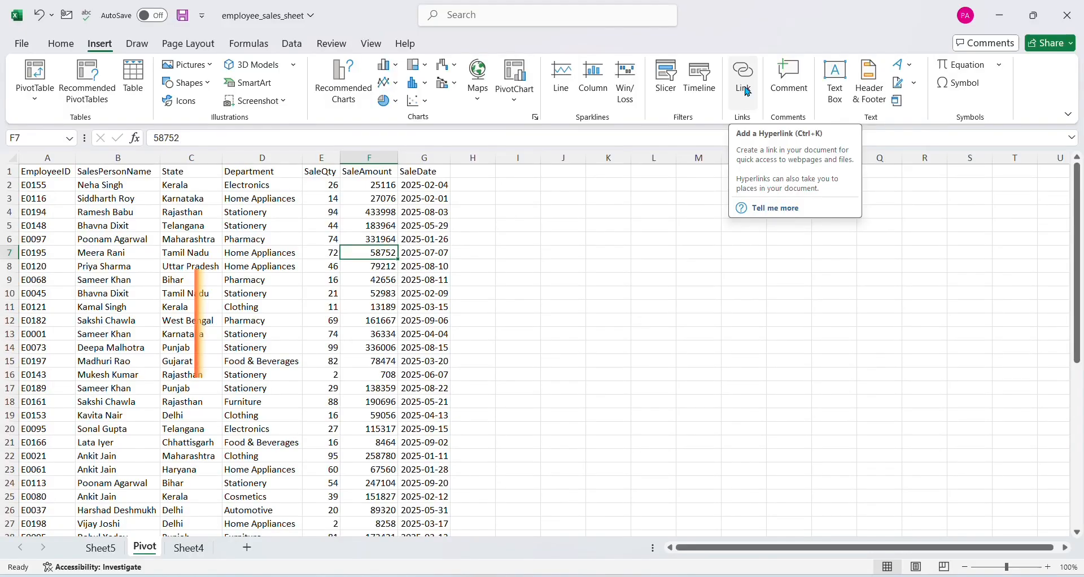
Add a hyperlink in cell B2 of the Pivot sheet to the existing file 2s in the Downloads folder
{"action": "left_click", "coordinate": [134, 186]}
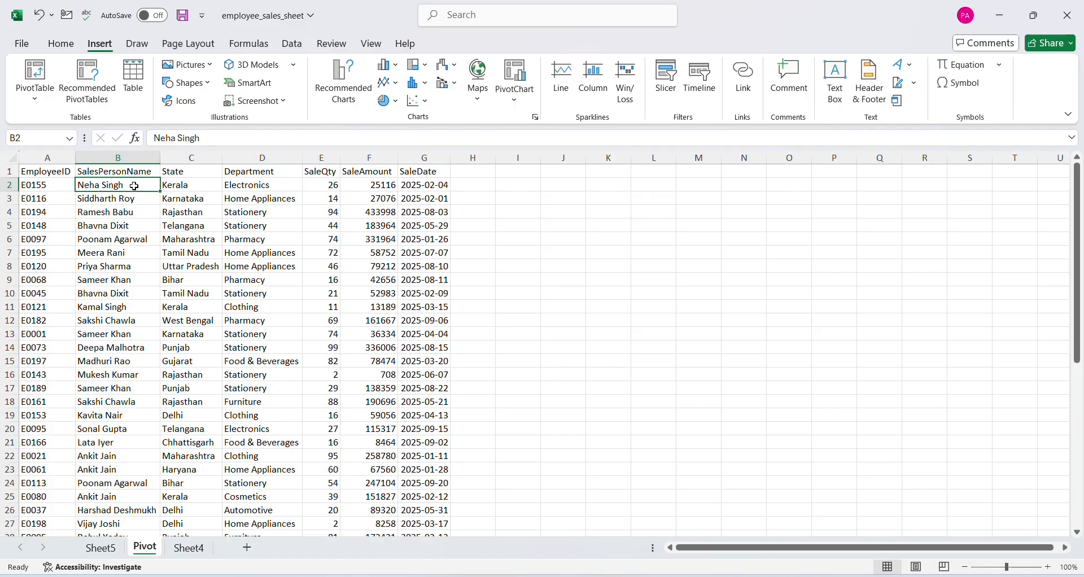
{"action": "left_click", "coordinate": [744, 81]}
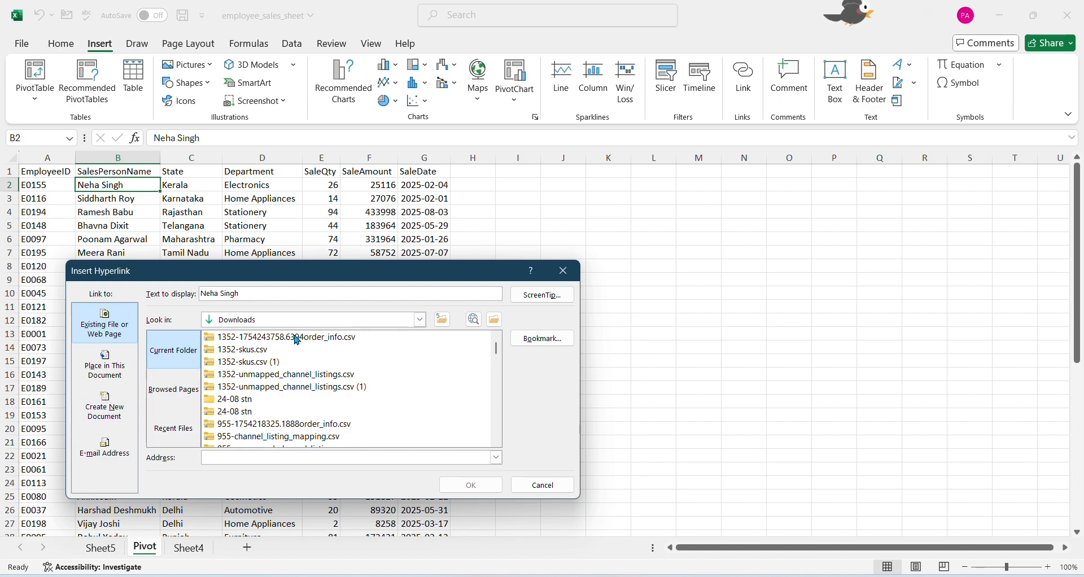
{"action": "scroll", "coordinate": [435, 334], "scroll_direction": "down", "scroll_amount": 1}
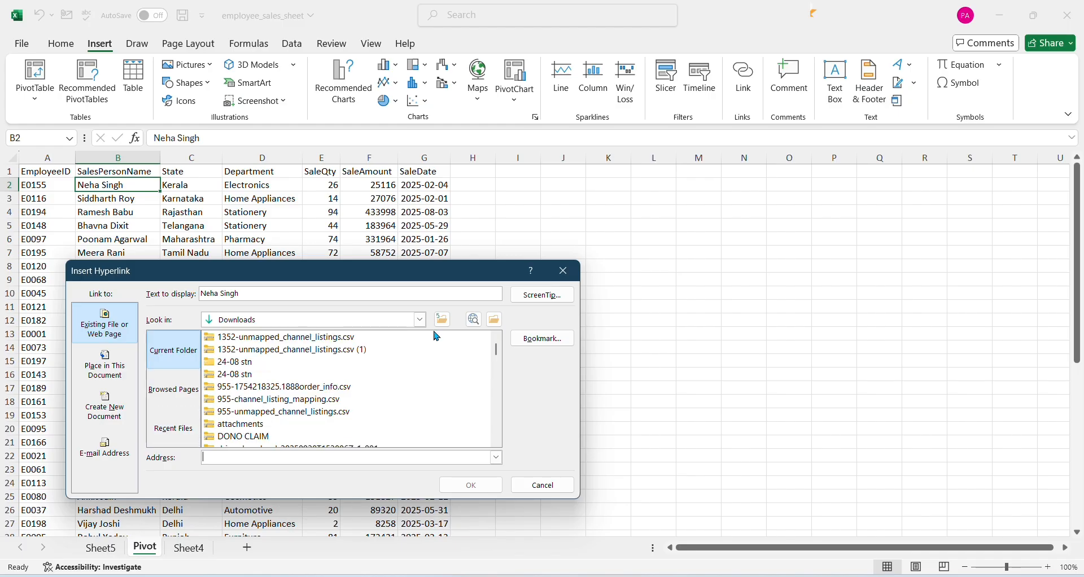
{"action": "scroll", "coordinate": [430, 392], "scroll_direction": "up", "scroll_amount": 1}
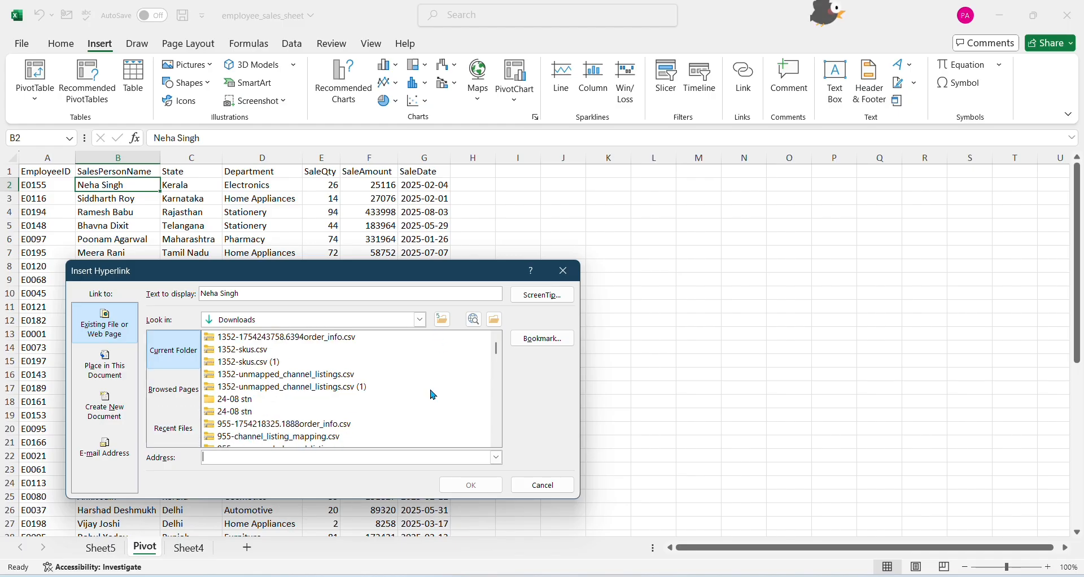
{"action": "left_click", "coordinate": [420, 319]}
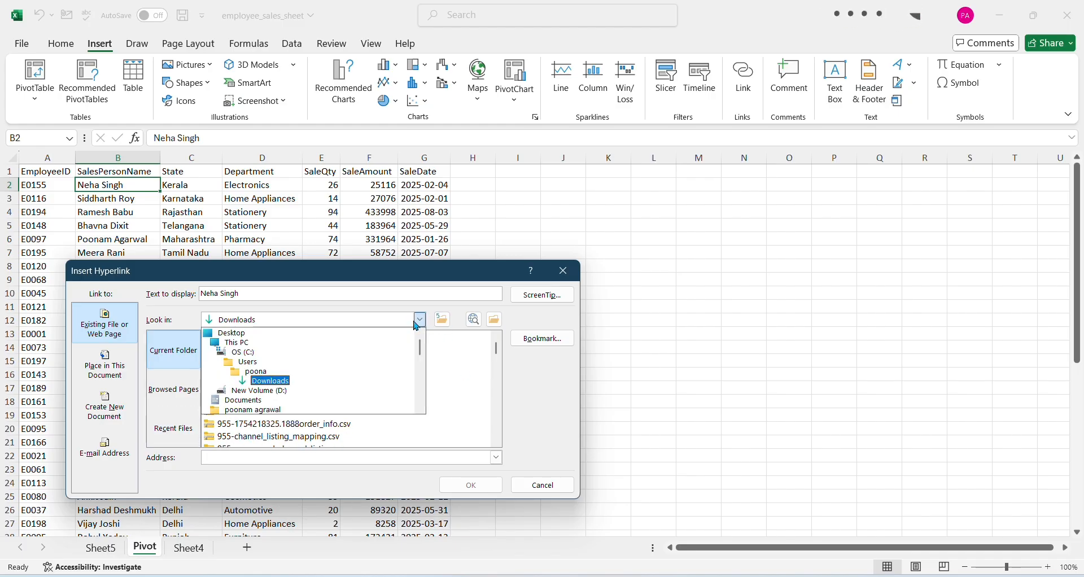
{"action": "left_click", "coordinate": [268, 383]}
{"action": "scroll", "coordinate": [281, 379], "scroll_direction": "down", "scroll_amount": 3}
{"action": "scroll", "coordinate": [281, 379], "scroll_direction": "down", "scroll_amount": 6}
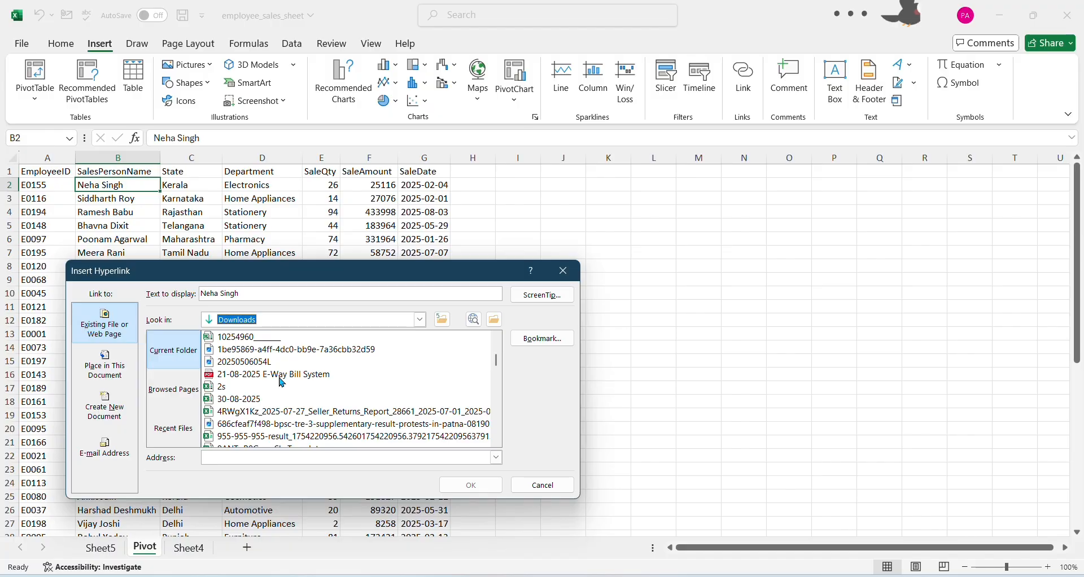
{"action": "scroll", "coordinate": [282, 382], "scroll_direction": "down", "scroll_amount": 1}
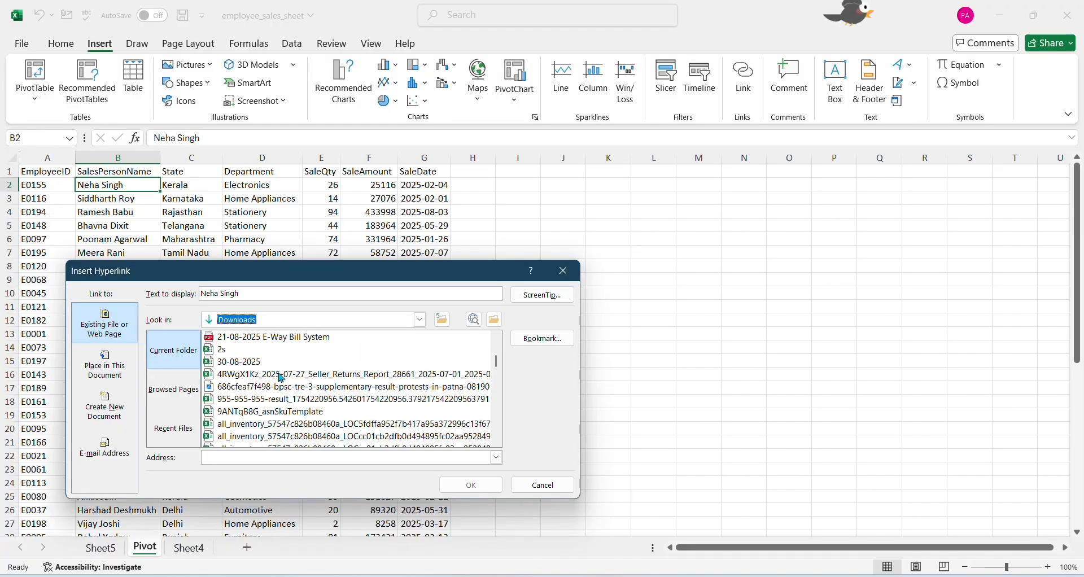
{"action": "left_click", "coordinate": [236, 353]}
{"action": "left_click", "coordinate": [482, 486]}
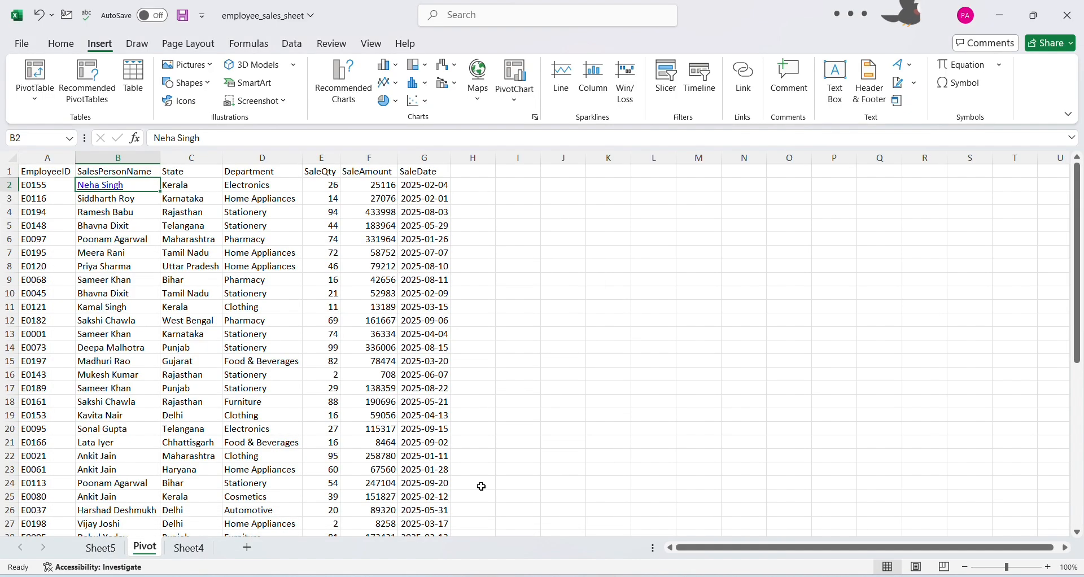
Follow the hyperlink in cell B2 to view the 2s workbook, and close that workbook
{"action": "left_click", "coordinate": [107, 279]}
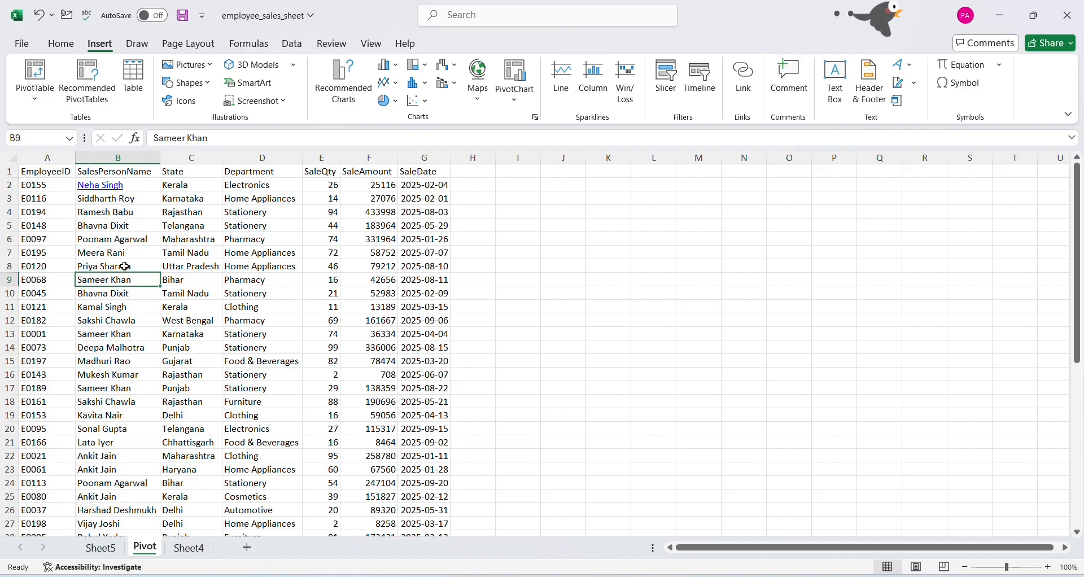
{"action": "left_click", "coordinate": [113, 185]}
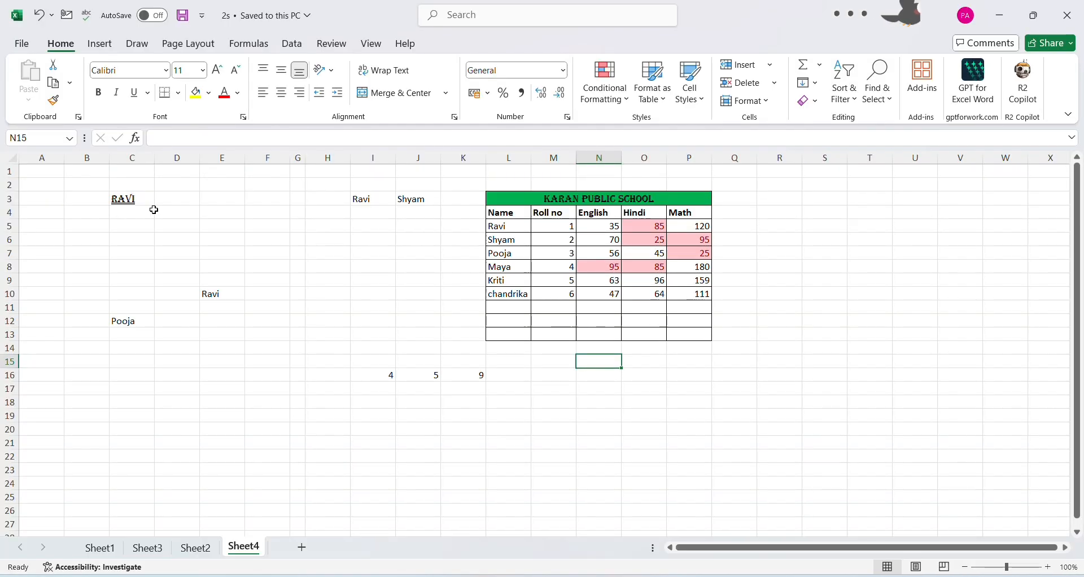
{"action": "left_click", "coordinate": [284, 312]}
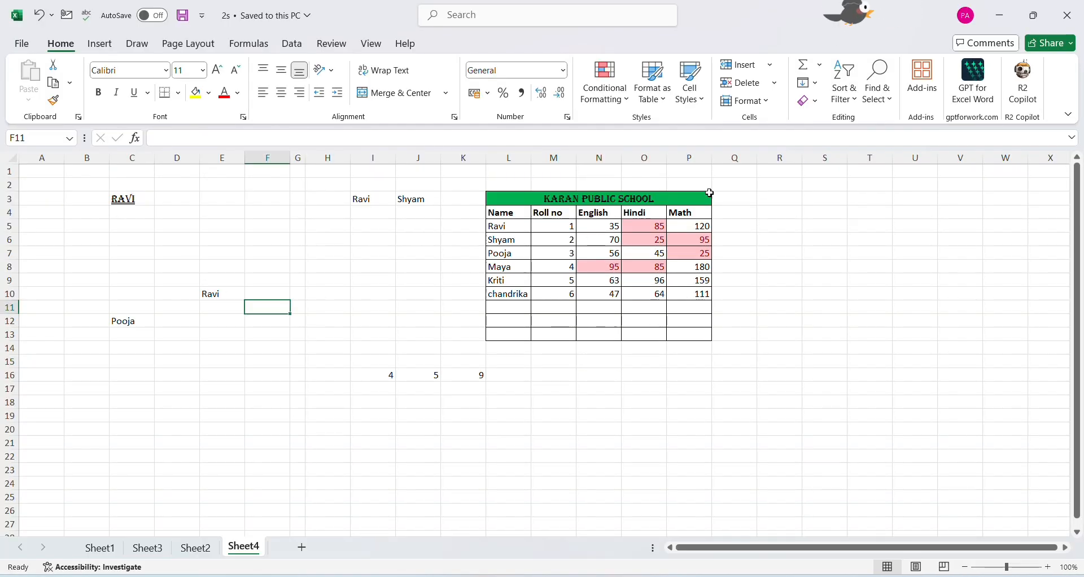
{"action": "left_click", "coordinate": [1076, 18]}
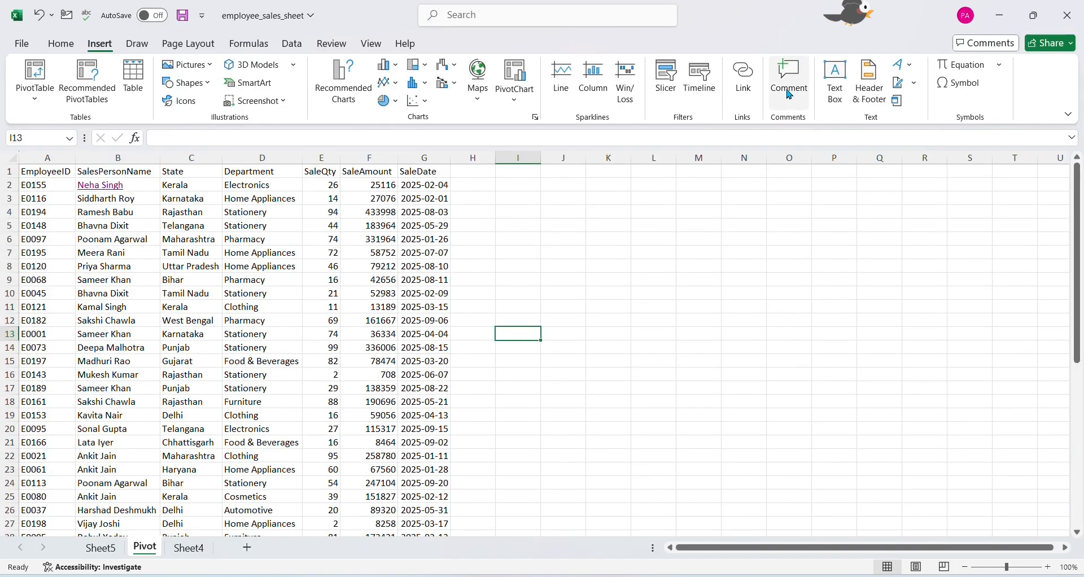
Start a new comment on cell I13 and discard it without posting
{"action": "key", "text": "ctrl+alt+m"}
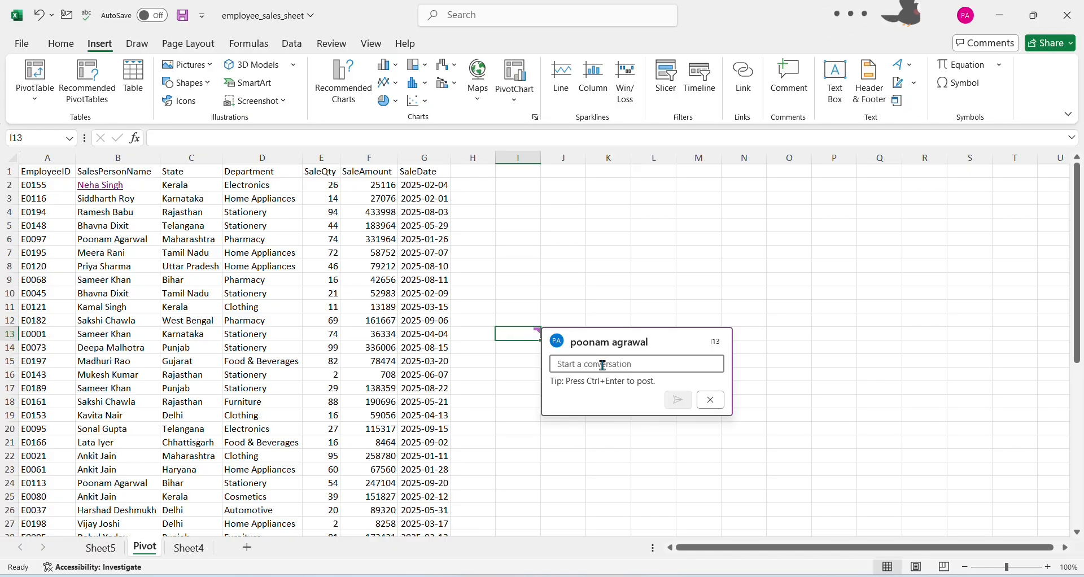
{"action": "left_click", "coordinate": [711, 400]}
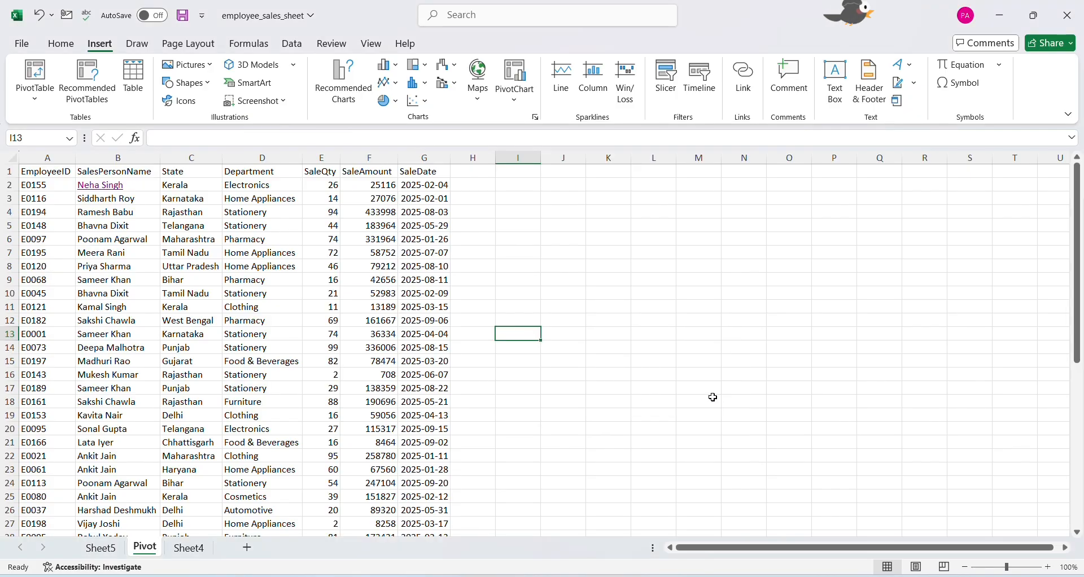
Insert a text box to the right of the sales data, around rows 8 to 14, containing "HI WELCOME BACK"
{"action": "left_click", "coordinate": [834, 85]}
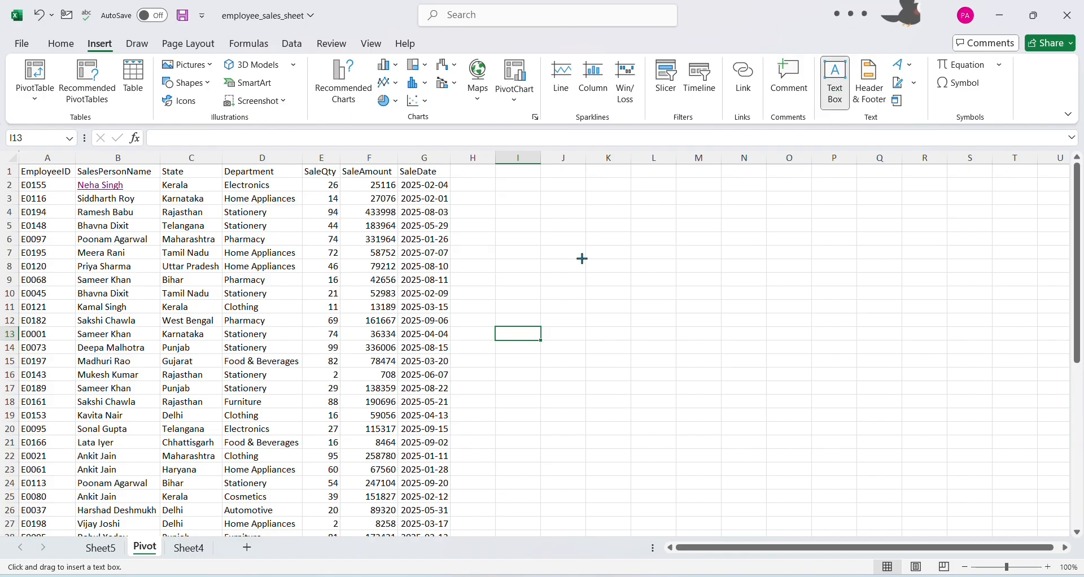
{"action": "left_click_drag", "start_coordinate": [581, 259], "coordinate": [701, 354]}
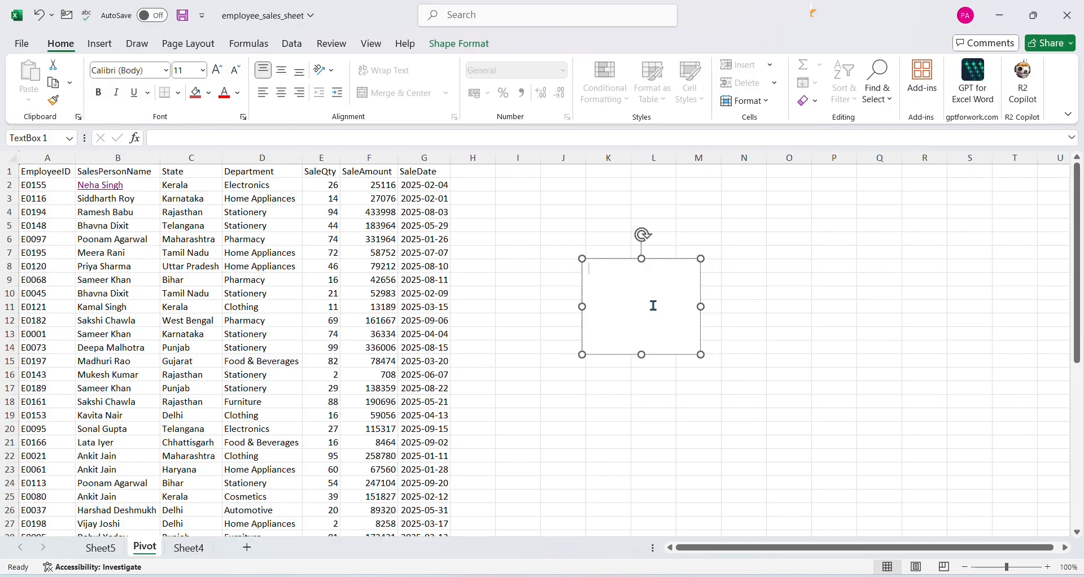
{"action": "type", "text": "pOO"}
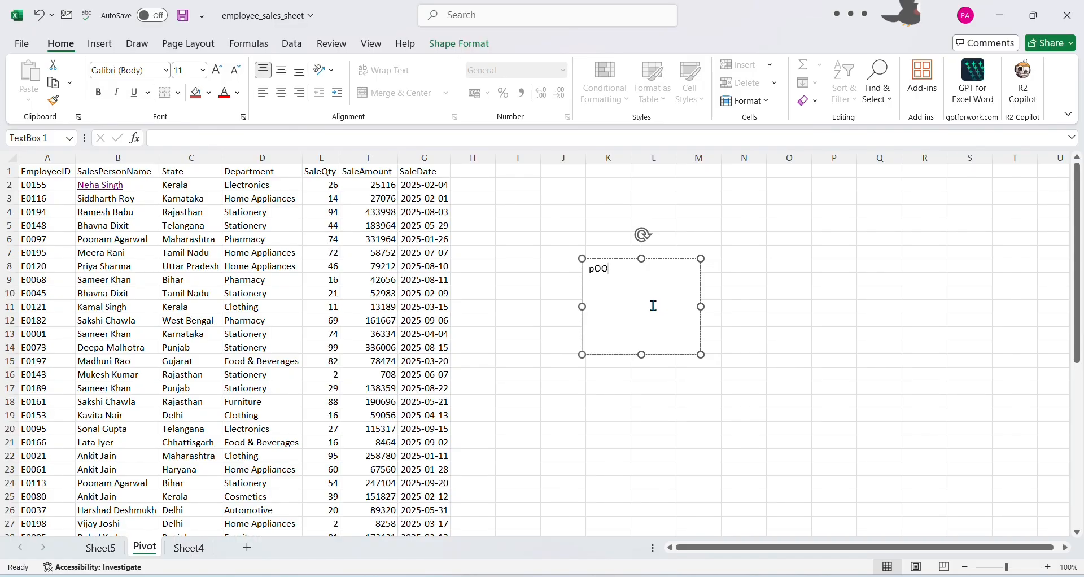
{"action": "type", "text": "H"}
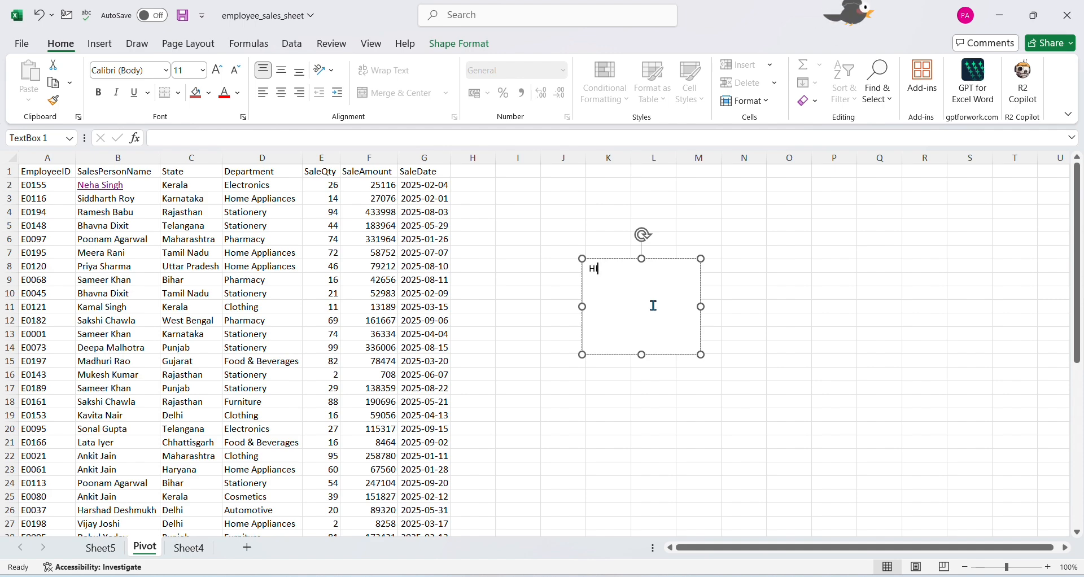
{"action": "type", "text": "I WELCO"}
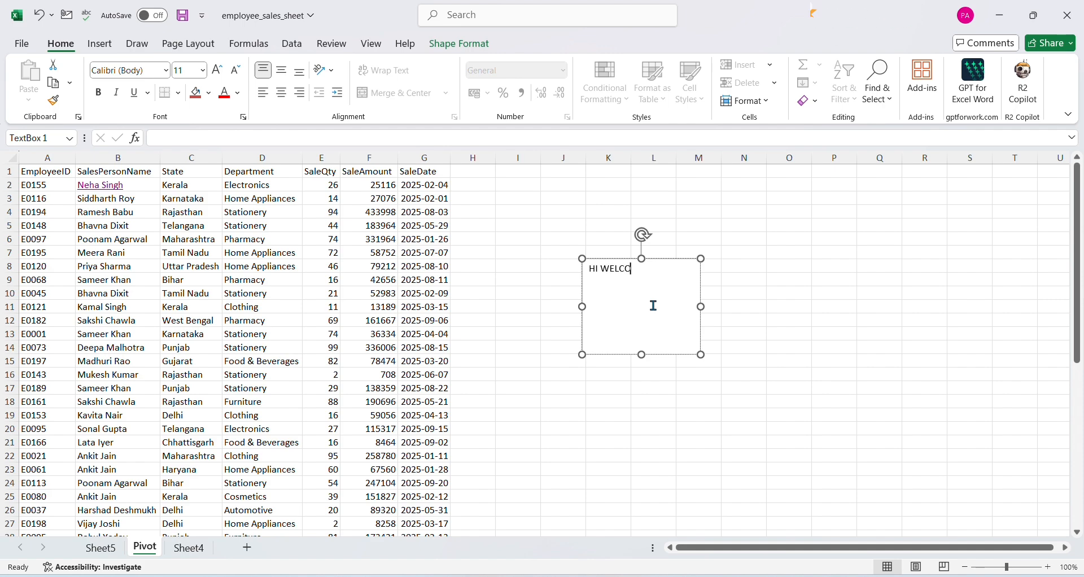
{"action": "type", "text": "ME BACK"}
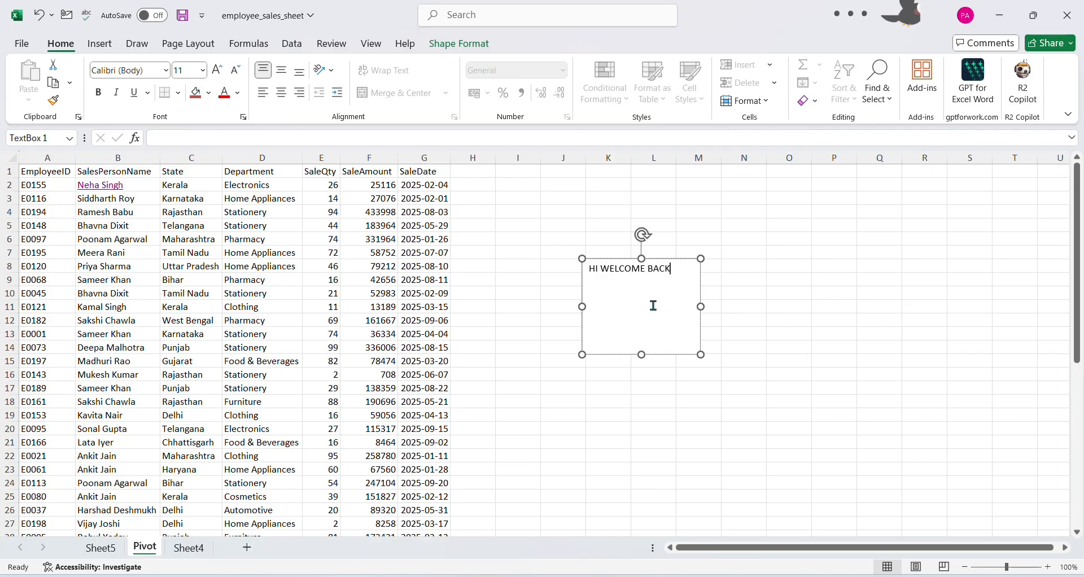
{"action": "left_click", "coordinate": [663, 374]}
{"action": "left_click", "coordinate": [675, 299]}
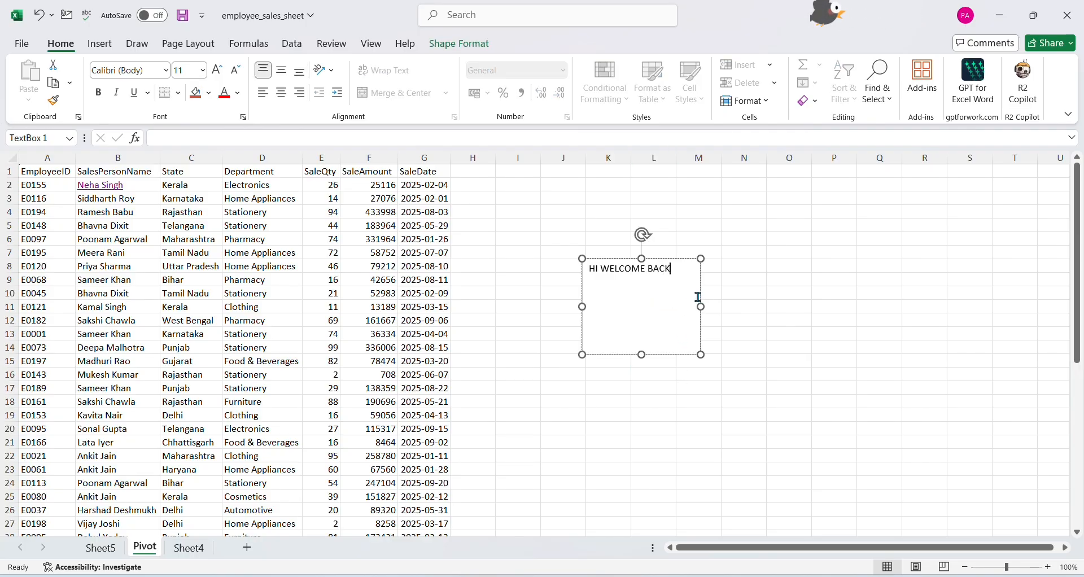
{"action": "left_click", "coordinate": [790, 296]}
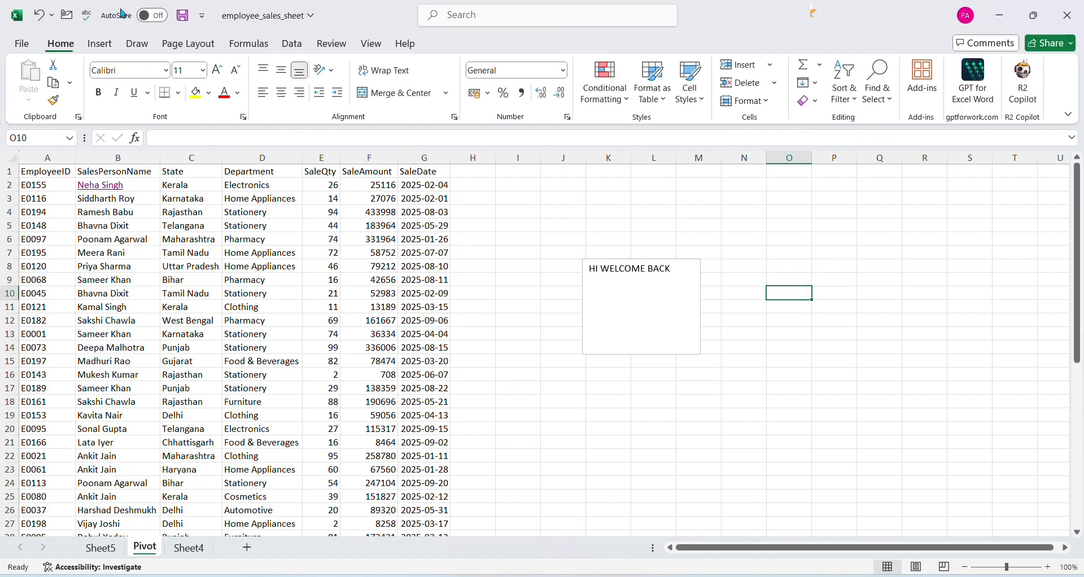
Insert placeholder WordArt in the light red style with a red outline
{"action": "left_click", "coordinate": [99, 43]}
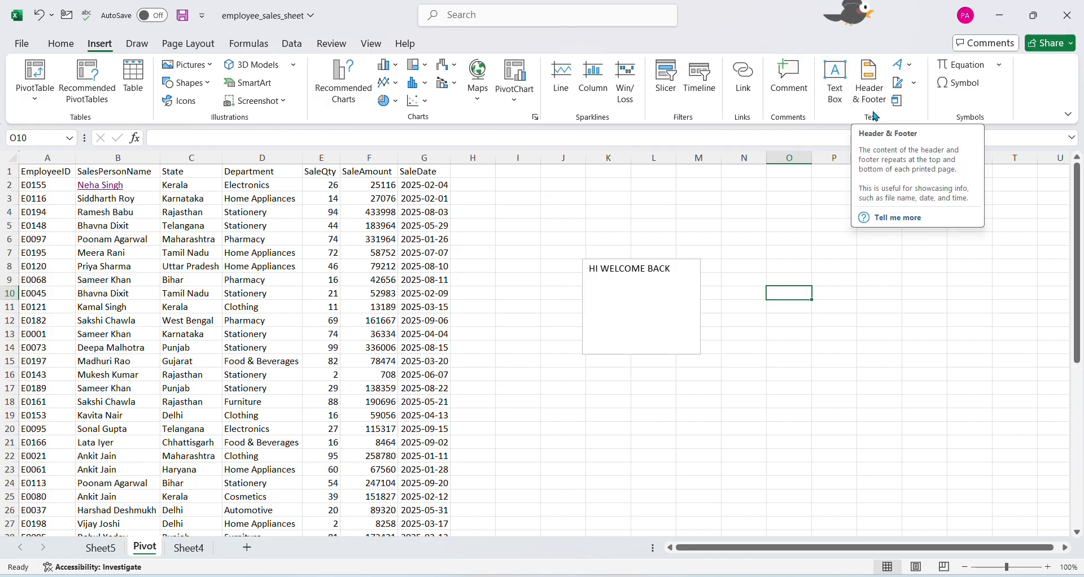
{"action": "left_click", "coordinate": [902, 65]}
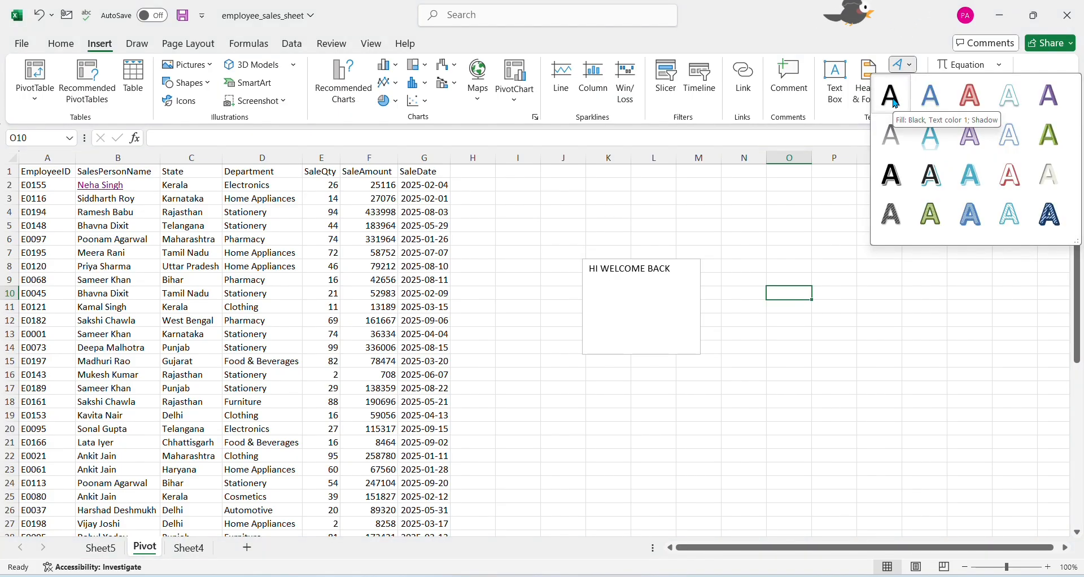
{"action": "left_click", "coordinate": [971, 95]}
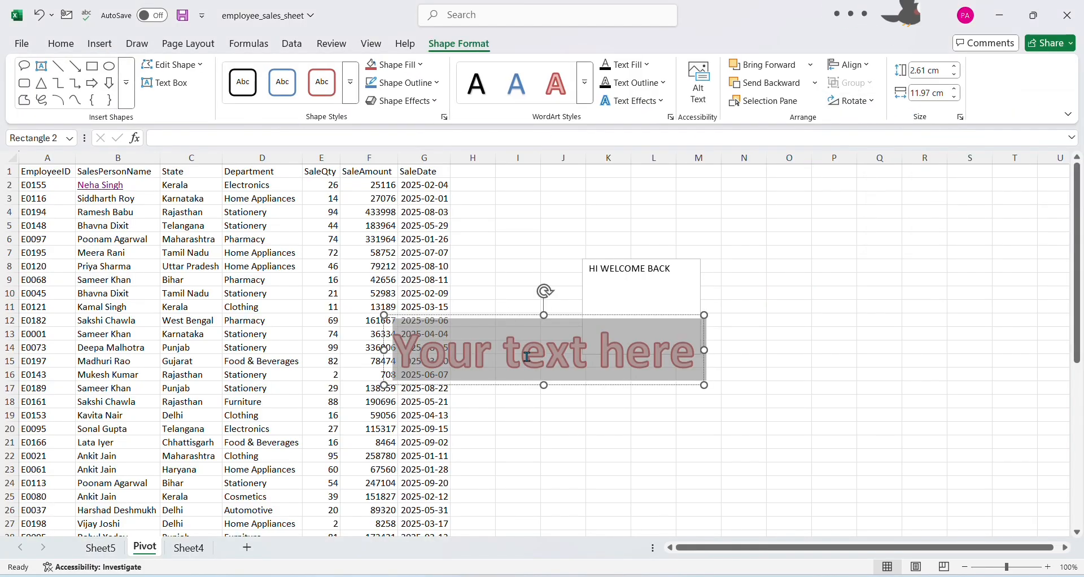
{"action": "left_click", "coordinate": [846, 347]}
{"action": "left_click", "coordinate": [501, 362]}
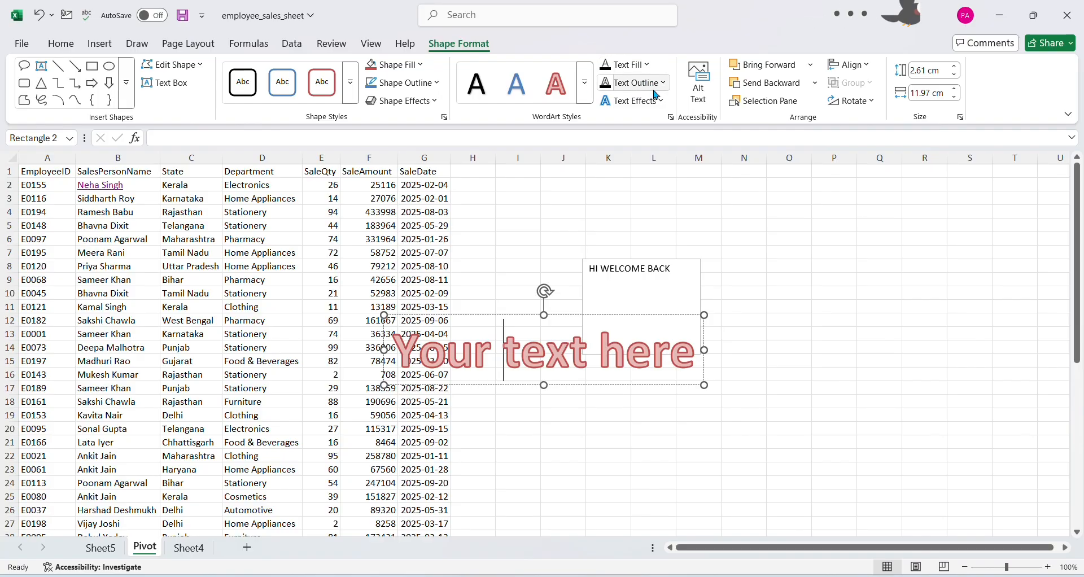
Try shape styles on the WordArt, giving its box a light red fill and a light green outline
{"action": "left_click", "coordinate": [331, 90]}
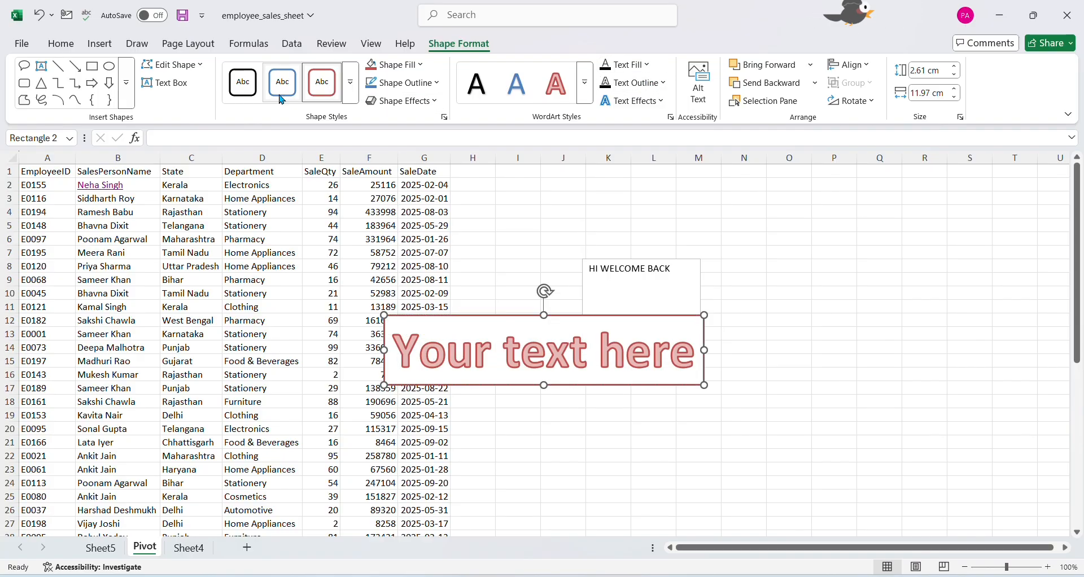
{"action": "left_click", "coordinate": [242, 82]}
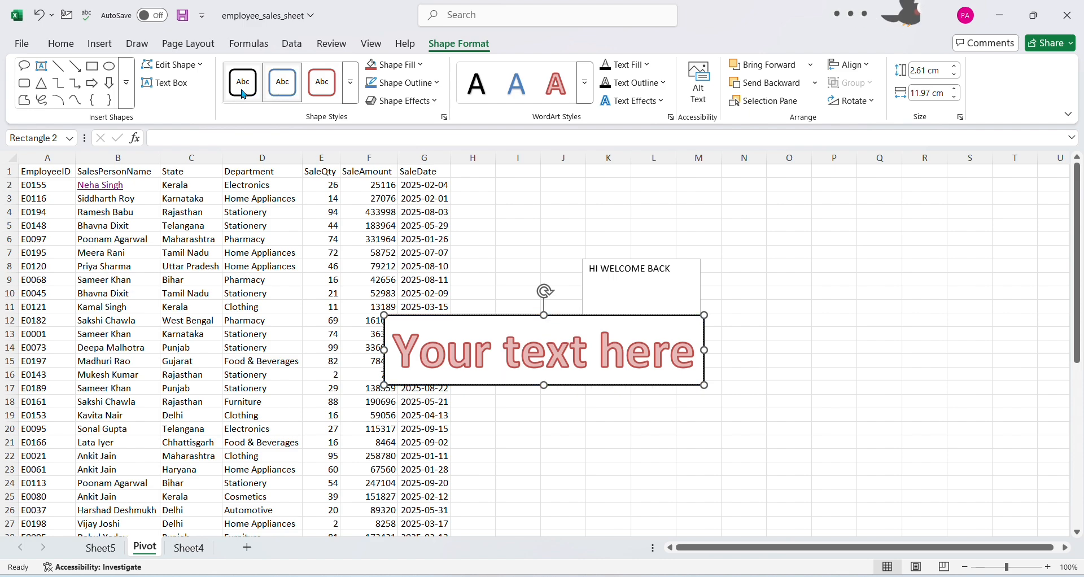
{"action": "left_click", "coordinate": [397, 64]}
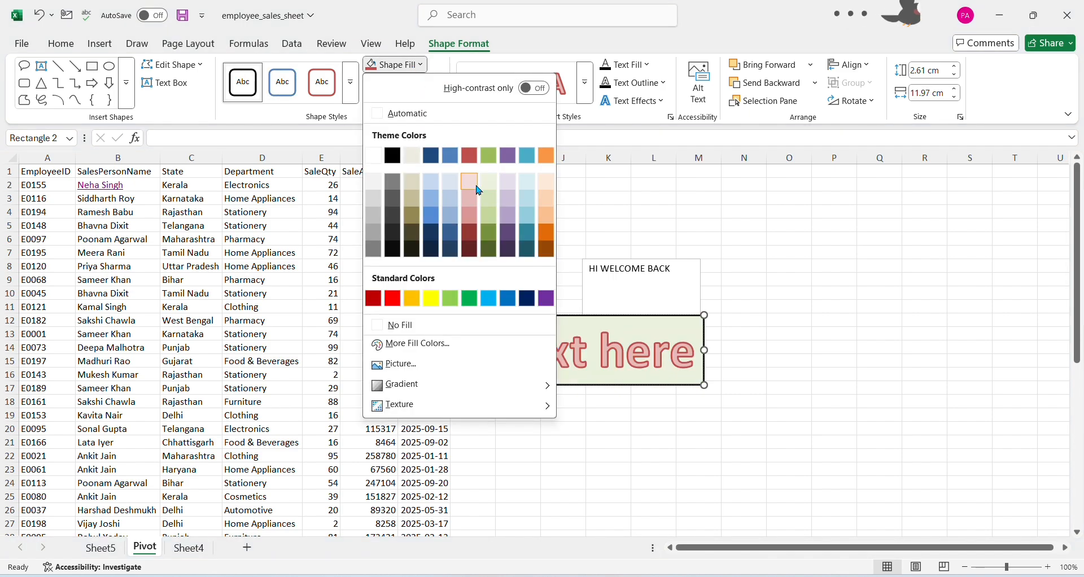
{"action": "left_click", "coordinate": [473, 183]}
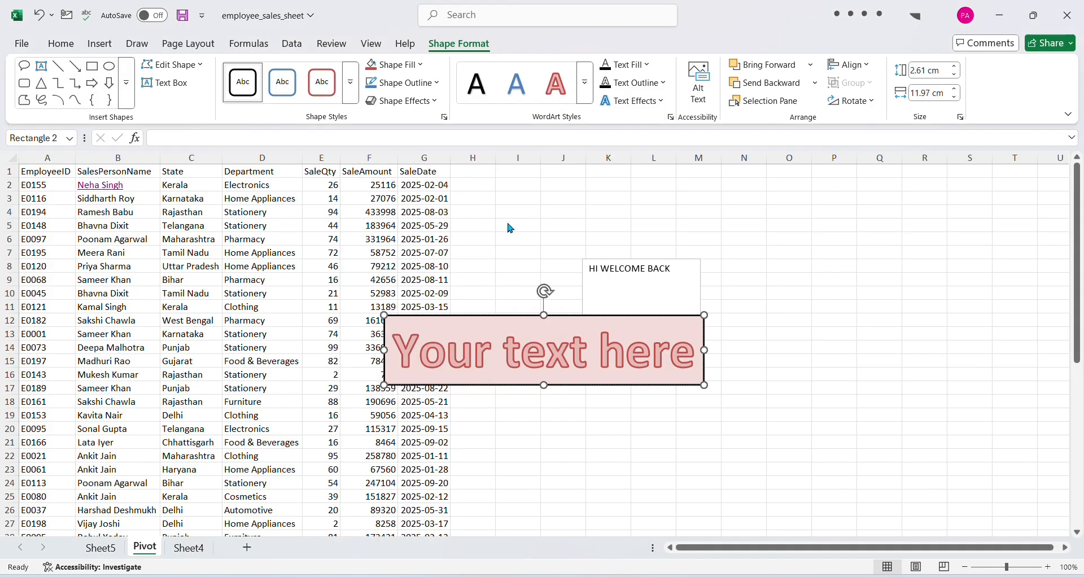
{"action": "left_click", "coordinate": [426, 83]}
{"action": "left_click", "coordinate": [444, 324]}
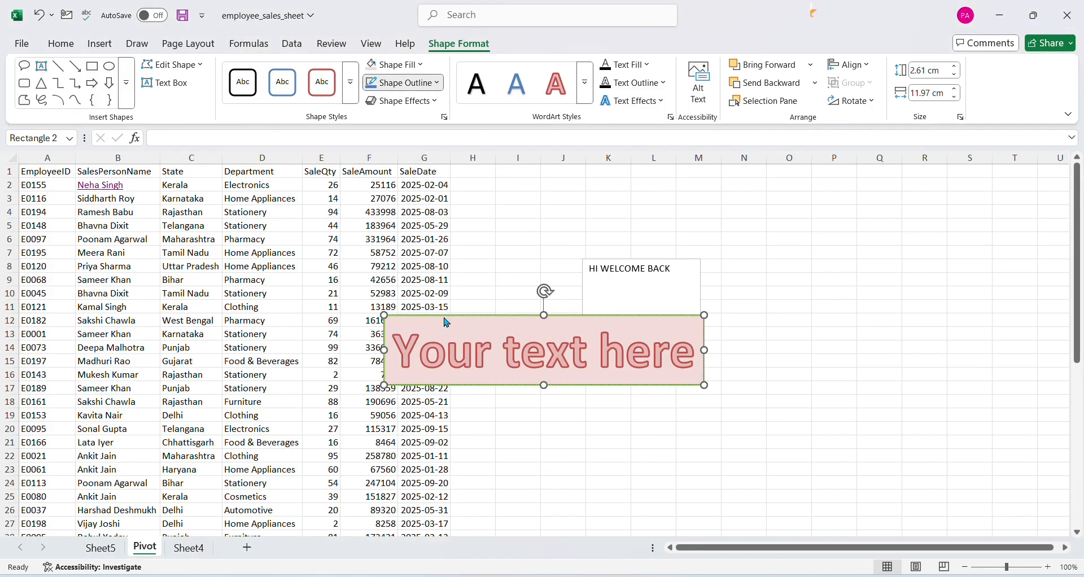
{"action": "left_click", "coordinate": [805, 336]}
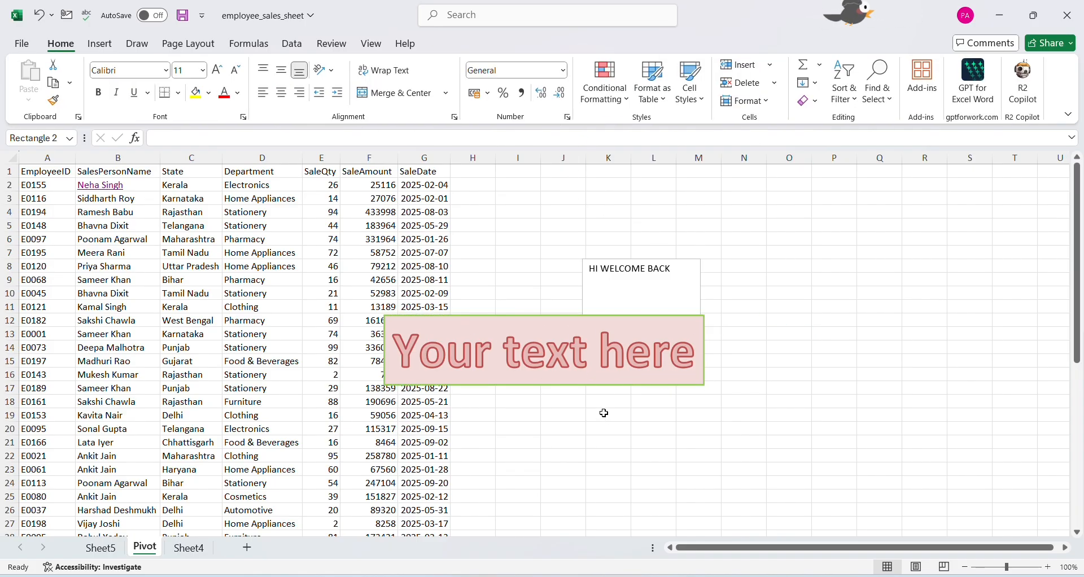
Undo the WordArt's shape formatting and its insertion on the Pivot sheet
{"action": "left_click", "coordinate": [587, 341]}
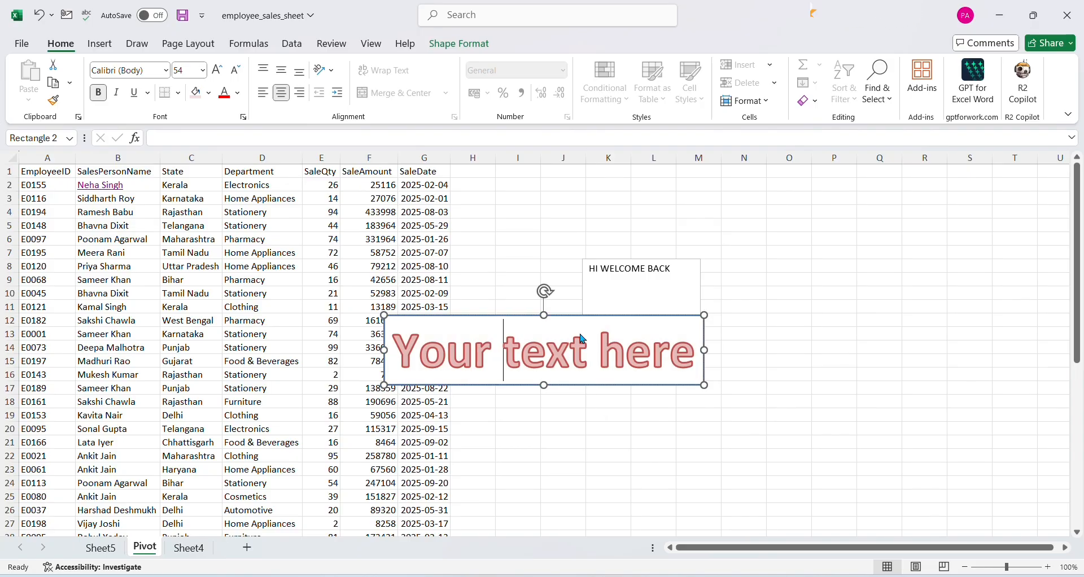
{"action": "left_click", "coordinate": [798, 345]}
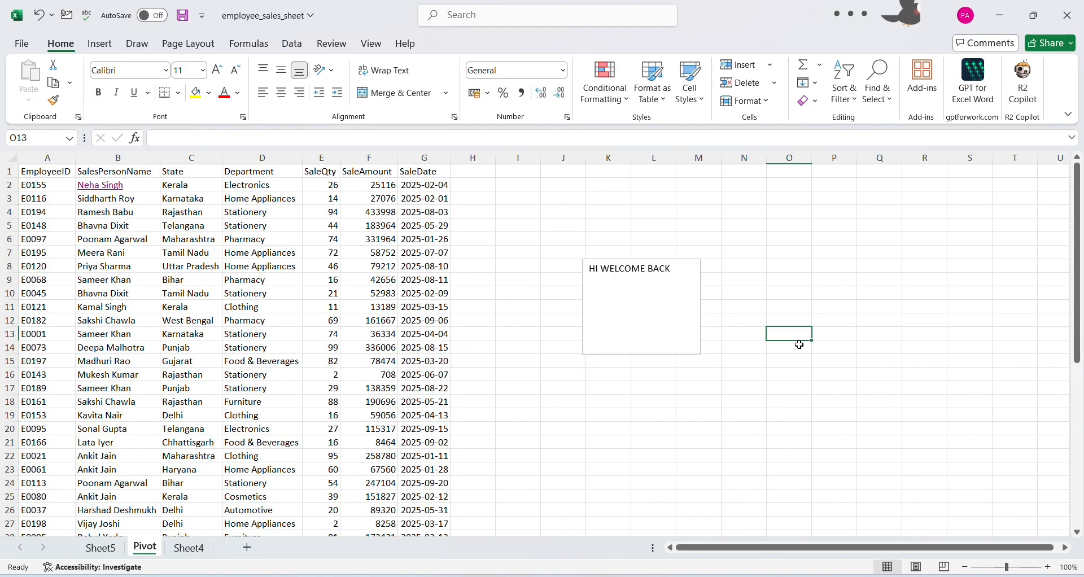
Insert a Microsoft Office signature line at cell N16 with "Parent's Signature" as the suggested signer
{"action": "left_click", "coordinate": [744, 375]}
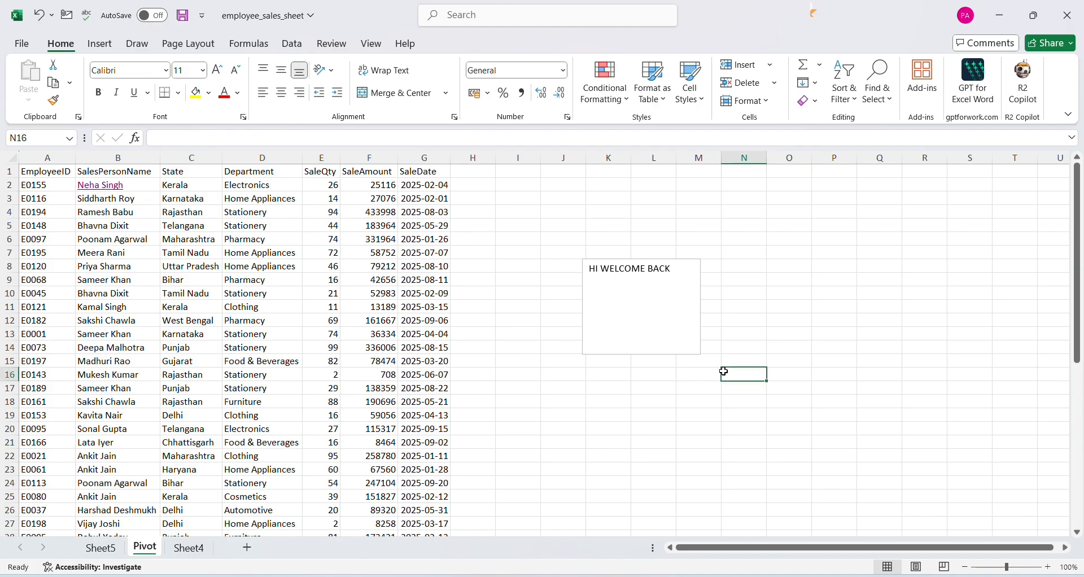
{"action": "left_click", "coordinate": [96, 49]}
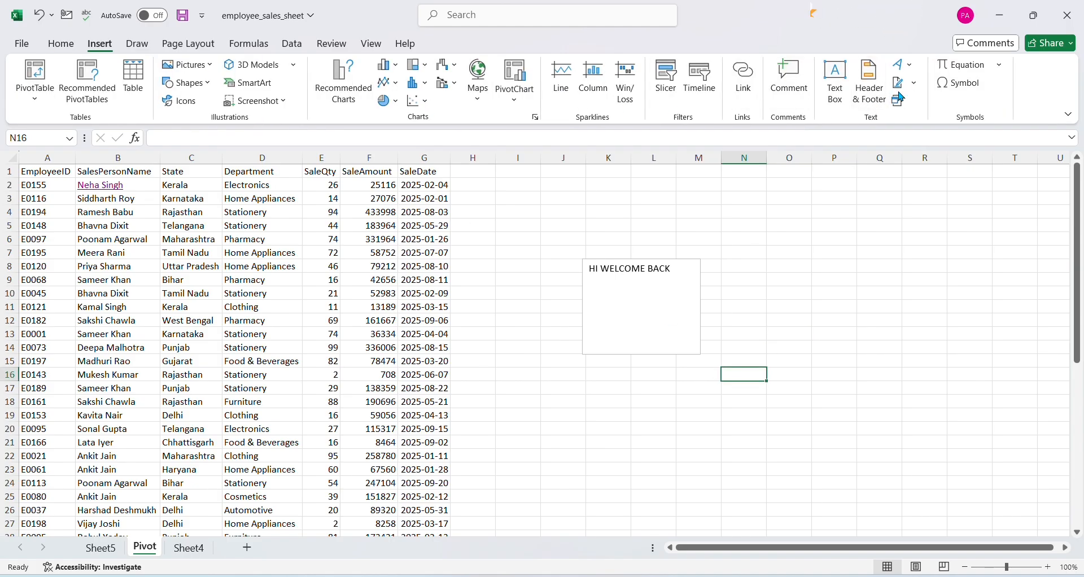
{"action": "left_click", "coordinate": [913, 83]}
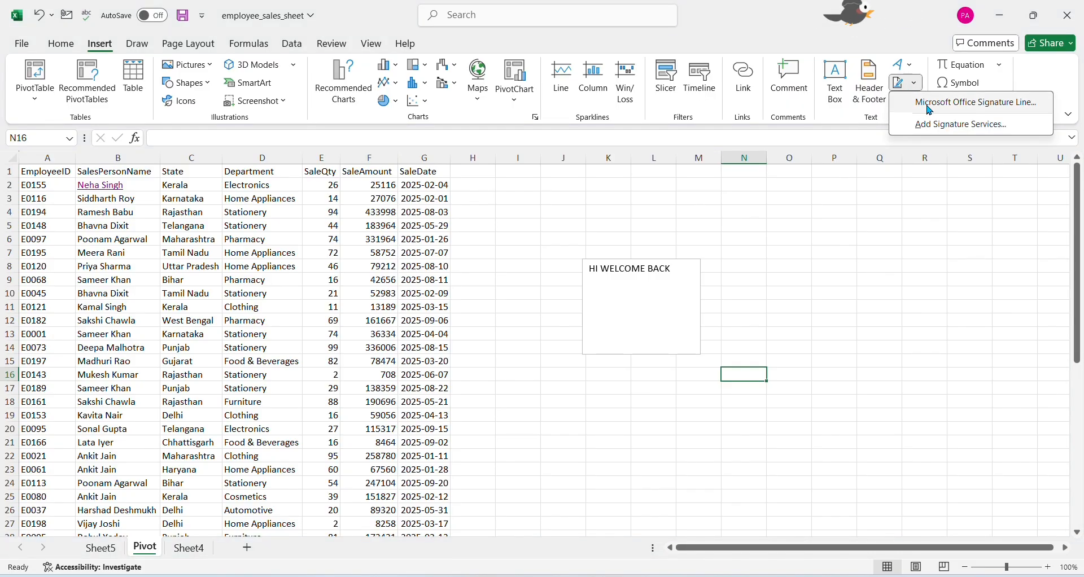
{"action": "left_click", "coordinate": [930, 104]}
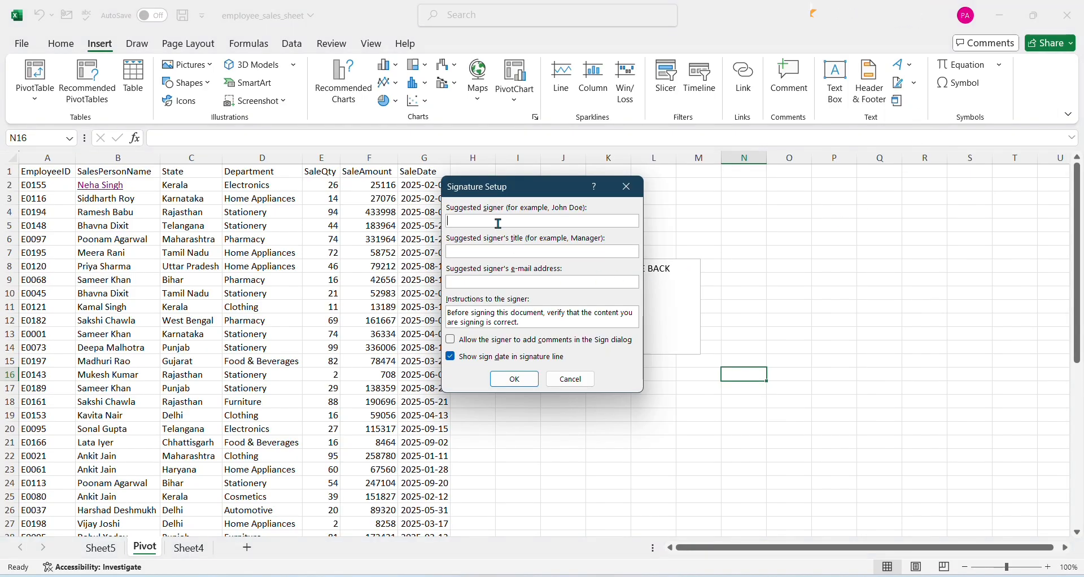
{"action": "type", "text": "Pa"}
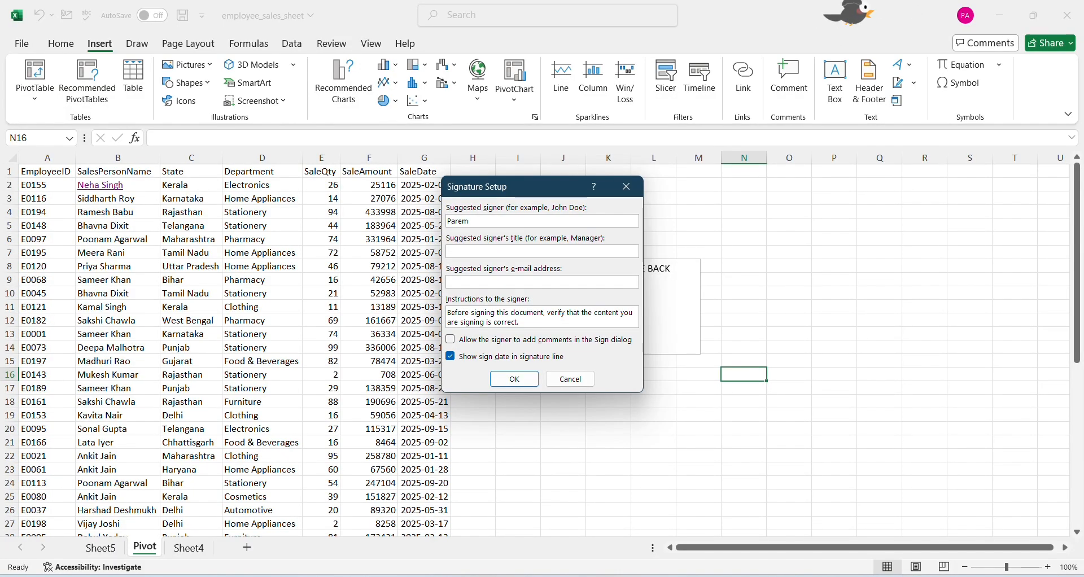
{"action": "type", "text": "rent"}
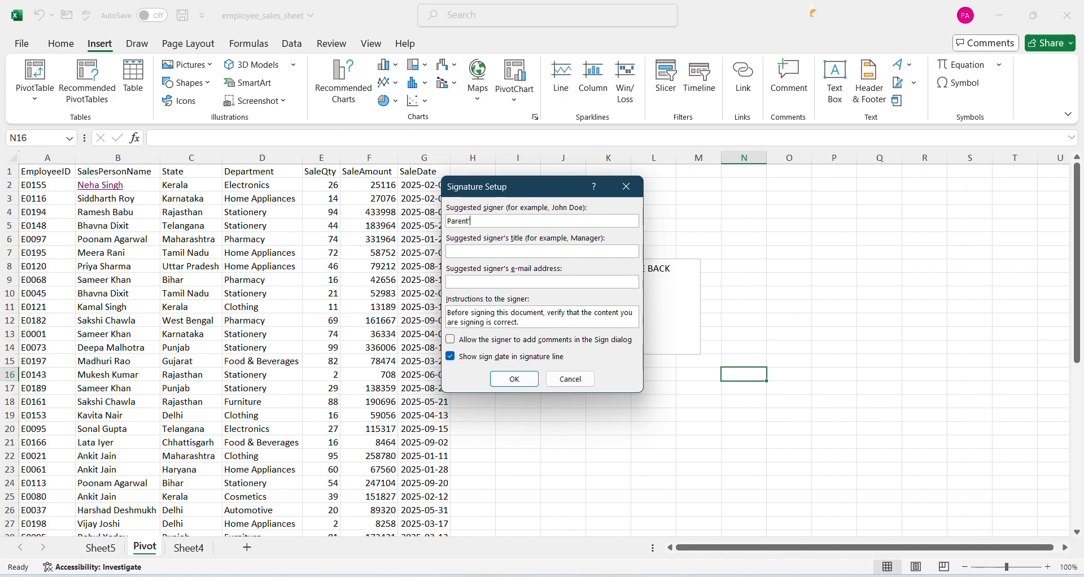
{"action": "type", "text": "'s Sin"}
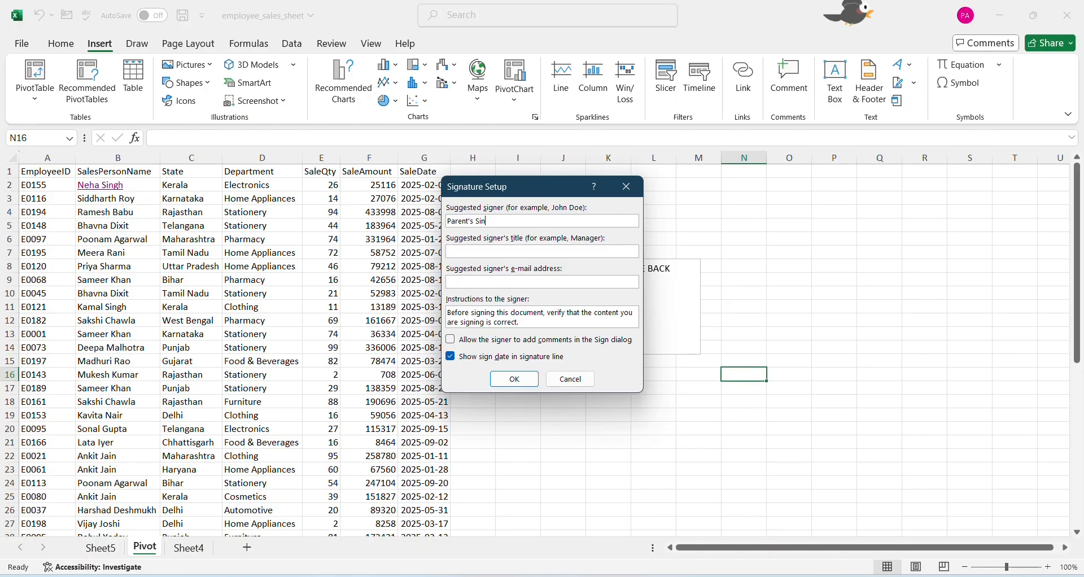
{"action": "key", "text": "BackSpace"}
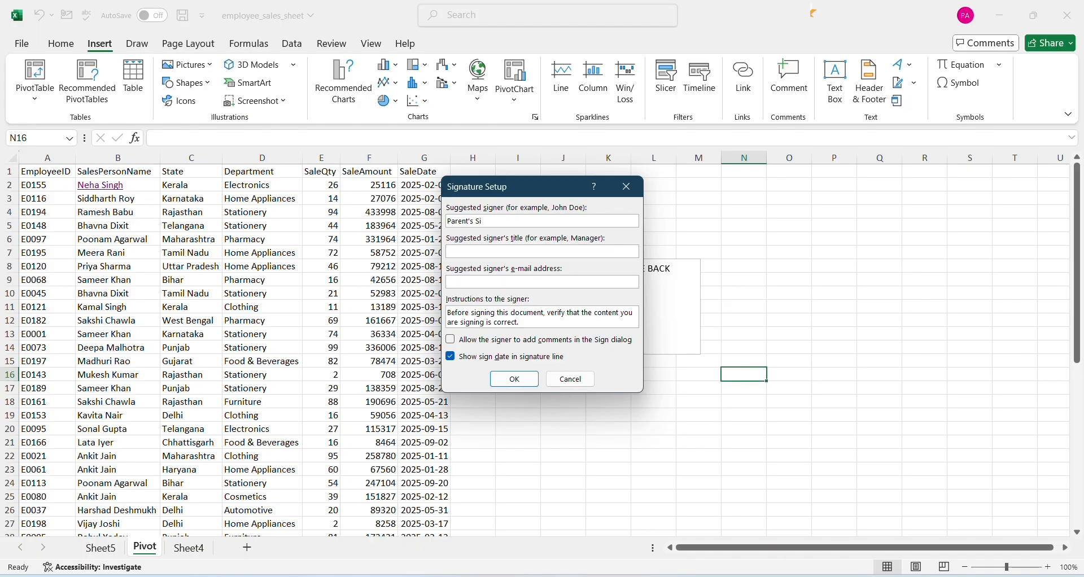
{"action": "type", "text": "gnature"}
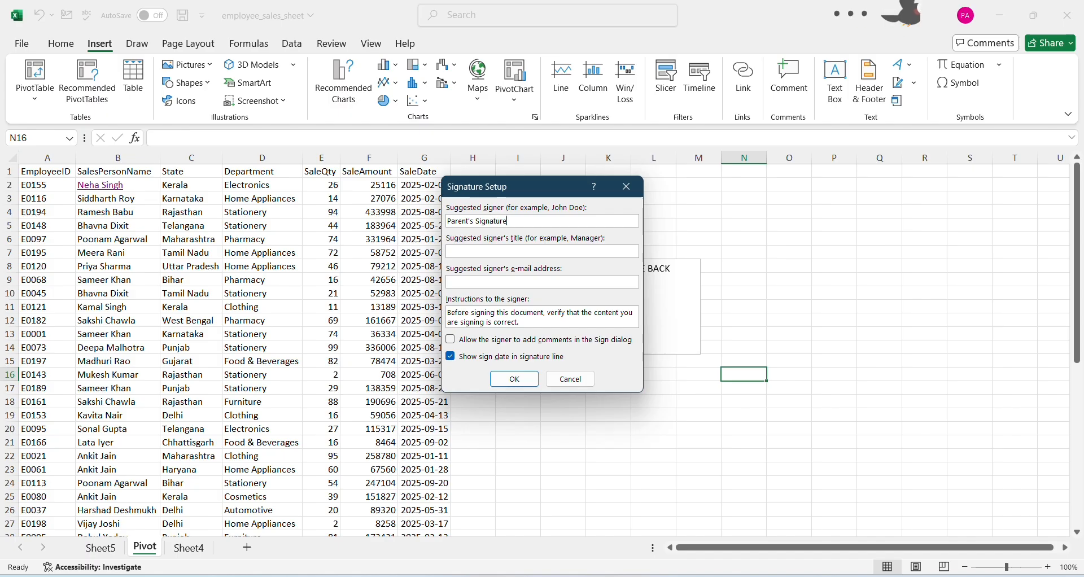
{"action": "left_click", "coordinate": [528, 379]}
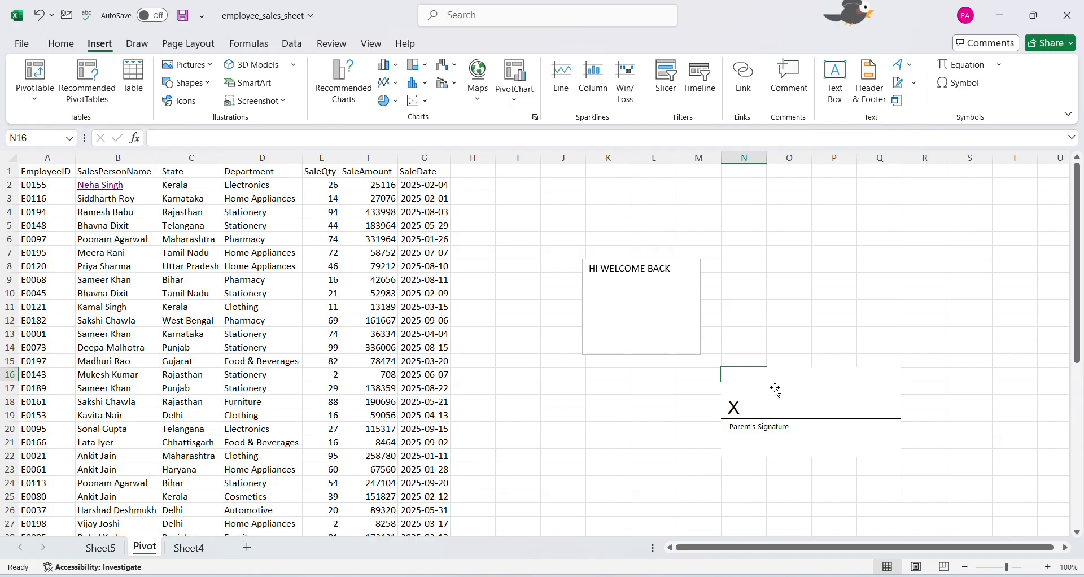
Embed a new Microsoft PowerPoint Slide object at cell O12
{"action": "left_click", "coordinate": [779, 315]}
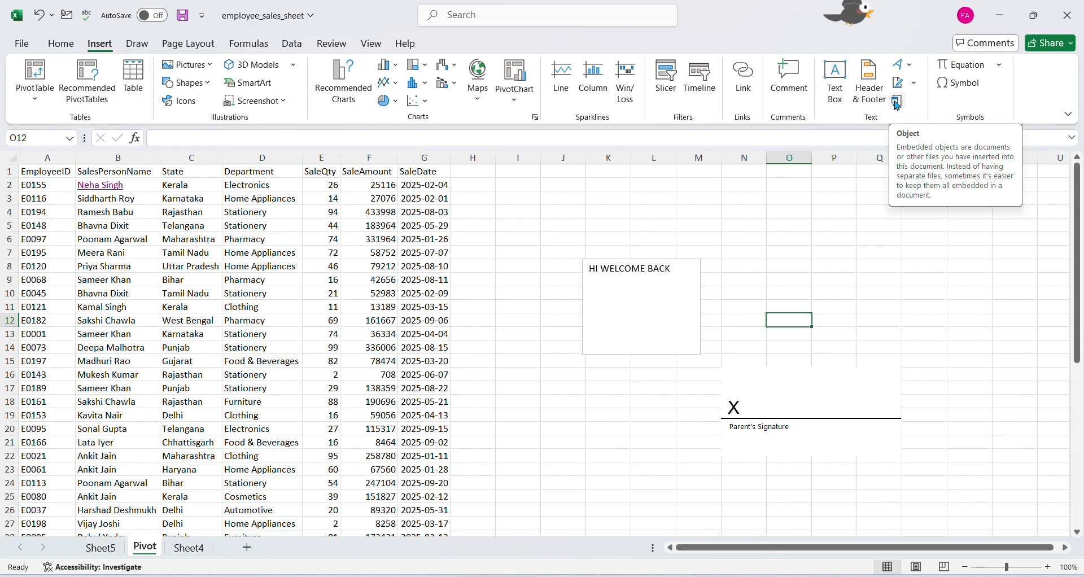
{"action": "left_click", "coordinate": [896, 101]}
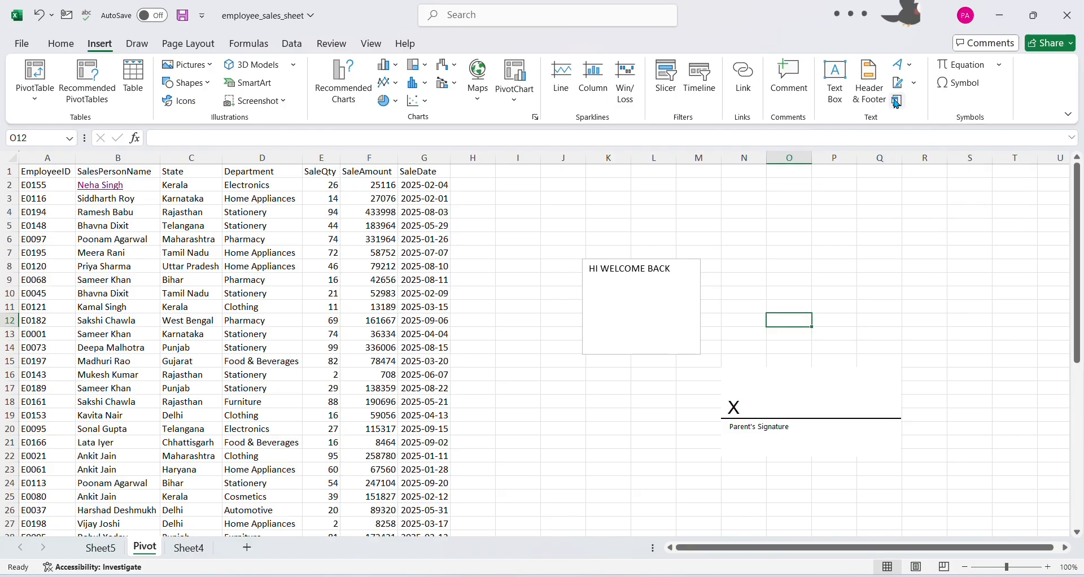
{"action": "scroll", "coordinate": [310, 328], "scroll_direction": "down", "scroll_amount": 1}
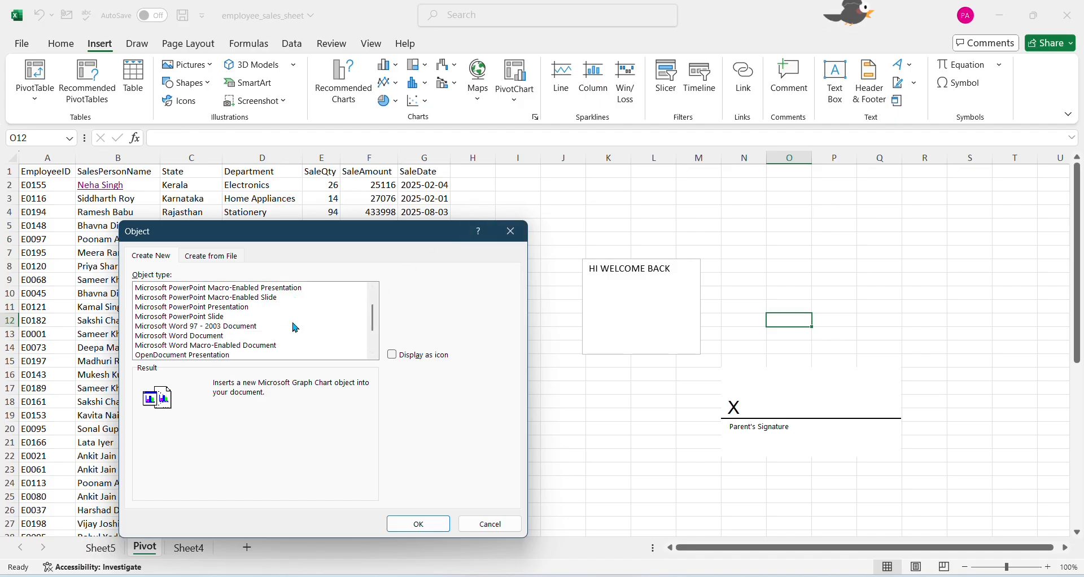
{"action": "left_click", "coordinate": [211, 317]}
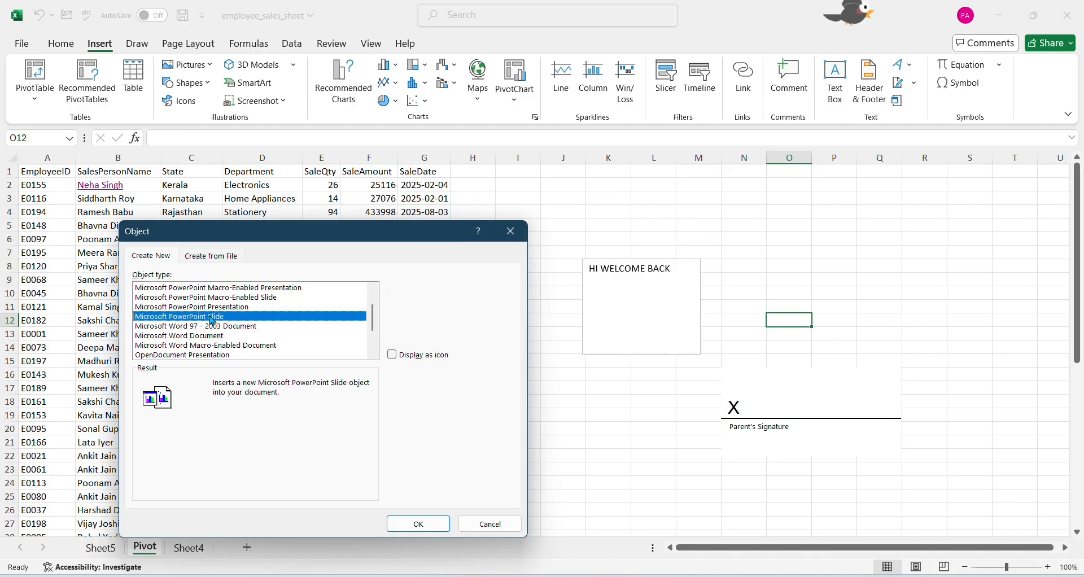
{"action": "left_click", "coordinate": [419, 524]}
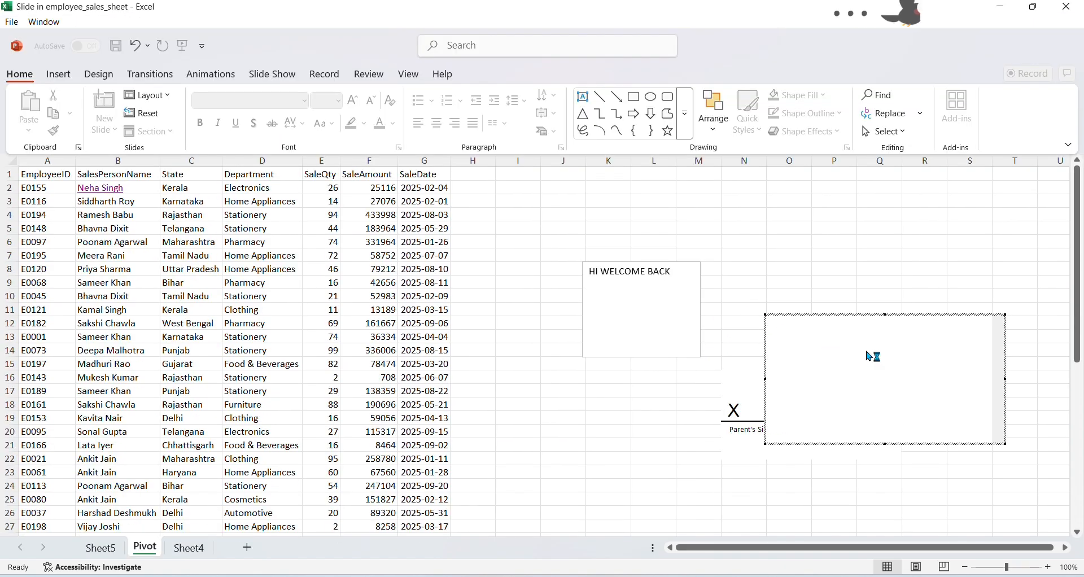
Put the cursor in the embedded slide's title, and return to the worksheet by selecting cells N2:Q7
{"action": "left_click", "coordinate": [849, 363]}
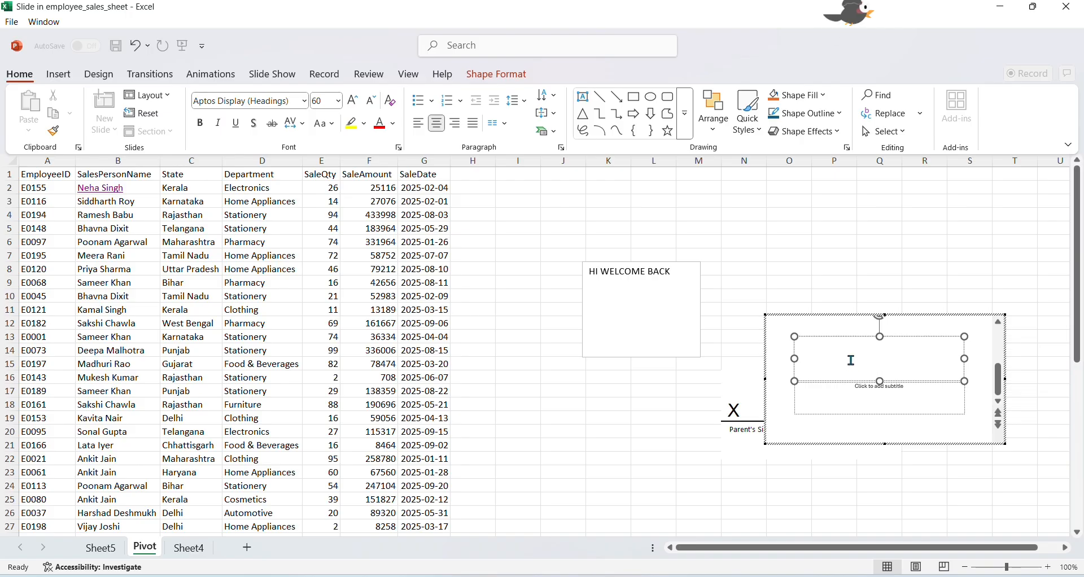
{"action": "left_click_drag", "start_coordinate": [751, 187], "coordinate": [864, 255]}
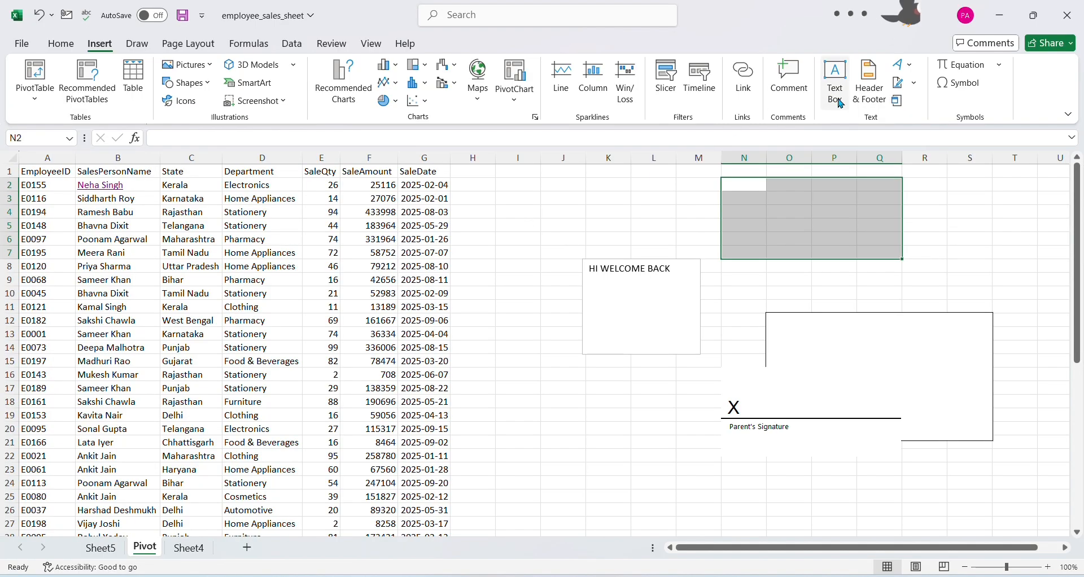
Examine the list of new object types that can be embedded, and close it without inserting one
{"action": "scroll", "coordinate": [203, 333], "scroll_direction": "down", "scroll_amount": 3}
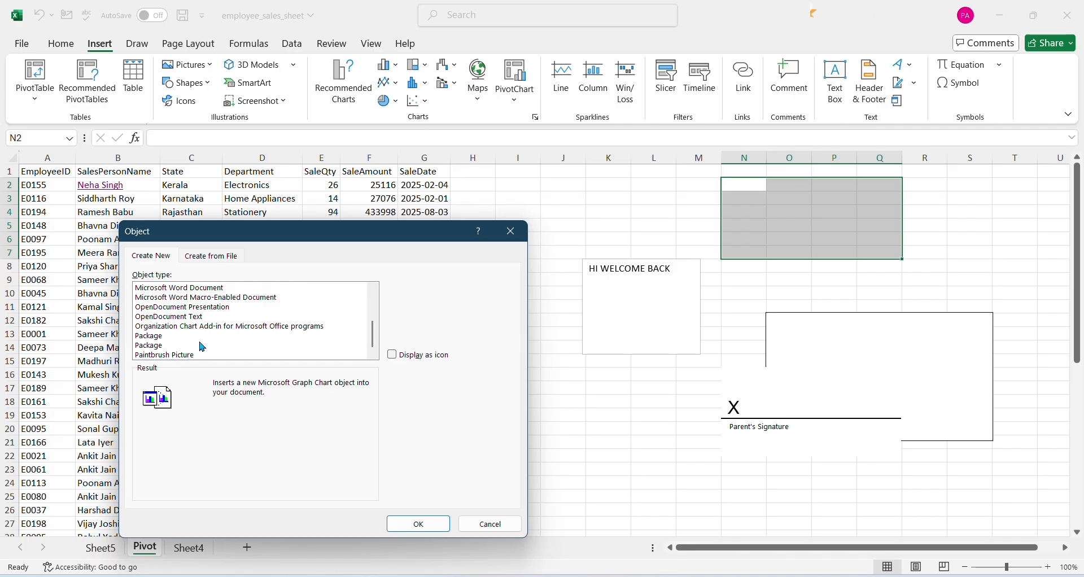
{"action": "scroll", "coordinate": [201, 341], "scroll_direction": "up", "scroll_amount": 1}
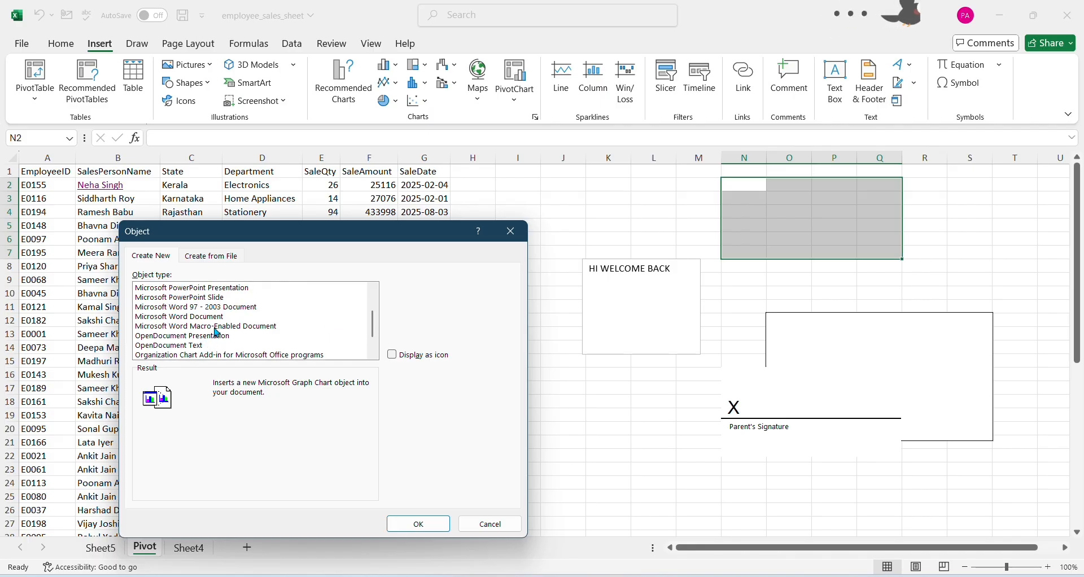
{"action": "scroll", "coordinate": [220, 311], "scroll_direction": "up", "scroll_amount": 2}
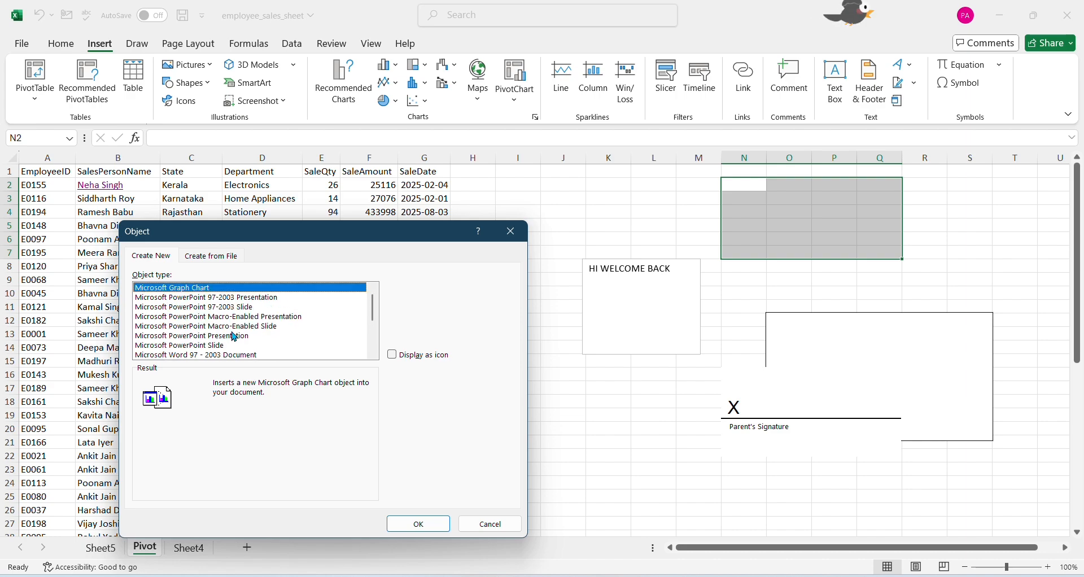
{"action": "scroll", "coordinate": [243, 339], "scroll_direction": "down", "scroll_amount": 3}
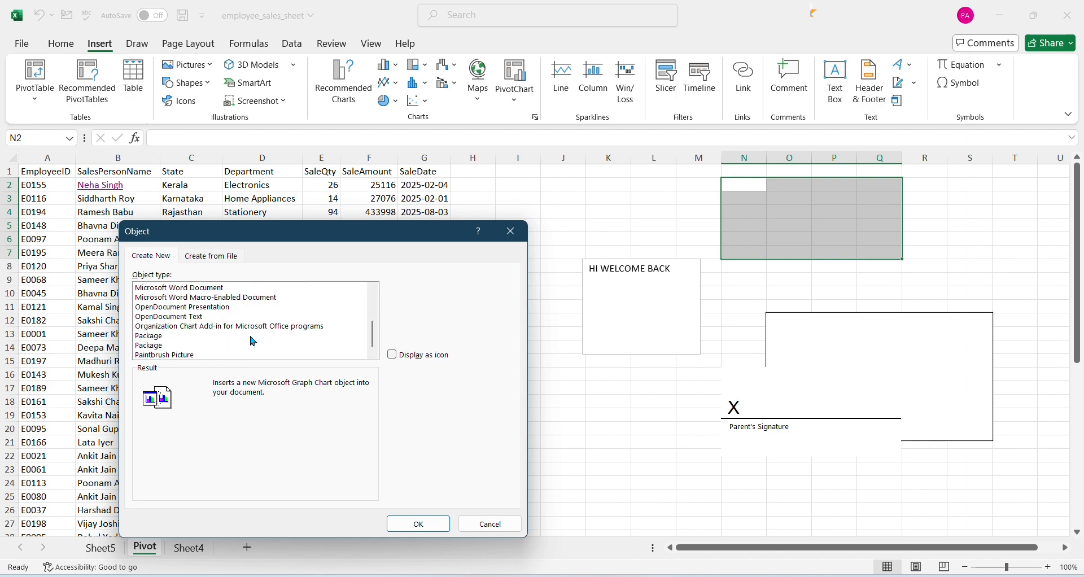
{"action": "scroll", "coordinate": [252, 352], "scroll_direction": "up", "scroll_amount": 1}
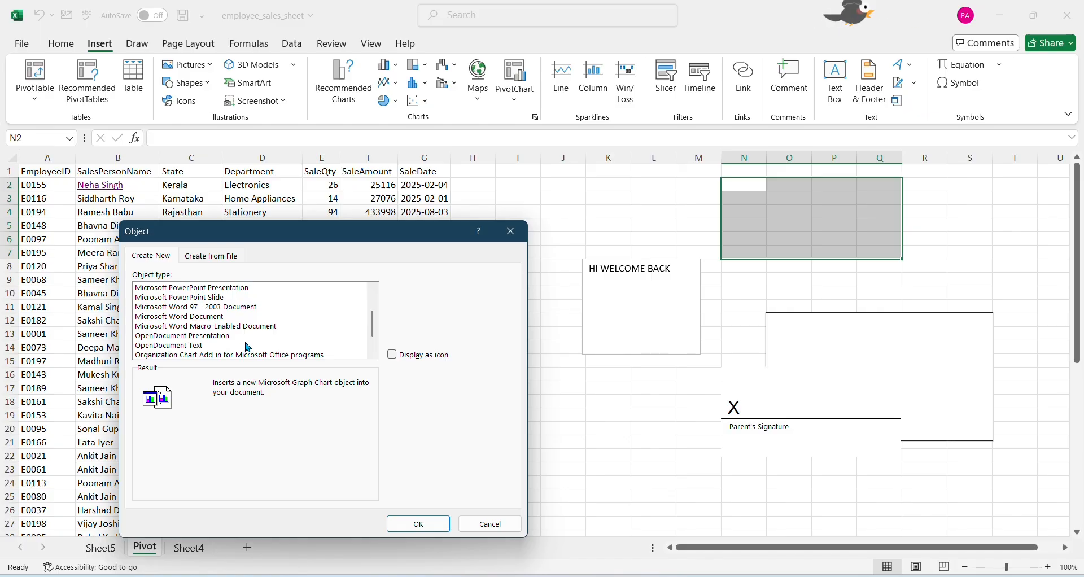
{"action": "scroll", "coordinate": [252, 348], "scroll_direction": "up", "scroll_amount": 1}
{"action": "scroll", "coordinate": [251, 348], "scroll_direction": "up", "scroll_amount": 1}
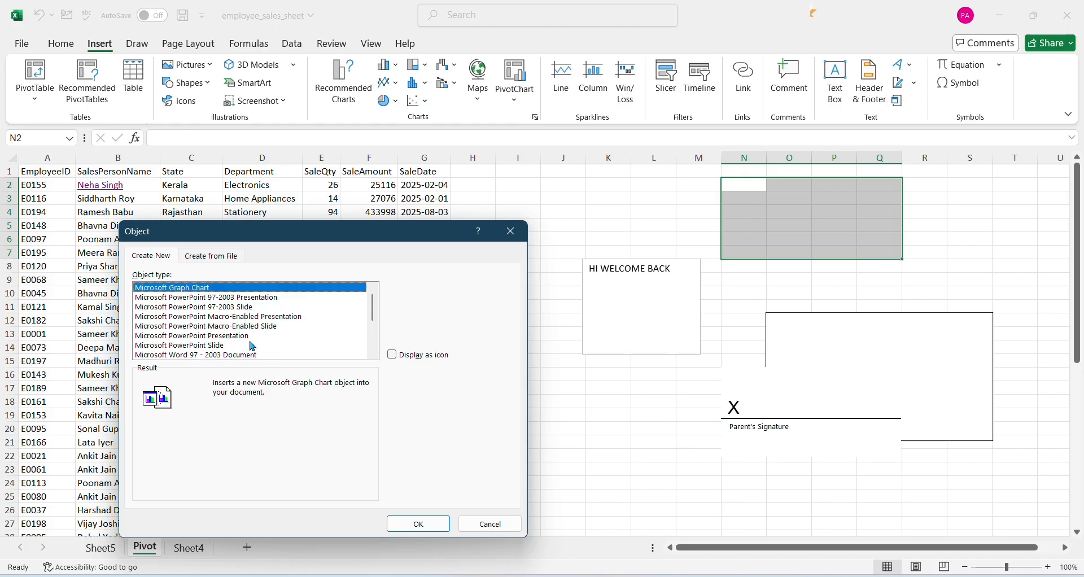
{"action": "left_click", "coordinate": [485, 522]}
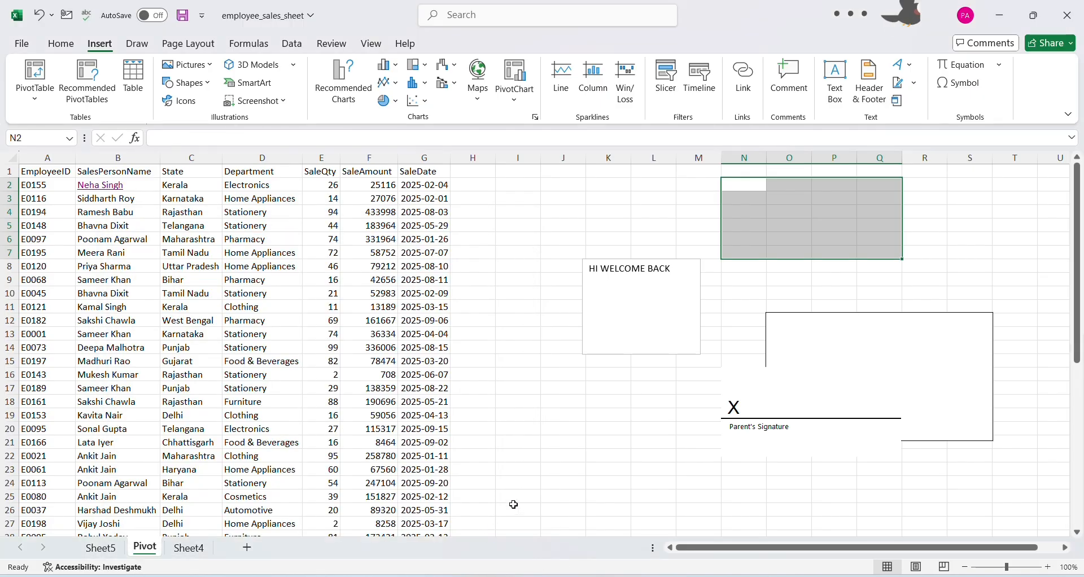
Add a new worksheet after the Pivot sheet and select cell Q7 on it
{"action": "left_click", "coordinate": [561, 434]}
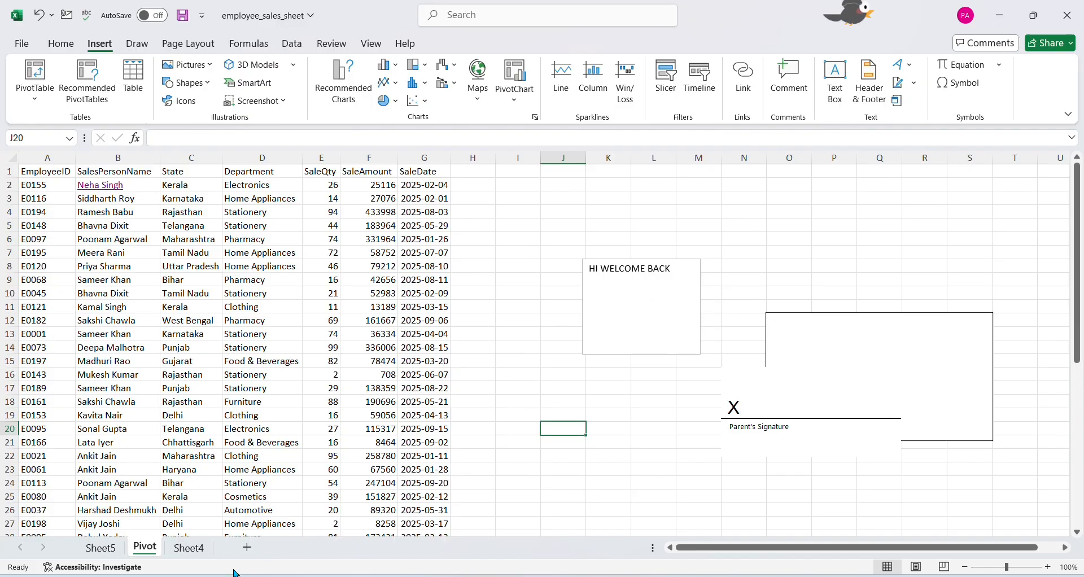
{"action": "left_click", "coordinate": [247, 548]}
{"action": "left_click", "coordinate": [774, 256]}
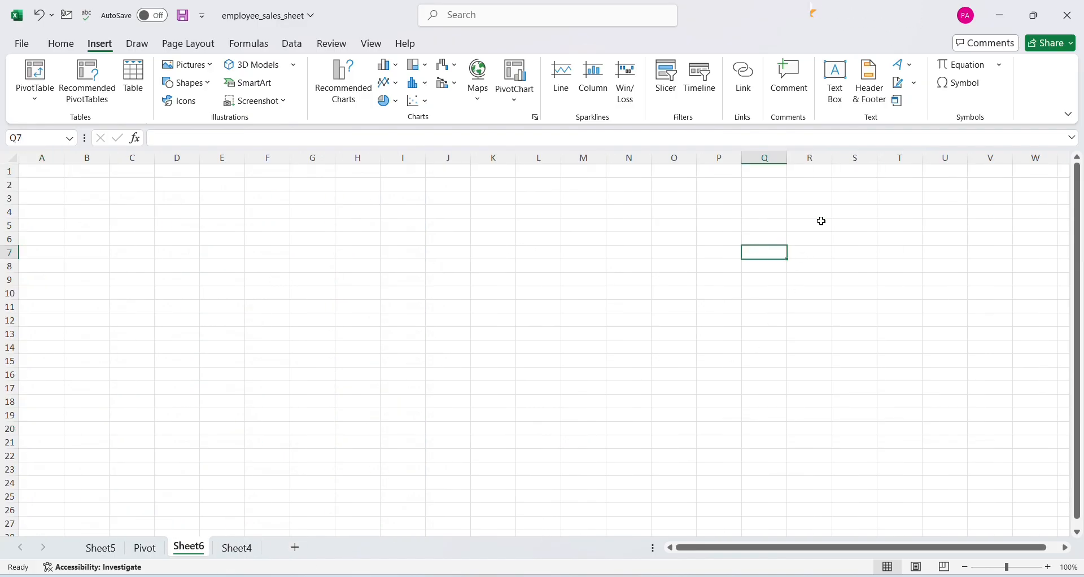
Insert the built-in Binomial Theorem equation on the new worksheet
{"action": "left_click", "coordinate": [998, 71]}
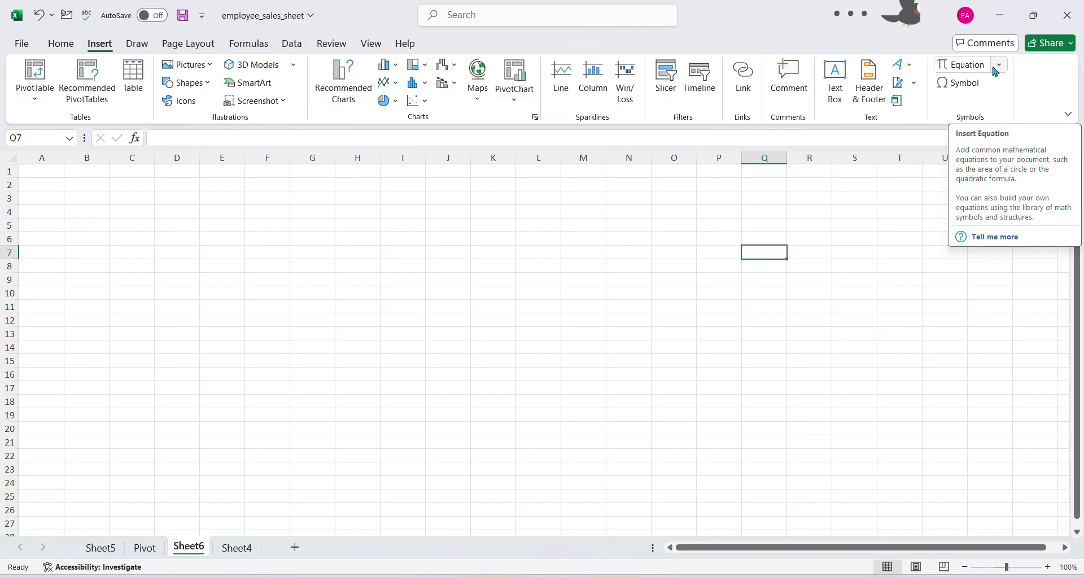
{"action": "left_click", "coordinate": [998, 71]}
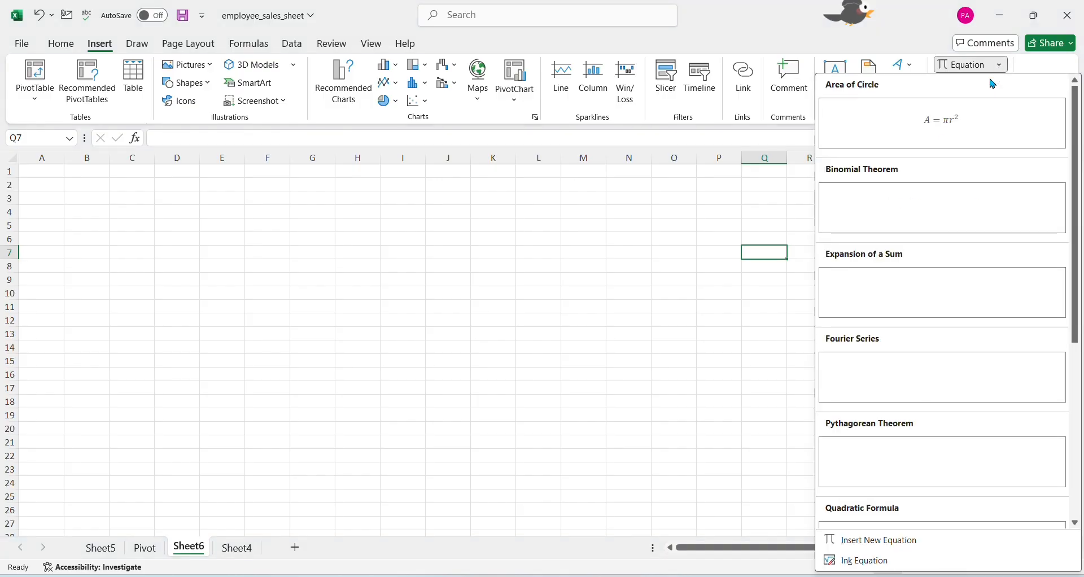
{"action": "left_click", "coordinate": [938, 213]}
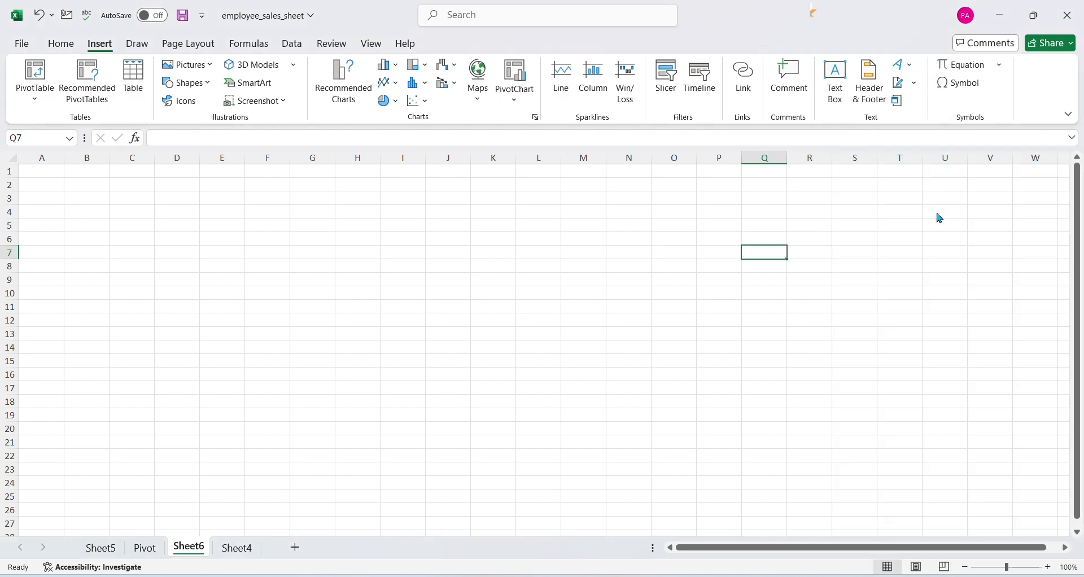
{"action": "left_click", "coordinate": [597, 433]}
{"action": "left_click", "coordinate": [486, 347]}
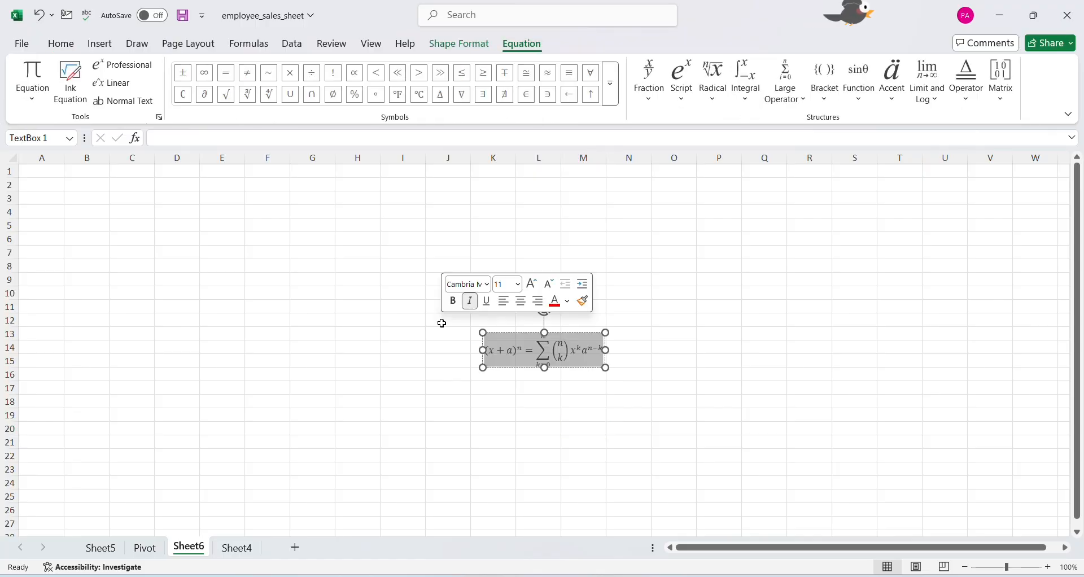
{"action": "left_click", "coordinate": [663, 356]}
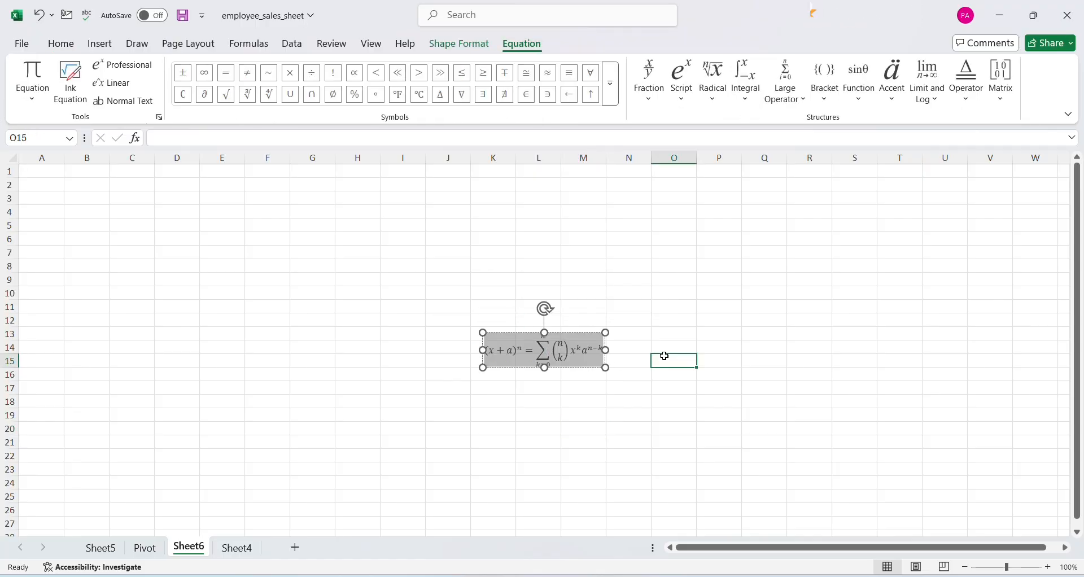
Add an empty stacked fraction and a csc function inside the binomial equation's bracket
{"action": "left_click", "coordinate": [548, 347]}
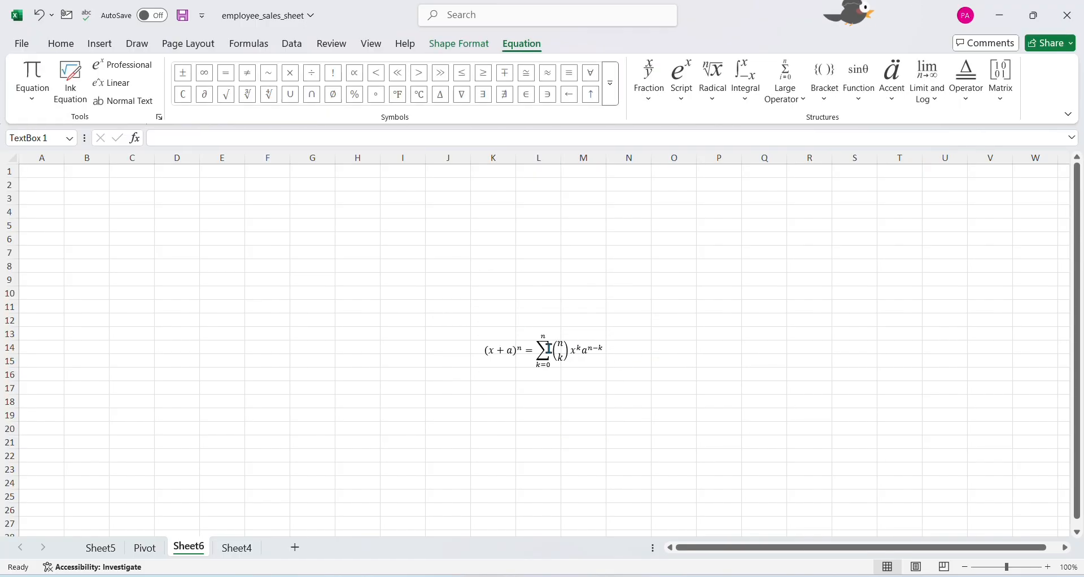
{"action": "left_click", "coordinate": [658, 102]}
{"action": "left_click", "coordinate": [661, 169]}
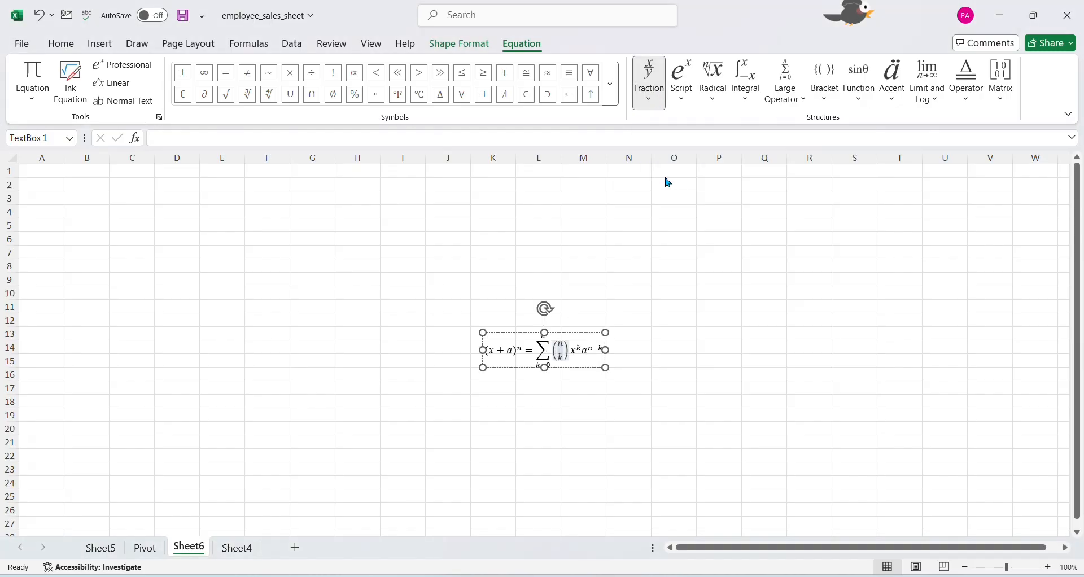
{"action": "left_click", "coordinate": [682, 101]}
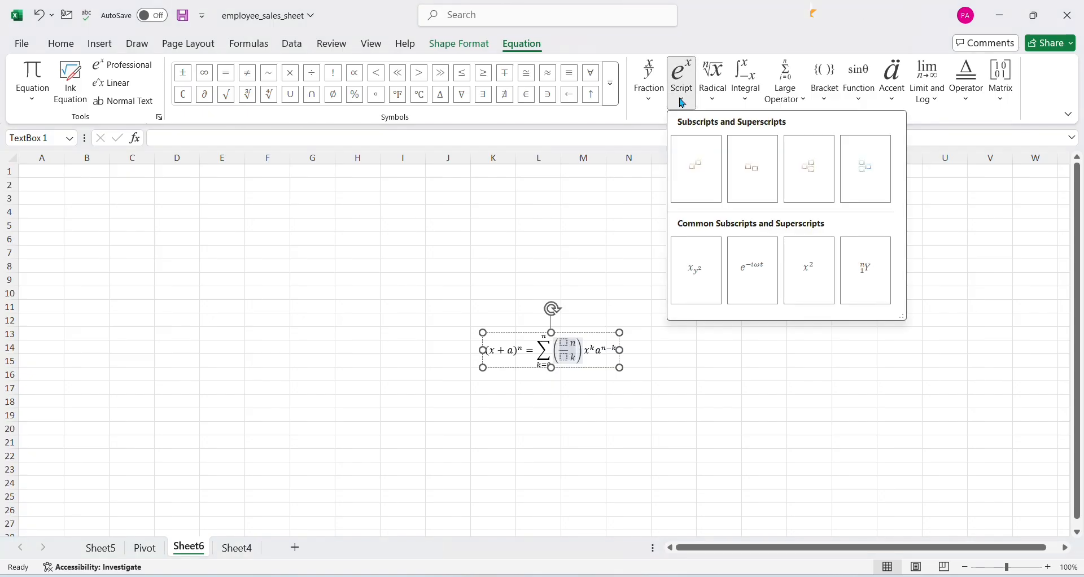
{"action": "left_click", "coordinate": [804, 103]}
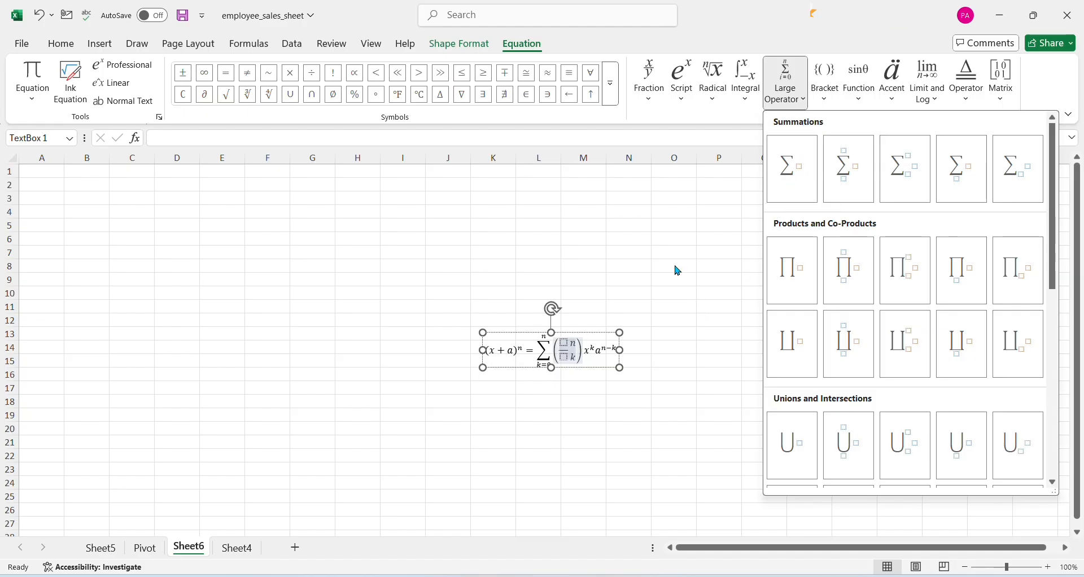
{"action": "key", "text": "Escape"}
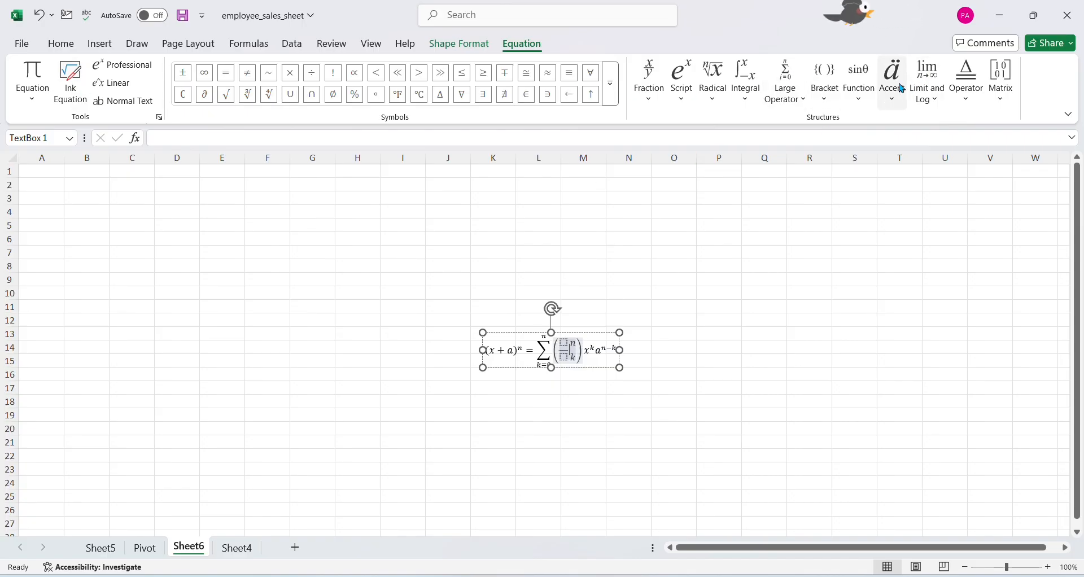
{"action": "left_click", "coordinate": [859, 83]}
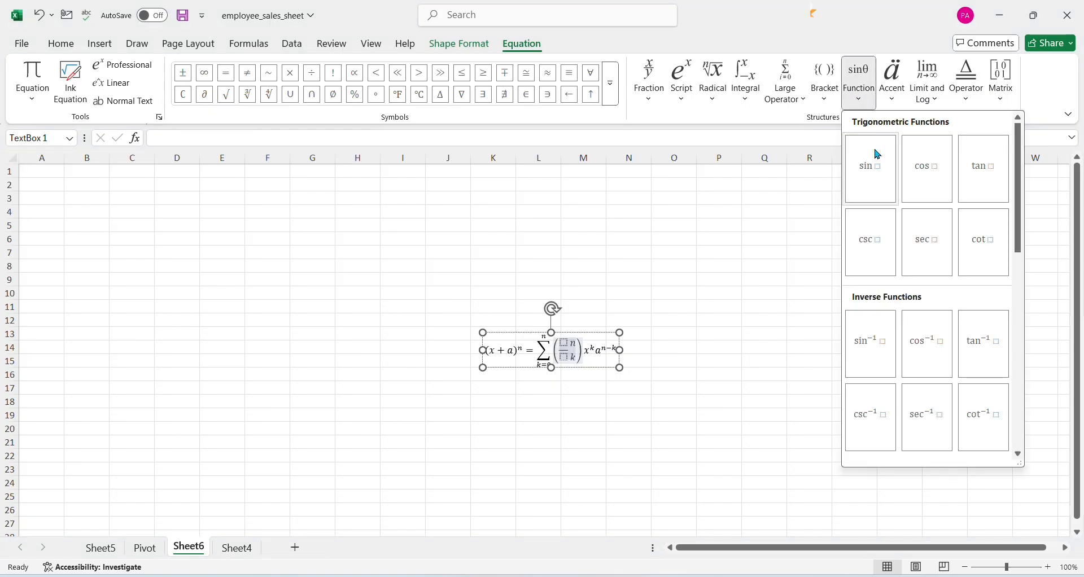
{"action": "left_click", "coordinate": [872, 240]}
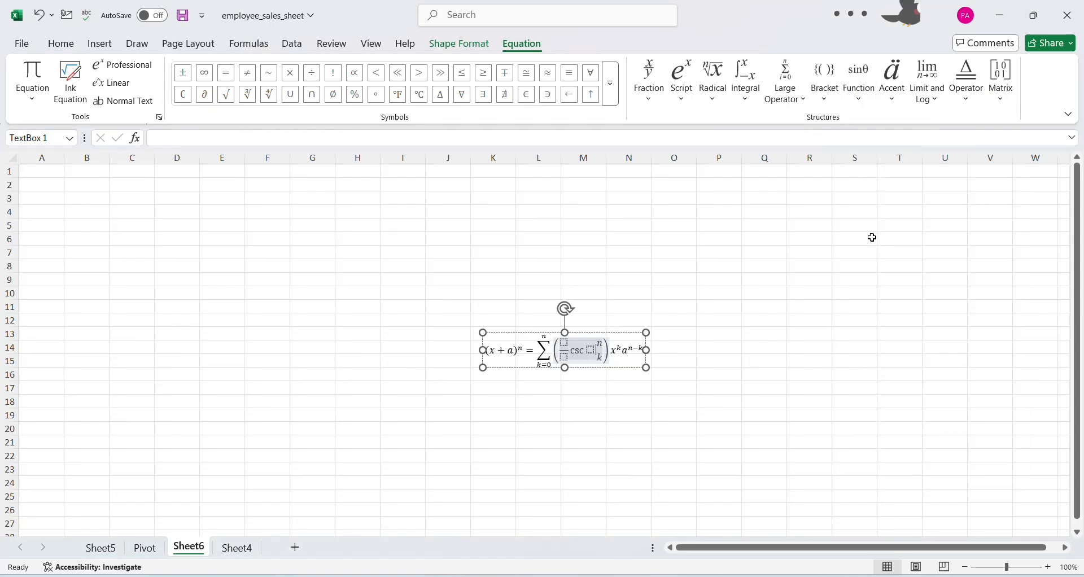
{"action": "left_click", "coordinate": [780, 302]}
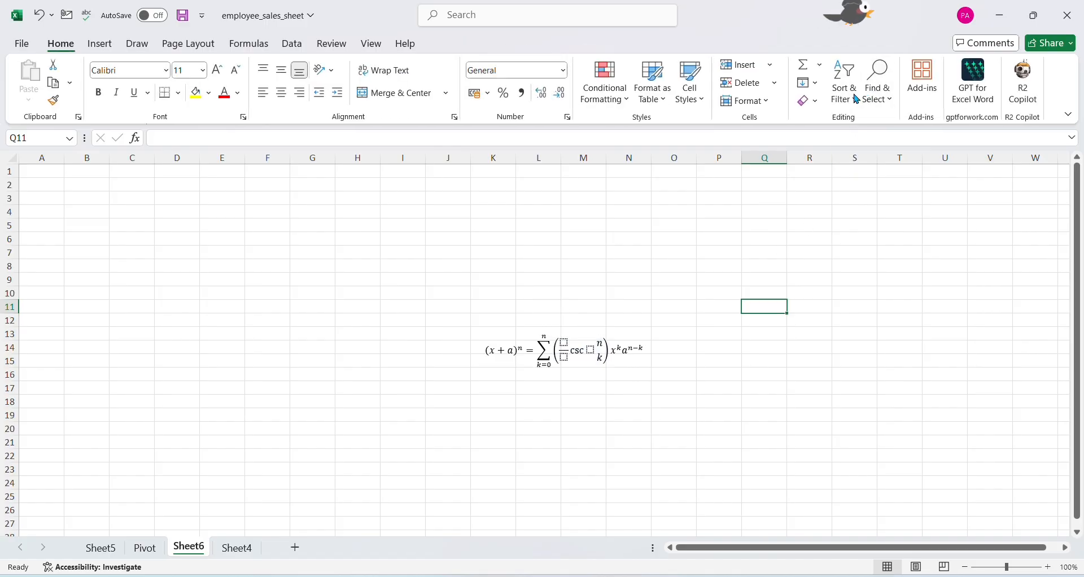
Insert the built-in Pythagorean Theorem equation on the same worksheet
{"action": "left_click", "coordinate": [100, 43]}
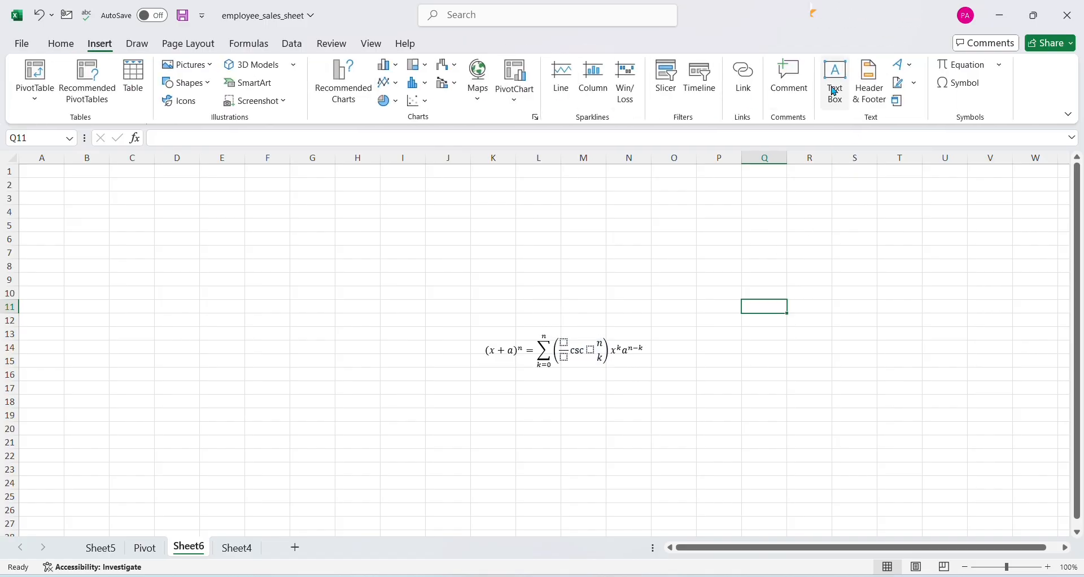
{"action": "left_click", "coordinate": [999, 65]}
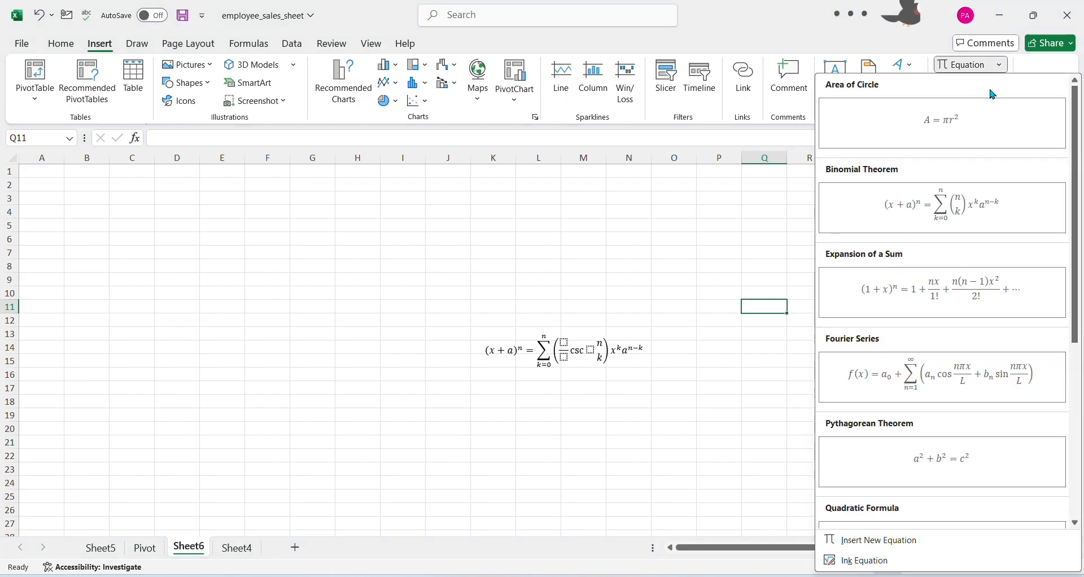
{"action": "left_click", "coordinate": [953, 471]}
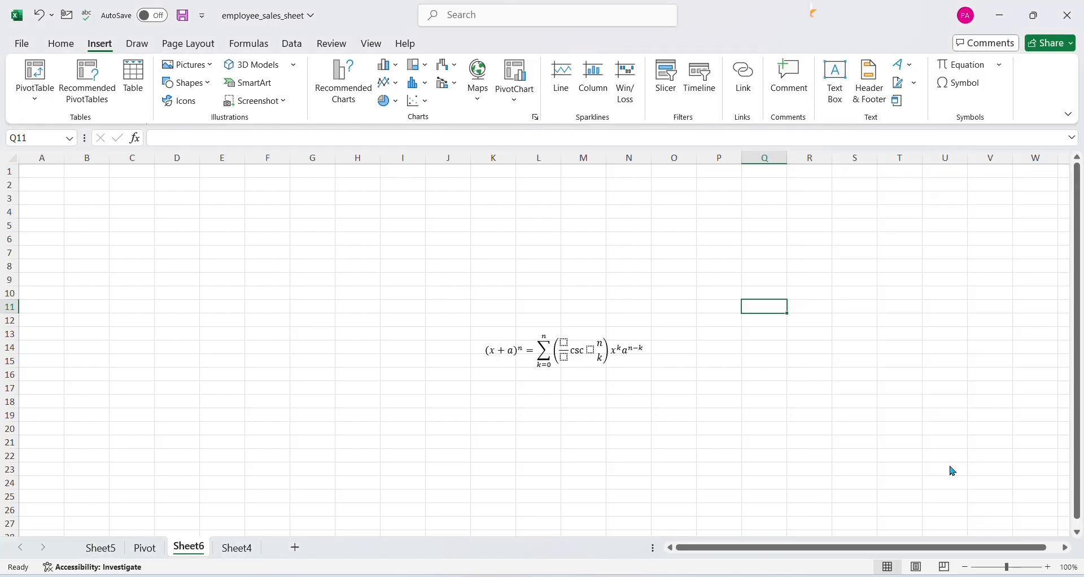
{"action": "left_click", "coordinate": [603, 466]}
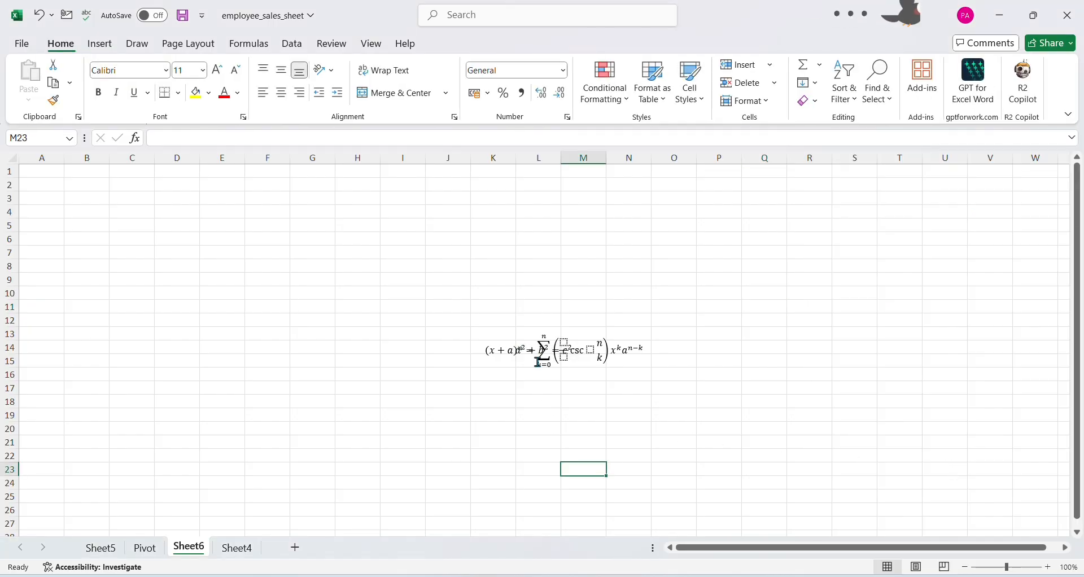
Try to move the overlapping Pythagorean and binomial equations apart
{"action": "left_click_drag", "start_coordinate": [538, 354], "coordinate": [450, 432]}
{"action": "left_click_drag", "start_coordinate": [541, 355], "coordinate": [602, 295]}
{"action": "left_click", "coordinate": [762, 349]}
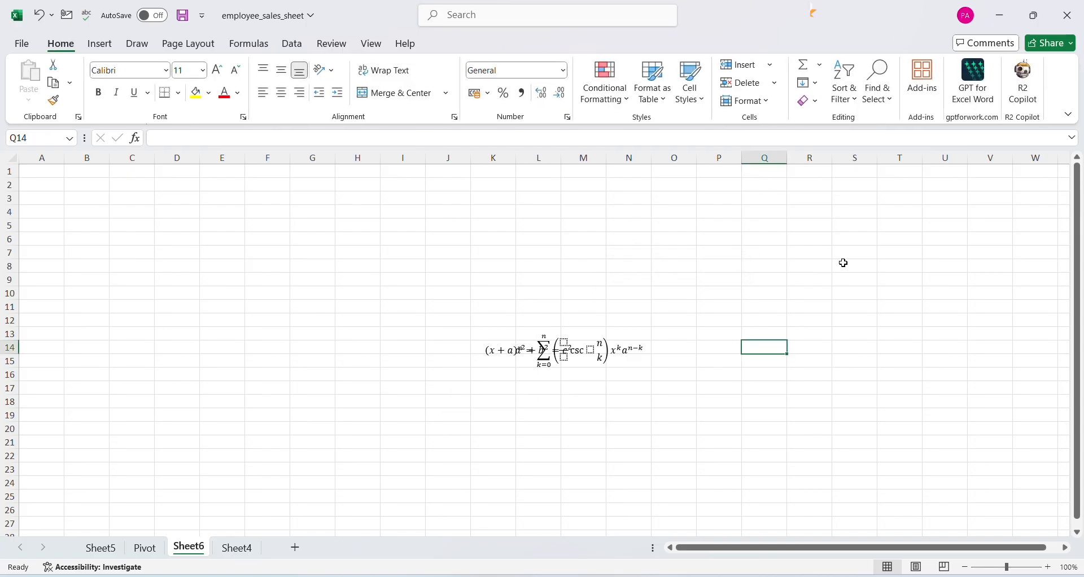
{"action": "left_click", "coordinate": [885, 251]}
{"action": "left_click", "coordinate": [555, 407]}
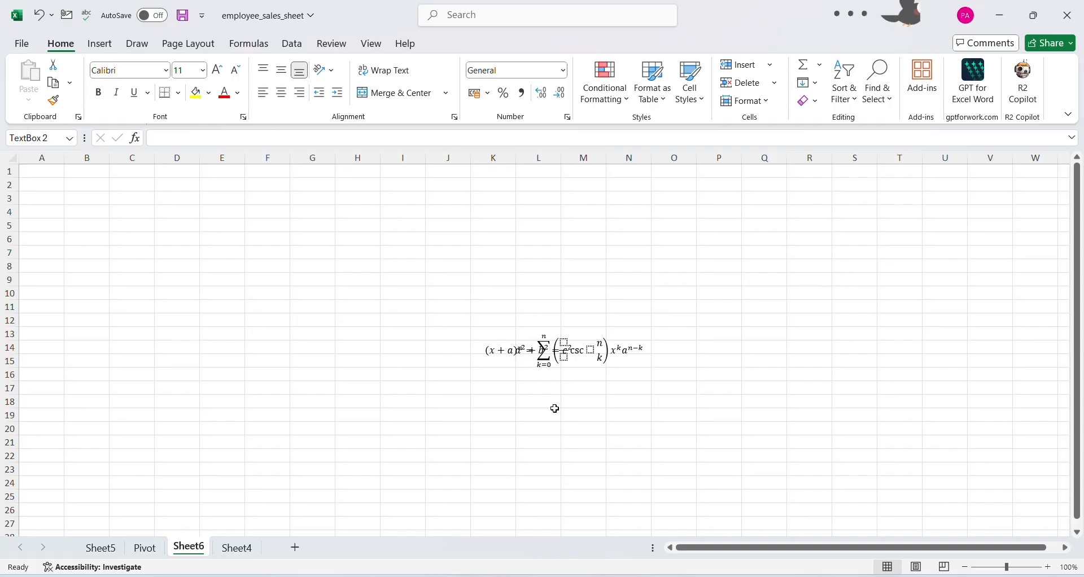
Undo the insertion of both the Pythagorean and binomial equations, and select cell N15
{"action": "key", "text": "ctrl+z"}
{"action": "key", "text": "ctrl+z"}
{"action": "key", "text": "ctrl+z"}
{"action": "key", "text": "ctrl+z"}
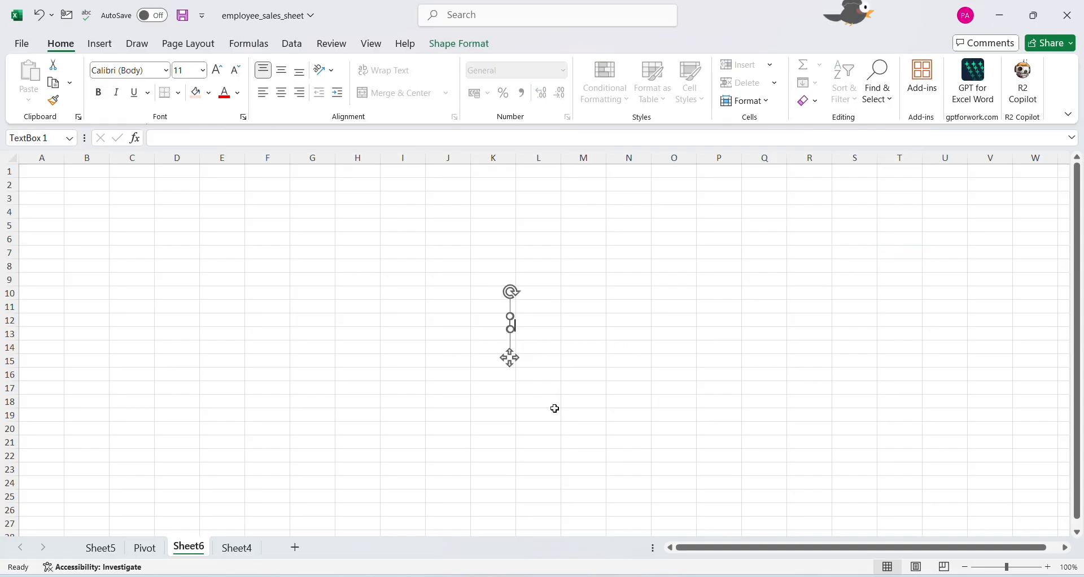
{"action": "key", "text": "ctrl+z"}
{"action": "left_click", "coordinate": [627, 359]}
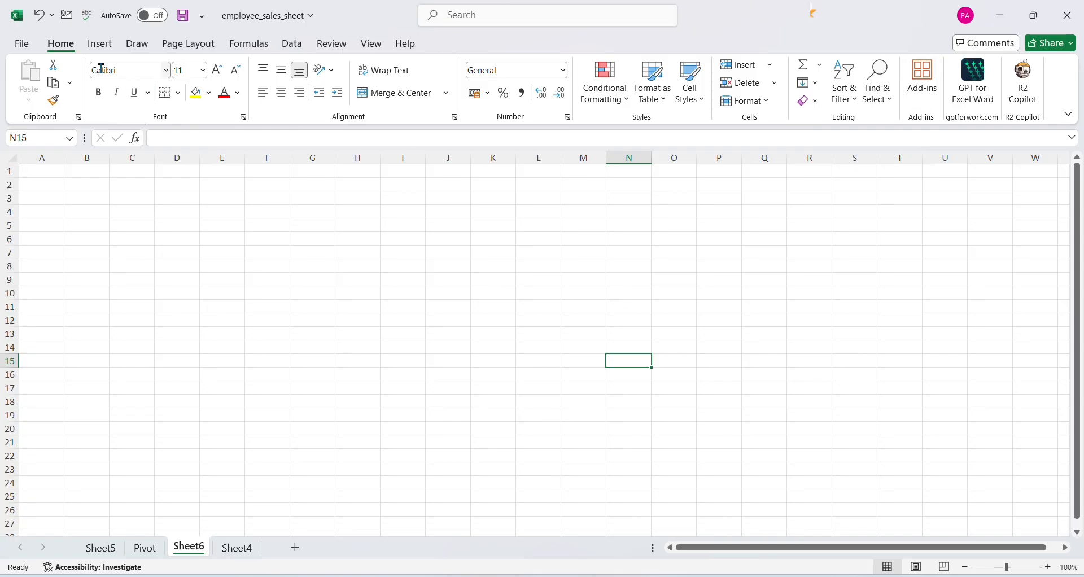
Insert the built-in Quadratic Formula equation on the empty worksheet
{"action": "left_click", "coordinate": [100, 44]}
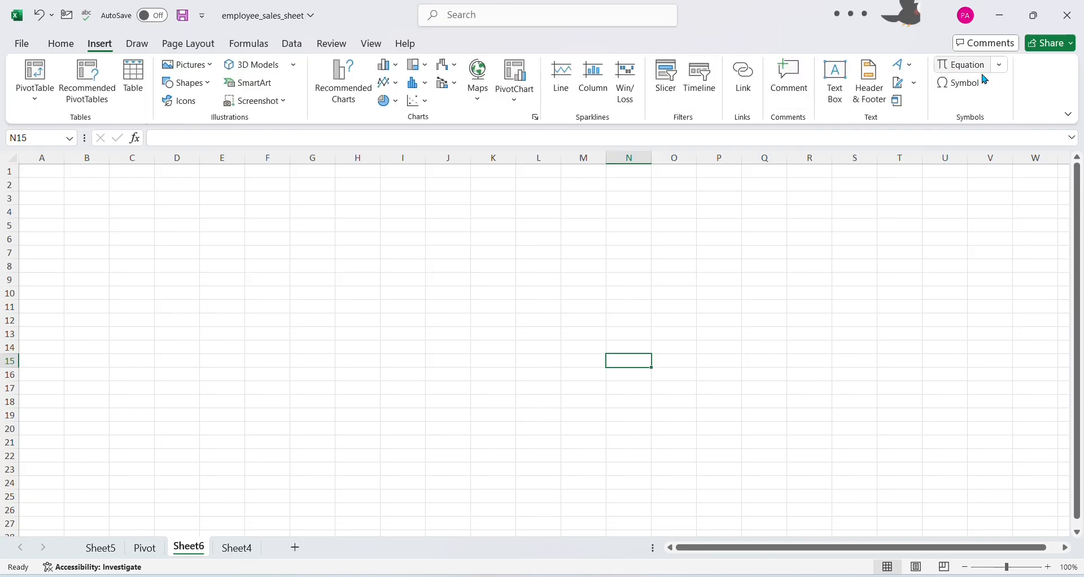
{"action": "left_click", "coordinate": [1000, 65]}
{"action": "scroll", "coordinate": [946, 414], "scroll_direction": "down", "scroll_amount": 3}
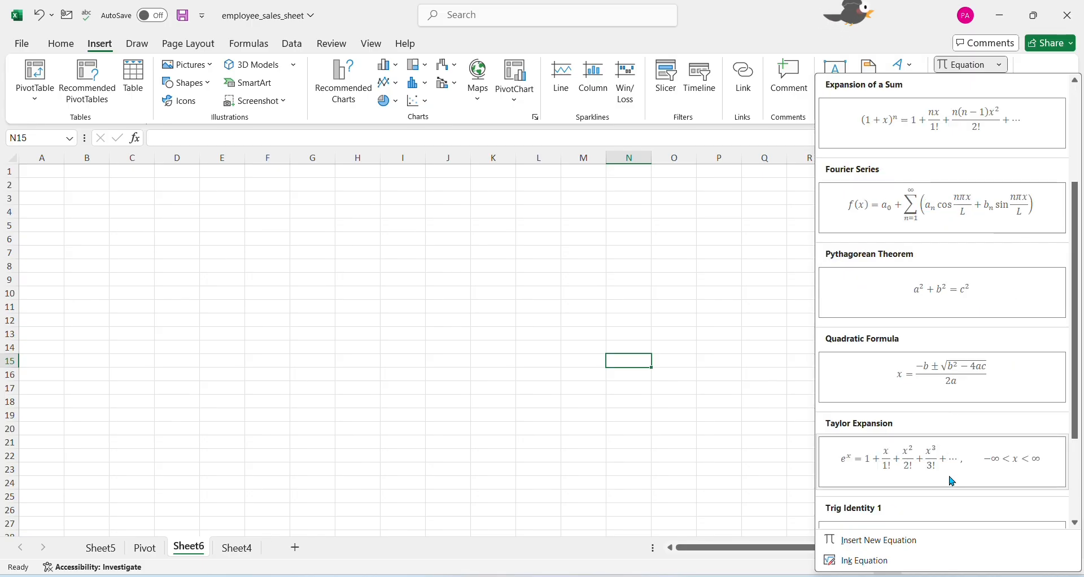
{"action": "left_click", "coordinate": [958, 390]}
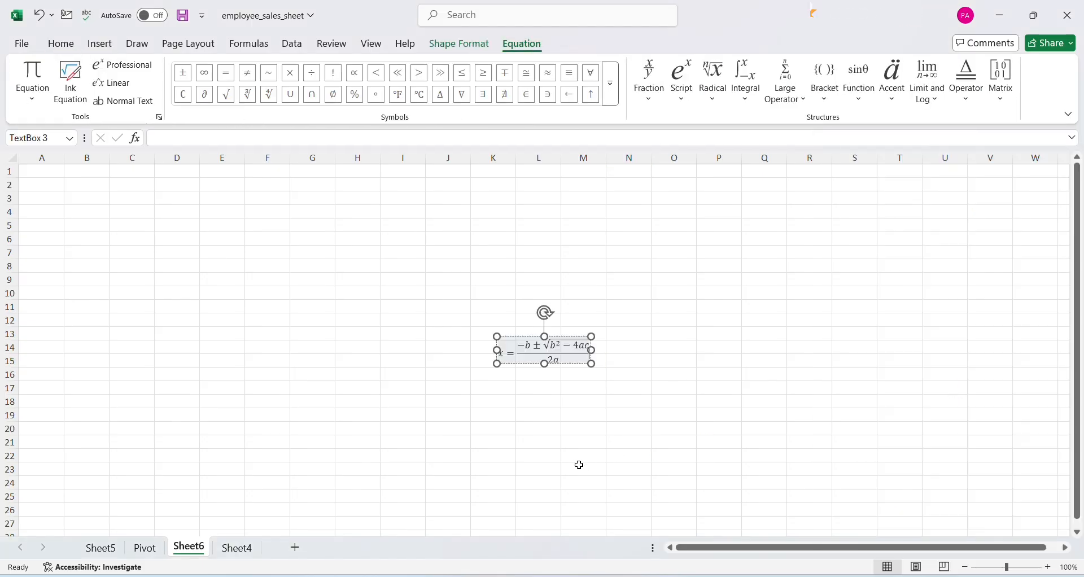
Deselect the Quadratic Formula equation and examine it up close on the worksheet
{"action": "scroll", "coordinate": [602, 444], "scroll_direction": "up", "scroll_amount": 3}
{"action": "left_click", "coordinate": [914, 464]}
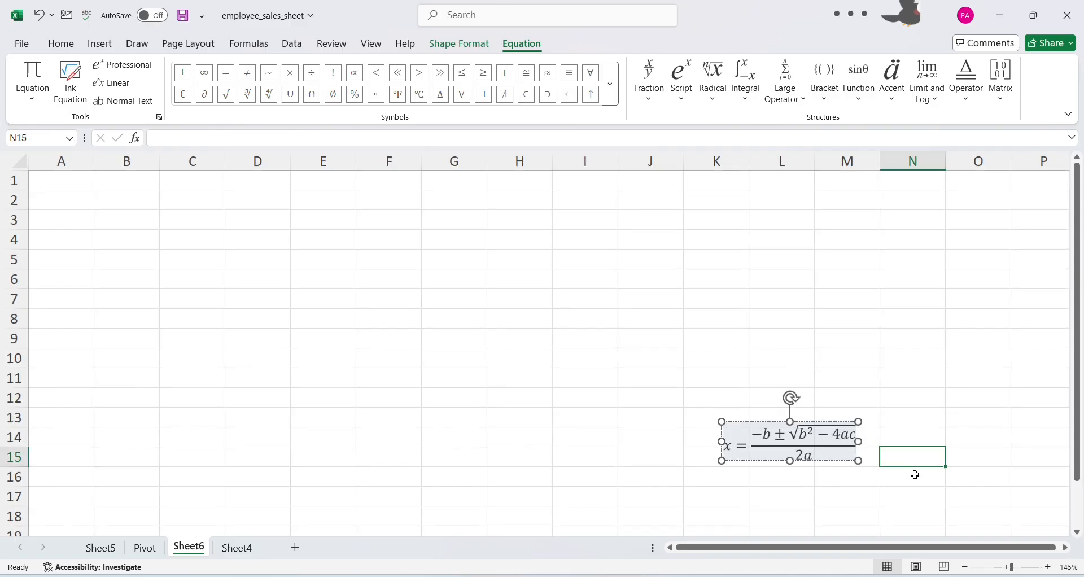
{"action": "scroll", "coordinate": [837, 484], "scroll_direction": "up", "scroll_amount": 2}
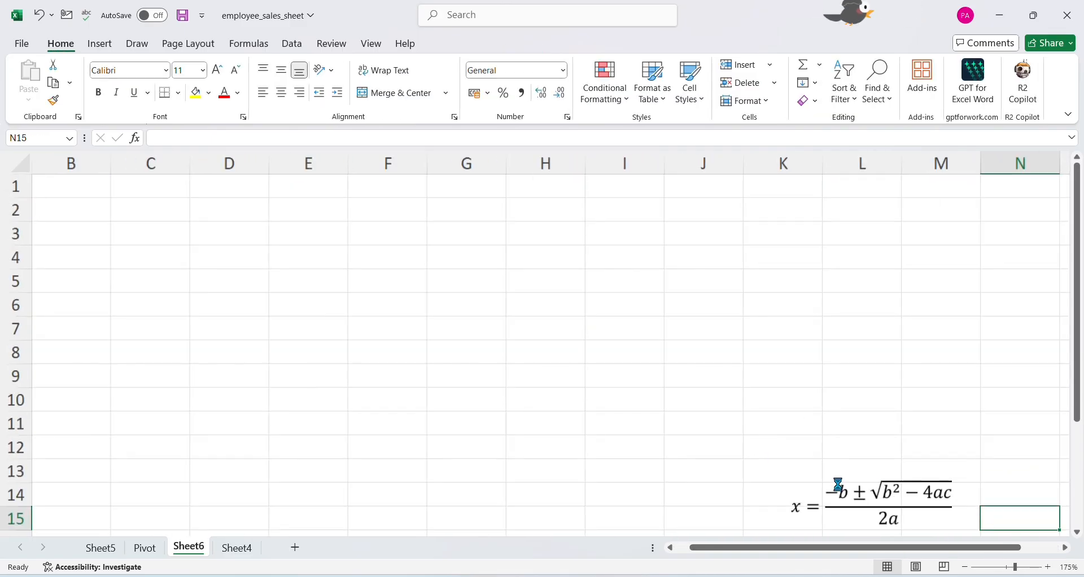
{"action": "scroll", "coordinate": [837, 484], "scroll_direction": "up", "scroll_amount": 1}
{"action": "left_click_drag", "start_coordinate": [847, 547], "coordinate": [1001, 547]}
{"action": "scroll", "coordinate": [913, 466], "scroll_direction": "down", "scroll_amount": 1}
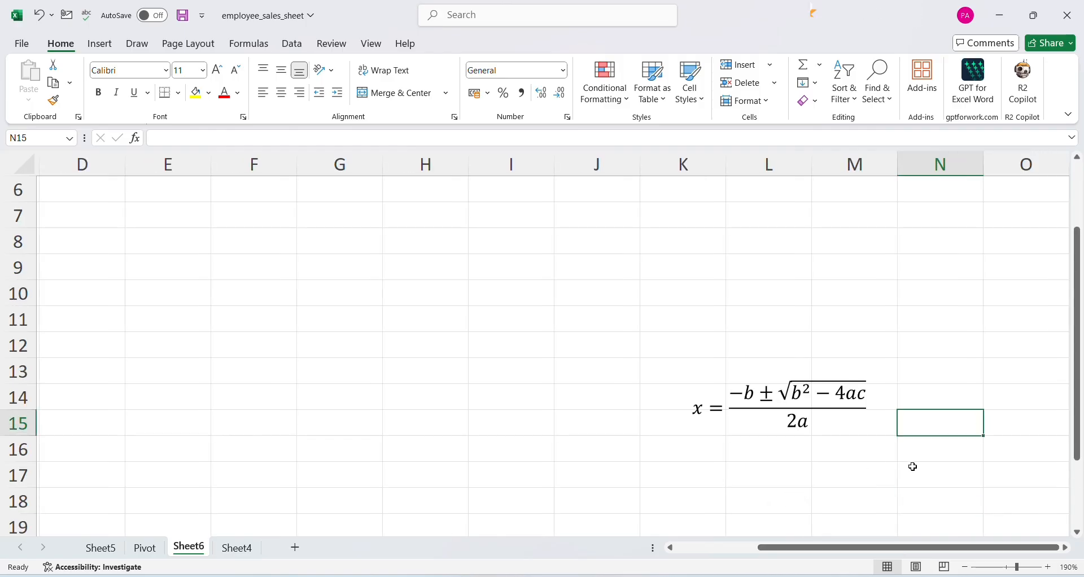
{"action": "scroll", "coordinate": [913, 468], "scroll_direction": "down", "scroll_amount": 2}
{"action": "scroll", "coordinate": [913, 468], "scroll_direction": "up", "scroll_amount": 1}
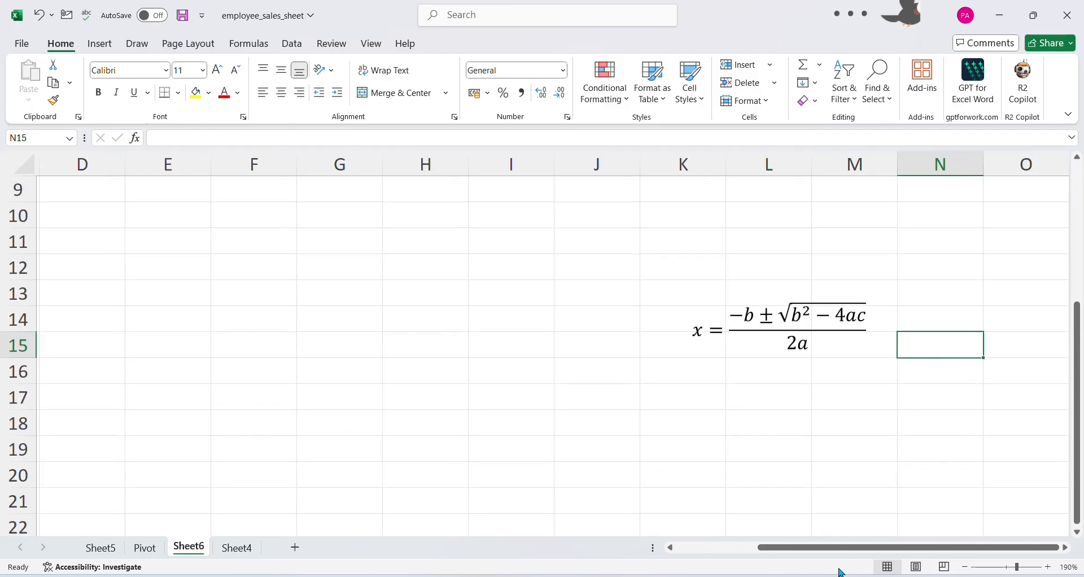
Insert the Copyright Sign symbol (©) into cell J19
{"action": "left_click", "coordinate": [613, 442]}
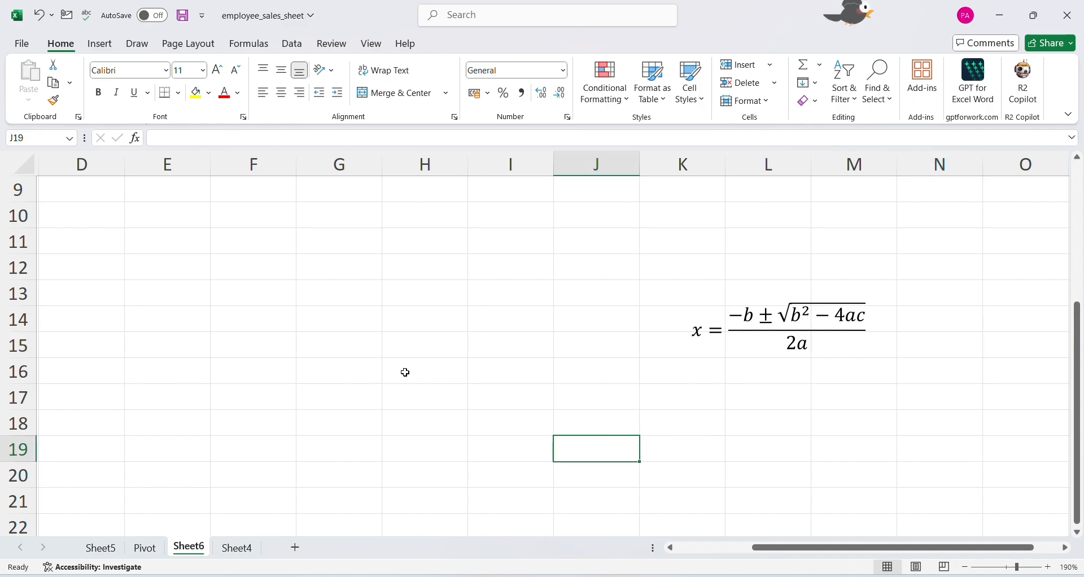
{"action": "left_click", "coordinate": [102, 44]}
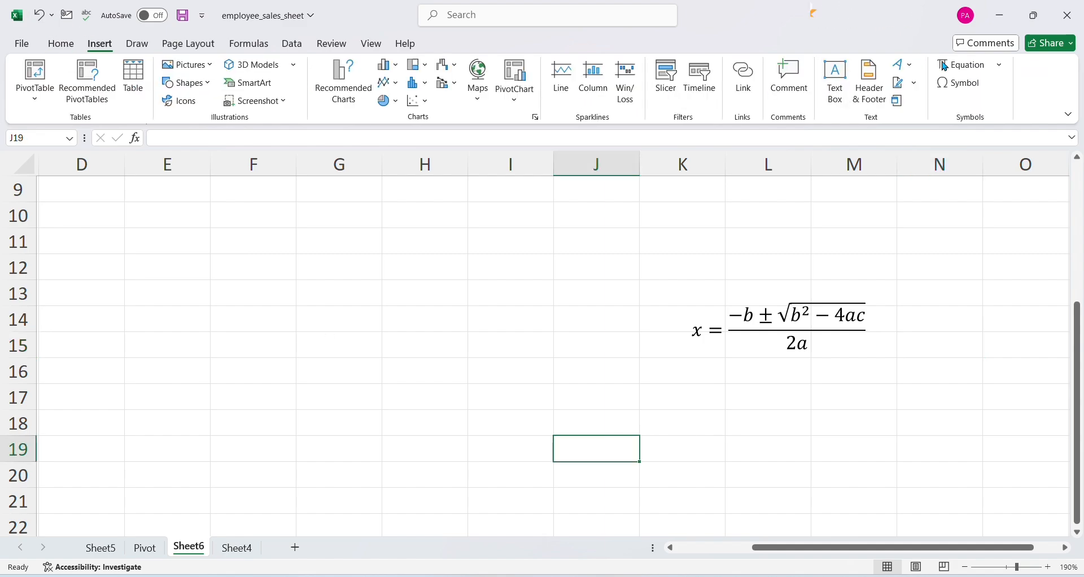
{"action": "left_click", "coordinate": [961, 85]}
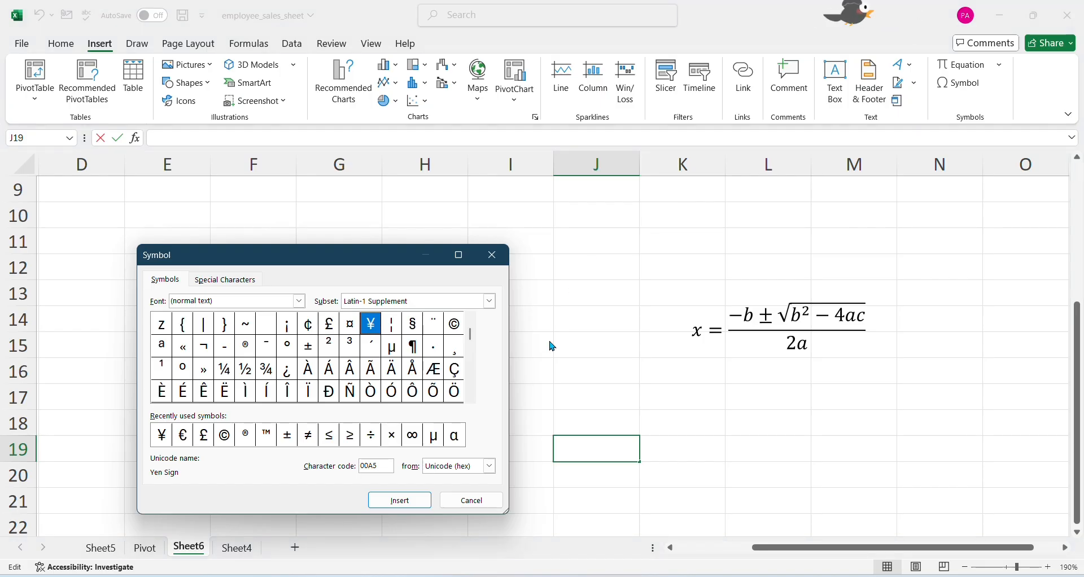
{"action": "left_click", "coordinate": [224, 436]}
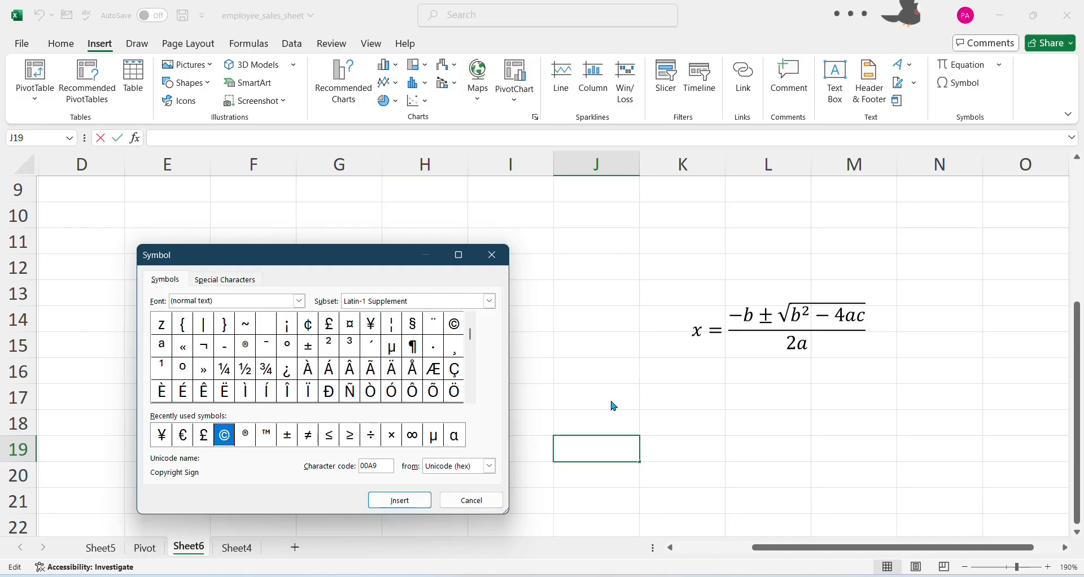
{"action": "left_click", "coordinate": [400, 500]}
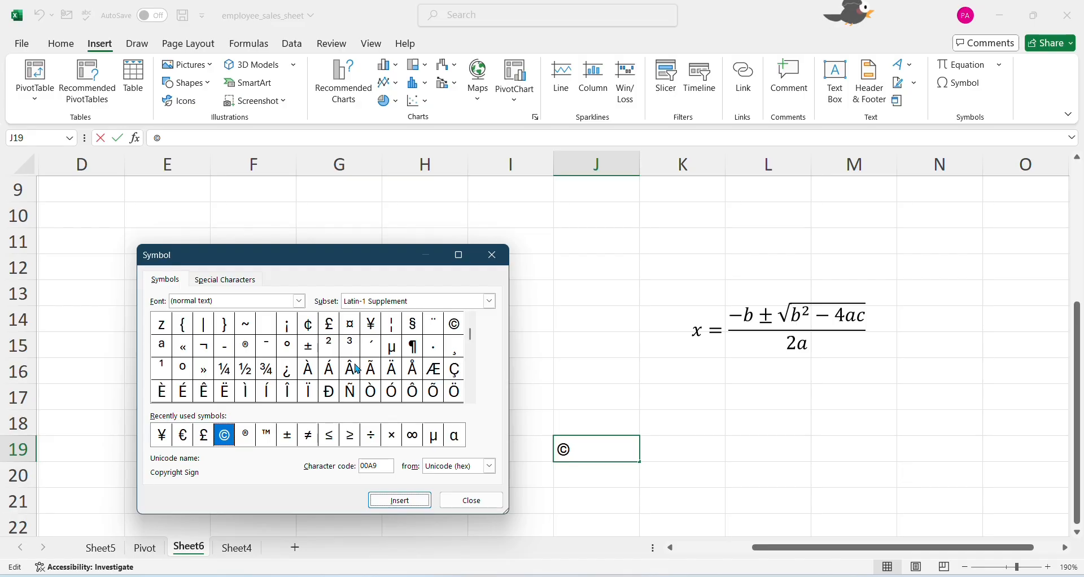
Add the Greek Small Letter Alpha symbol (α) after the © in cell J19 and commit the entry
{"action": "left_click", "coordinate": [459, 443]}
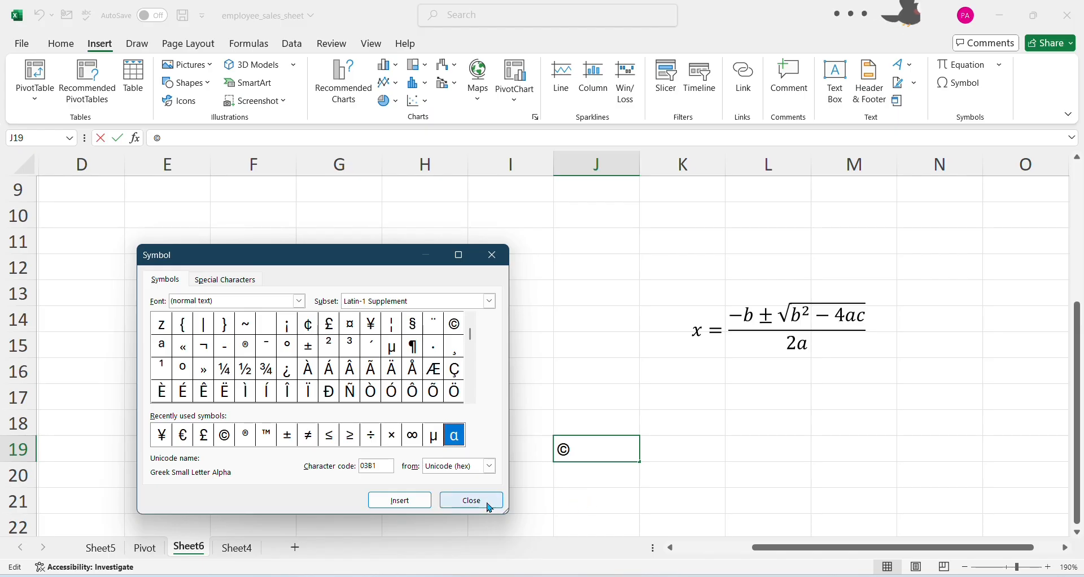
{"action": "left_click", "coordinate": [400, 501]}
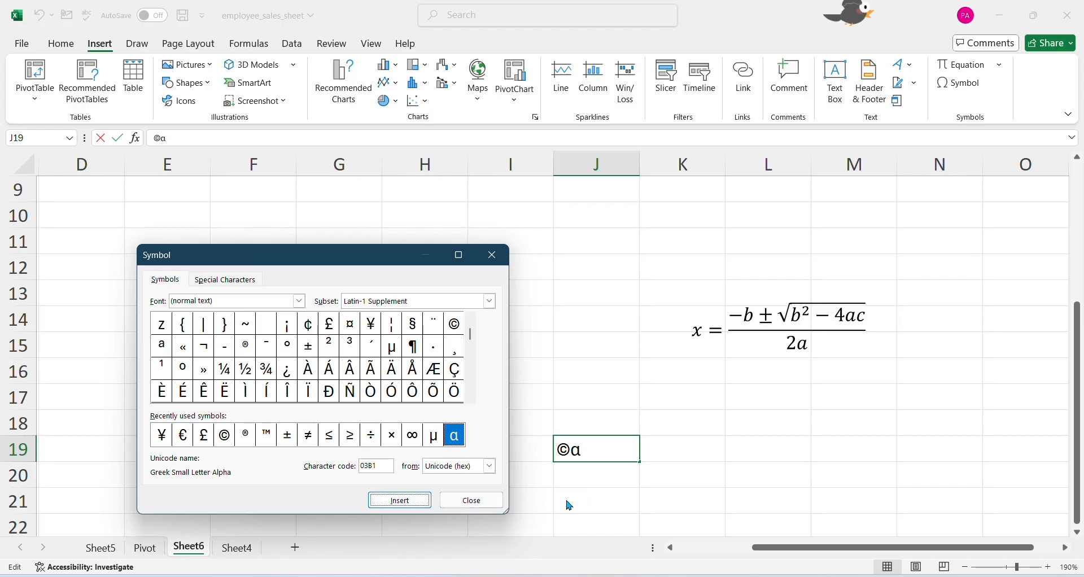
{"action": "left_click", "coordinate": [457, 507]}
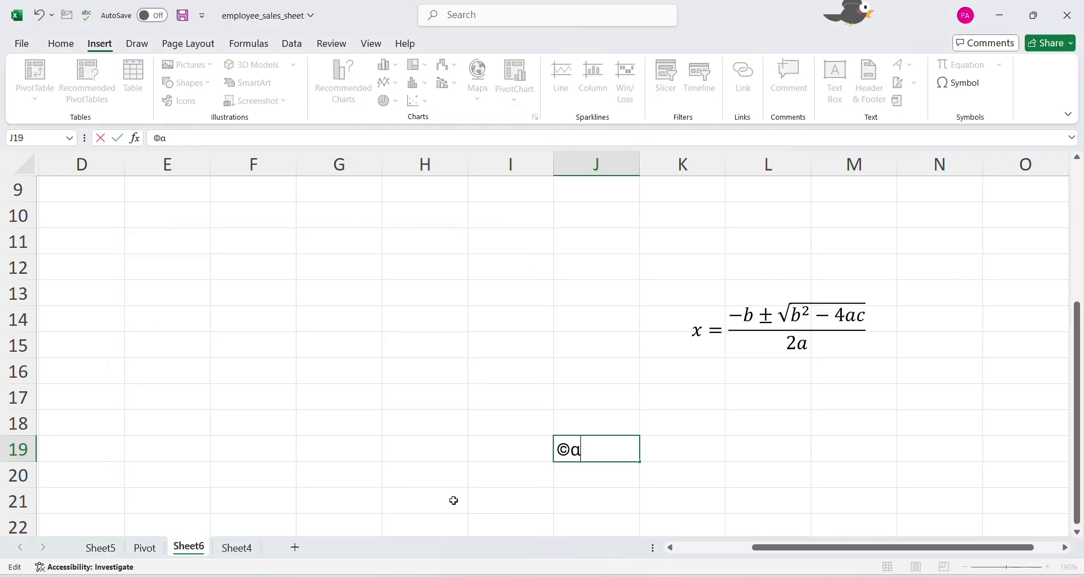
{"action": "left_click", "coordinate": [541, 397]}
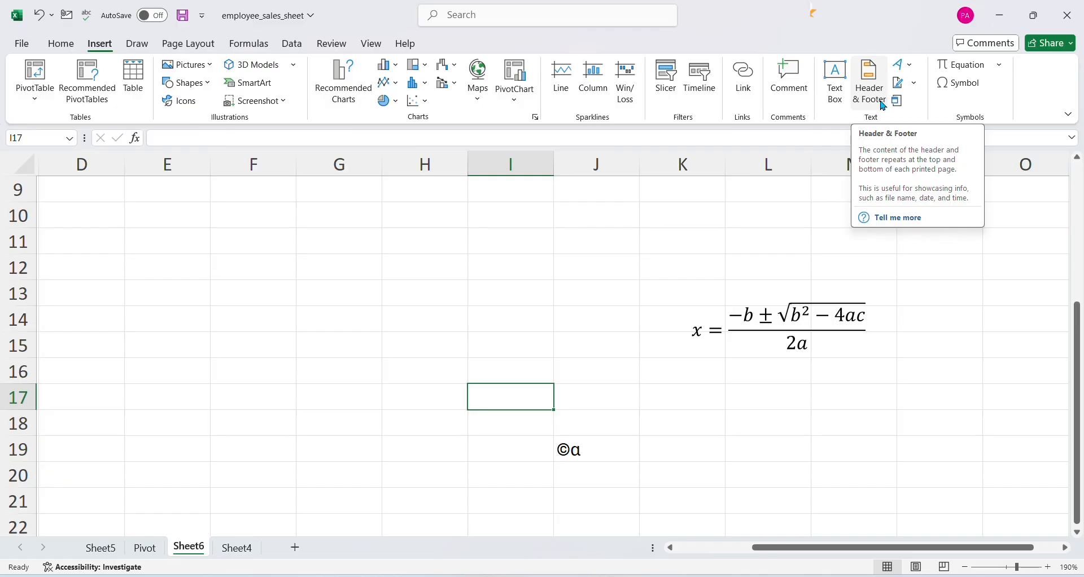
Add a new worksheet, insert a page header and enter "Name" in its left section
{"action": "left_click", "coordinate": [295, 547]}
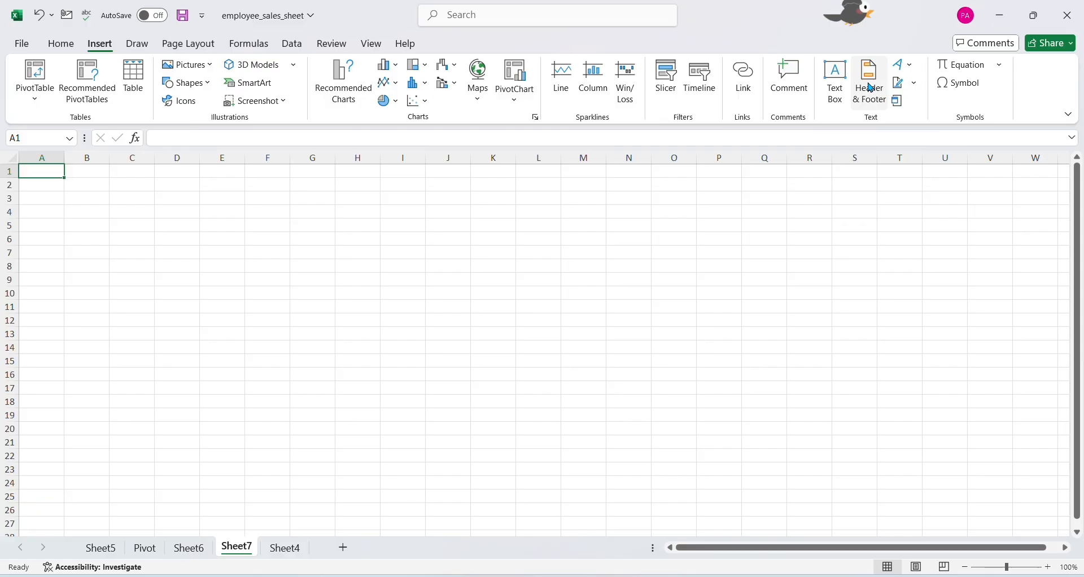
{"action": "left_click", "coordinate": [870, 87]}
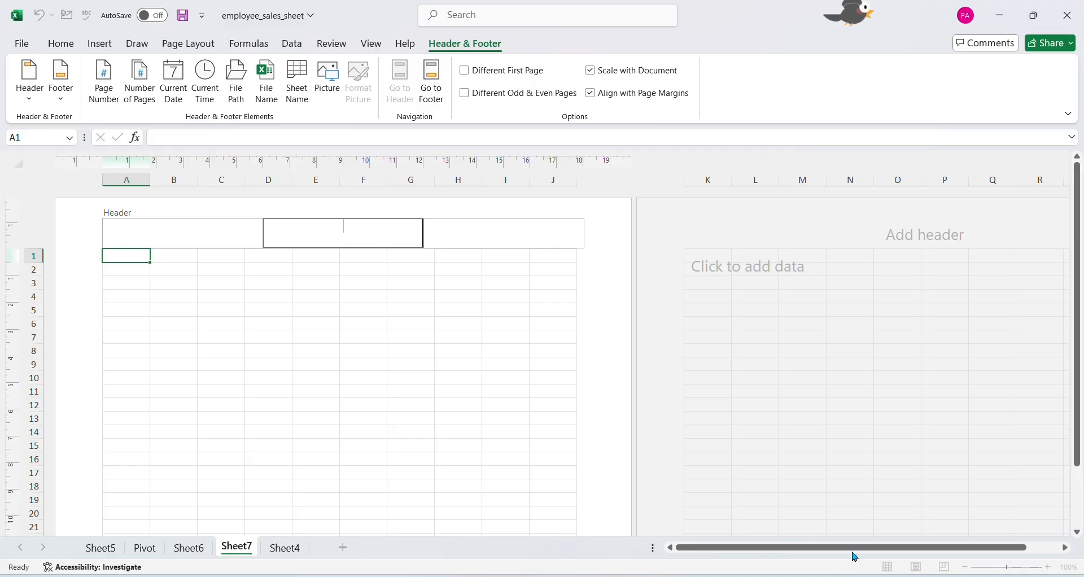
{"action": "left_click", "coordinate": [243, 260]}
{"action": "left_click", "coordinate": [363, 310]}
{"action": "left_click", "coordinate": [194, 232]}
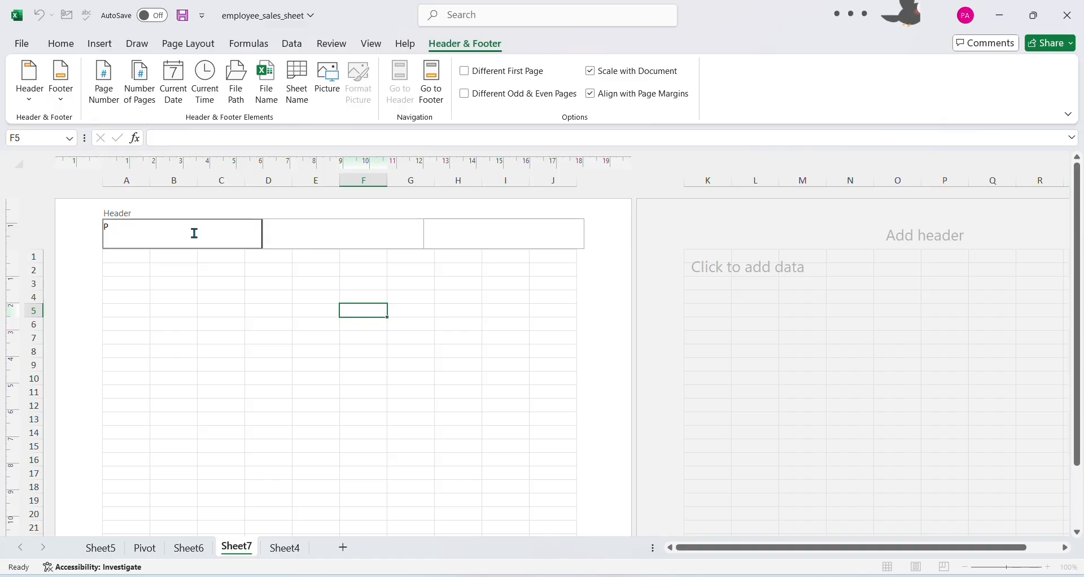
{"action": "type", "text": "Name"}
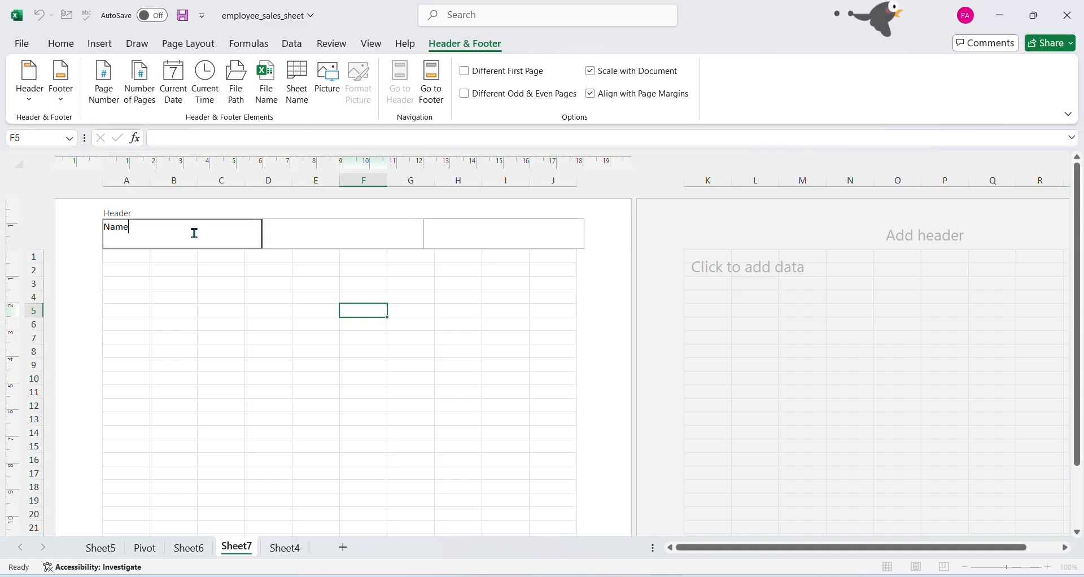
{"action": "key", "text": "Tab"}
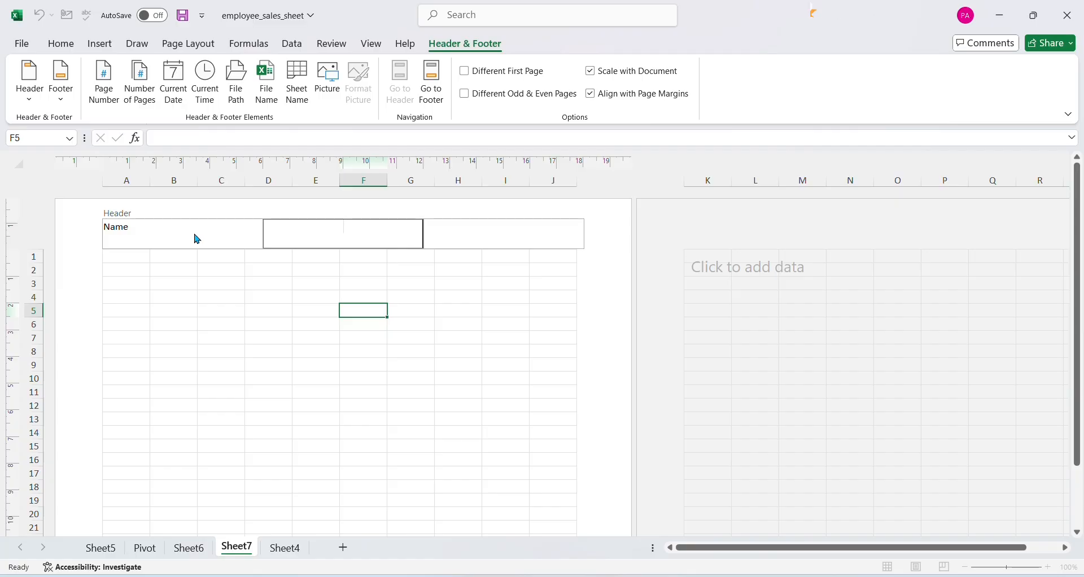
Enter "Description" in the center section of the header and return to the cell grid
{"action": "type", "text": "Descr"}
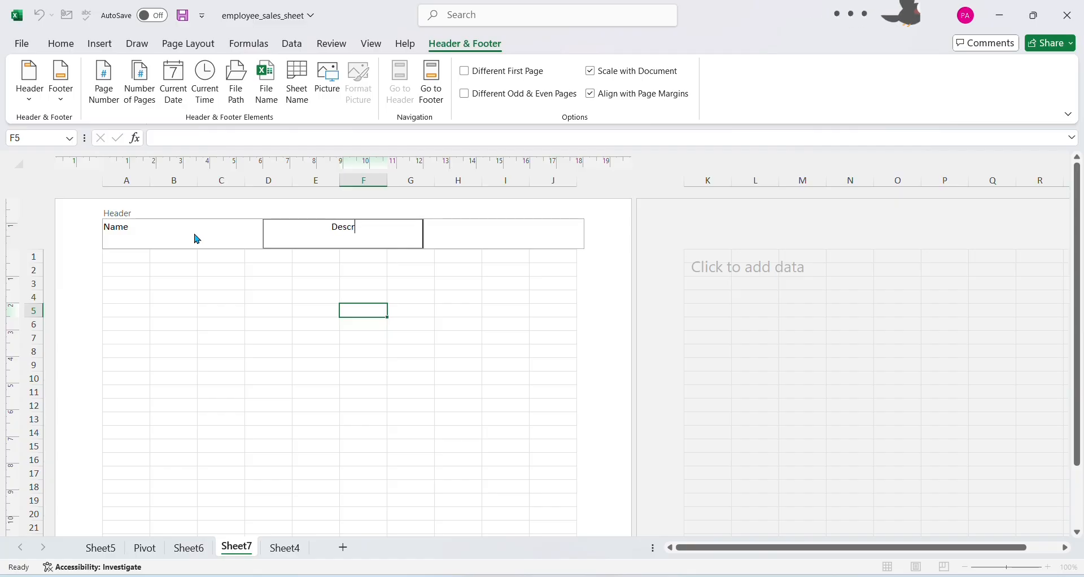
{"action": "type", "text": "iotion"}
{"action": "key", "text": "Tab"}
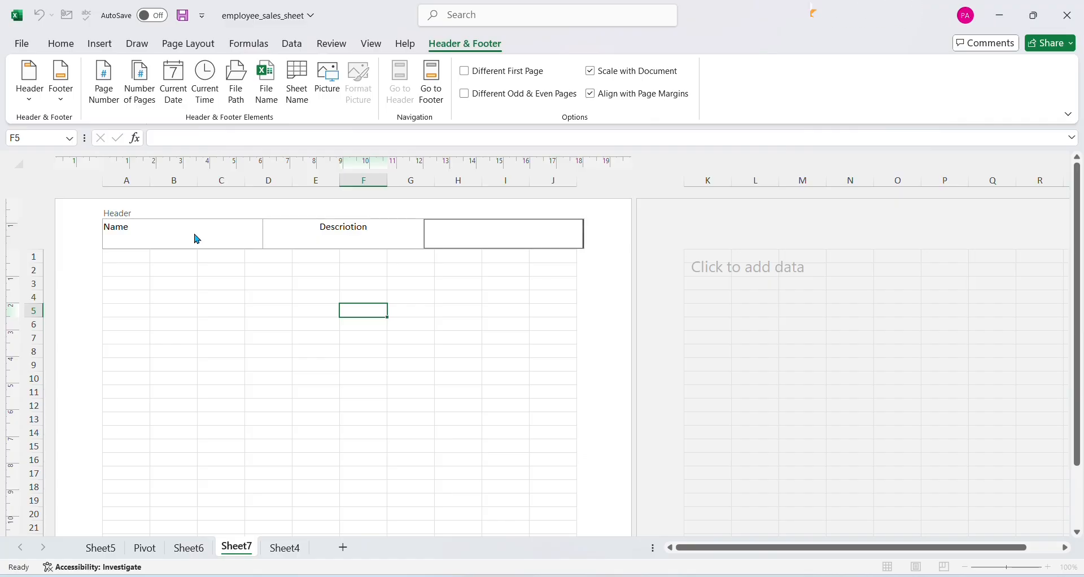
{"action": "left_click", "coordinate": [356, 222]}
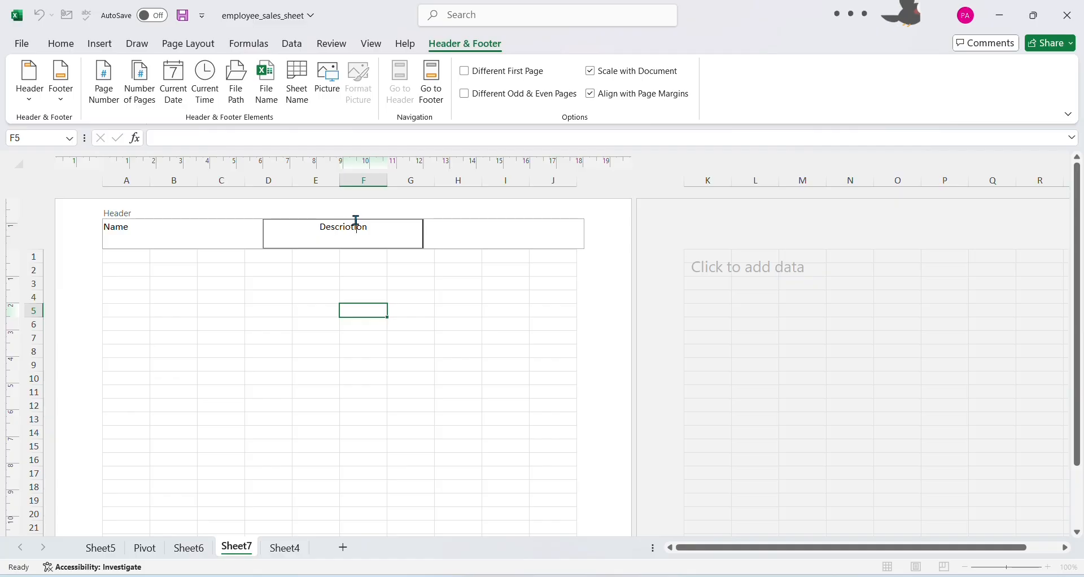
{"action": "double_click", "coordinate": [356, 220]}
{"action": "type", "text": "De"}
{"action": "type", "text": "scription"}
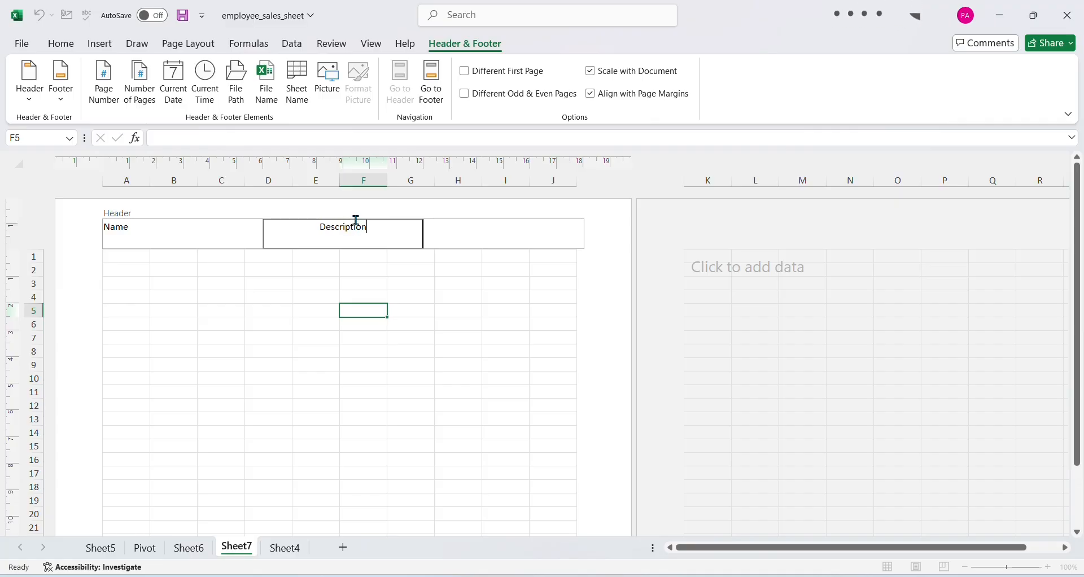
{"action": "key", "text": "Tab"}
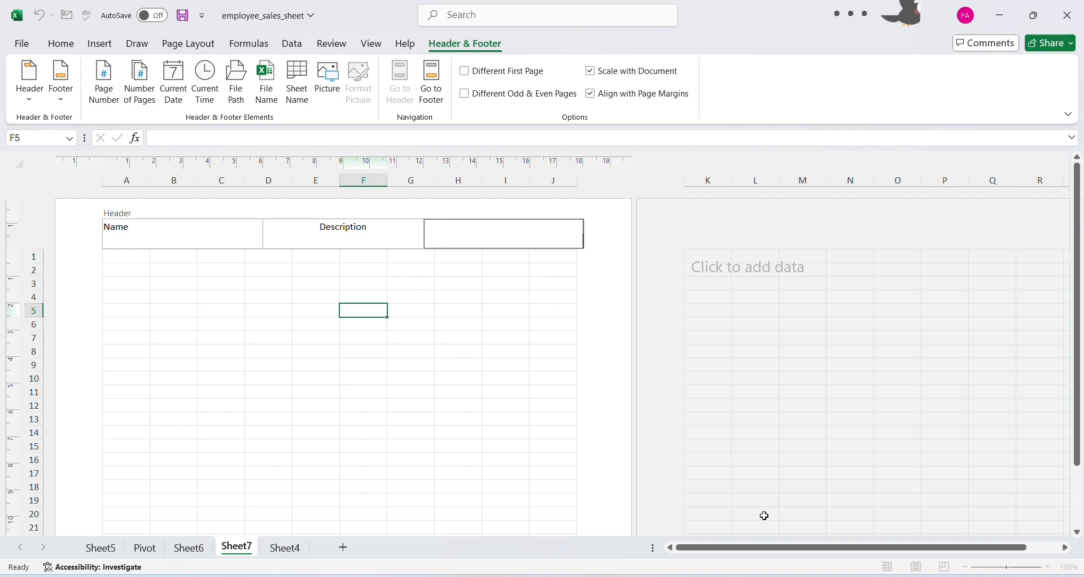
{"action": "left_click", "coordinate": [418, 460]}
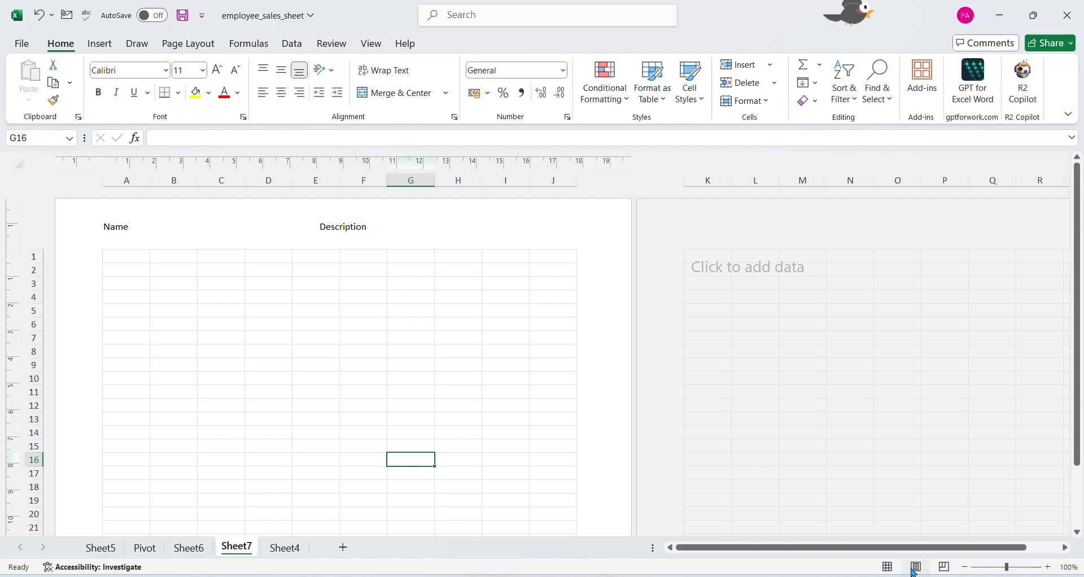
Examine the page layout of Sheet7, including its header, footer areas and following pages, at different magnifications
{"action": "scroll", "coordinate": [839, 446], "scroll_direction": "down", "scroll_amount": 1}
{"action": "scroll", "coordinate": [851, 457], "scroll_direction": "down", "scroll_amount": 12}
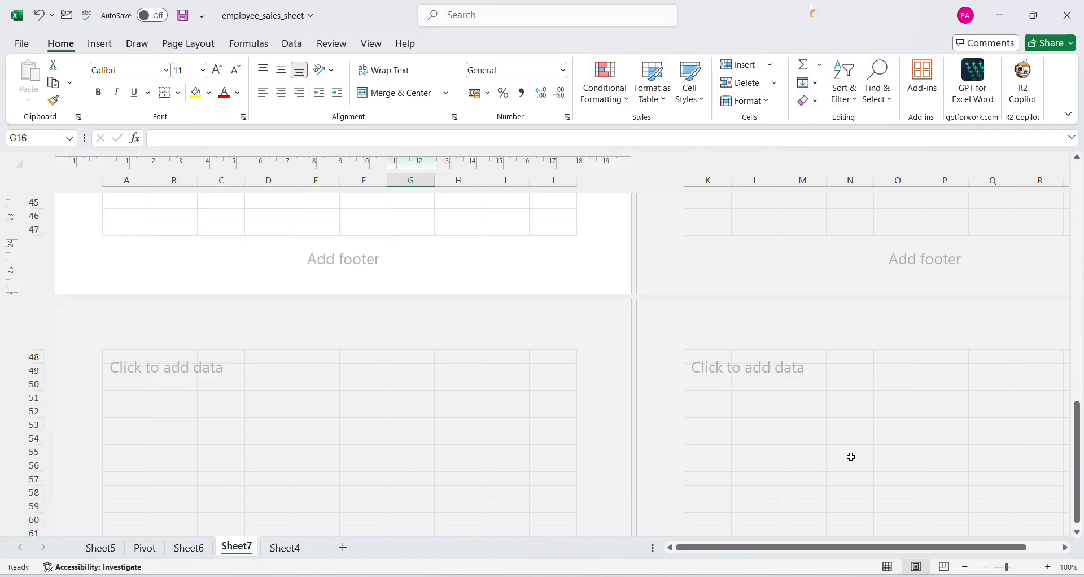
{"action": "scroll", "coordinate": [849, 460], "scroll_direction": "down", "scroll_amount": 5}
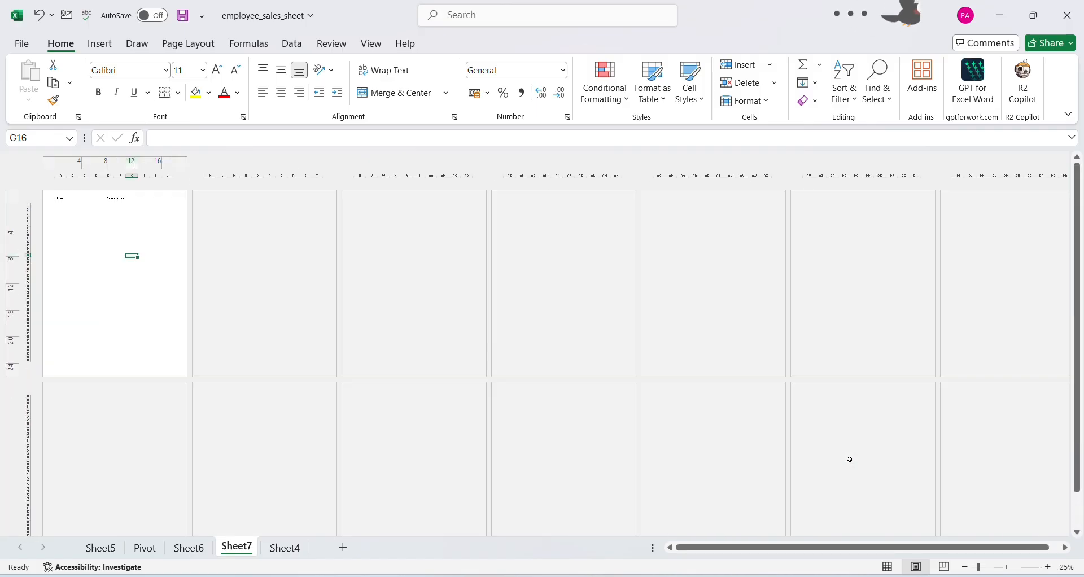
{"action": "scroll", "coordinate": [849, 459], "scroll_direction": "down", "scroll_amount": 1}
{"action": "scroll", "coordinate": [158, 218], "scroll_direction": "down", "scroll_amount": 1}
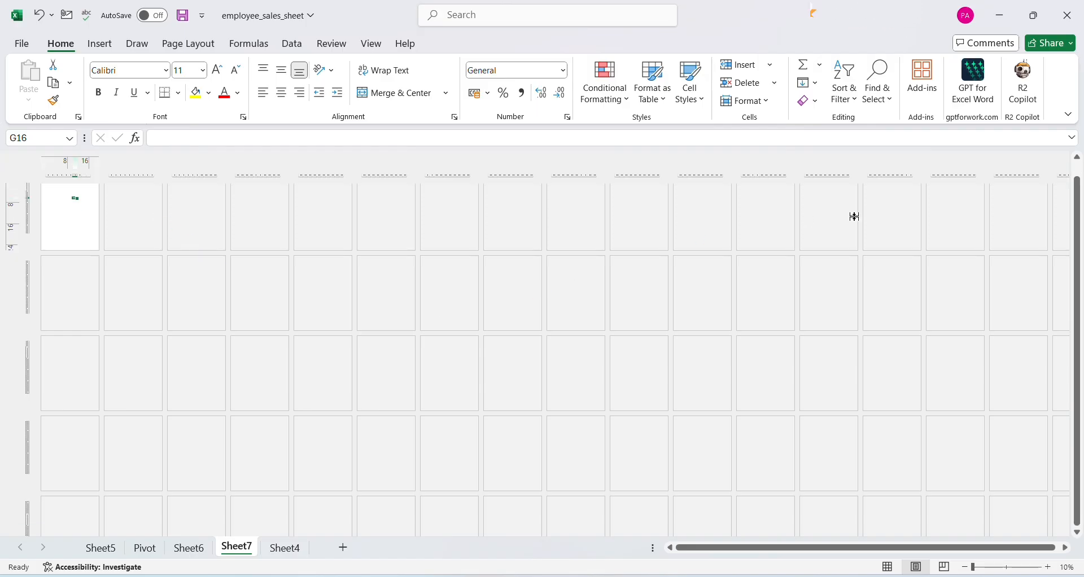
{"action": "scroll", "coordinate": [934, 481], "scroll_direction": "down", "scroll_amount": 1}
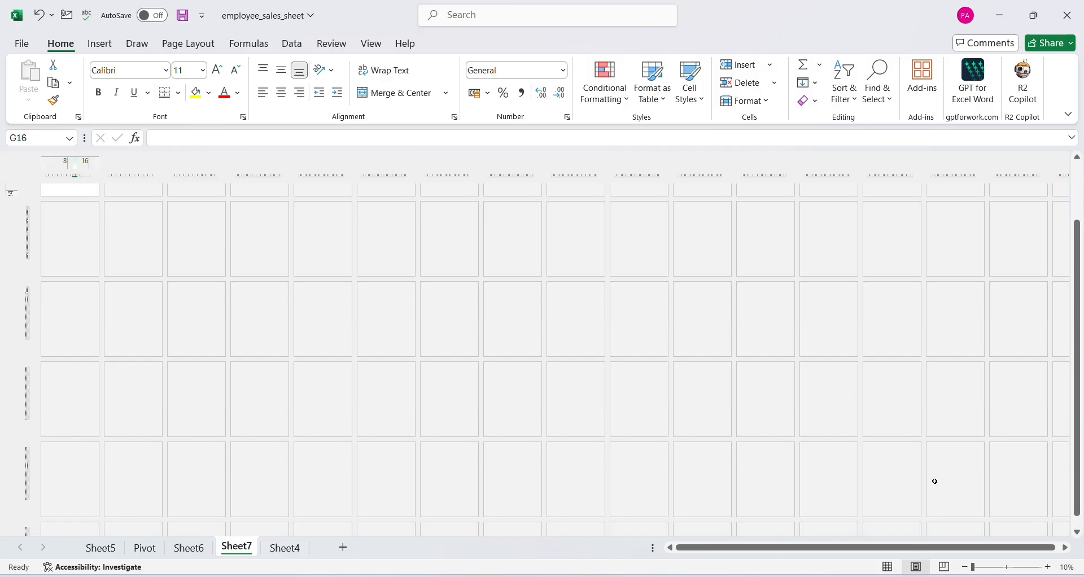
{"action": "scroll", "coordinate": [935, 481], "scroll_direction": "up", "scroll_amount": 15, "text": "ctrl"}
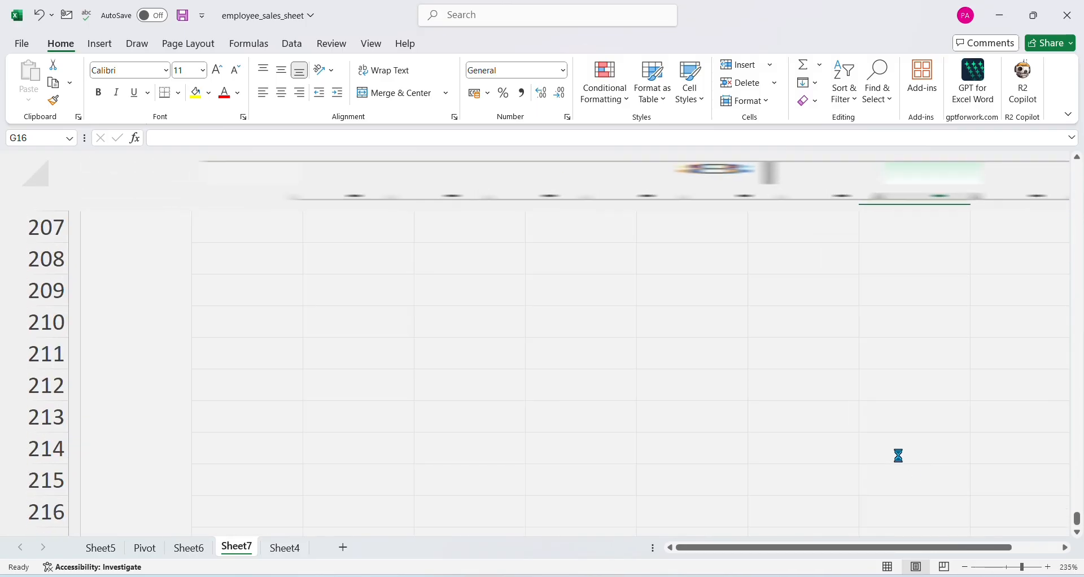
{"action": "scroll", "coordinate": [898, 455], "scroll_direction": "up", "scroll_amount": 4, "text": "ctrl"}
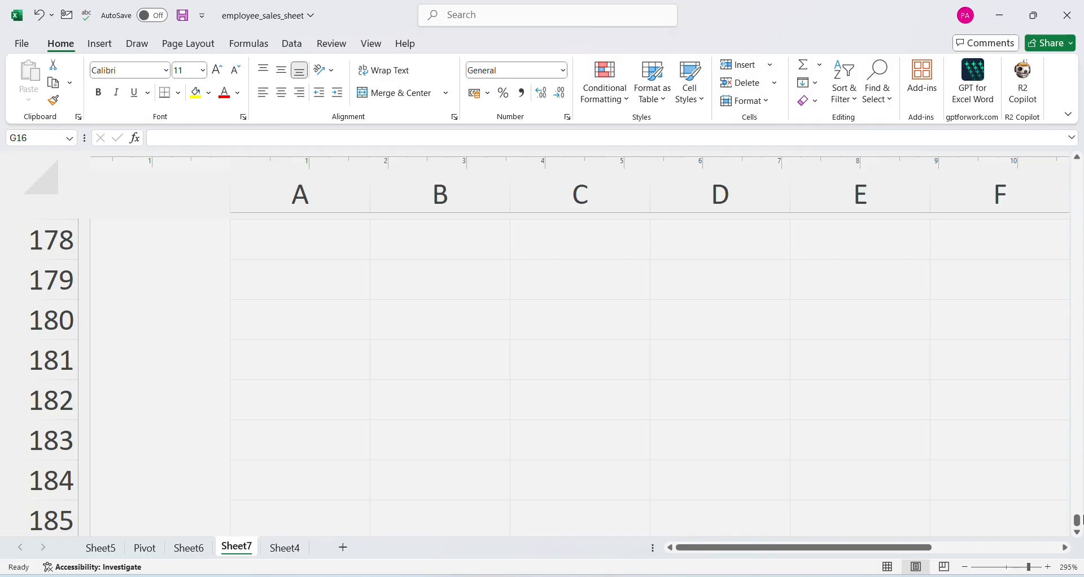
{"action": "left_click_drag", "start_coordinate": [1078, 518], "coordinate": [1079, 129]}
{"action": "scroll", "coordinate": [652, 384], "scroll_direction": "down", "scroll_amount": 2, "text": "ctrl"}
{"action": "scroll", "coordinate": [694, 414], "scroll_direction": "down", "scroll_amount": 2}
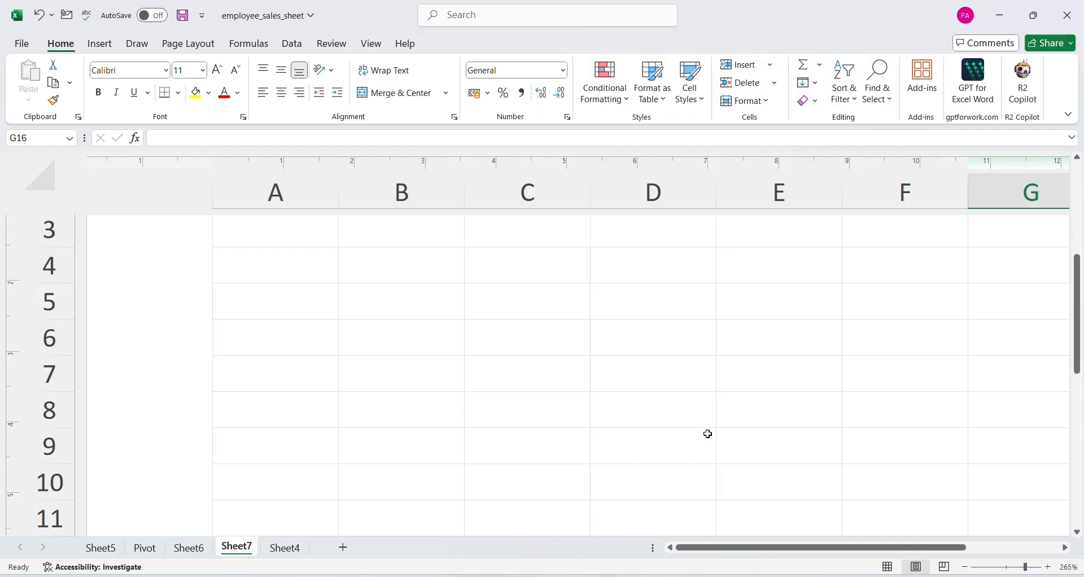
{"action": "scroll", "coordinate": [683, 444], "scroll_direction": "down", "scroll_amount": 1, "text": "ctrl"}
{"action": "scroll", "coordinate": [497, 328], "scroll_direction": "up", "scroll_amount": 2}
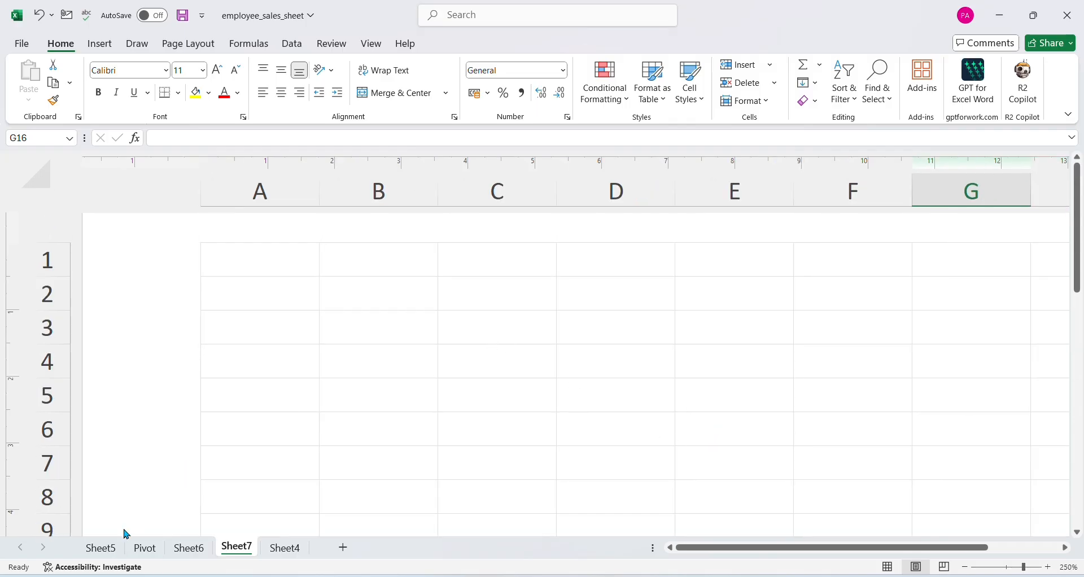
Return to the Pivot worksheet with the employee sales data
{"action": "left_click", "coordinate": [189, 549]}
{"action": "left_click", "coordinate": [144, 548]}
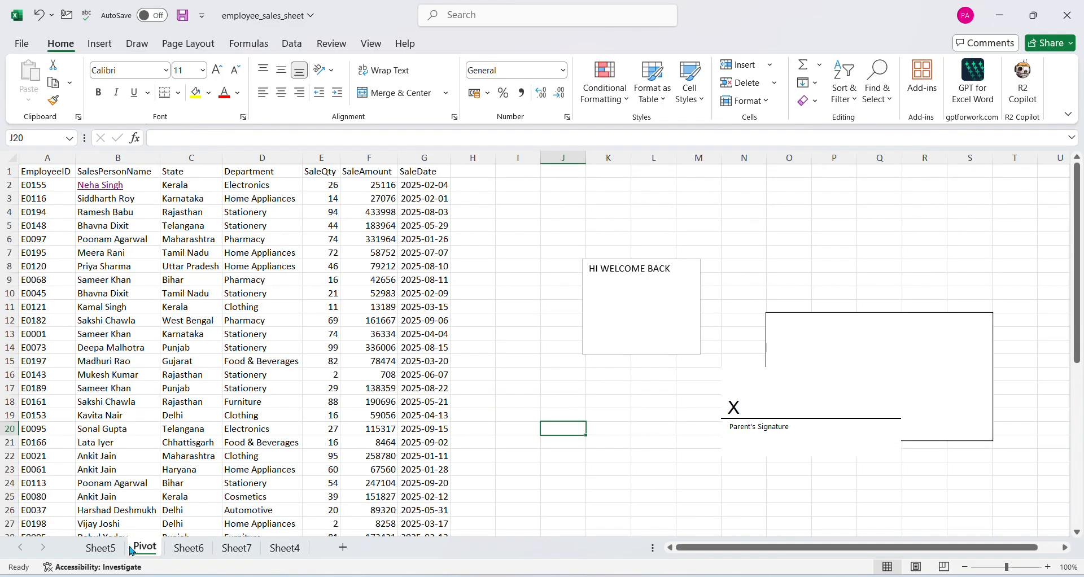